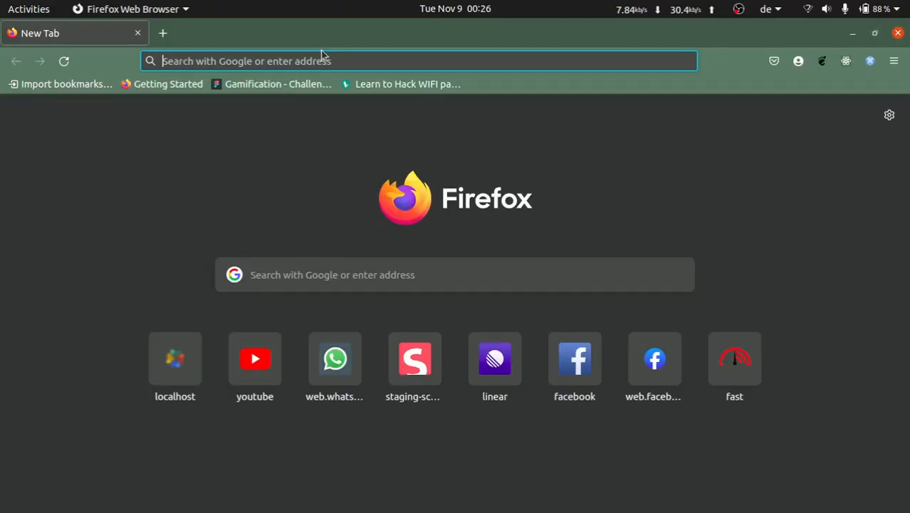
# Step: Open figma.com in the browser
pyautogui.click(319, 59)
pyautogui.write('figma.com/')
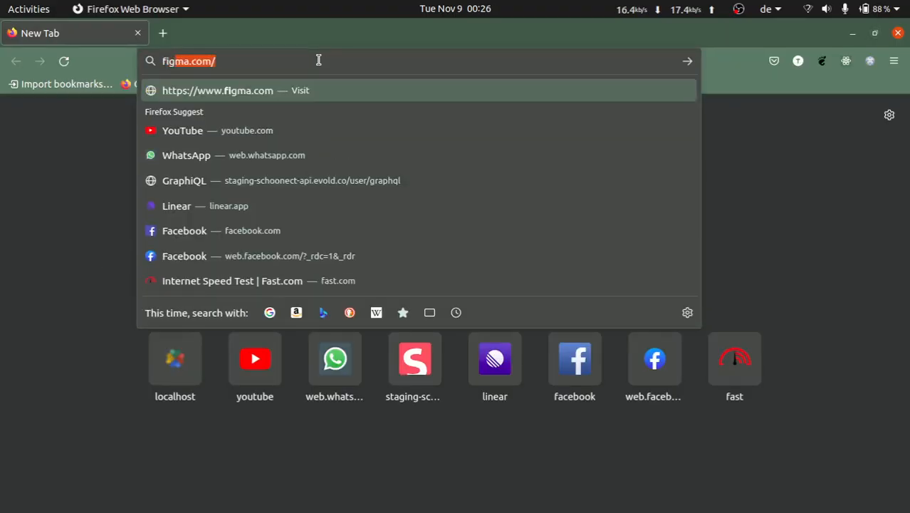
pyautogui.press('Return')
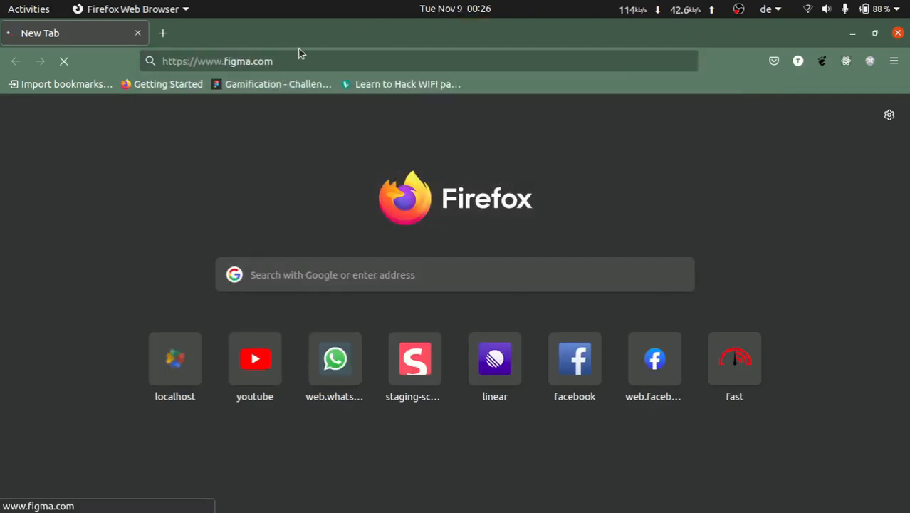
pyautogui.click(299, 53)
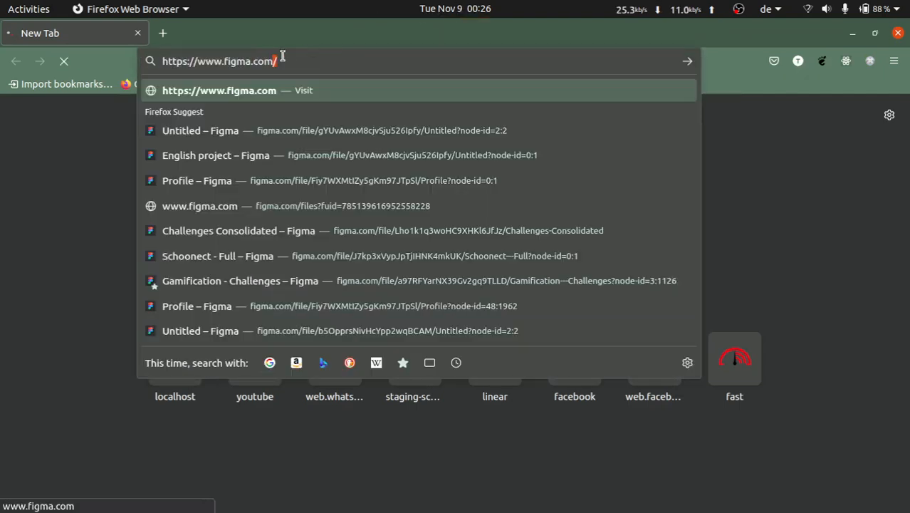
pyautogui.hotkey('shift', 'Right')
pyautogui.hotkey('shift', 'Right')
pyautogui.hotkey('shift', 'Right')
pyautogui.hotkey('shift', 'Right')
pyautogui.hotkey('shift', 'Right')
pyautogui.hotkey('shift', 'Right')
pyautogui.hotkey('shift', 'Right')
pyautogui.hotkey('shift', 'Right')
pyautogui.hotkey('shift', 'Right')
pyautogui.hotkey('shift', 'Right')
pyautogui.hotkey('shift', 'Right')
pyautogui.hotkey('shift', 'Right')
pyautogui.hotkey('shift', 'Right')
pyautogui.hotkey('shift', 'Right')
pyautogui.hotkey('shift', 'Right')
pyautogui.hotkey('shift', 'Right')
pyautogui.hotkey('shift', 'Right')
pyautogui.hotkey('shift', 'Right')
pyautogui.hotkey('shift', 'Right')
pyautogui.hotkey('shift', 'Right')
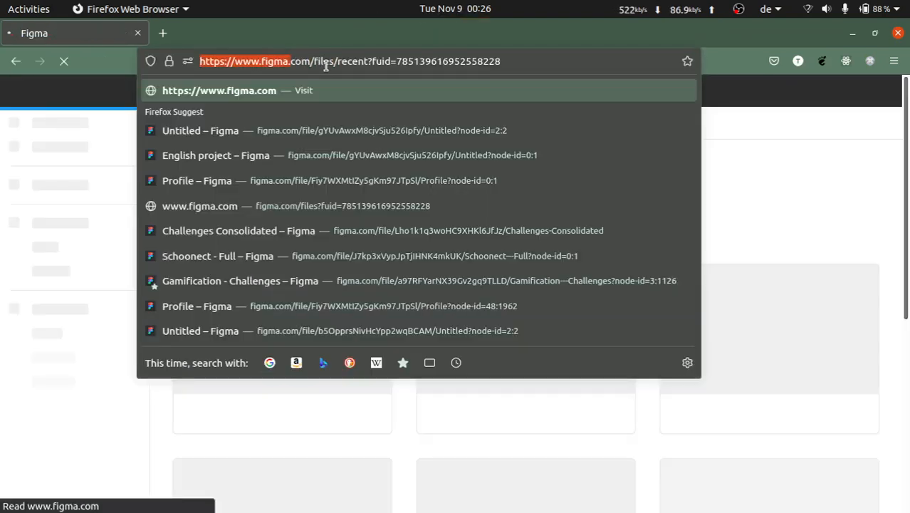
pyautogui.press('Escape')
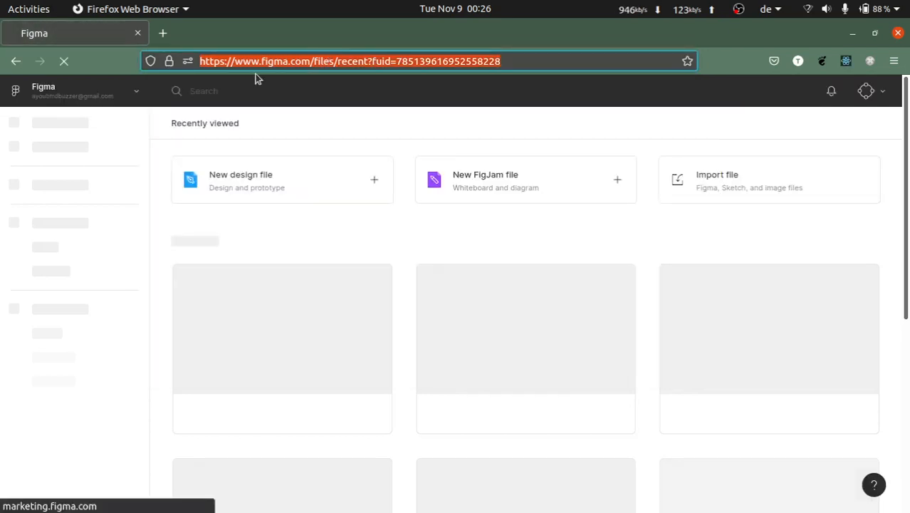
pyautogui.click(361, 152)
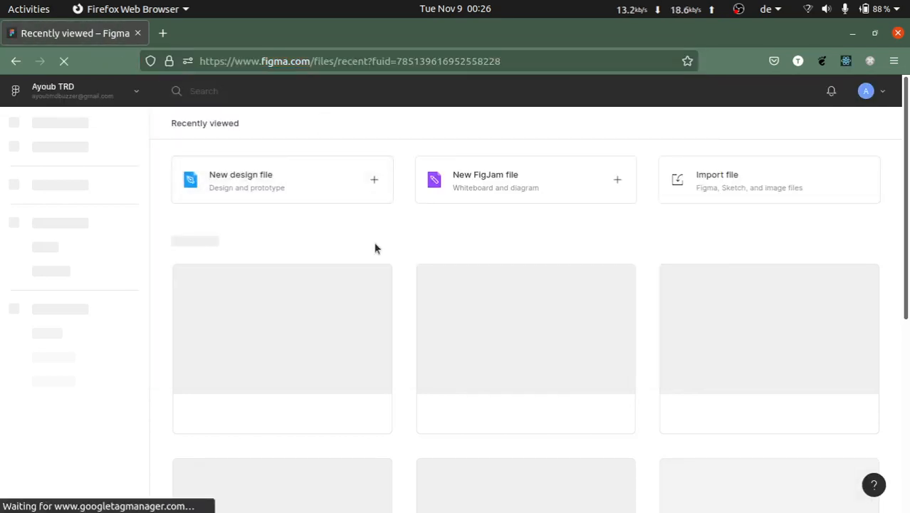
# Step: Try to create a new design file from the recently viewed files page
pyautogui.scroll(-3, 375, 245)
pyautogui.scroll(3, 375, 245)
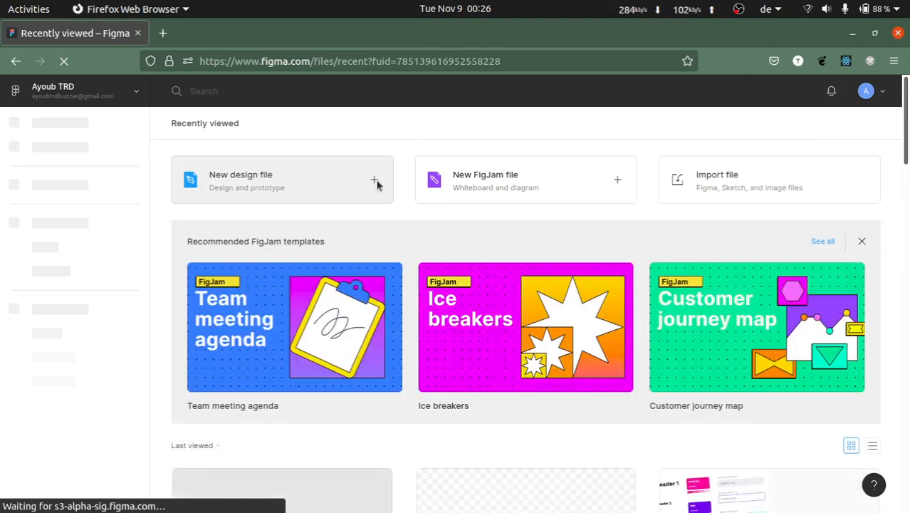
pyautogui.click(374, 180)
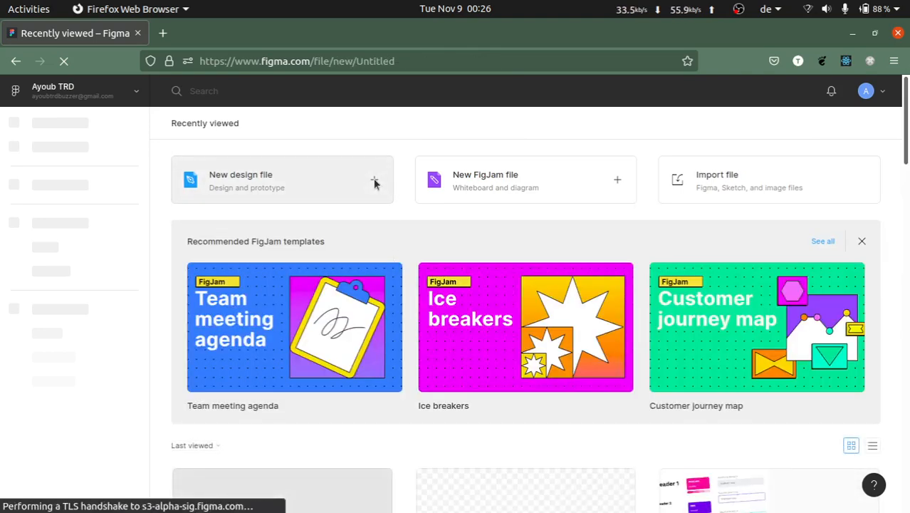
pyautogui.click(356, 61)
pyautogui.click(395, 61)
pyautogui.moveTo(474, 62); pyautogui.dragTo(356, 61)
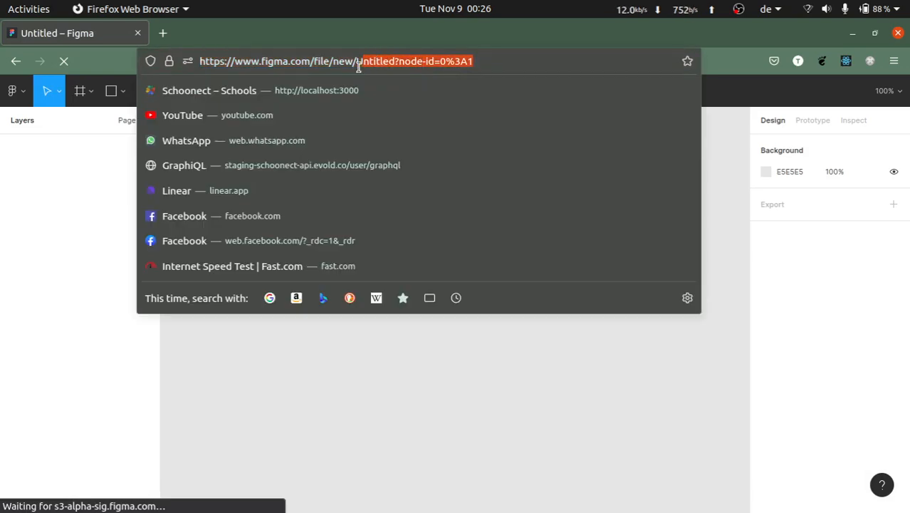
pyautogui.press('Escape')
pyautogui.click(322, 219)
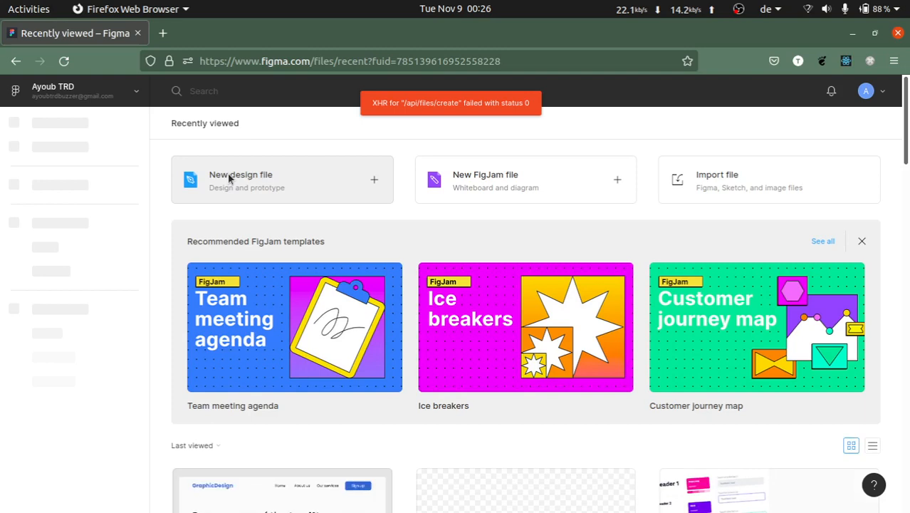
# Step: Create a new design file and add a frame with the Desktop 1440×1024 preset
pyautogui.click(278, 177)
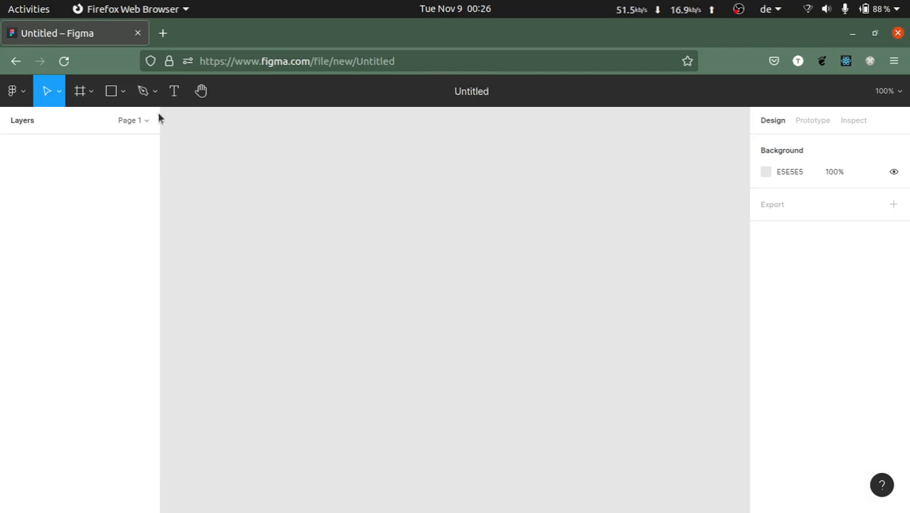
pyautogui.click(80, 93)
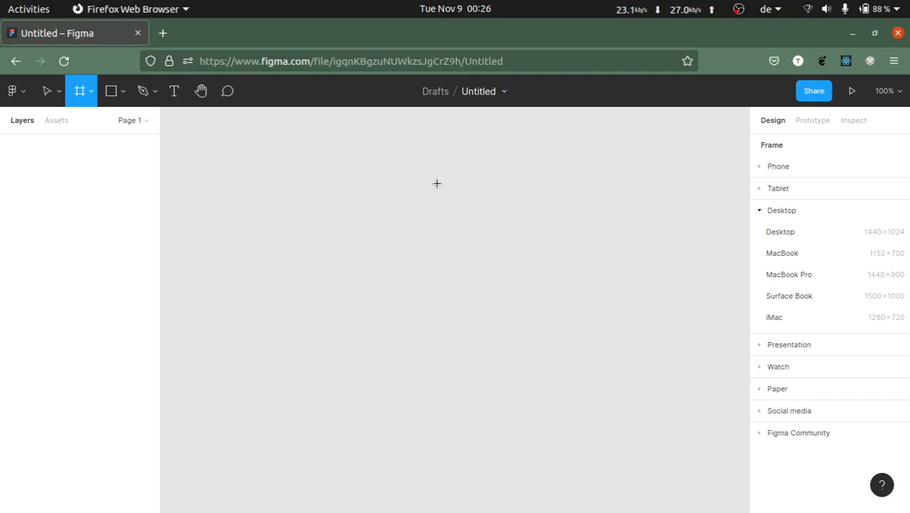
pyautogui.click(788, 232)
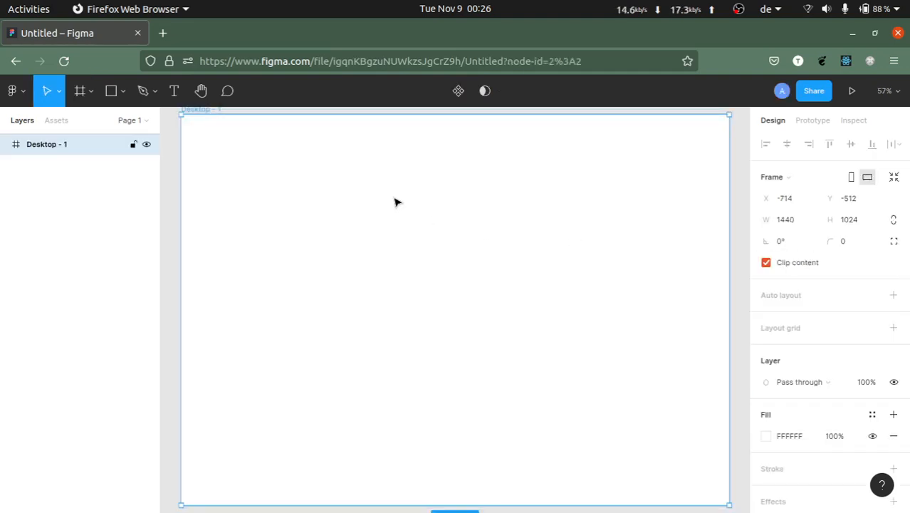
pyautogui.scroll(1, 323, 215)
pyautogui.scroll(-3, 267, 196)
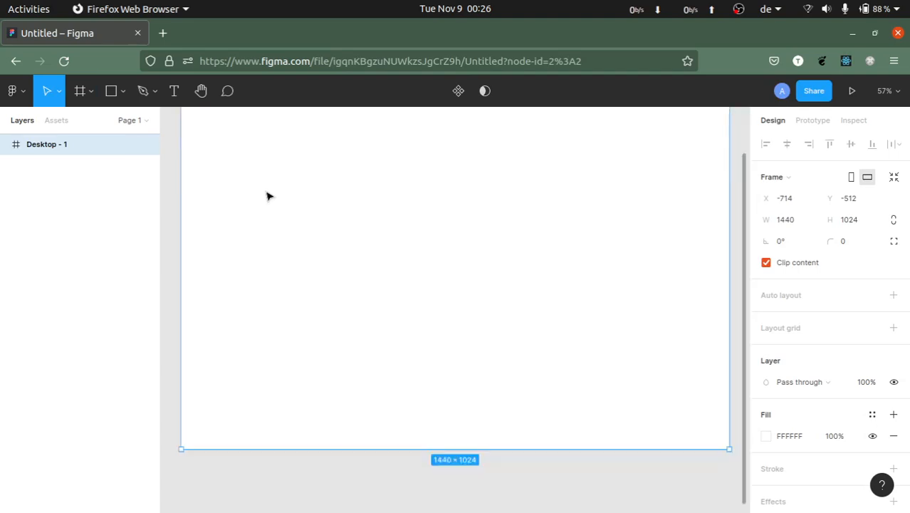
pyautogui.scroll(-1, 266, 195)
pyautogui.scroll(2, 266, 195)
pyautogui.scroll(1, 267, 195)
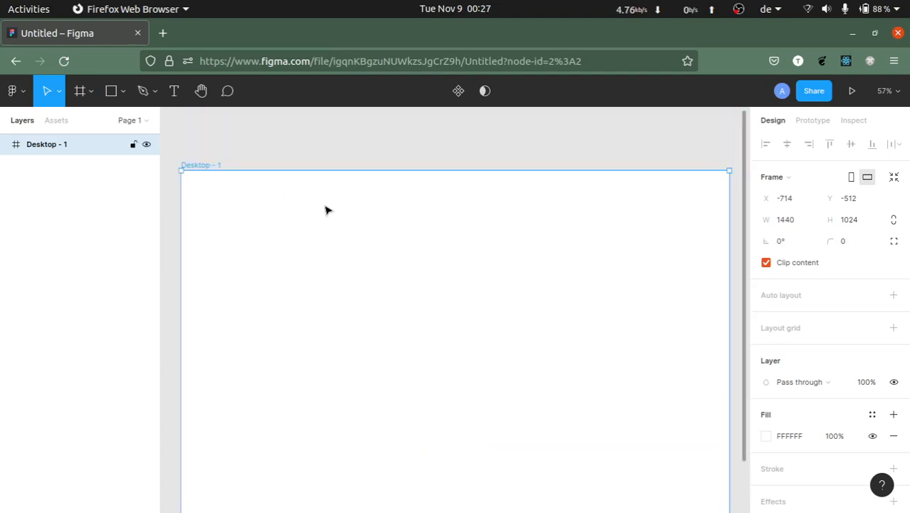
pyautogui.scroll(-2, 290, 212)
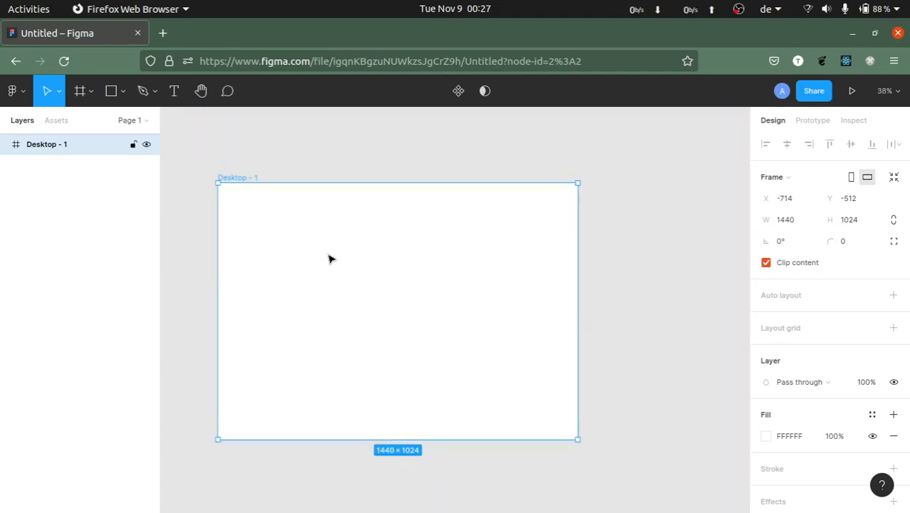
pyautogui.scroll(2, 329, 258)
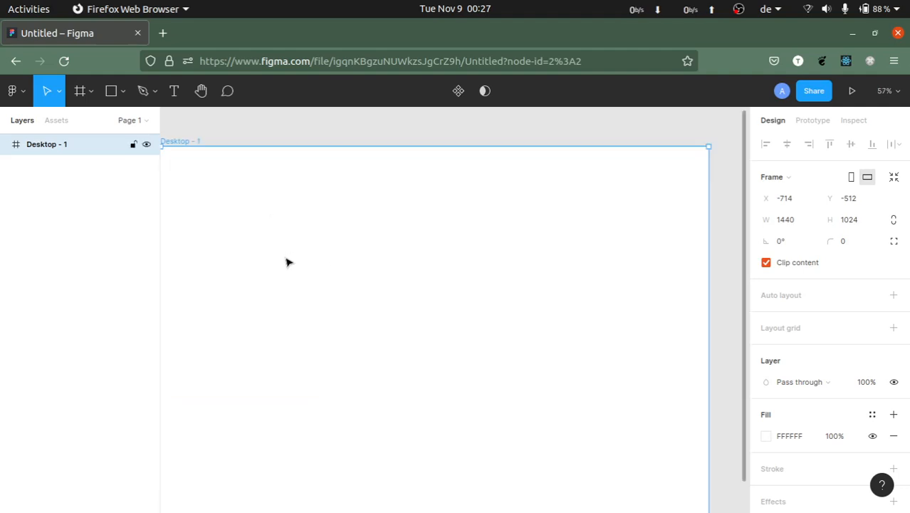
pyautogui.hscroll(-2, 289, 261)
pyautogui.hscroll(1, 288, 262)
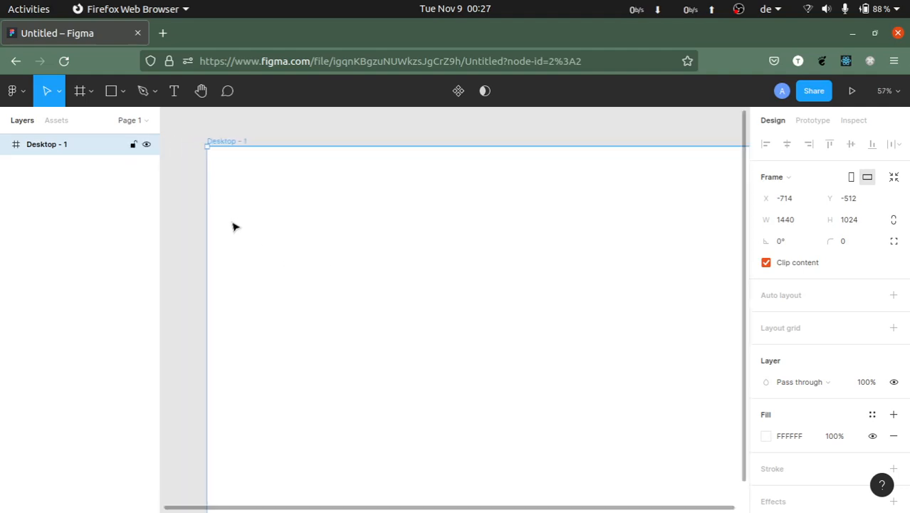
pyautogui.click(233, 138)
pyautogui.click(231, 146)
pyautogui.hscroll(3, 309, 186)
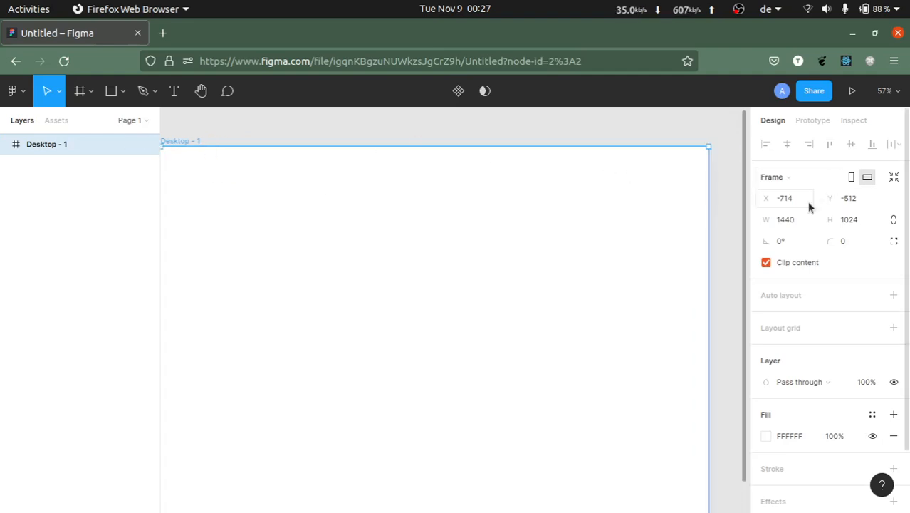
pyautogui.hscroll(-2, 310, 288)
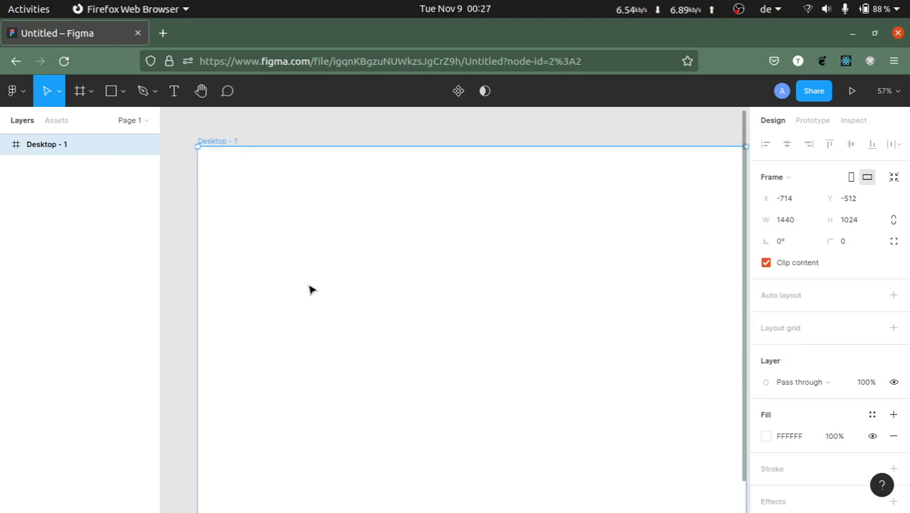
pyautogui.scroll(-2, 309, 289)
pyautogui.hscroll(2, 309, 289)
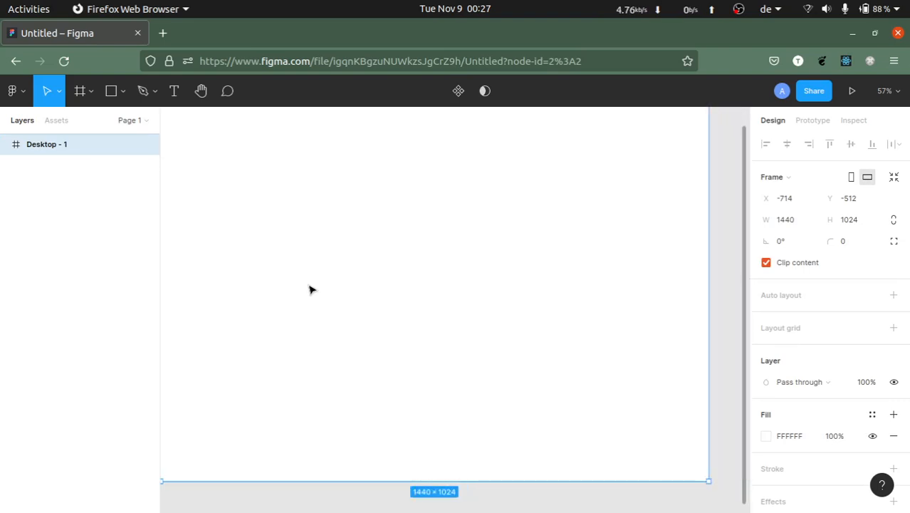
pyautogui.scroll(2, 311, 288)
pyautogui.hscroll(-1, 311, 288)
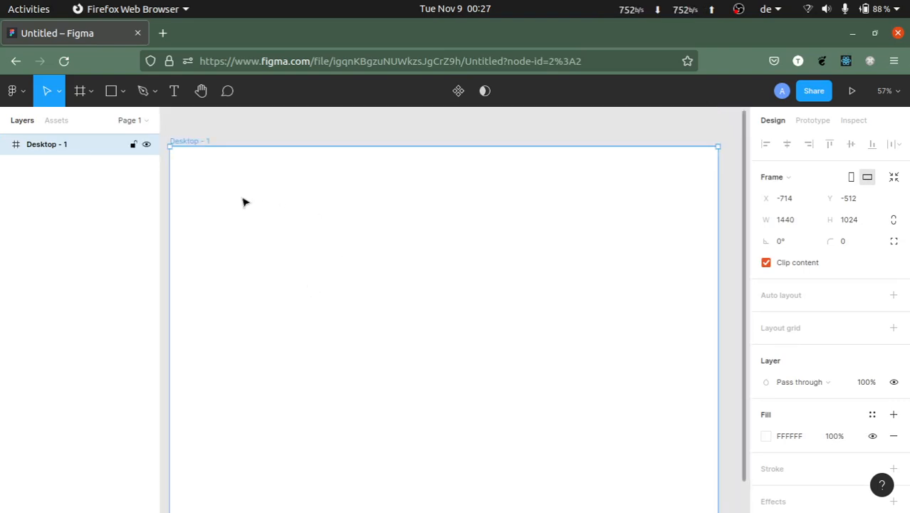
pyautogui.scroll(-4, 392, 220)
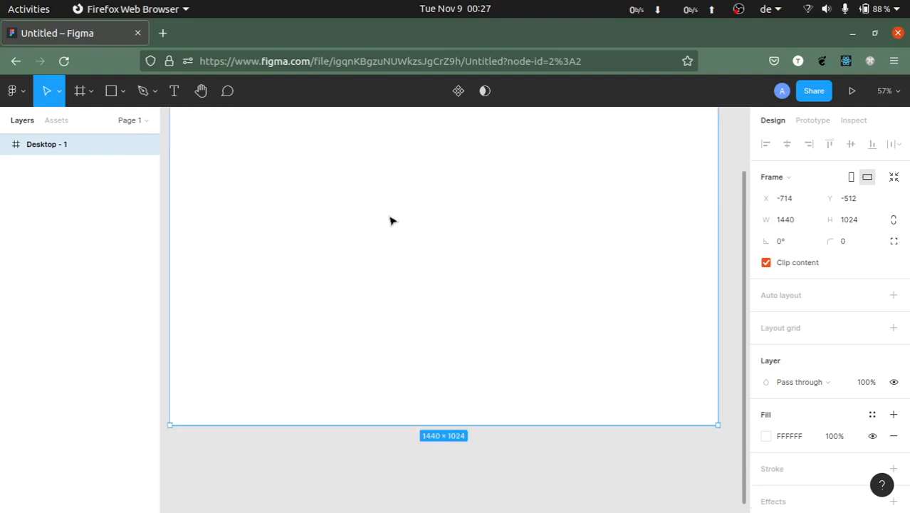
# Step: Resize the desktop frame to a width of 1280 and a height of 720
pyautogui.click(786, 220)
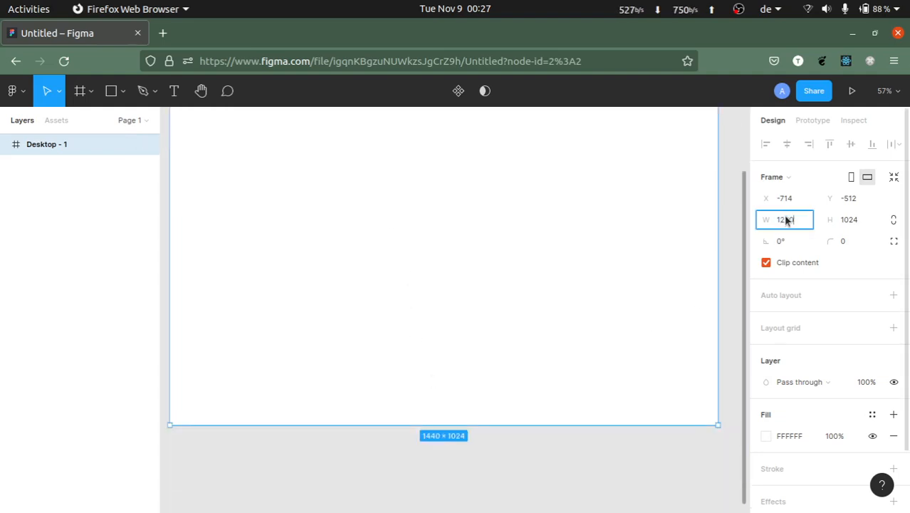
pyautogui.press('Return')
pyautogui.click(854, 219)
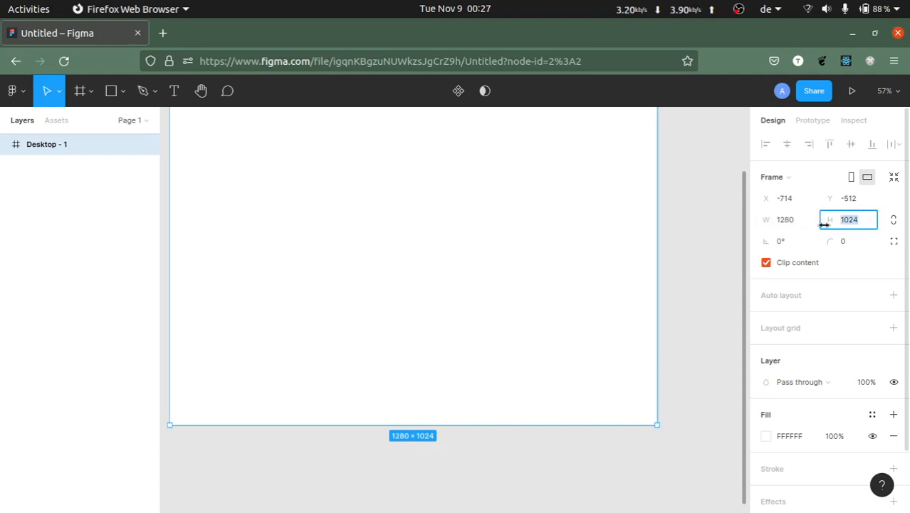
pyautogui.write('720')
pyautogui.press('Return')
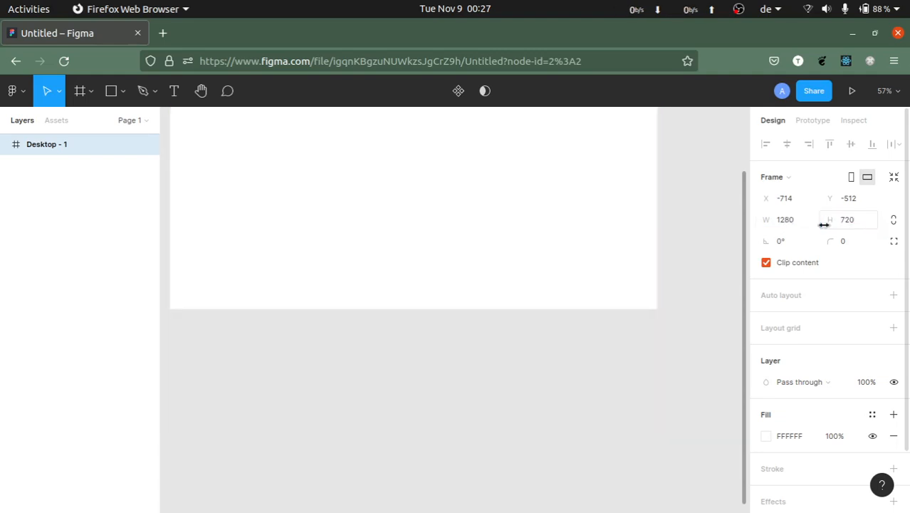
# Step: Add a text box of about 231 × 63 near the frame's upper-left corner, containing "GraphicDesign"
pyautogui.scroll(5, 498, 249)
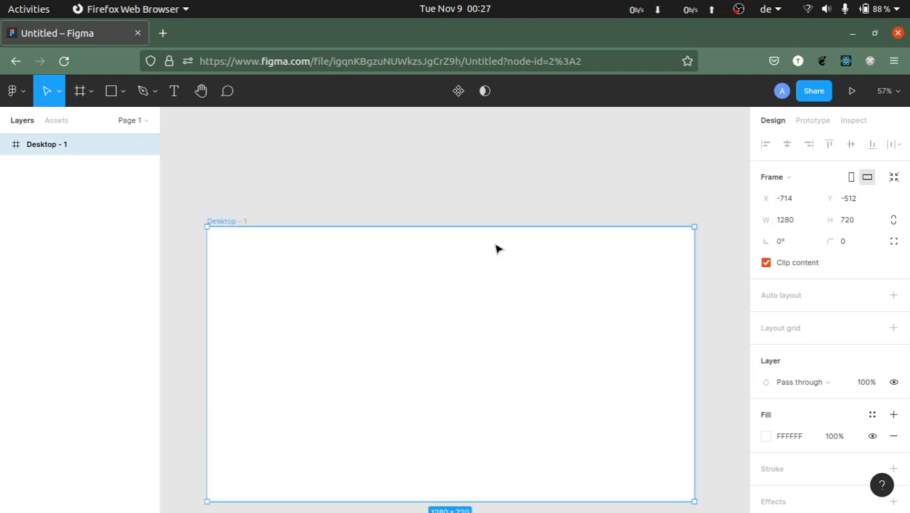
pyautogui.scroll(-2, 450, 247)
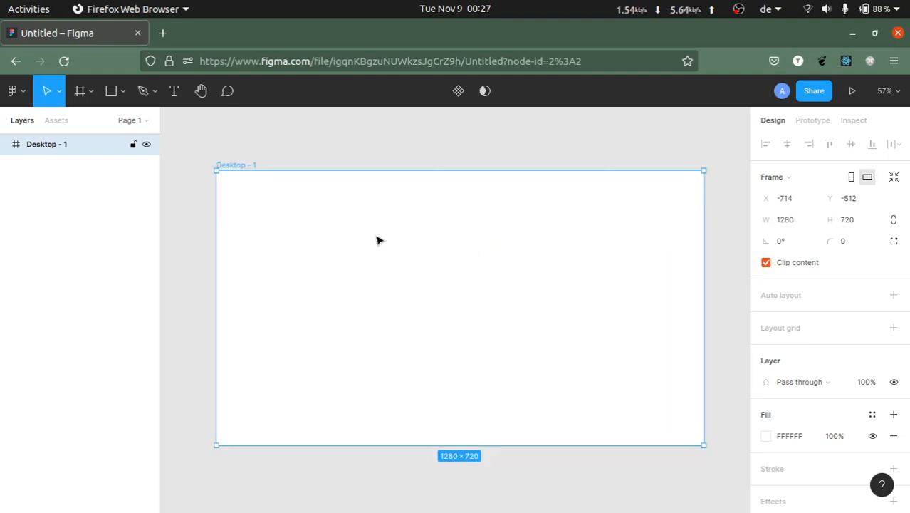
pyautogui.scroll(3, 307, 220)
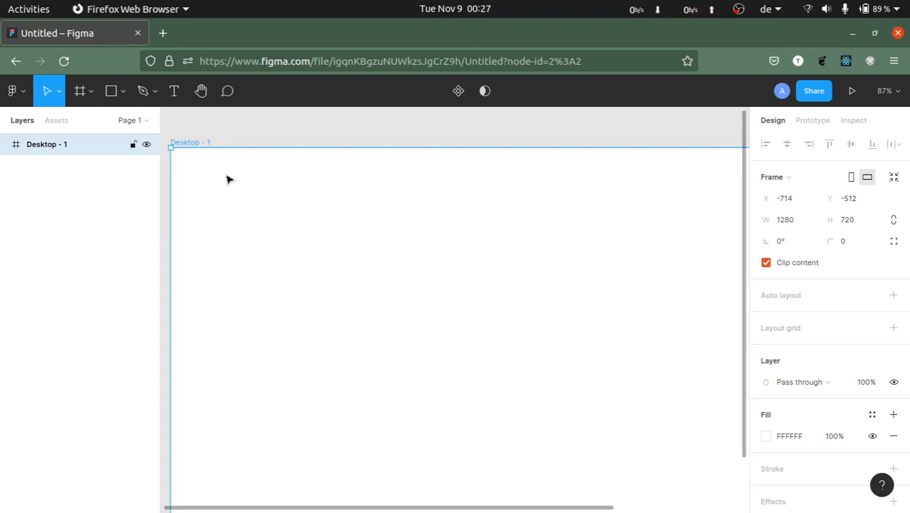
pyautogui.hotkey('shift', '1')
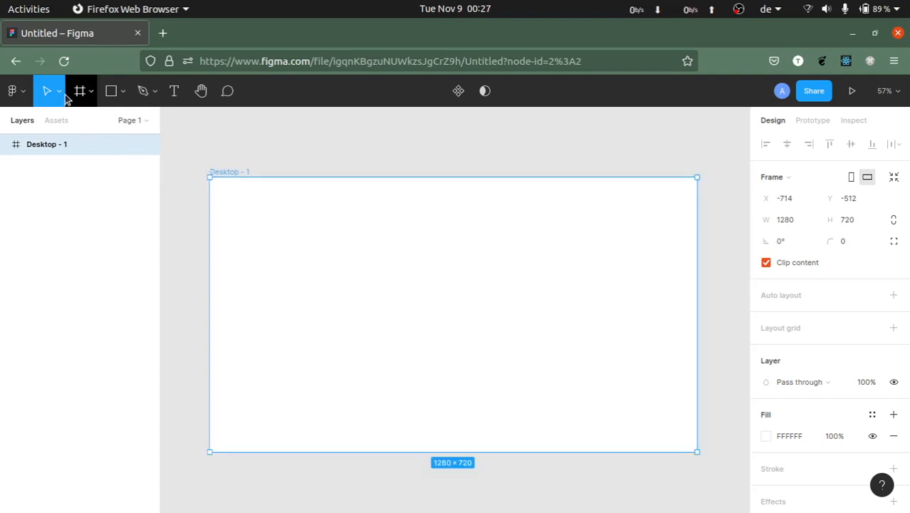
pyautogui.click(174, 90)
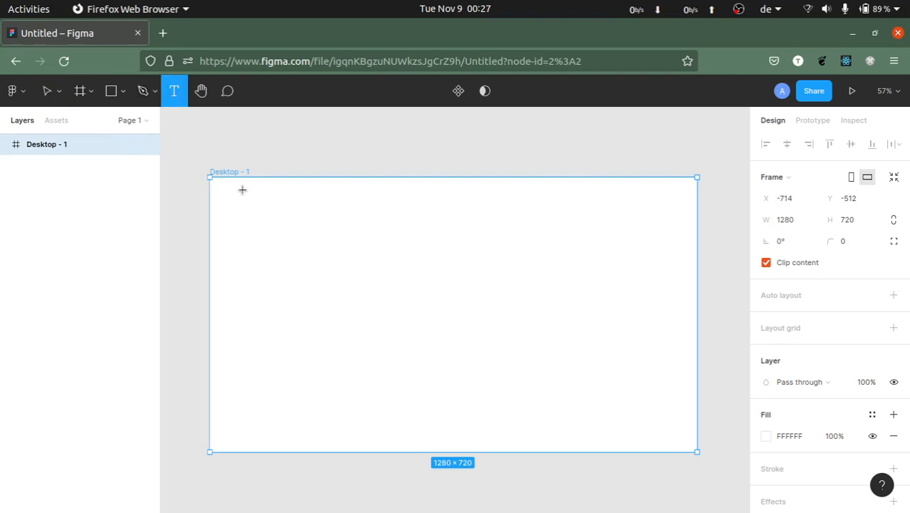
pyautogui.moveTo(242, 189); pyautogui.dragTo(331, 214)
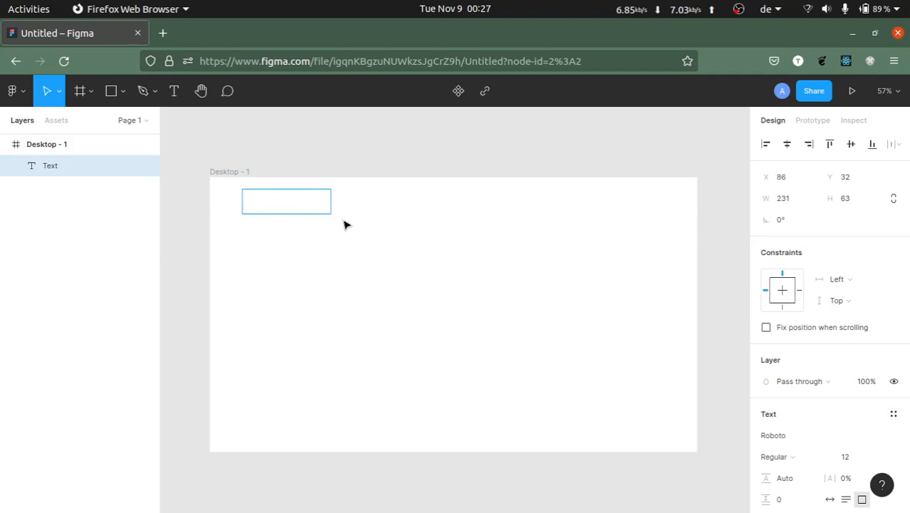
pyautogui.write('GraphicDesign')
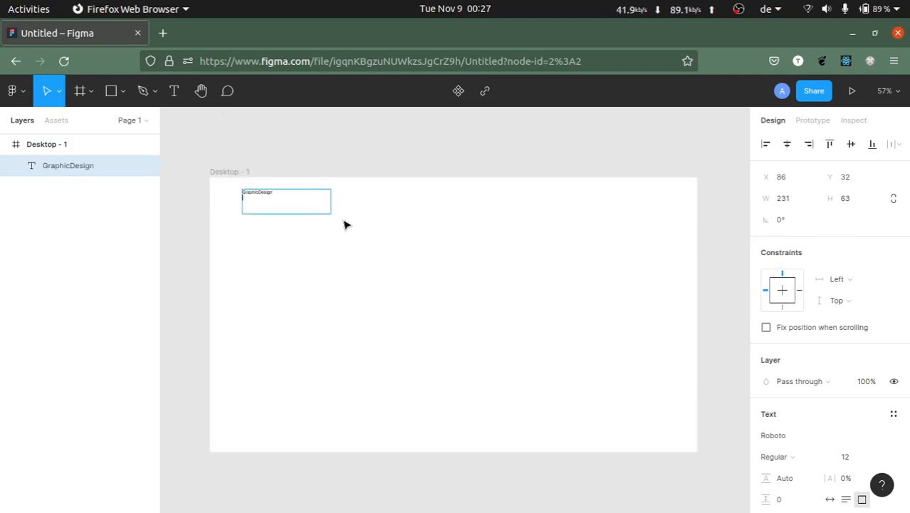
pyautogui.press('Escape')
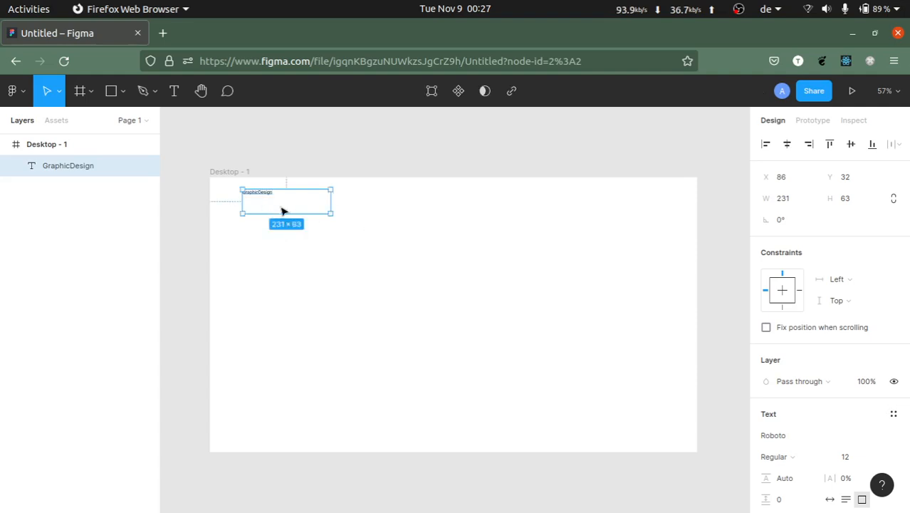
pyautogui.scroll(-3, 857, 319)
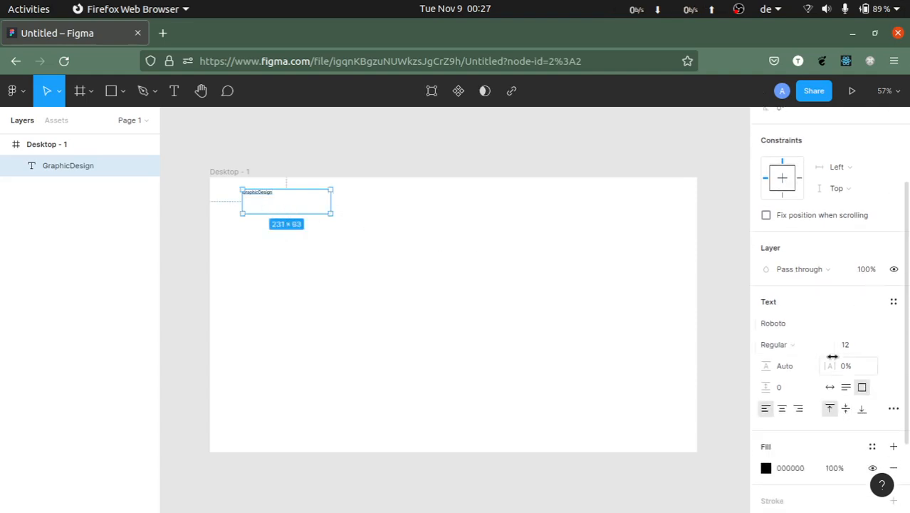
# Step: Set the font size of the GraphicDesign text to 34
pyautogui.click(849, 345)
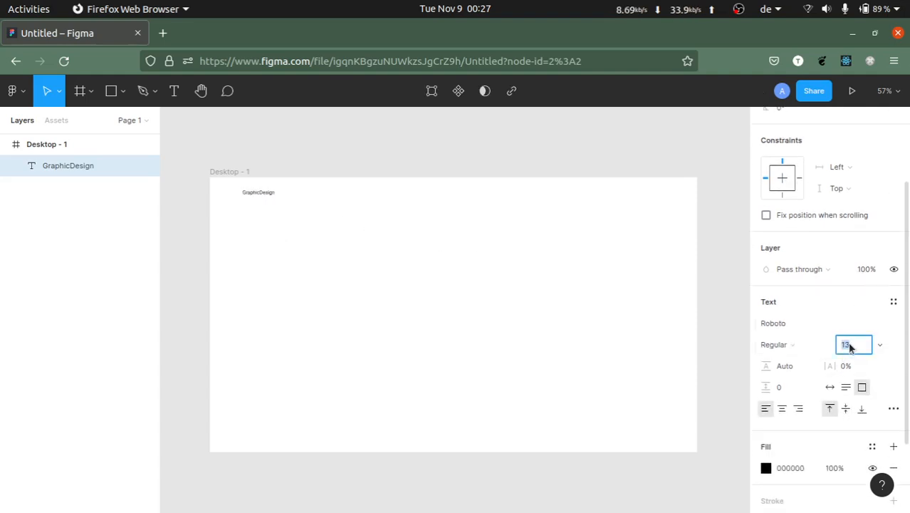
pyautogui.write('34')
pyautogui.press('Return')
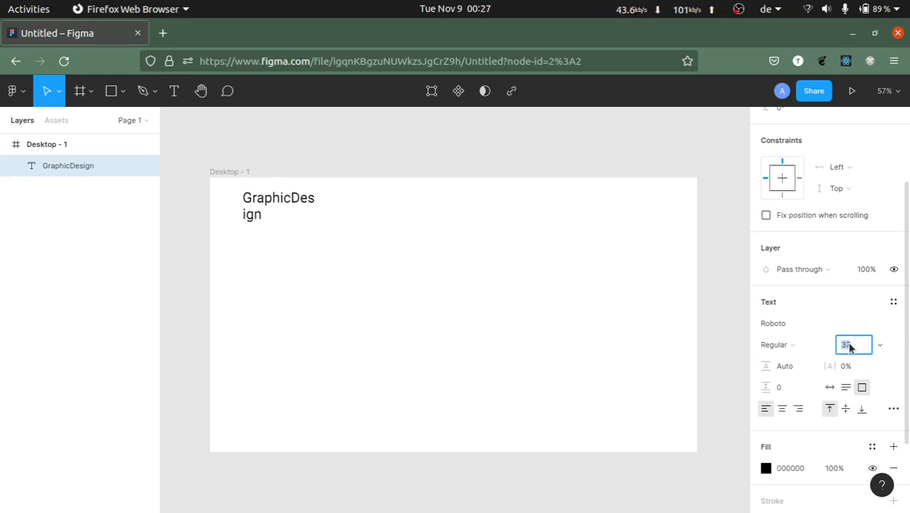
pyautogui.click(878, 344)
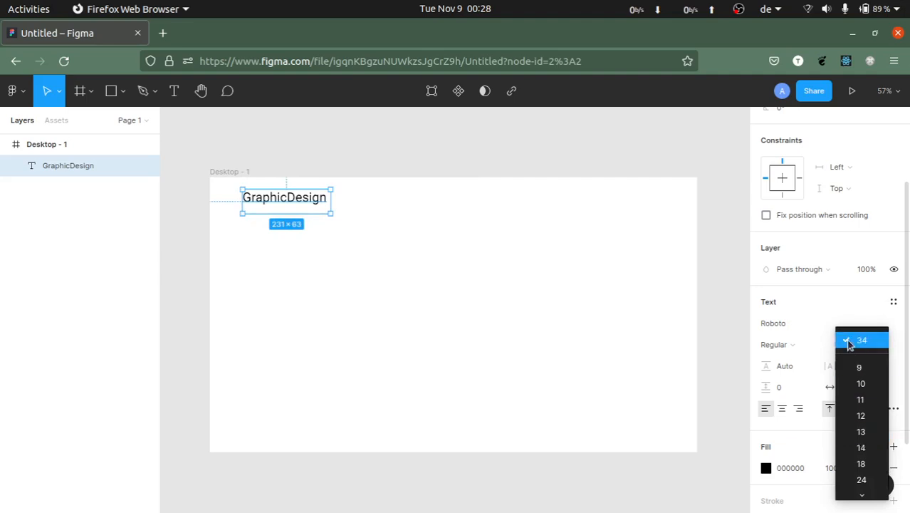
pyautogui.click(818, 339)
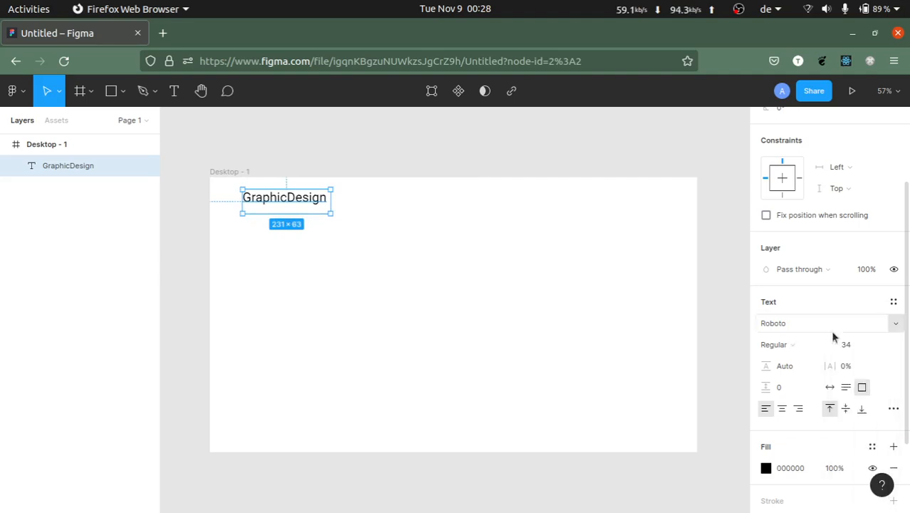
# Step: Increase the font size of the GraphicDesign text to 42
pyautogui.click(864, 351)
pyautogui.press('Up')
pyautogui.press('Up')
pyautogui.press('Up')
pyautogui.press('Up')
pyautogui.press('Up')
pyautogui.press('Up')
pyautogui.press('Up')
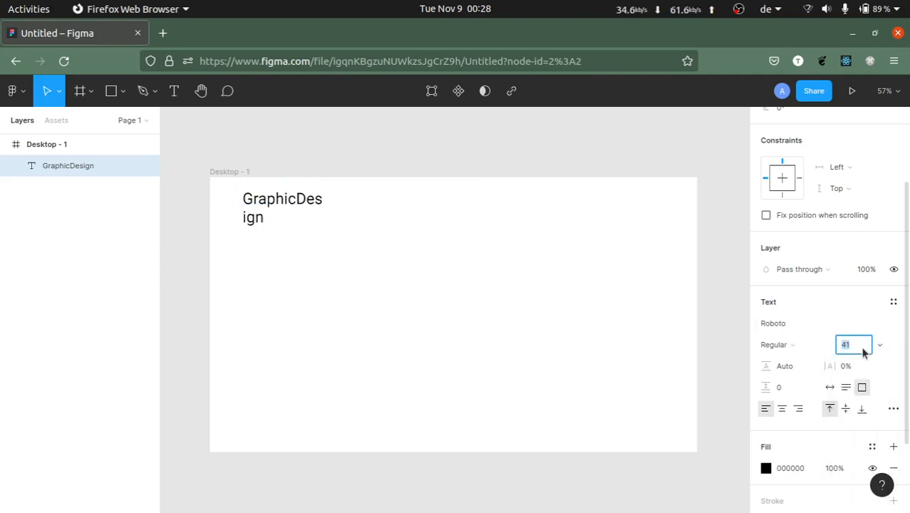
pyautogui.press('Up')
pyautogui.doubleClick(862, 353)
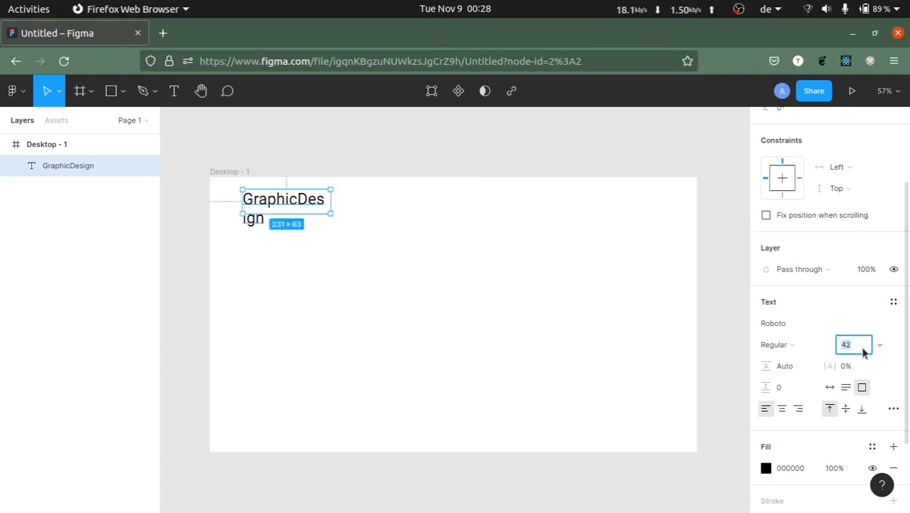
pyautogui.click(414, 219)
# Step: Widen the GraphicDesign text box to about 322 × 63 and move it to about X 88, Y 49
pyautogui.click(315, 201)
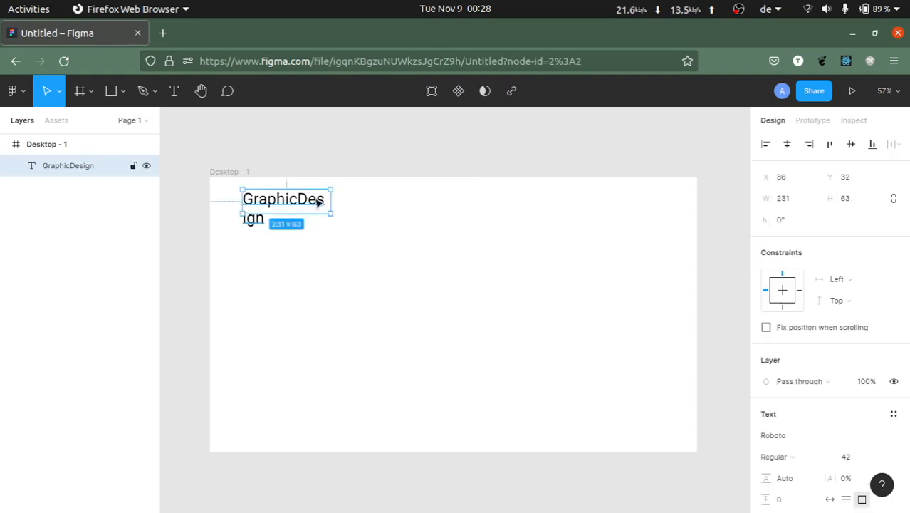
pyautogui.moveTo(331, 201)
pyautogui.mouseDown()
pyautogui.moveTo(370, 202)
pyautogui.moveTo(326, 212)
pyautogui.mouseUp()
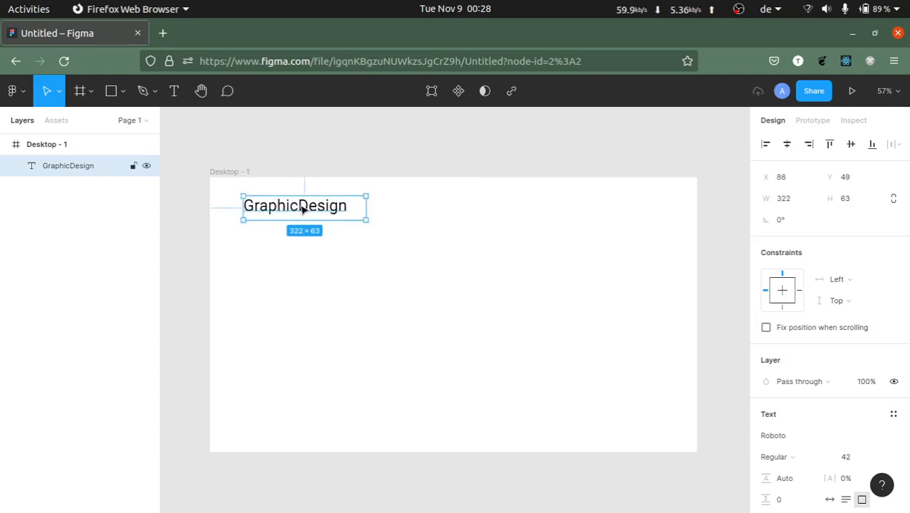
pyautogui.click(380, 230)
# Step: Change the font of the GraphicDesign text to Poppins
pyautogui.click(320, 218)
pyautogui.scroll(-3, 833, 358)
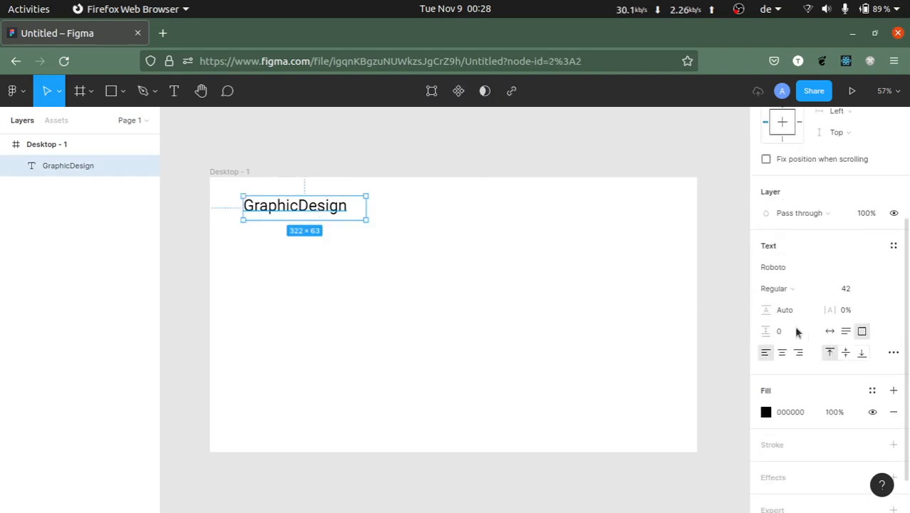
pyautogui.click(785, 272)
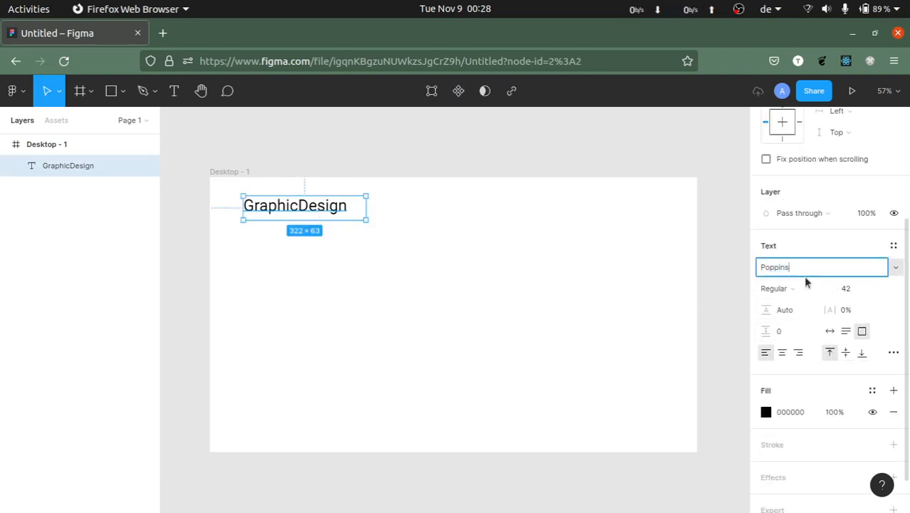
pyautogui.write('Poppins')
pyautogui.press('Return')
pyautogui.click(337, 193)
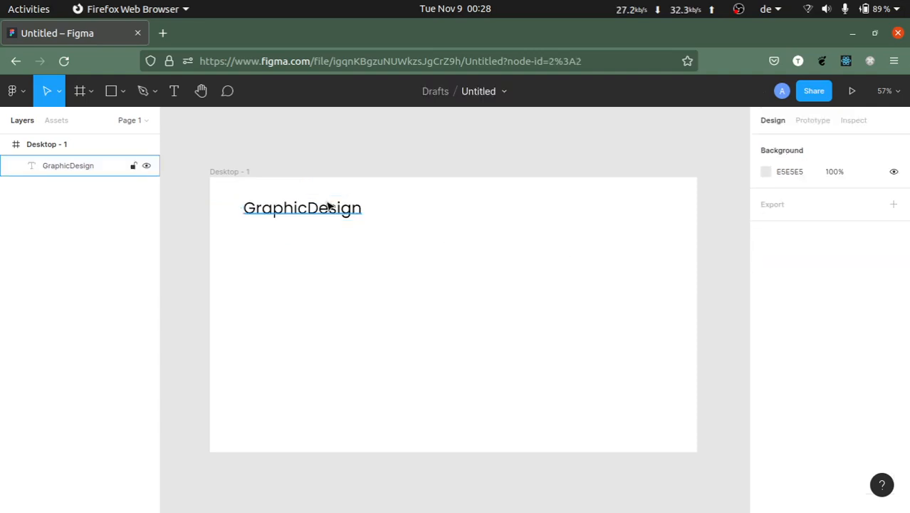
# Step: Change the font of the GraphicDesign text back to Roboto
pyautogui.click(328, 206)
pyautogui.scroll(-3, 807, 406)
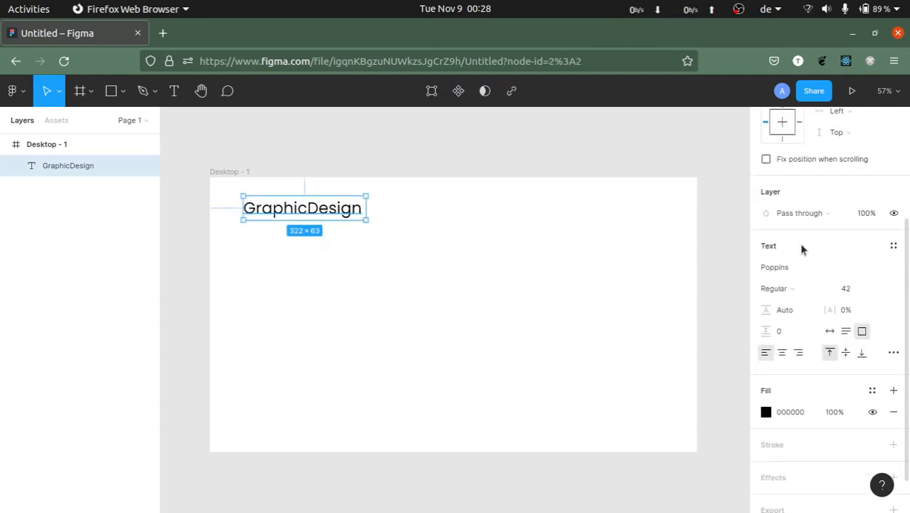
pyautogui.click(795, 269)
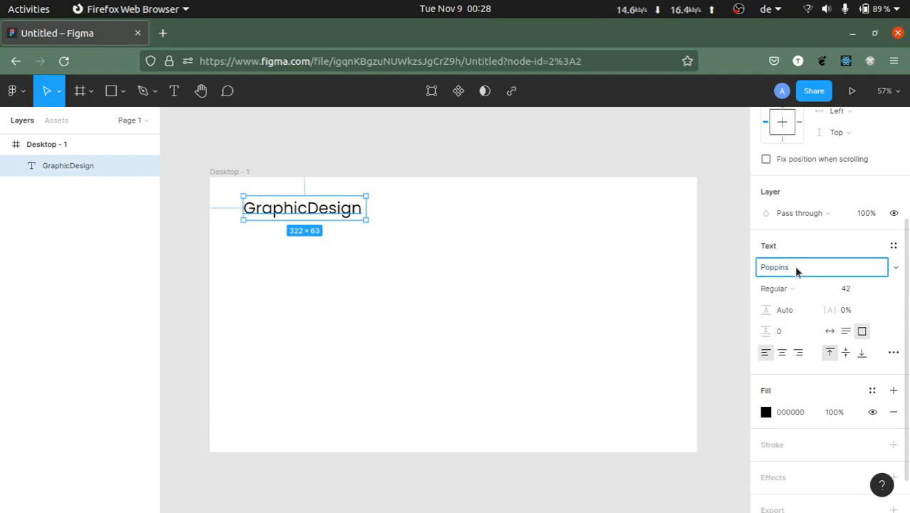
pyautogui.doubleClick(796, 268)
pyautogui.write('Roboto')
pyautogui.press('Return')
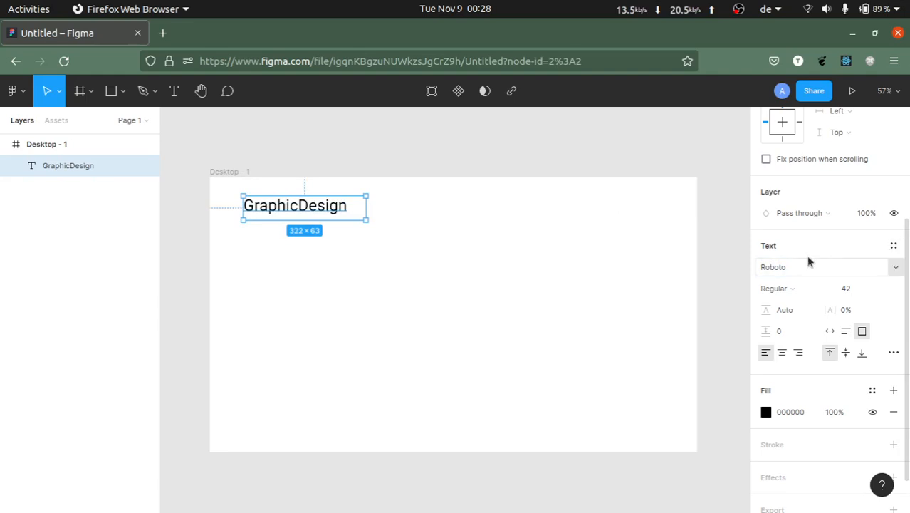
# Step: Try to change the font of the GraphicDesign text to one starting with "Se"
pyautogui.doubleClick(789, 267)
pyautogui.write('Ser')
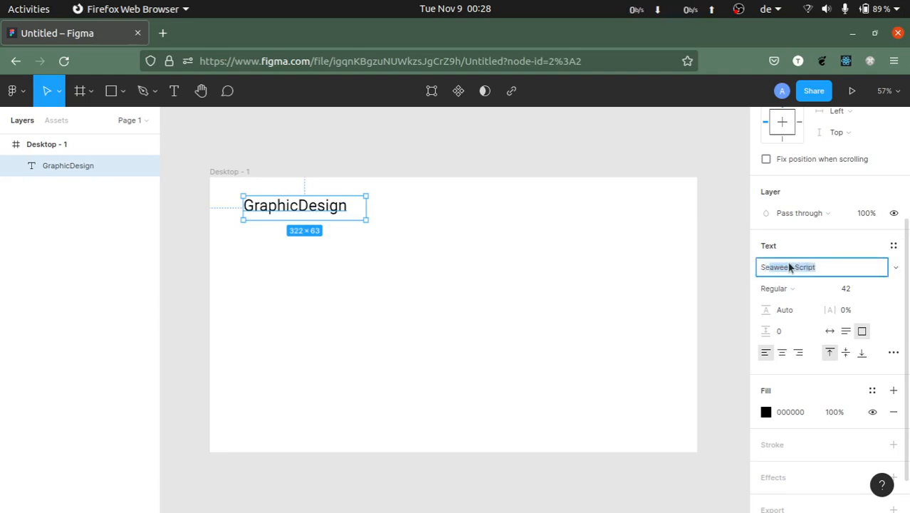
pyautogui.press('Return')
# Step: Apply the Princess Sofia font to the GraphicDesign text and dismiss the missing fonts dialog
pyautogui.click(784, 267)
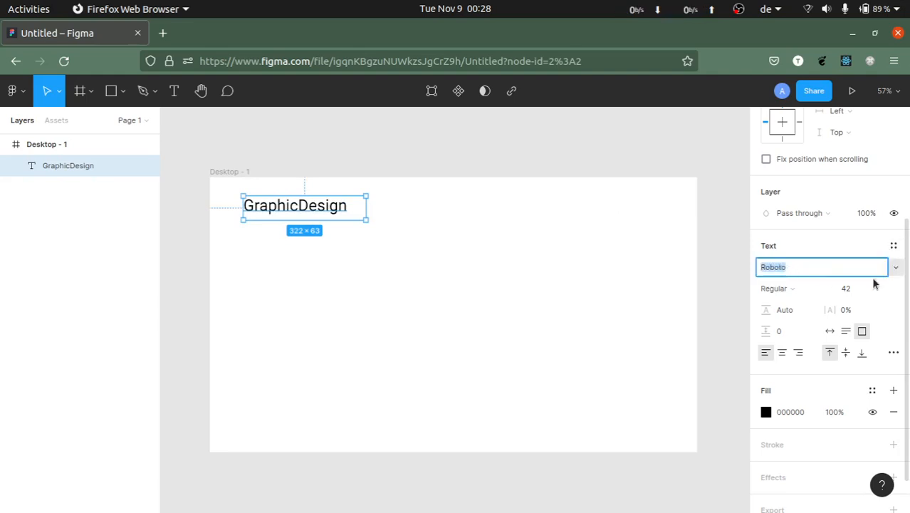
pyautogui.click(895, 267)
pyautogui.scroll(10, 802, 283)
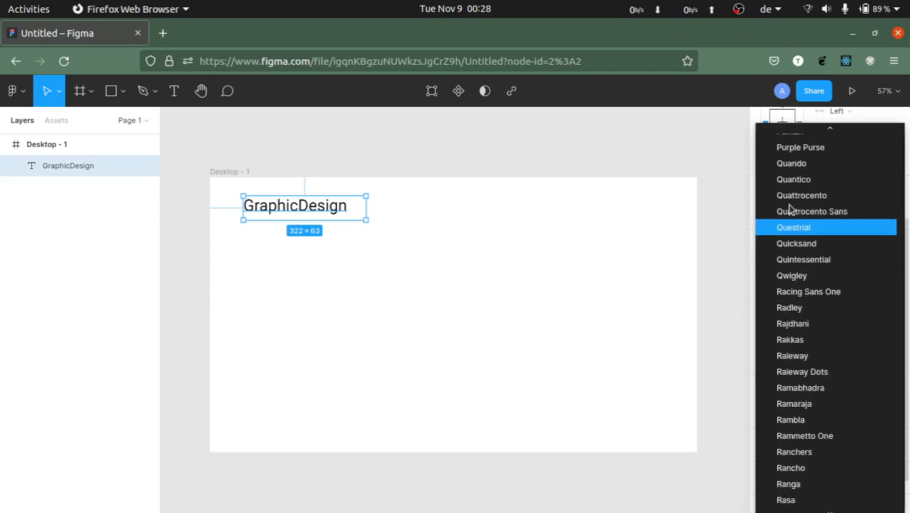
pyautogui.click(797, 220)
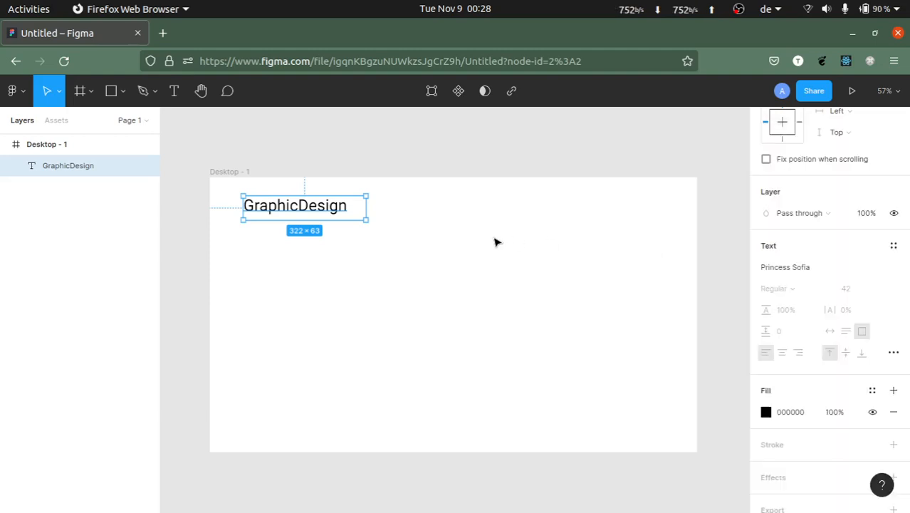
pyautogui.click(303, 238)
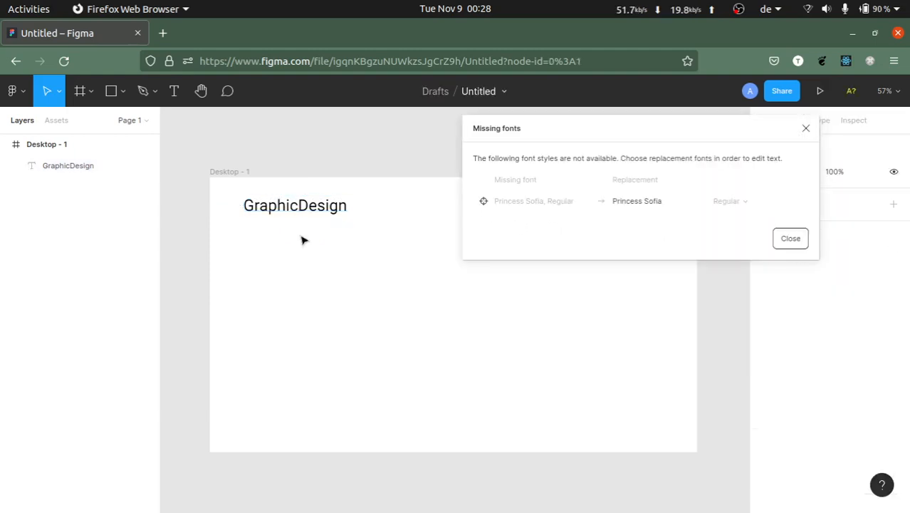
pyautogui.click(319, 212)
pyautogui.click(805, 128)
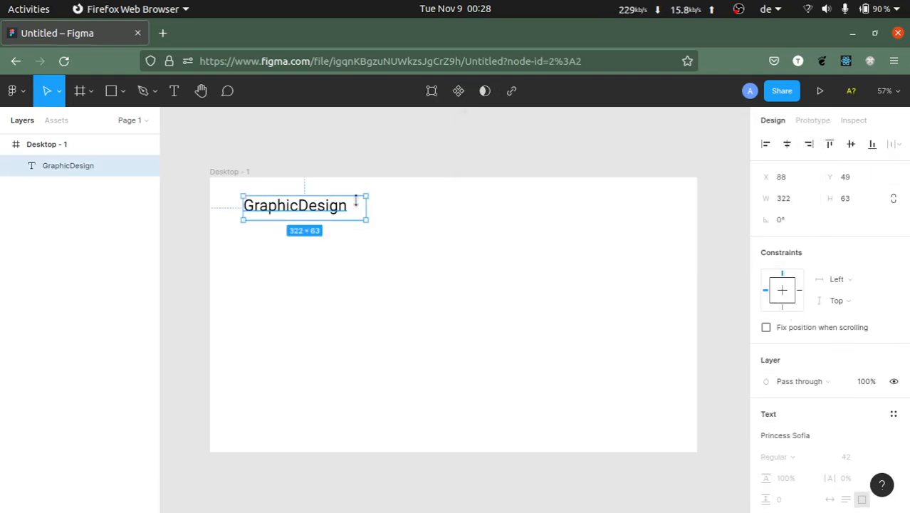
# Step: Widen the GraphicDesign text box to about 337 × 63 and shift it to about X 81, Y 51
pyautogui.moveTo(362, 206)
pyautogui.mouseDown()
pyautogui.moveTo(351, 206)
pyautogui.moveTo(372, 209)
pyautogui.mouseUp()
pyautogui.click(337, 238)
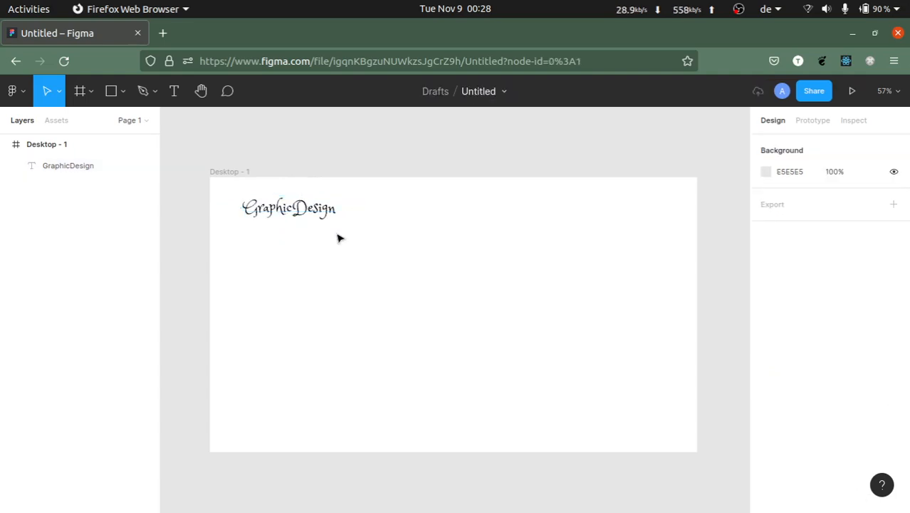
pyautogui.doubleClick(302, 215)
pyautogui.click(313, 210)
pyautogui.click(319, 255)
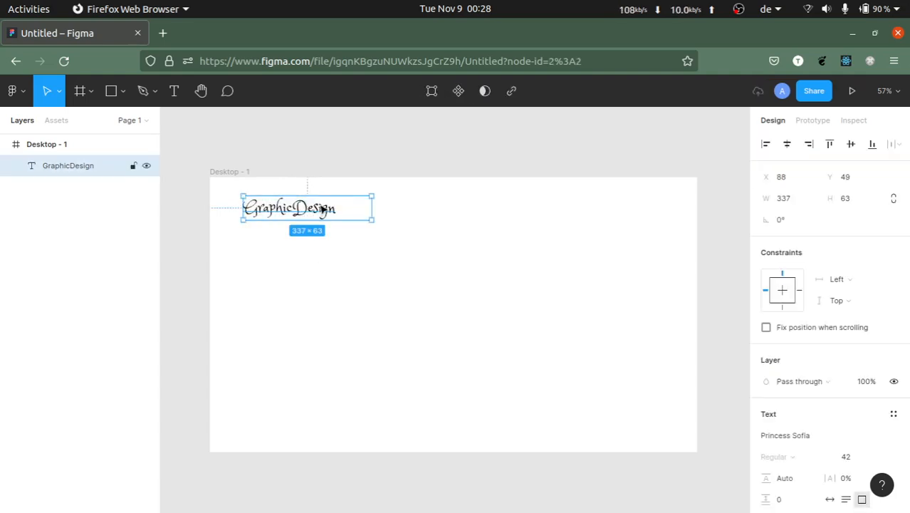
pyautogui.moveTo(324, 209); pyautogui.dragTo(322, 210)
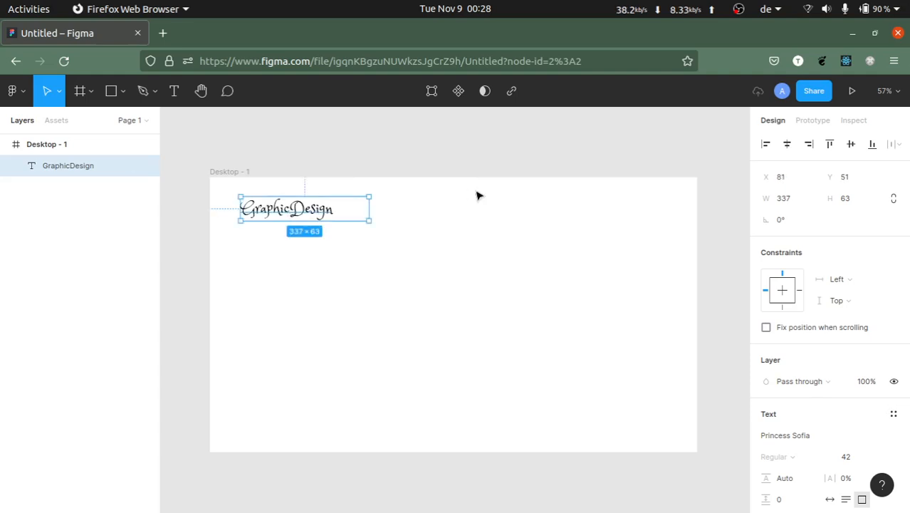
# Step: Replace the GraphicDesign text's decorative font with Poppins
pyautogui.scroll(-3, 774, 356)
pyautogui.click(836, 326)
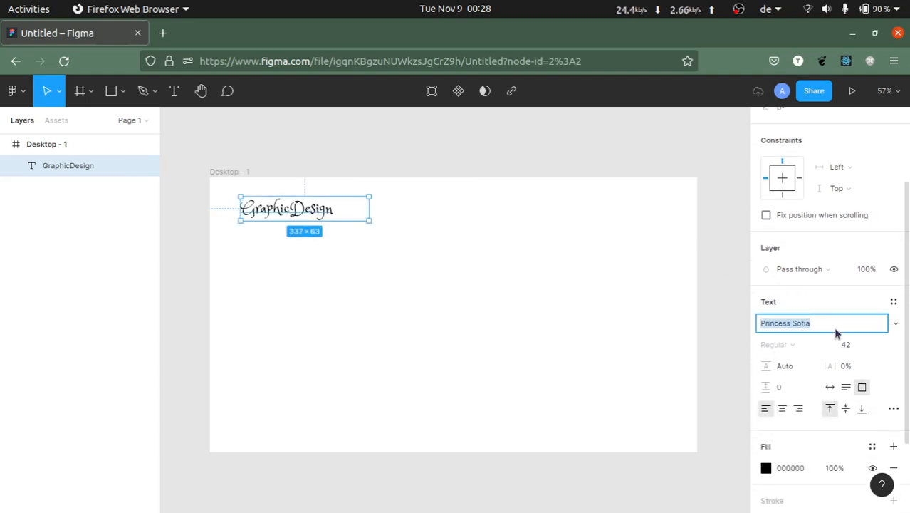
pyautogui.write('Poppins')
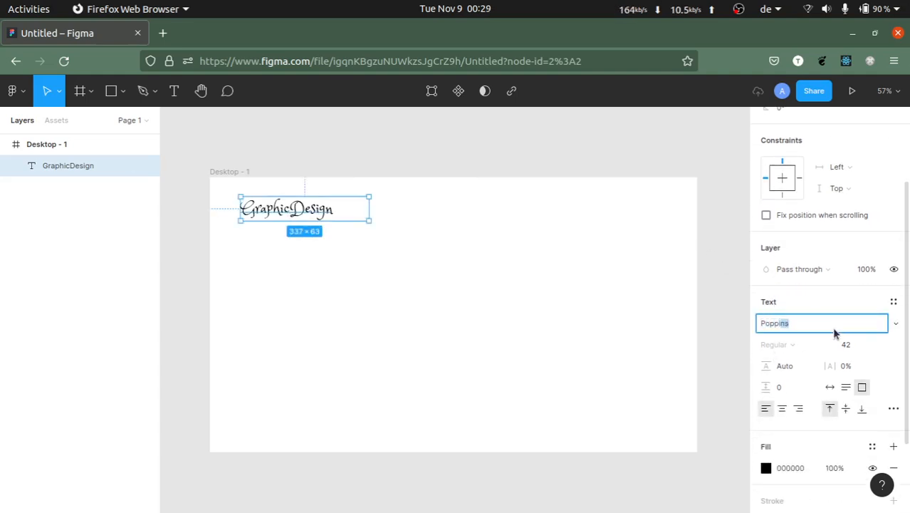
pyautogui.press('Return')
pyautogui.click(608, 289)
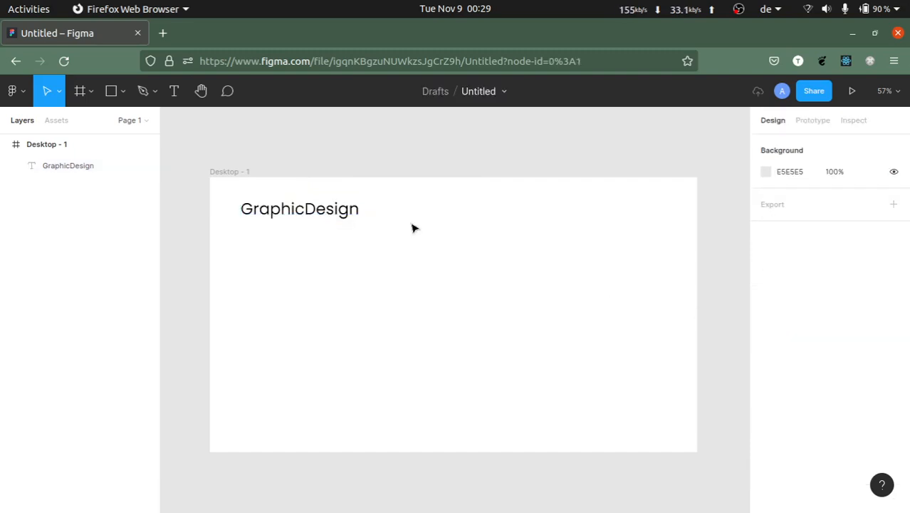
pyautogui.hscroll(-1, 317, 223)
pyautogui.click(339, 214)
pyautogui.click(329, 282)
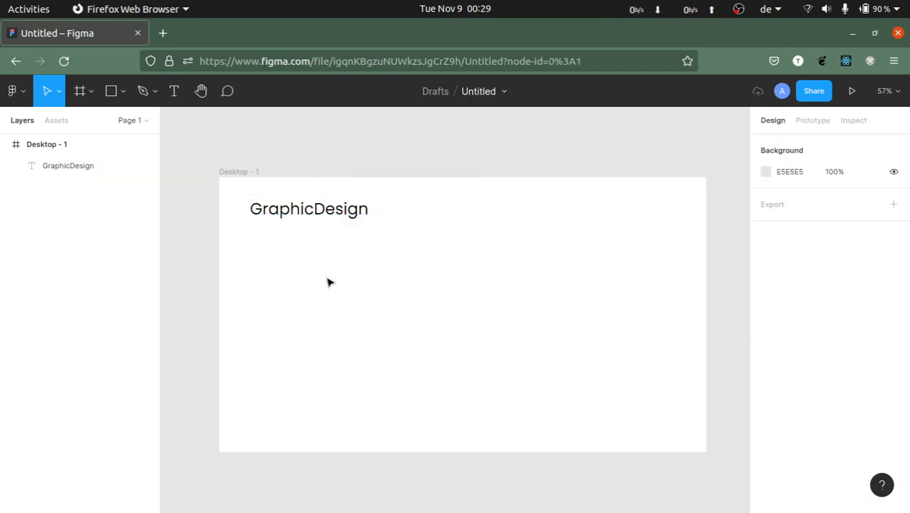
# Step: Set the font weight of the GraphicDesign text to Bold
pyautogui.click(309, 211)
pyautogui.scroll(-5, 867, 276)
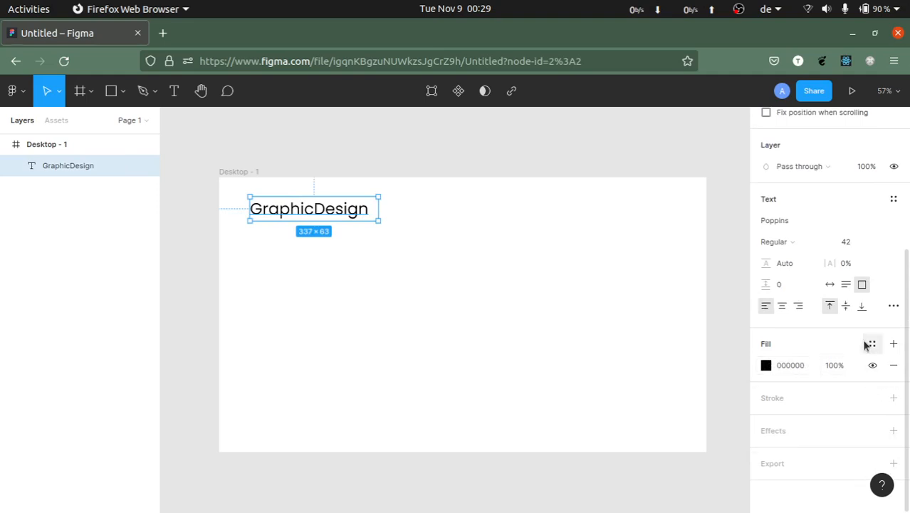
pyautogui.scroll(1, 868, 338)
pyautogui.click(770, 299)
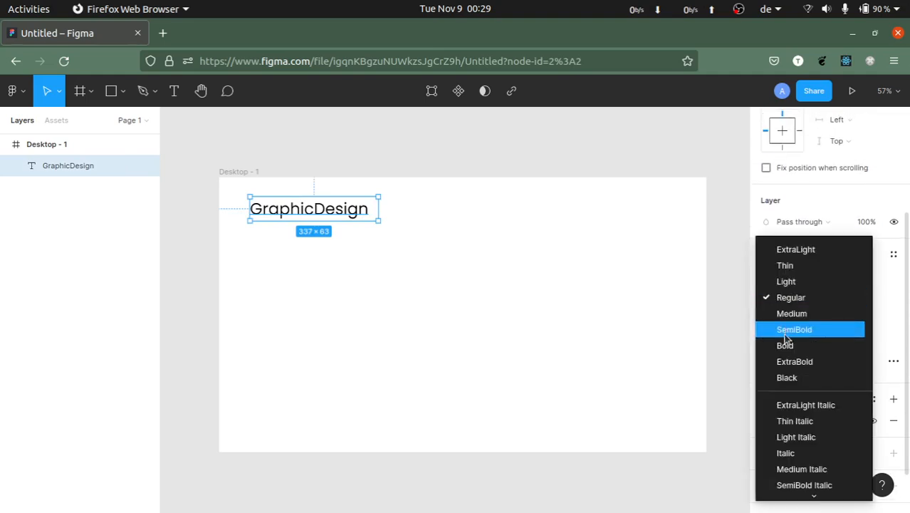
pyautogui.click(786, 344)
pyautogui.click(378, 235)
pyautogui.click(321, 212)
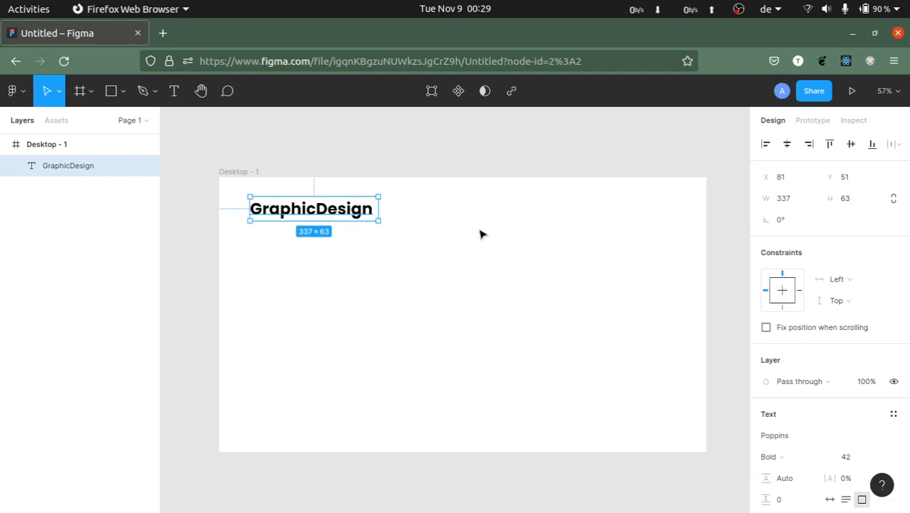
pyautogui.click(477, 187)
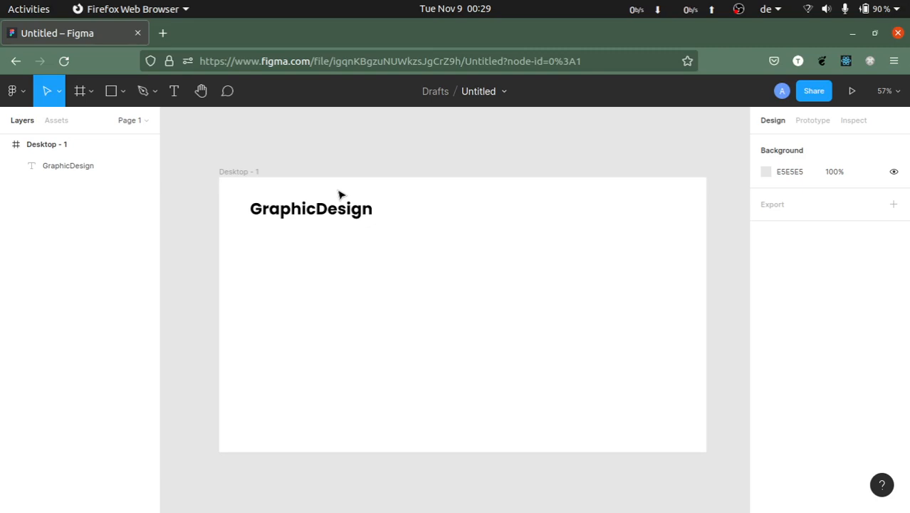
# Step: Move the GraphicDesign text box to about X 83, Y 38 within the desktop frame
pyautogui.moveTo(339, 210)
pyautogui.mouseDown()
pyautogui.moveTo(339, 193)
pyautogui.moveTo(341, 212)
pyautogui.mouseUp()
pyautogui.click(303, 250)
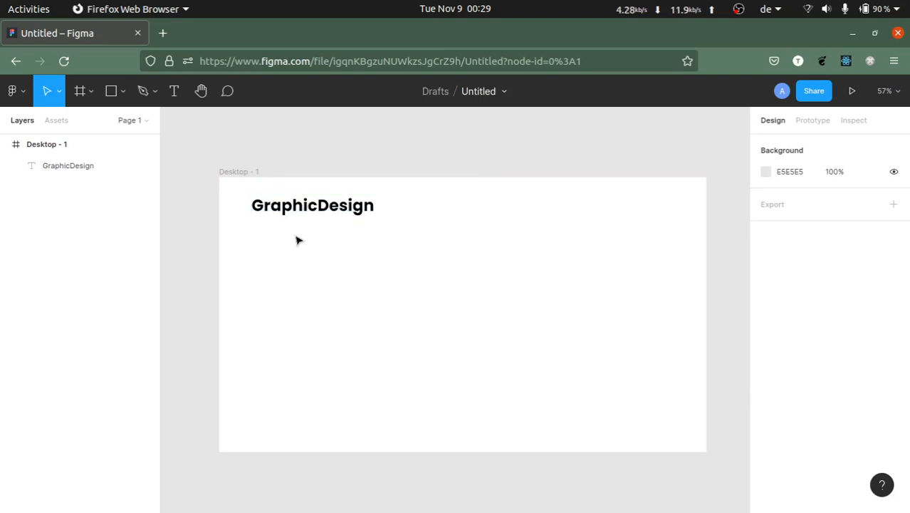
pyautogui.click(274, 208)
pyautogui.click(285, 288)
pyautogui.click(305, 213)
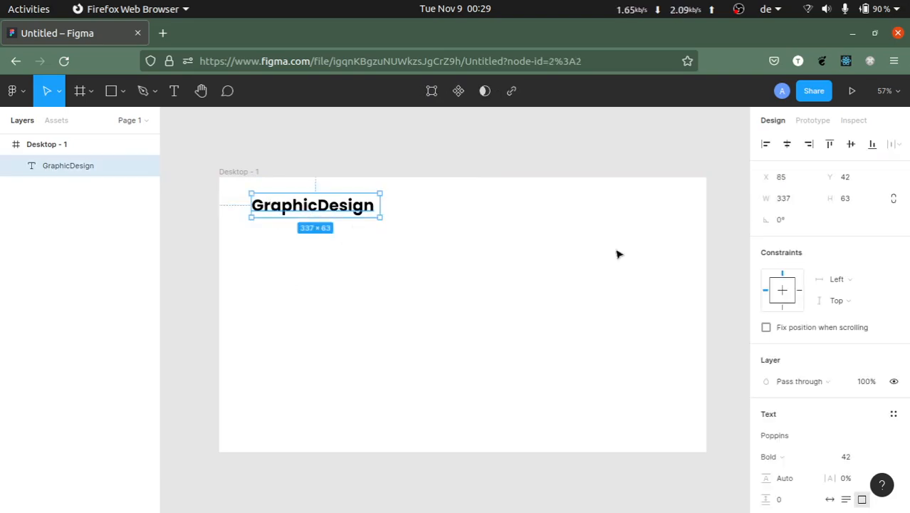
pyautogui.scroll(-2, 836, 296)
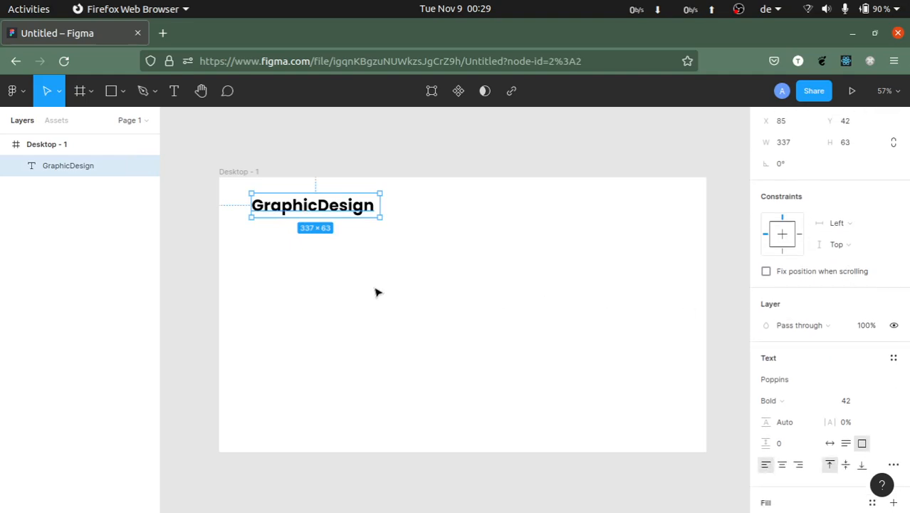
pyautogui.moveTo(306, 205)
pyautogui.mouseDown()
pyautogui.moveTo(291, 190)
pyautogui.moveTo(295, 206)
pyautogui.moveTo(305, 206)
pyautogui.mouseUp()
pyautogui.click(366, 247)
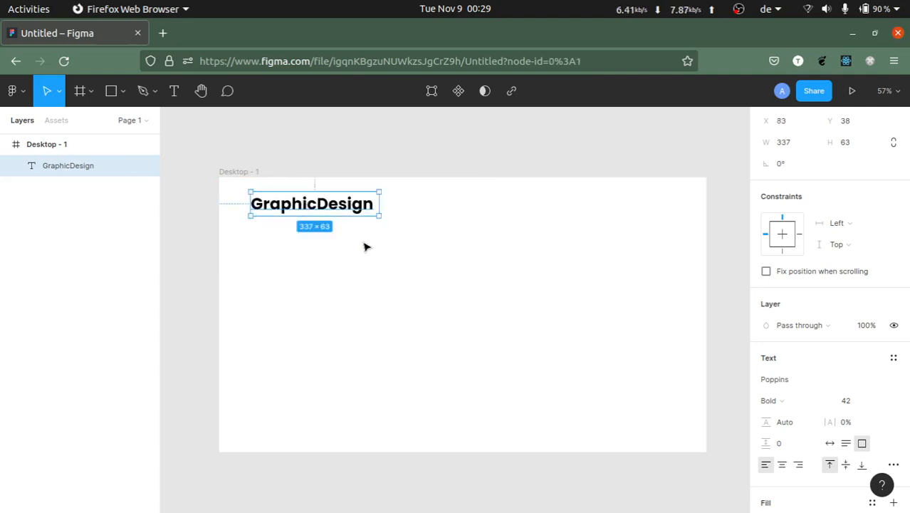
# Step: Change the fill colour of the GraphicDesign text from black to the blue 1476D1
pyautogui.click(300, 207)
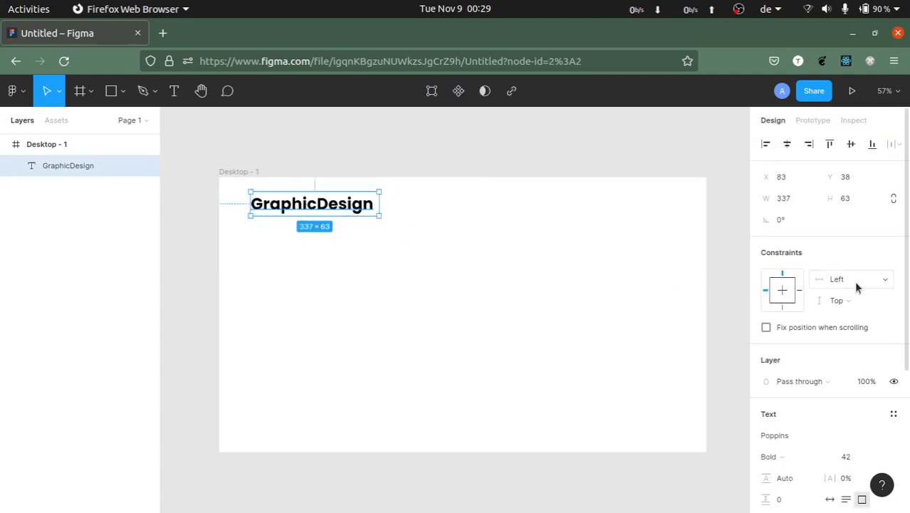
pyautogui.scroll(-3, 831, 278)
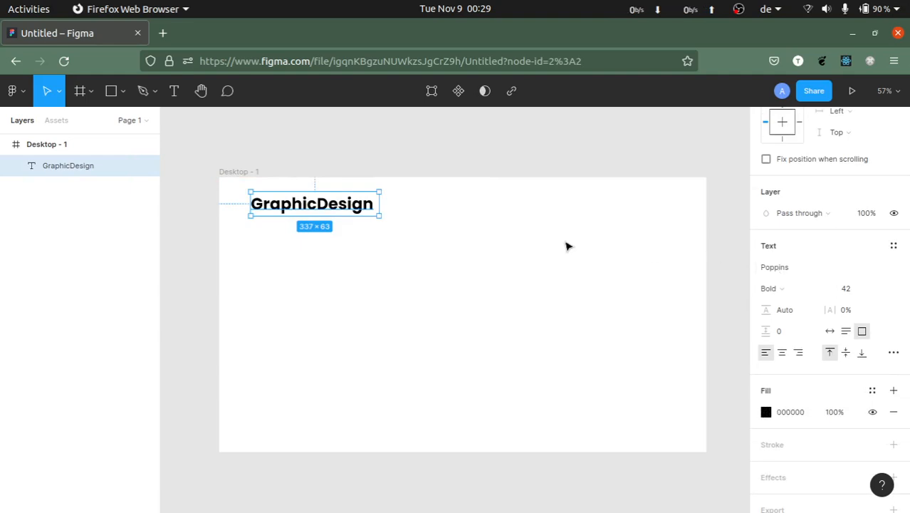
pyautogui.click(766, 411)
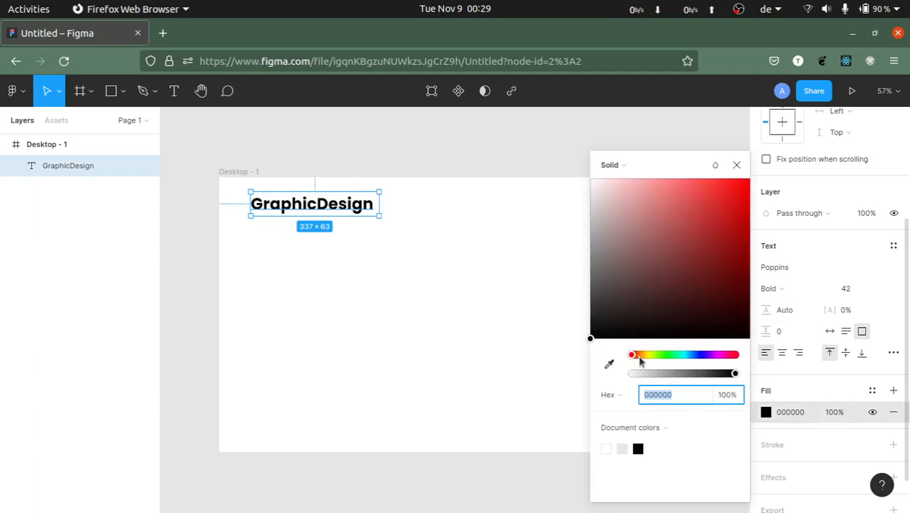
pyautogui.moveTo(639, 361); pyautogui.dragTo(686, 363)
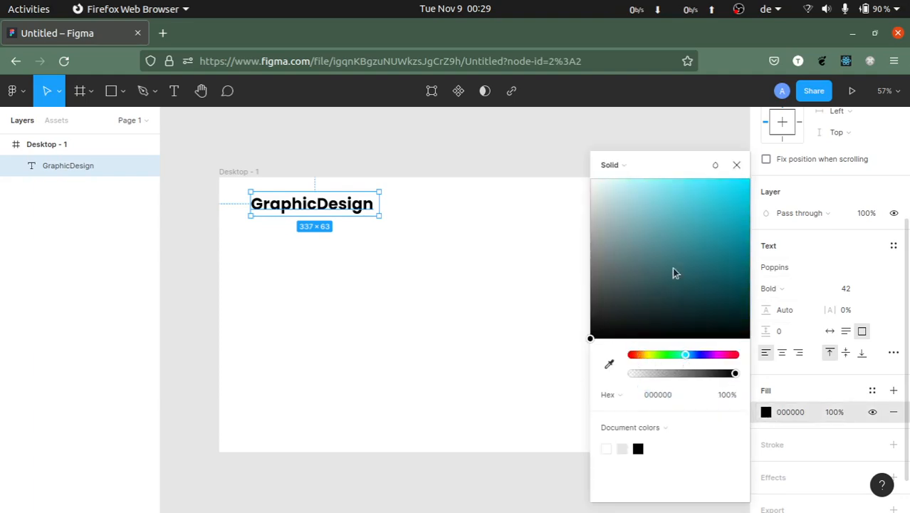
pyautogui.moveTo(673, 268); pyautogui.dragTo(737, 225)
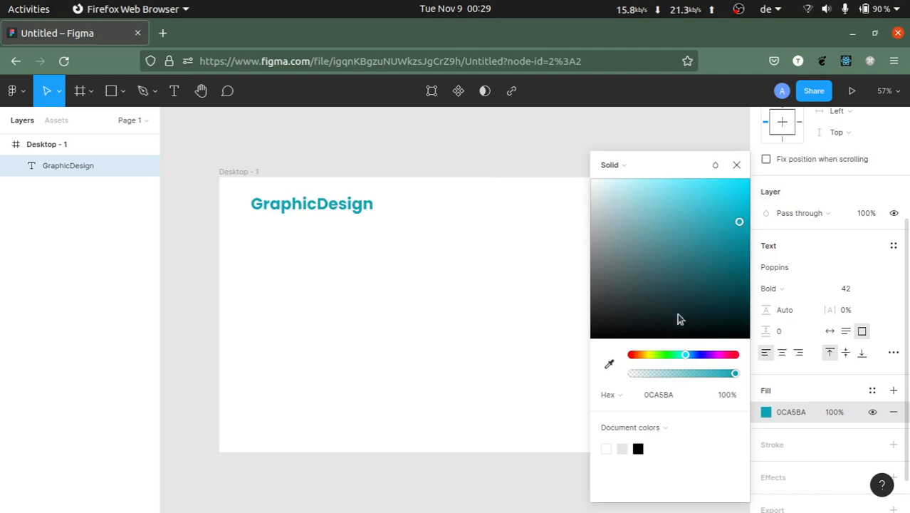
pyautogui.moveTo(685, 354); pyautogui.dragTo(693, 355)
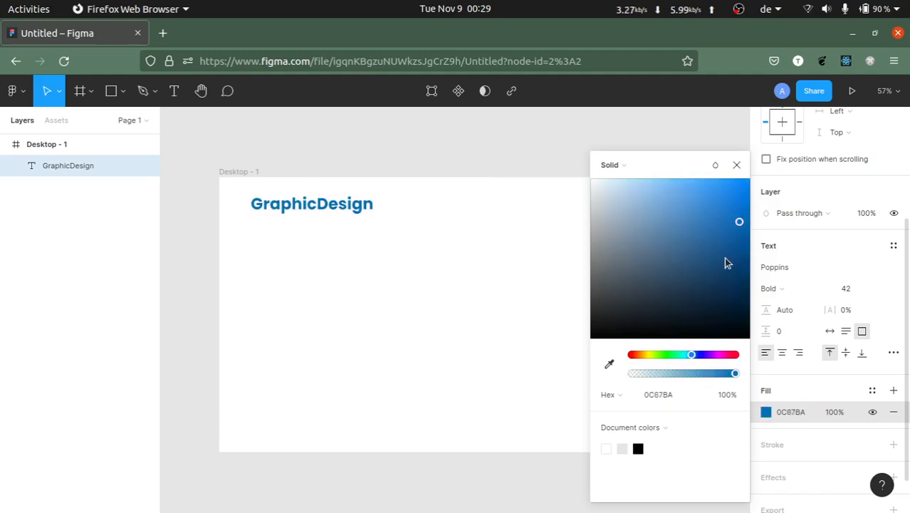
pyautogui.moveTo(737, 220)
pyautogui.mouseDown()
pyautogui.moveTo(738, 240)
pyautogui.moveTo(743, 218)
pyautogui.moveTo(727, 204)
pyautogui.moveTo(735, 208)
pyautogui.mouseUp()
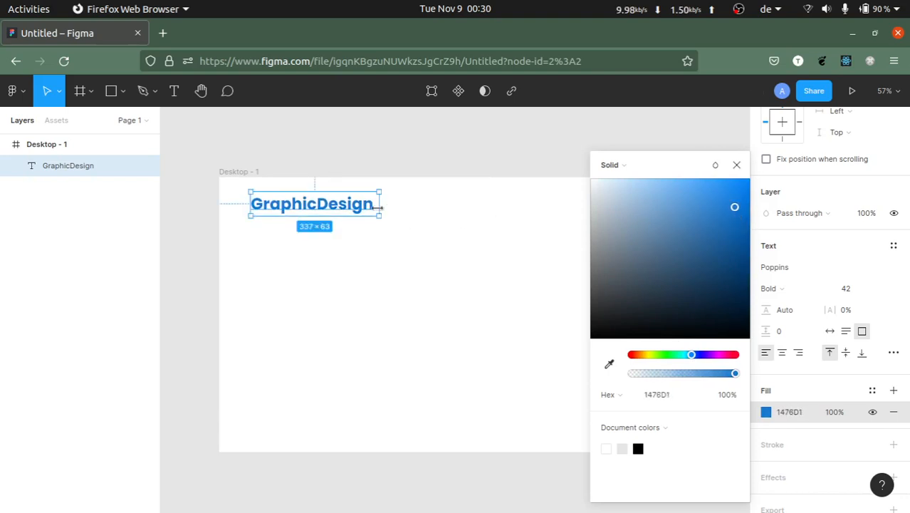
pyautogui.click(347, 233)
# Step: Move the GraphicDesign text to the frame's left edge, at about X 0, Y 54
pyautogui.hscroll(2, 324, 237)
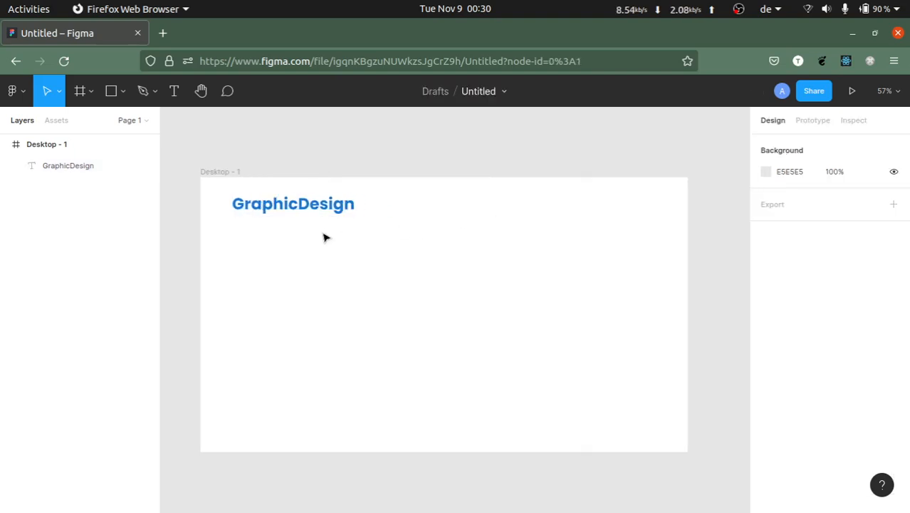
pyautogui.click(300, 205)
pyautogui.moveTo(301, 205); pyautogui.dragTo(300, 212)
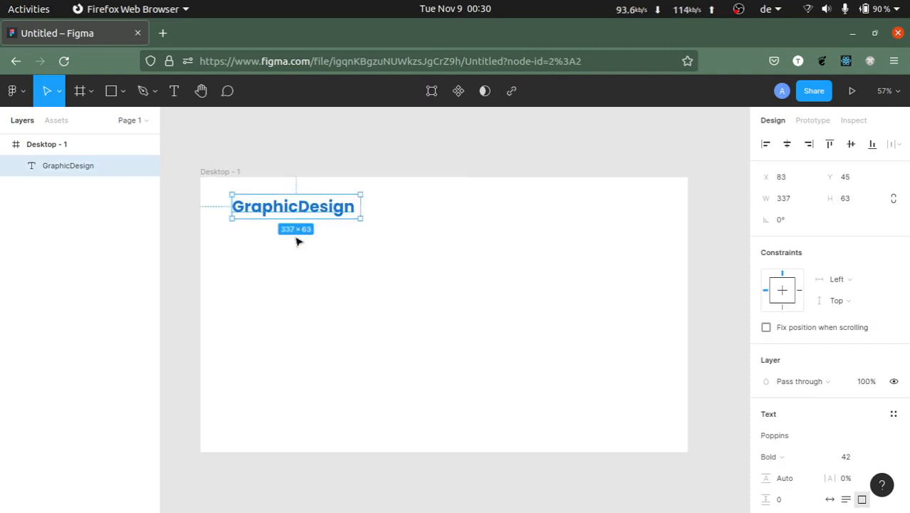
pyautogui.click(336, 265)
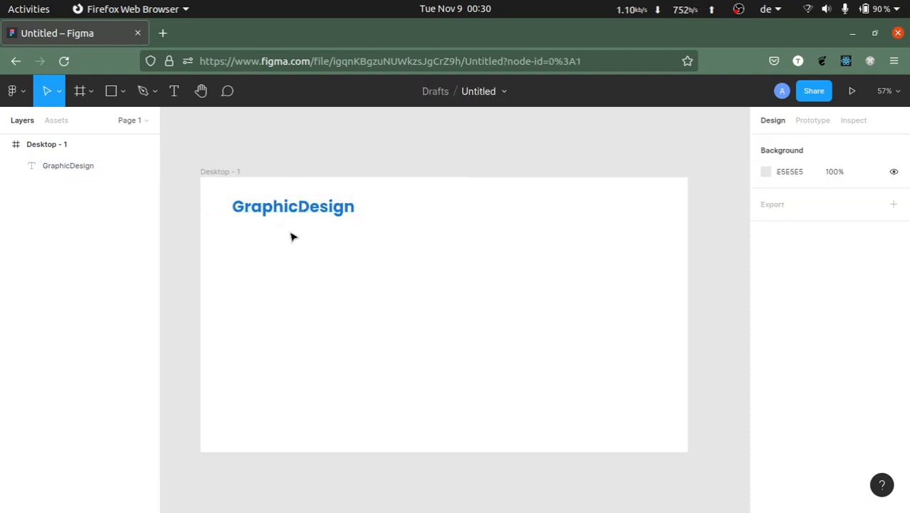
pyautogui.moveTo(290, 209); pyautogui.dragTo(265, 214)
pyautogui.click(283, 269)
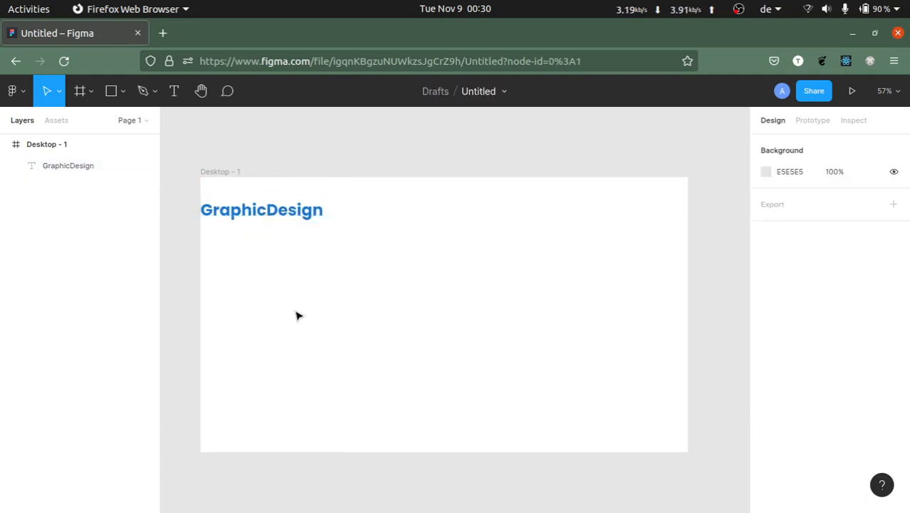
pyautogui.doubleClick(265, 218)
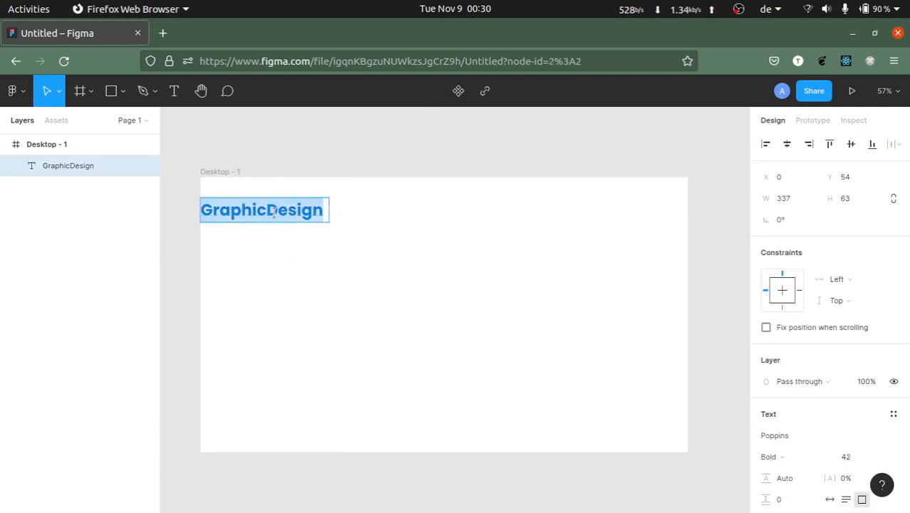
pyautogui.press('Escape')
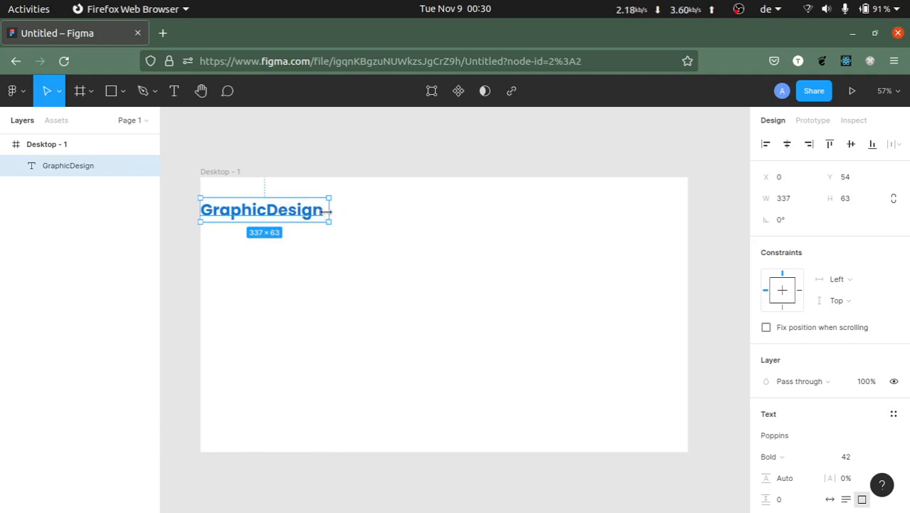
# Step: Narrow the GraphicDesign text box to about 327 wide and move it to about X 83, Y 33
pyautogui.moveTo(326, 211); pyautogui.dragTo(325, 211)
pyautogui.click(266, 232)
pyautogui.moveTo(254, 203); pyautogui.dragTo(277, 204)
pyautogui.click(274, 166)
pyautogui.click(216, 199)
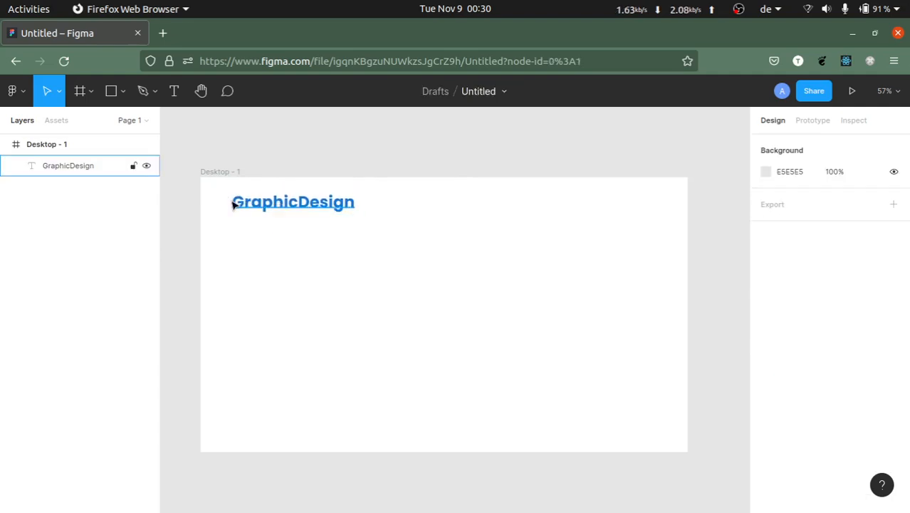
pyautogui.click(240, 205)
pyautogui.click(238, 240)
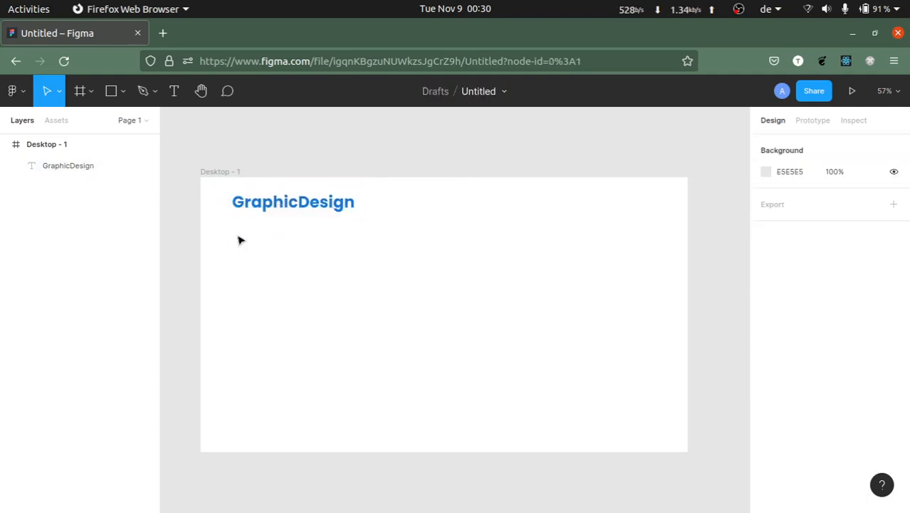
pyautogui.click(255, 208)
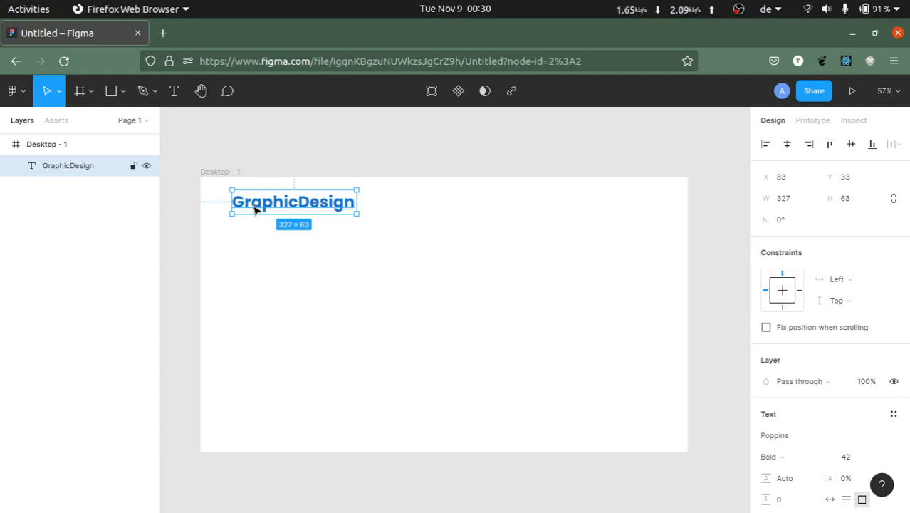
pyautogui.click(260, 246)
pyautogui.click(290, 202)
pyautogui.scroll(-3, 838, 305)
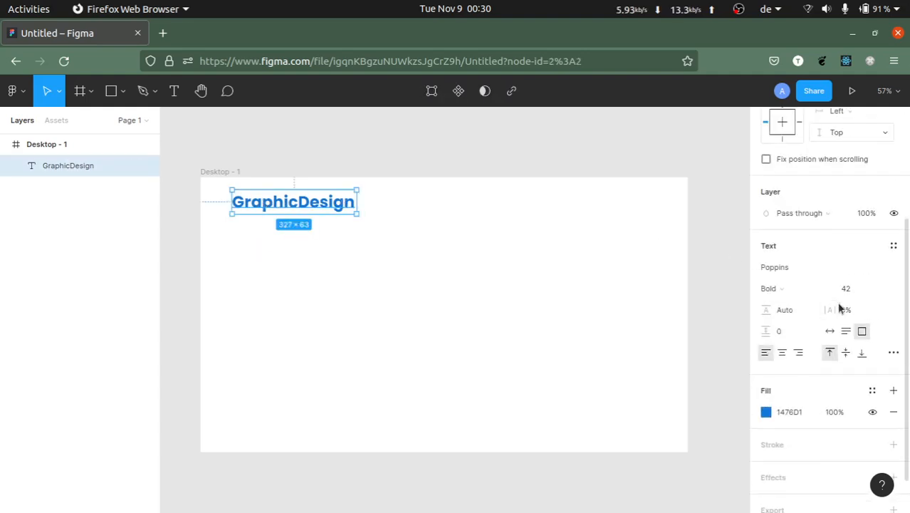
pyautogui.scroll(3, 838, 302)
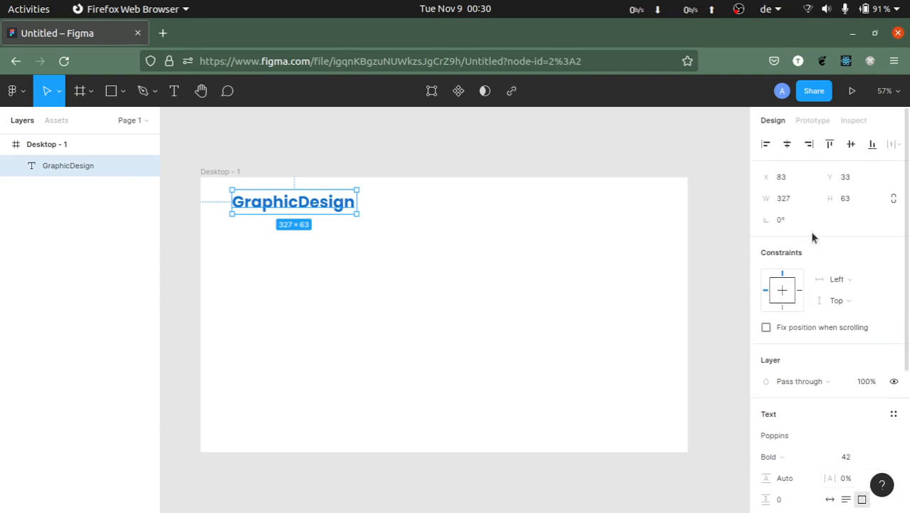
pyautogui.click(455, 212)
pyautogui.click(317, 207)
pyautogui.click(304, 159)
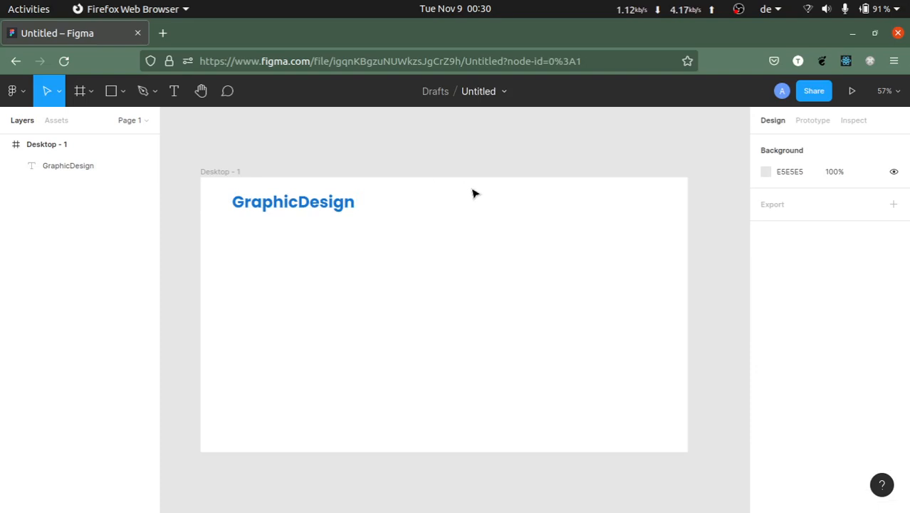
pyautogui.hscroll(3, 473, 217)
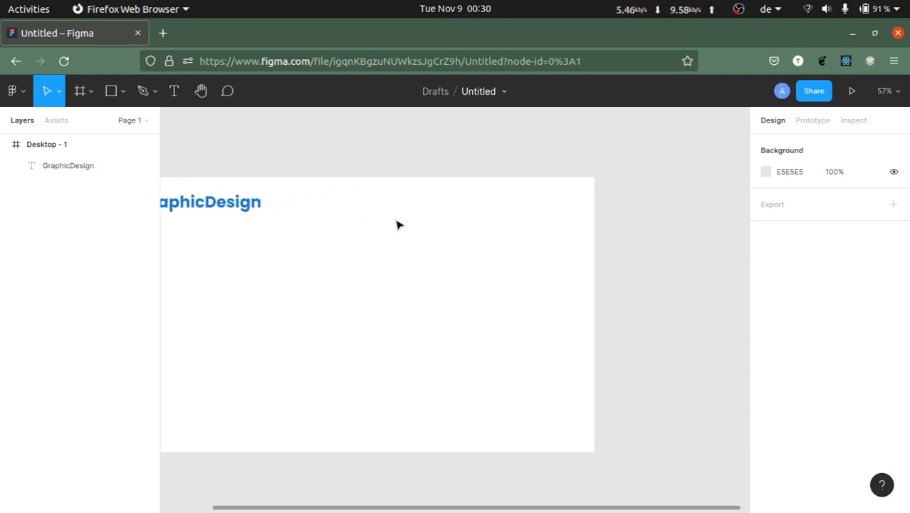
pyautogui.hscroll(-1, 399, 225)
pyautogui.hscroll(-2, 466, 210)
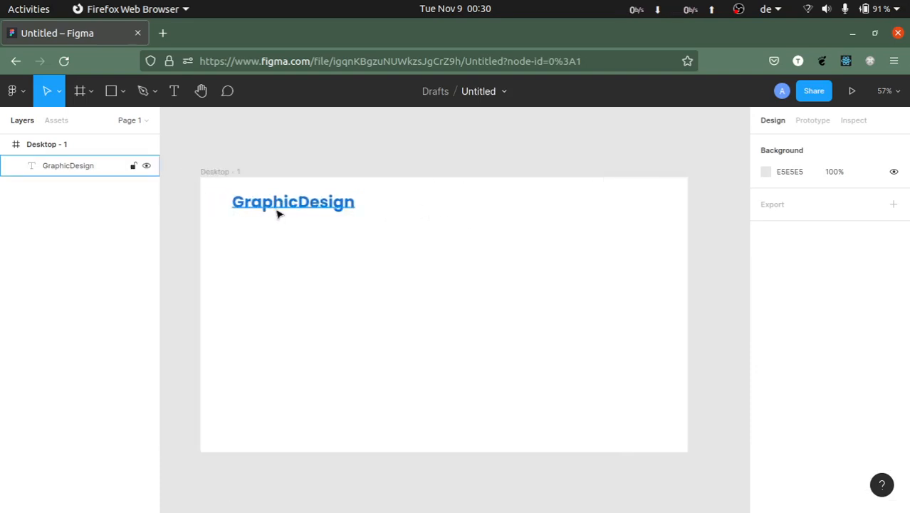
pyautogui.click(293, 207)
pyautogui.click(395, 212)
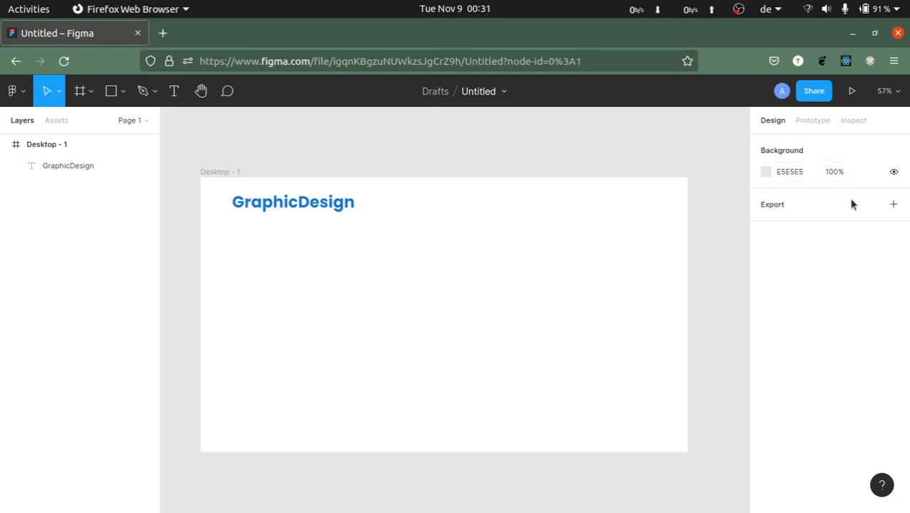
pyautogui.click(349, 206)
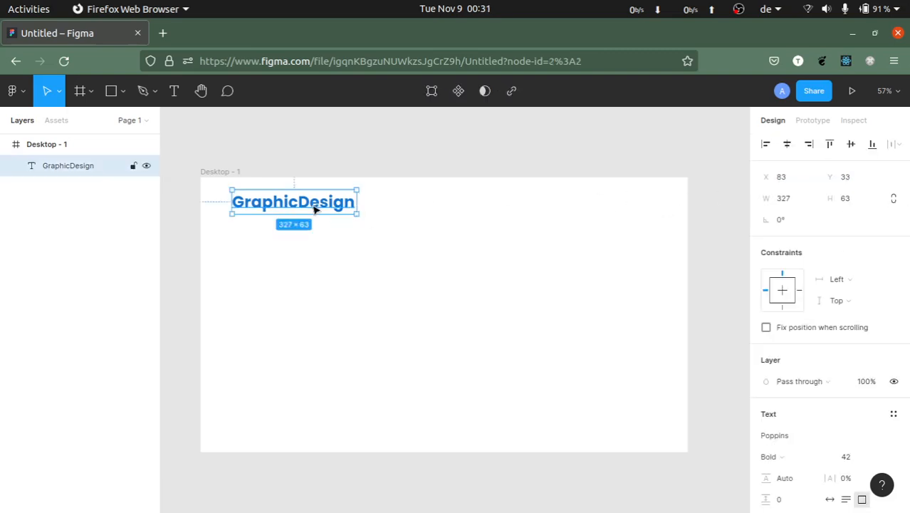
pyautogui.click(368, 203)
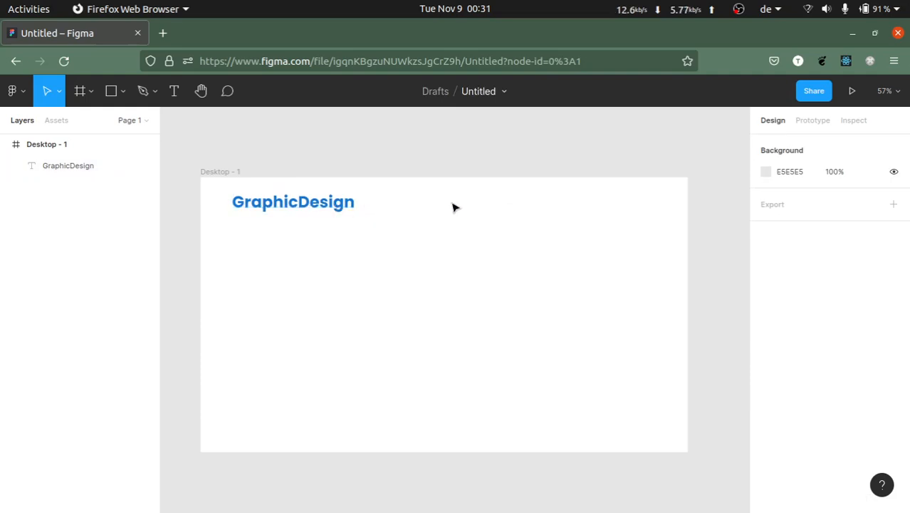
pyautogui.click(52, 166)
pyautogui.click(51, 201)
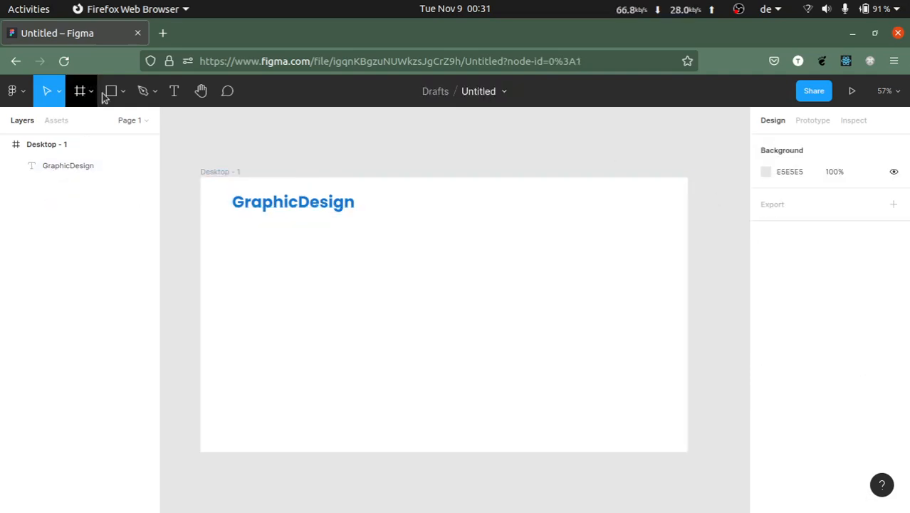
# Step: Add a "Home" text box of about 148 × 55 beside the logo, at about X 640, Y 41
pyautogui.click(173, 91)
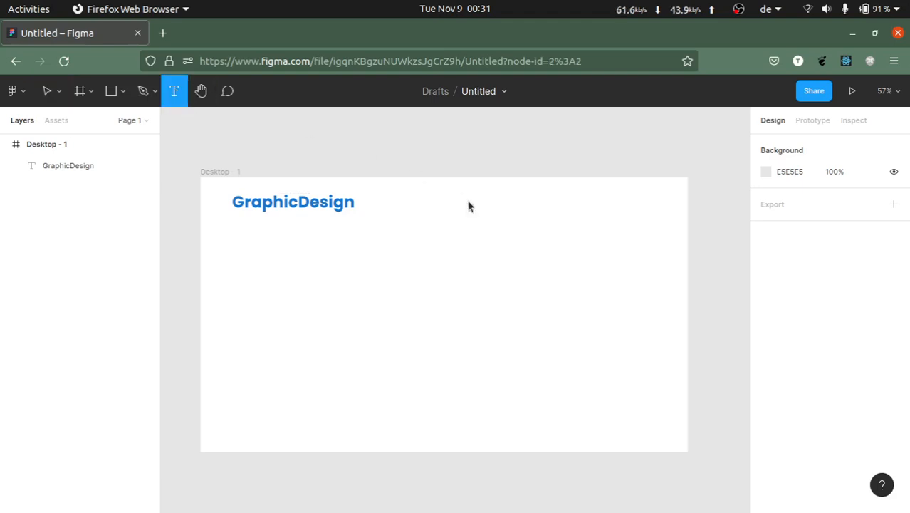
pyautogui.moveTo(444, 193); pyautogui.dragTo(501, 214)
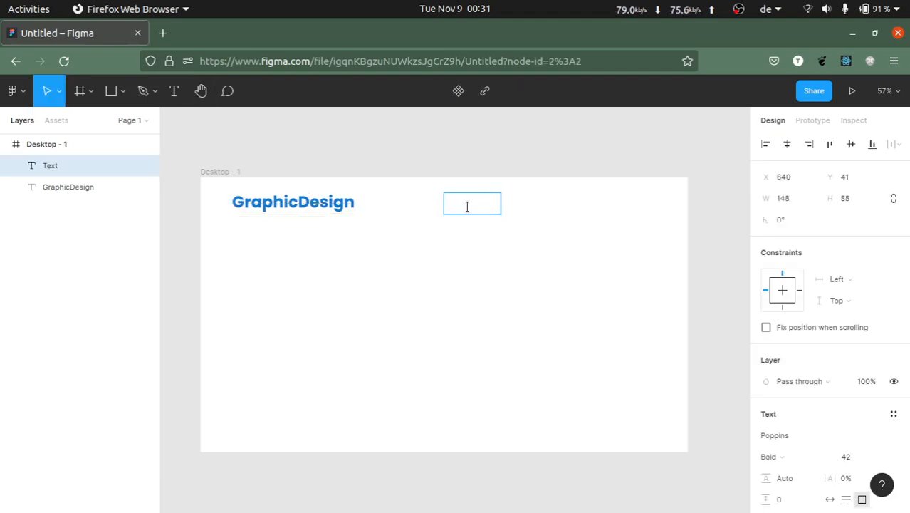
pyautogui.write('Home')
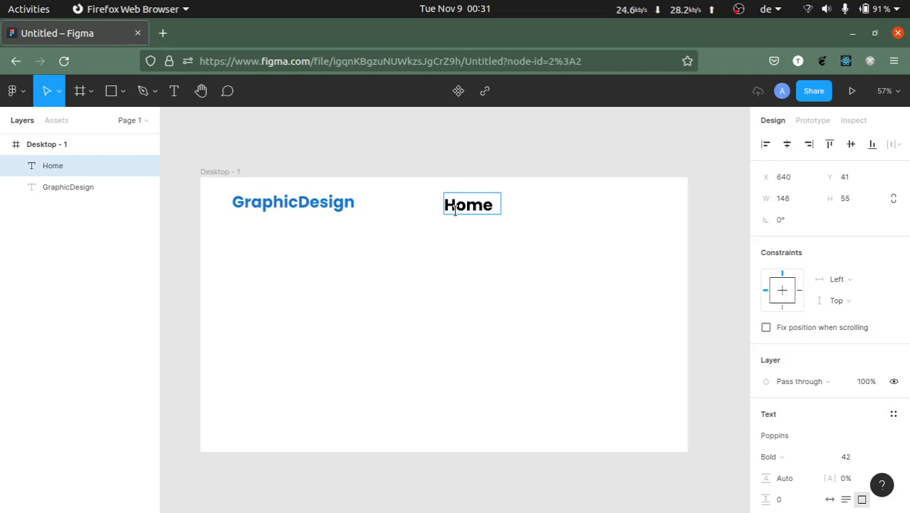
pyautogui.press('Escape')
pyautogui.click(536, 217)
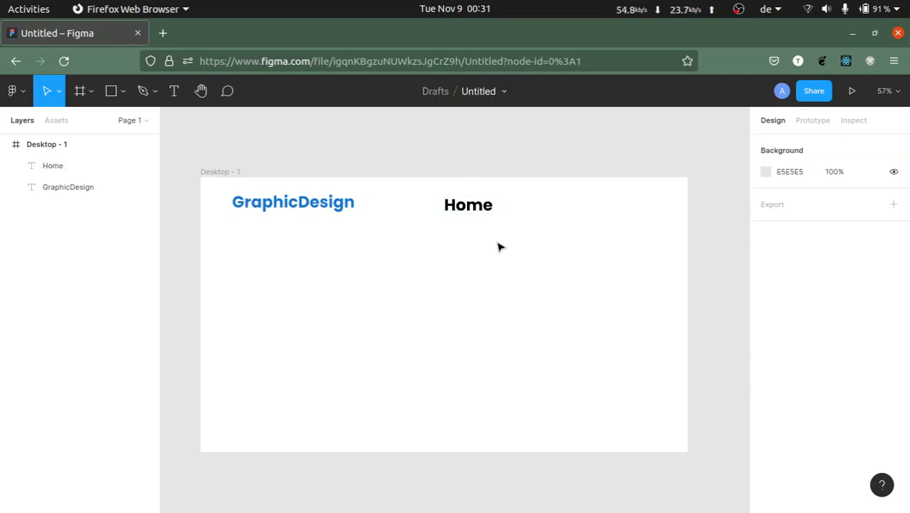
# Step: Shift the Home text to about X 492 and extend its box upward to Y 33, making it 63 high
pyautogui.moveTo(473, 206); pyautogui.dragTo(417, 207)
pyautogui.click(393, 181)
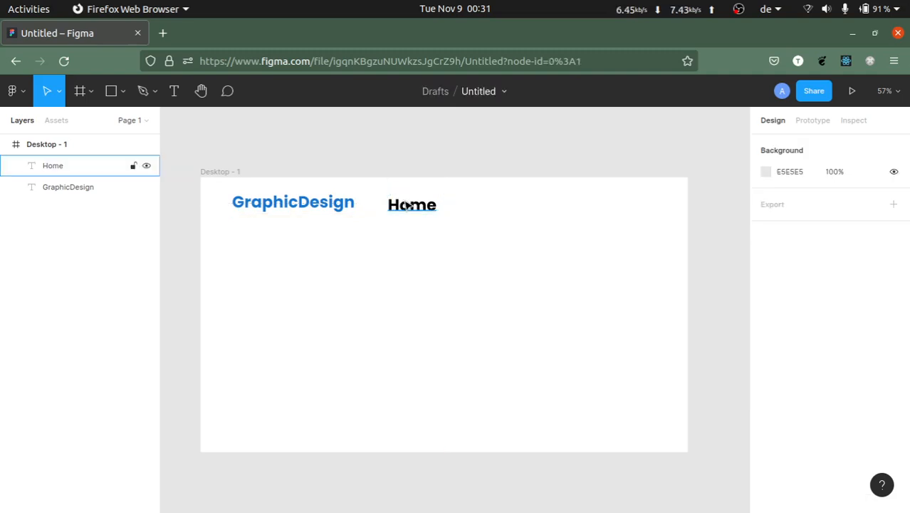
pyautogui.click(406, 204)
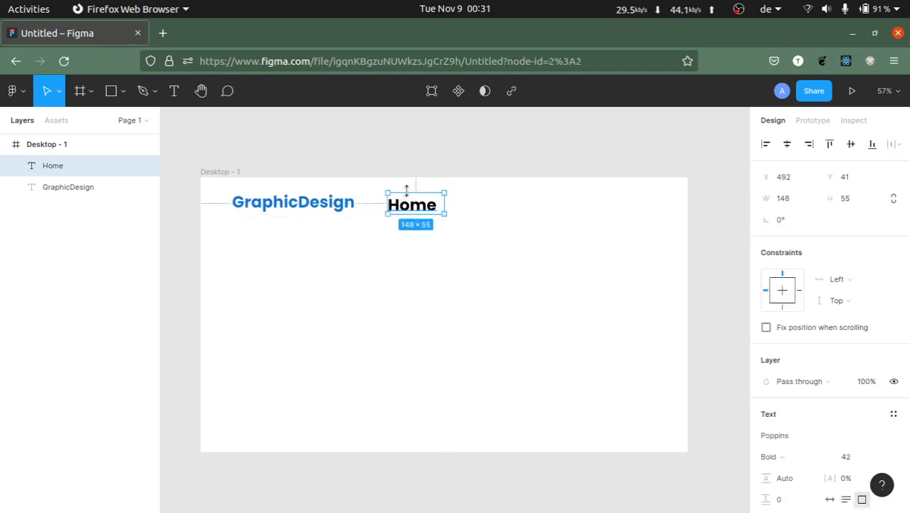
pyautogui.moveTo(405, 192)
pyautogui.mouseDown()
pyautogui.moveTo(406, 179)
pyautogui.moveTo(418, 206)
pyautogui.moveTo(410, 194)
pyautogui.mouseUp()
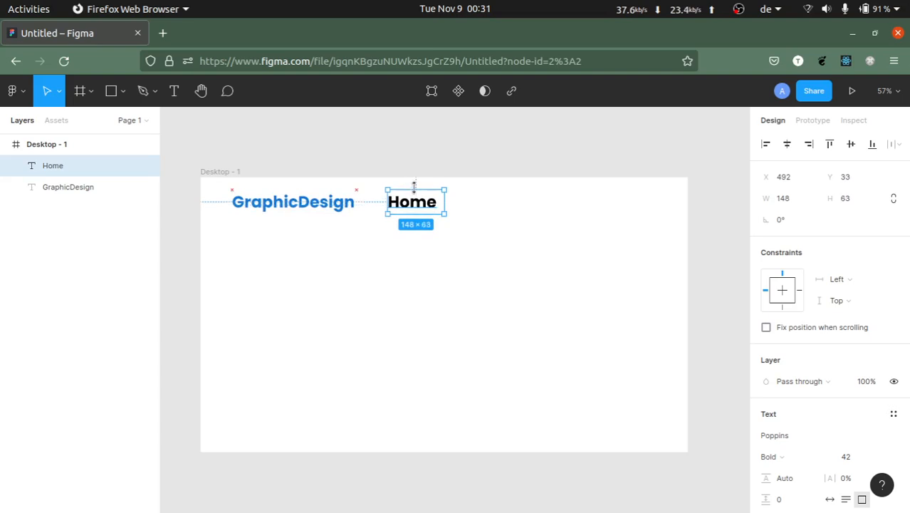
# Step: Move the Home text farther from the logo, to about X 592, Y 33
pyautogui.click(510, 204)
pyautogui.moveTo(395, 207); pyautogui.dragTo(433, 208)
pyautogui.press('Escape')
# Step: Set the Home text's font size to 27, smaller than the GraphicDesign logo
pyautogui.click(315, 201)
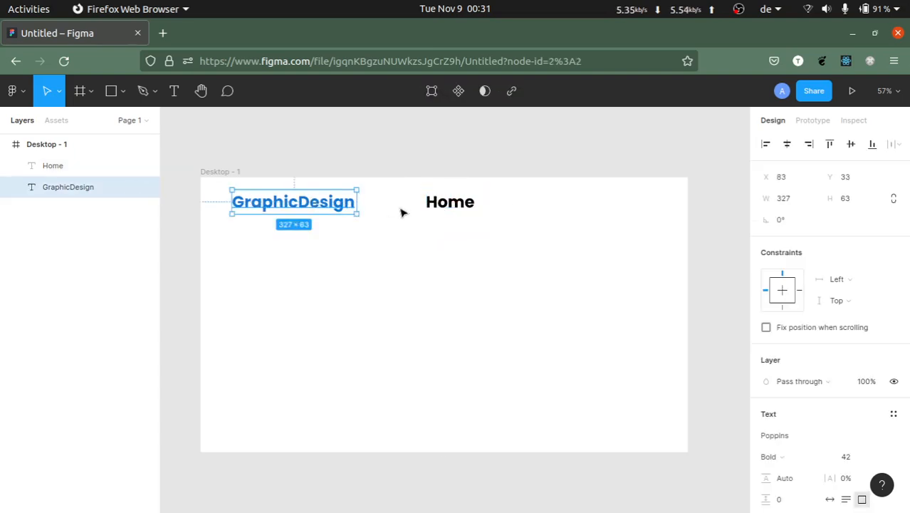
pyautogui.click(463, 205)
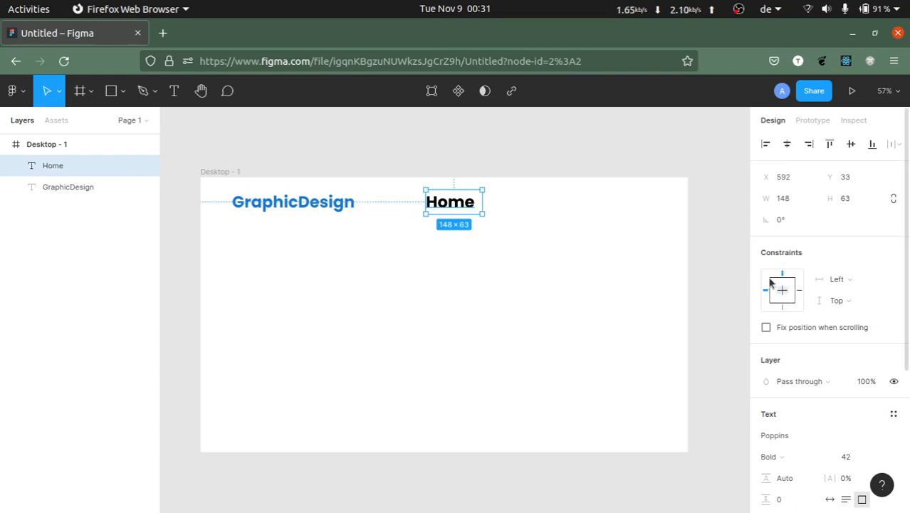
pyautogui.scroll(-2, 773, 260)
pyautogui.scroll(-2, 822, 317)
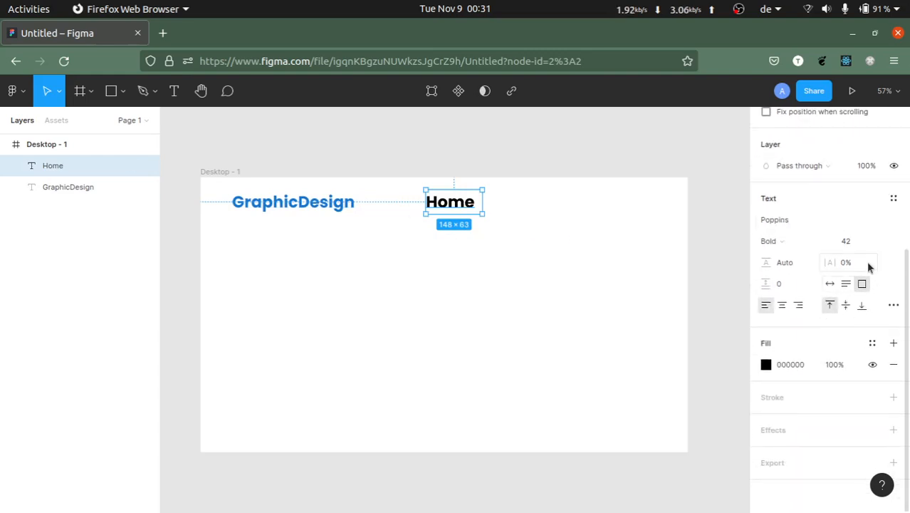
pyautogui.click(853, 243)
pyautogui.press('Down')
pyautogui.press('Down')
pyautogui.press('Down')
pyautogui.press('Down')
pyautogui.press('Down')
pyautogui.press('Down')
pyautogui.press('Down')
pyautogui.press('Down')
pyautogui.press('Down')
pyautogui.press('Down')
pyautogui.press('Down')
pyautogui.press('Down')
pyautogui.press('Down')
pyautogui.press('Down')
pyautogui.press('Down')
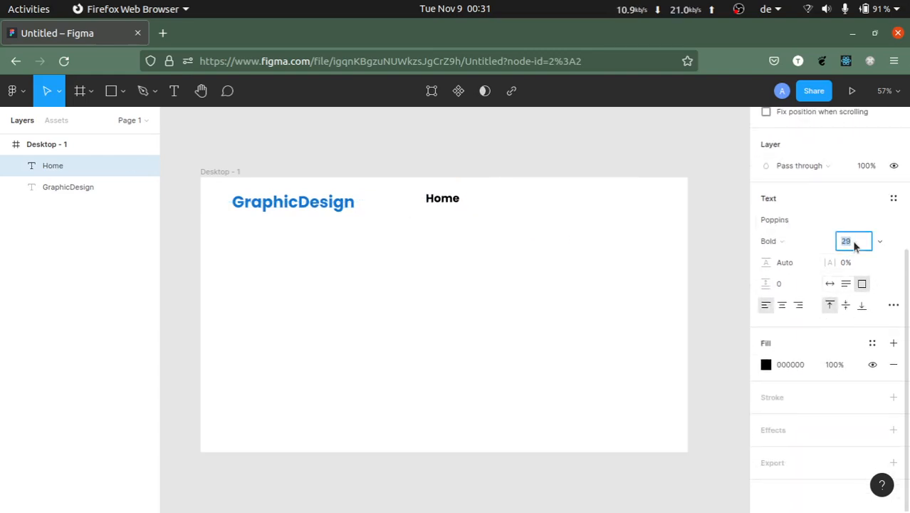
pyautogui.click(441, 242)
# Step: Shift the Home text slightly down and change its Poppins font weight to Regular
pyautogui.moveTo(438, 193); pyautogui.dragTo(444, 211)
pyautogui.scroll(-2, 804, 313)
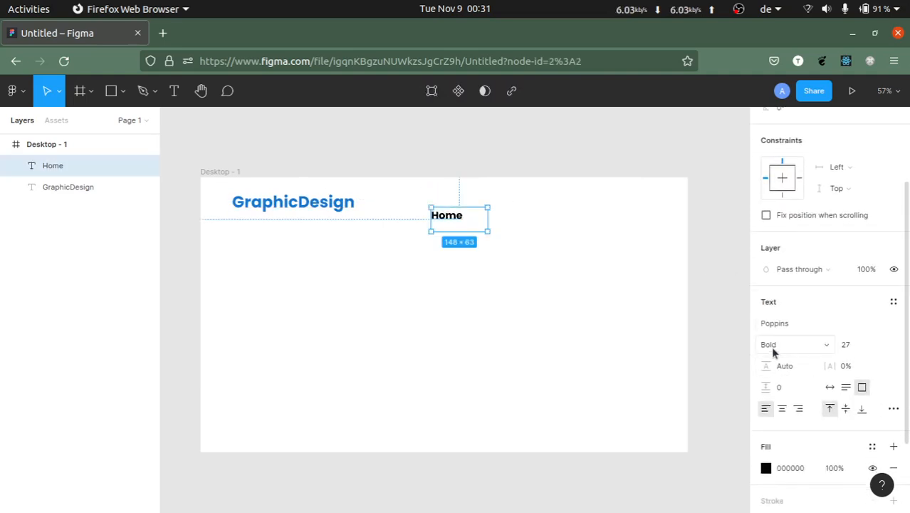
pyautogui.click(771, 346)
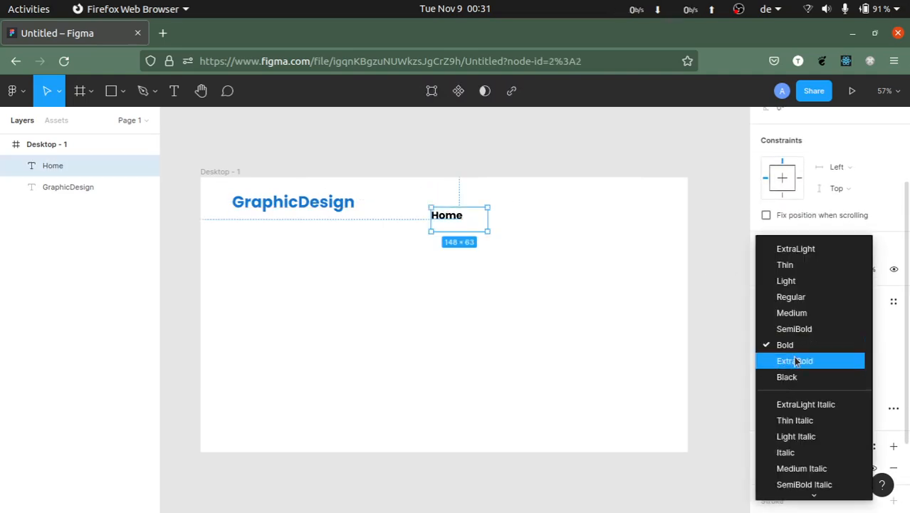
pyautogui.click(793, 297)
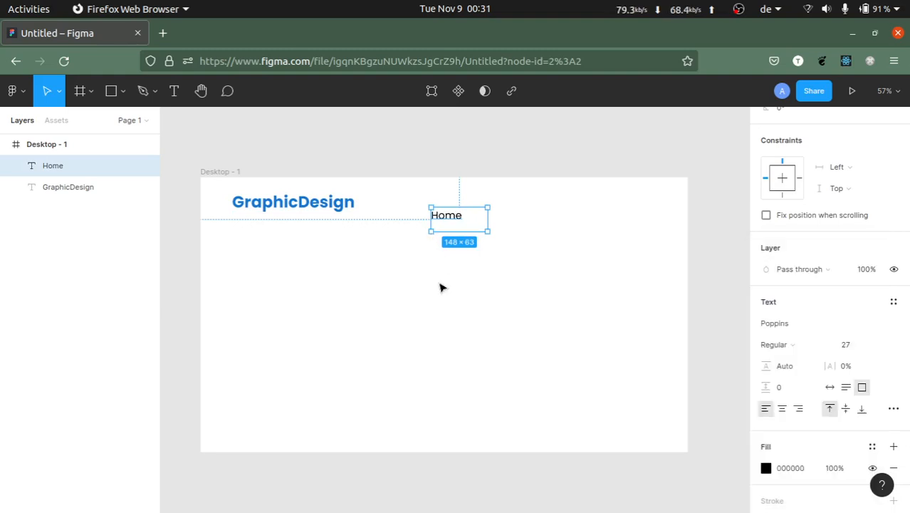
pyautogui.click(439, 287)
# Step: Shrink the Home text box to about 94 × 40 and place it at about X 603, Y 49
pyautogui.moveTo(443, 214); pyautogui.dragTo(486, 186)
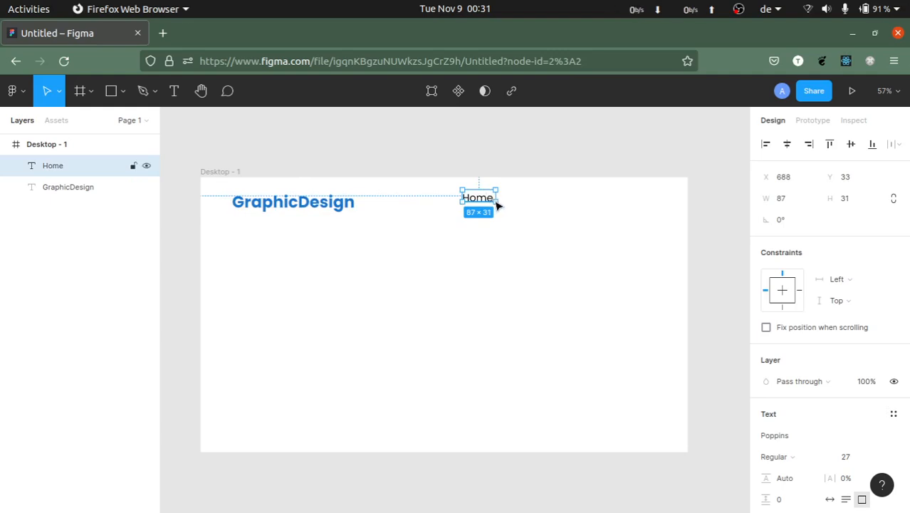
pyautogui.moveTo(497, 203); pyautogui.dragTo(398, 217)
pyautogui.click(374, 246)
pyautogui.click(368, 271)
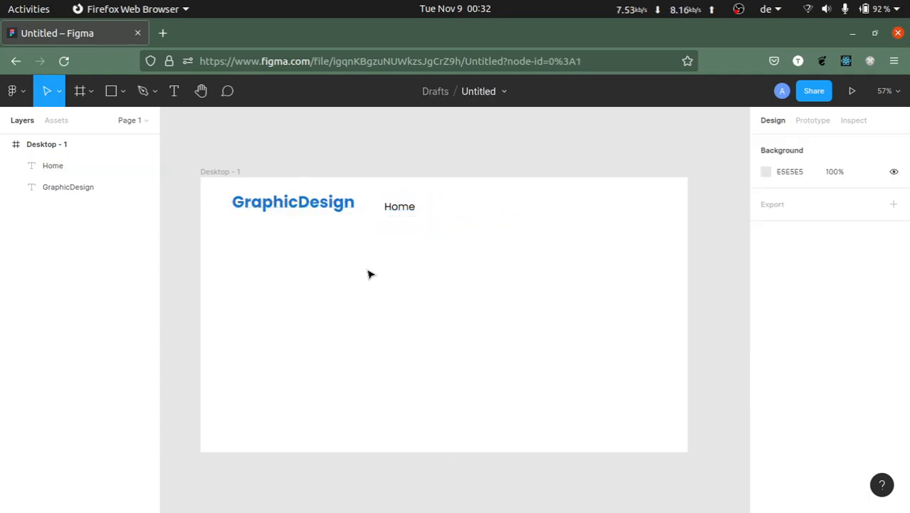
pyautogui.scroll(3, 369, 274)
pyautogui.moveTo(409, 179); pyautogui.dragTo(489, 177)
pyautogui.click(313, 244)
pyautogui.click(422, 175)
pyautogui.hscroll(-5, 382, 194)
pyautogui.hscroll(3, 382, 194)
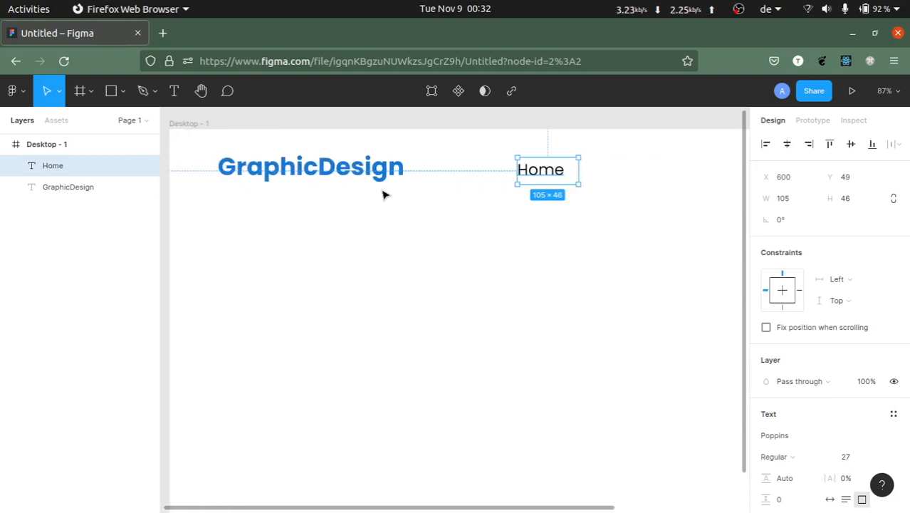
pyautogui.moveTo(549, 176); pyautogui.dragTo(570, 181)
pyautogui.click(520, 192)
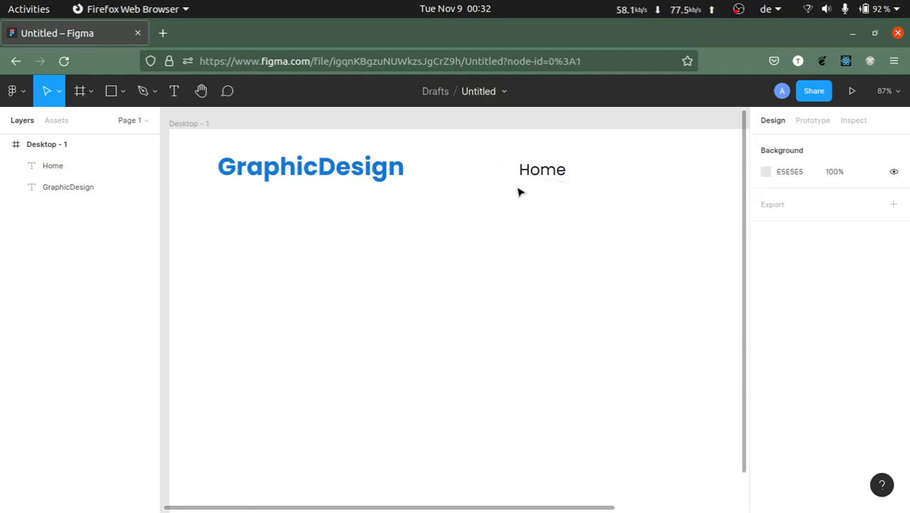
# Step: Move the Home text toward the right end of the header, to about X 1005, Y 34
pyautogui.click(543, 176)
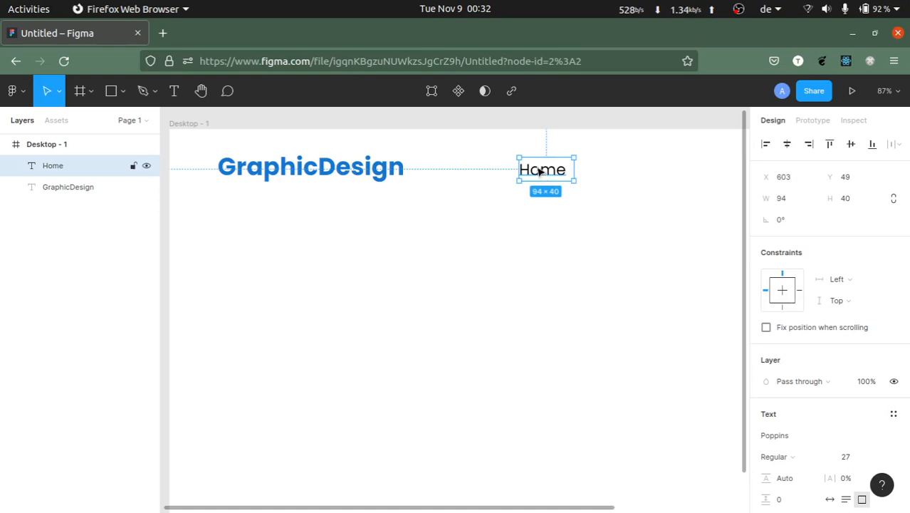
pyautogui.click(372, 178)
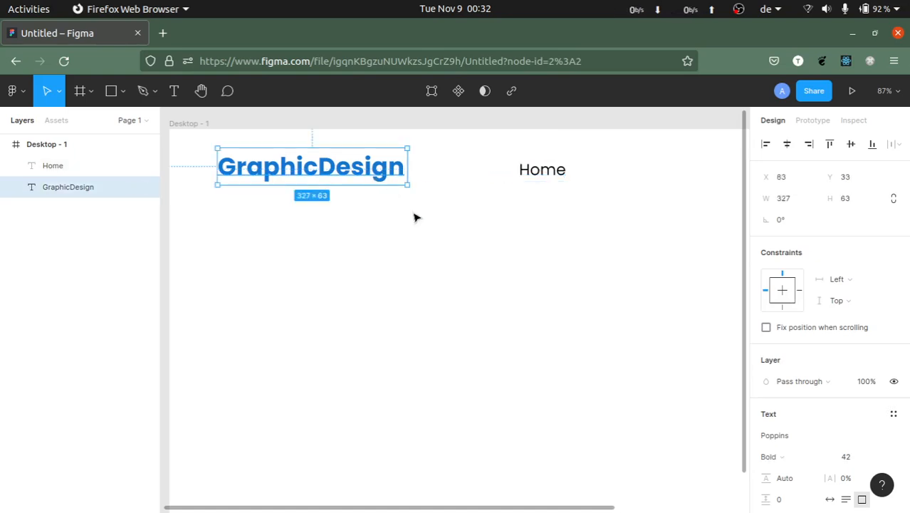
pyautogui.click(470, 242)
pyautogui.click(531, 169)
pyautogui.scroll(3, 564, 235)
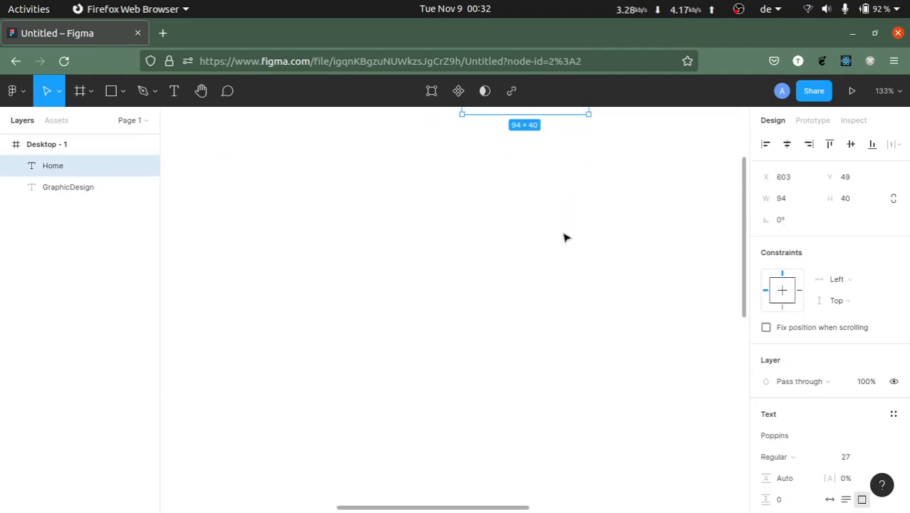
pyautogui.scroll(-6, 564, 236)
pyautogui.hscroll(2, 621, 229)
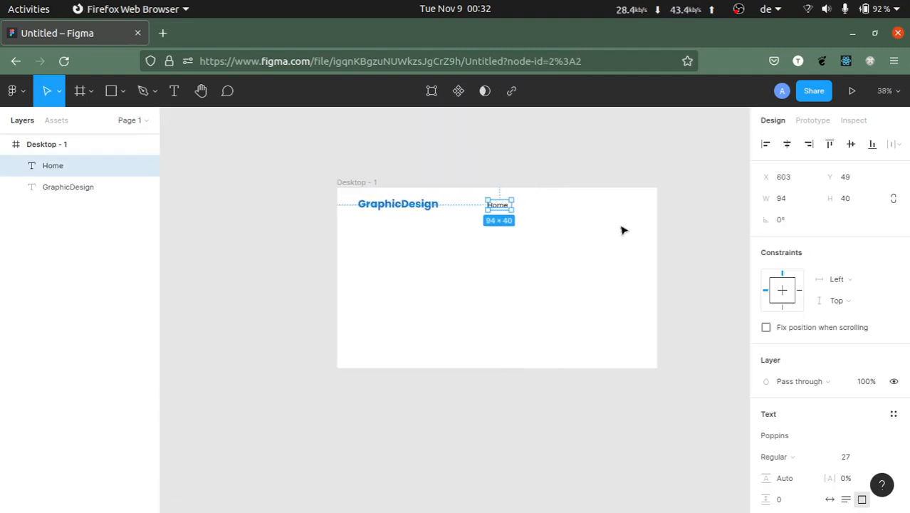
pyautogui.scroll(3, 545, 231)
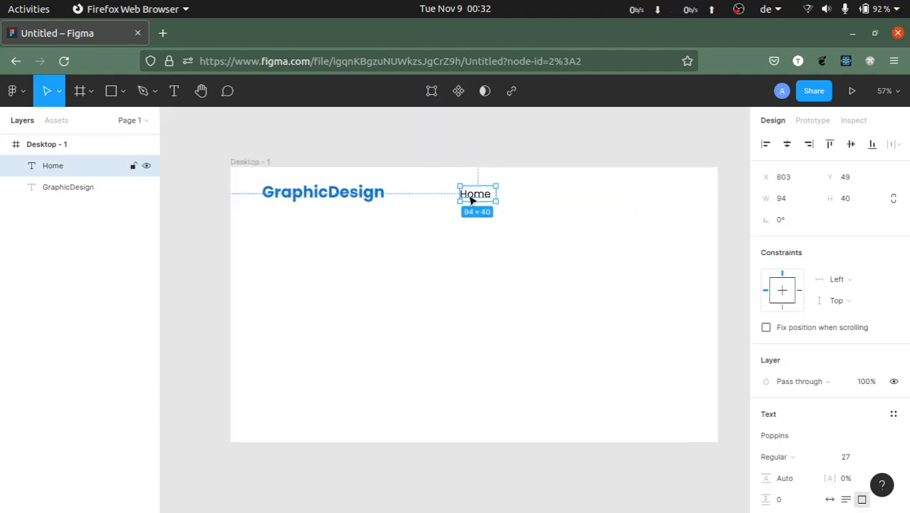
pyautogui.moveTo(472, 200); pyautogui.dragTo(648, 198)
pyautogui.moveTo(659, 198); pyautogui.dragTo(625, 192)
pyautogui.click(574, 209)
pyautogui.click(598, 225)
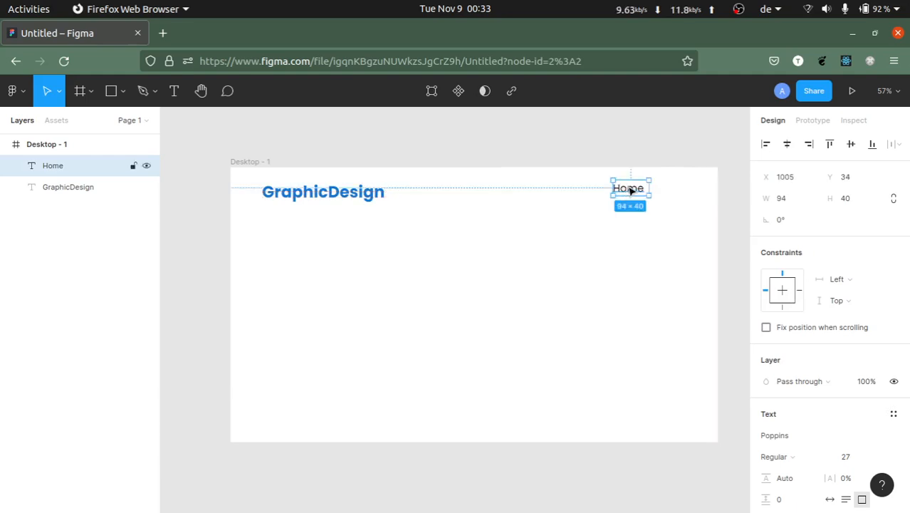
# Step: Lower the Home text to about Y 44 so it sits level with the GraphicDesign logo
pyautogui.click(552, 286)
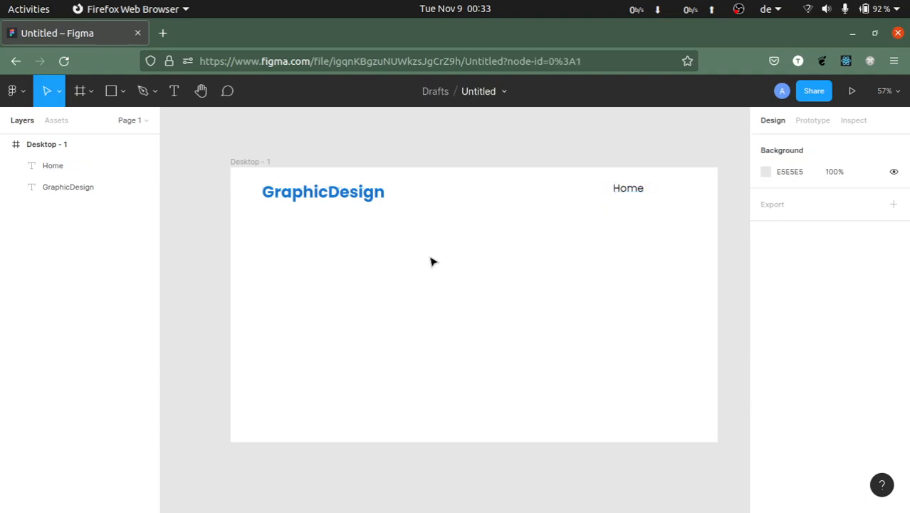
pyautogui.click(310, 196)
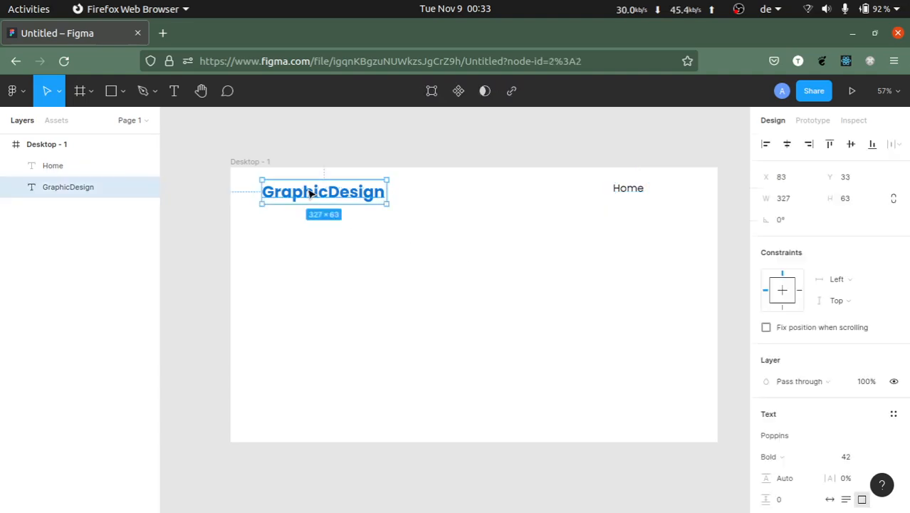
pyautogui.click(628, 192)
pyautogui.moveTo(628, 194); pyautogui.dragTo(630, 197)
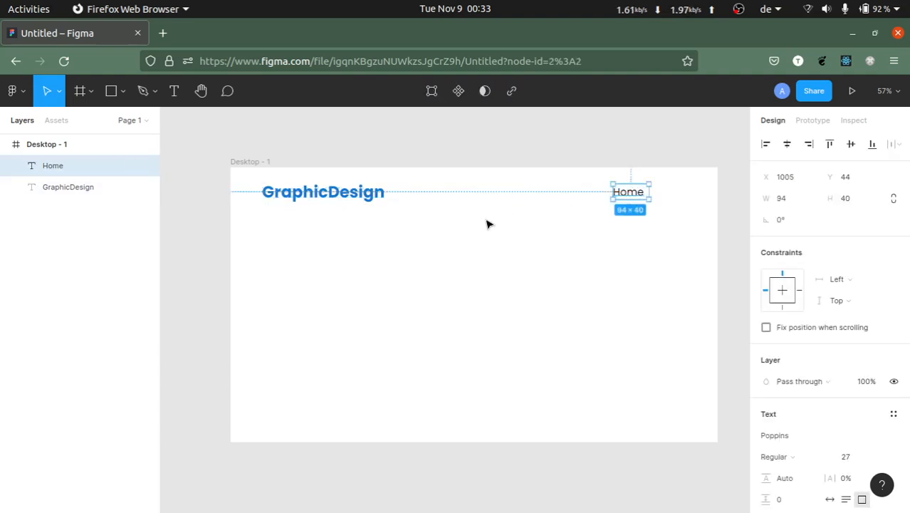
pyautogui.click(488, 224)
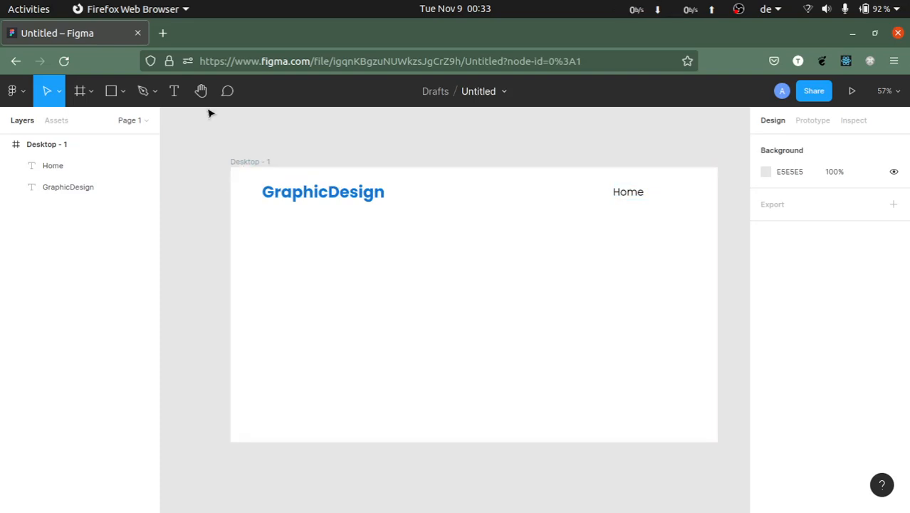
# Step: Draw a rectangle of about 84 × 800 over the frame's left margin, from the frame's edge to the start of the logo
pyautogui.moveTo(210, 152); pyautogui.dragTo(262, 431)
pyautogui.moveTo(724, 156); pyautogui.dragTo(651, 449)
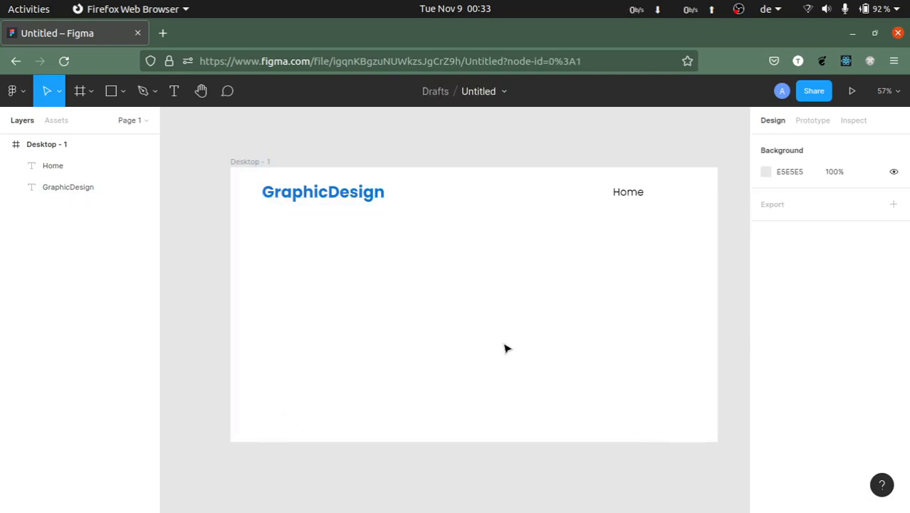
pyautogui.click(105, 92)
pyautogui.moveTo(227, 161)
pyautogui.mouseDown()
pyautogui.moveTo(264, 268)
pyautogui.moveTo(274, 398)
pyautogui.moveTo(254, 464)
pyautogui.moveTo(264, 466)
pyautogui.mouseUp()
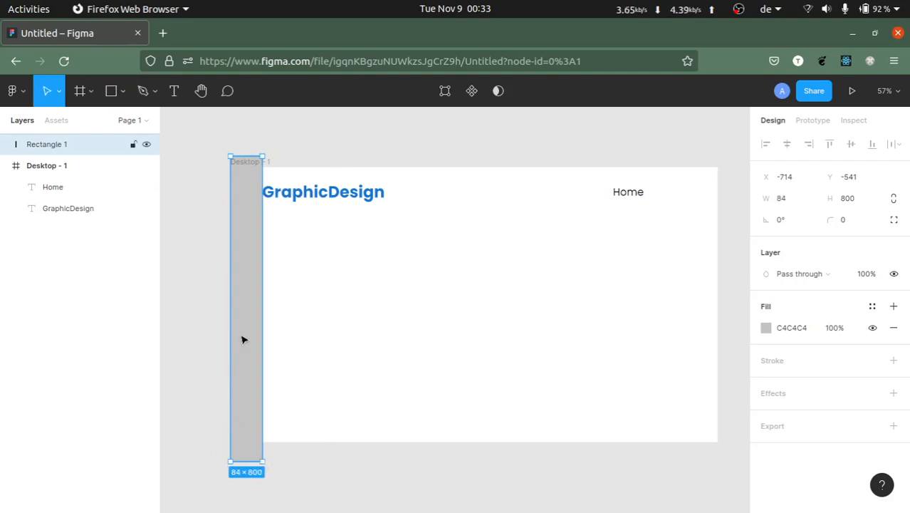
pyautogui.moveTo(242, 339); pyautogui.dragTo(245, 334)
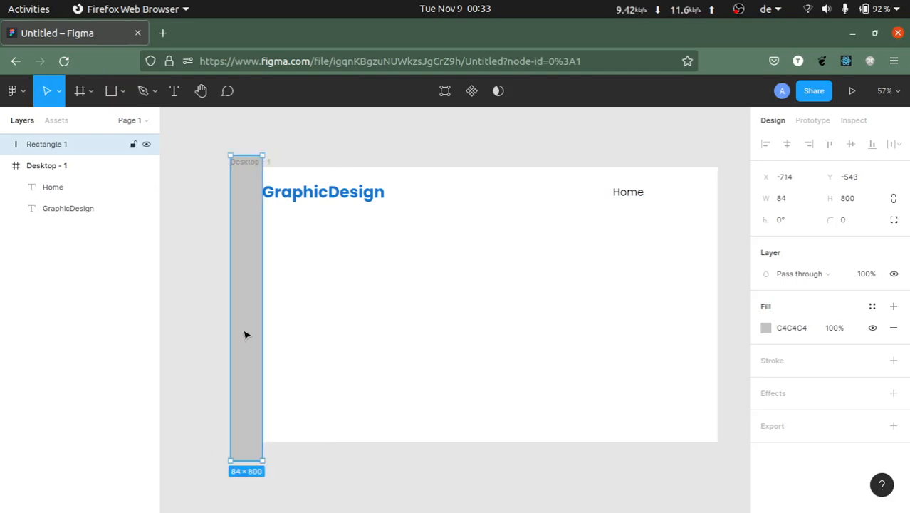
pyautogui.click(397, 322)
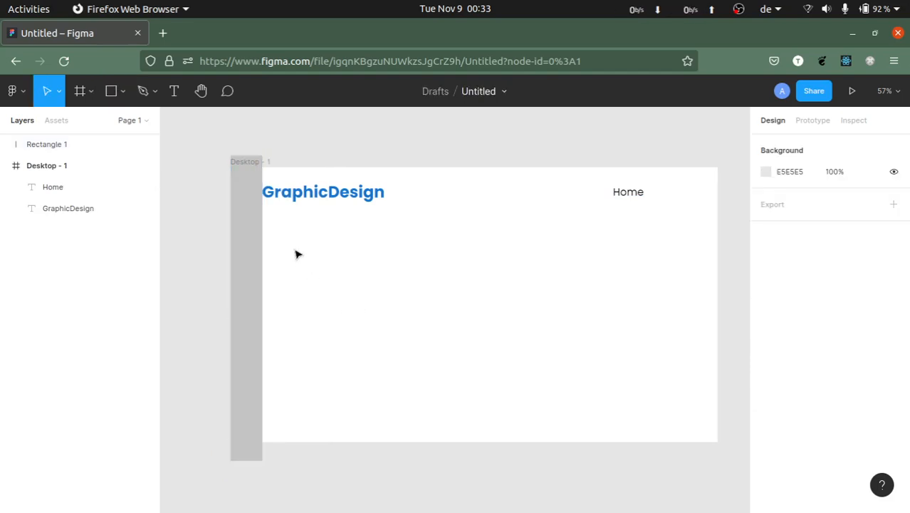
# Step: Duplicate the left margin rectangle onto the frame's right margin, at about X 482, Y -552
pyautogui.click(272, 192)
pyautogui.click(252, 240)
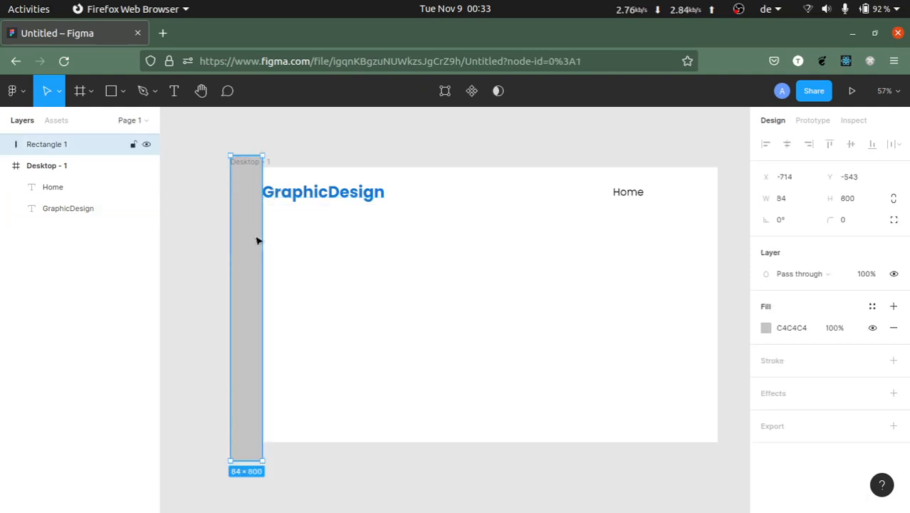
pyautogui.moveTo(254, 240); pyautogui.dragTo(715, 239)
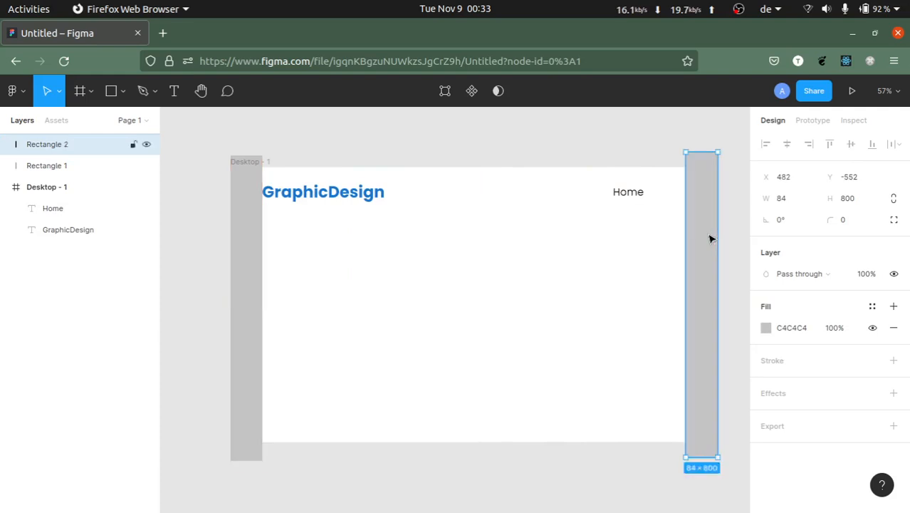
pyautogui.click(613, 215)
# Step: Move the Home text beside the right margin rectangle and narrow its box to about 83 wide, at about X 1099, Y 39
pyautogui.moveTo(616, 196); pyautogui.dragTo(643, 199)
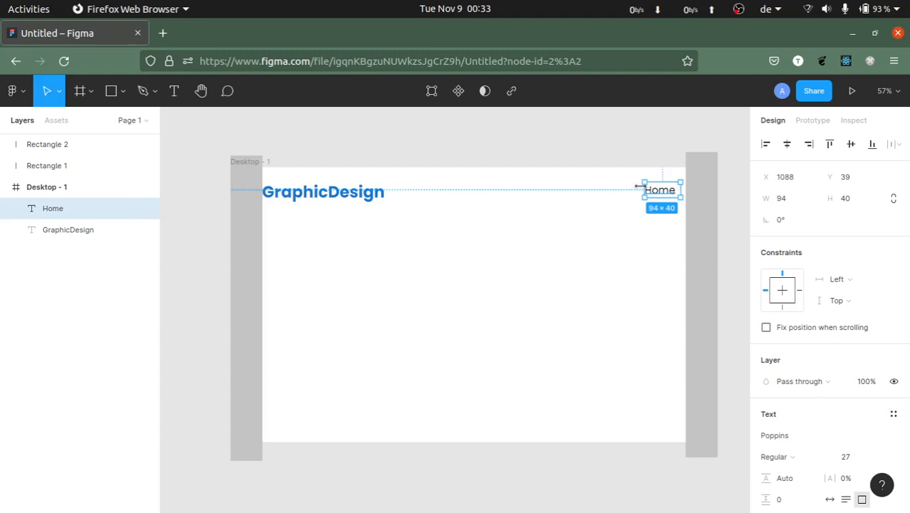
pyautogui.moveTo(643, 187); pyautogui.dragTo(646, 188)
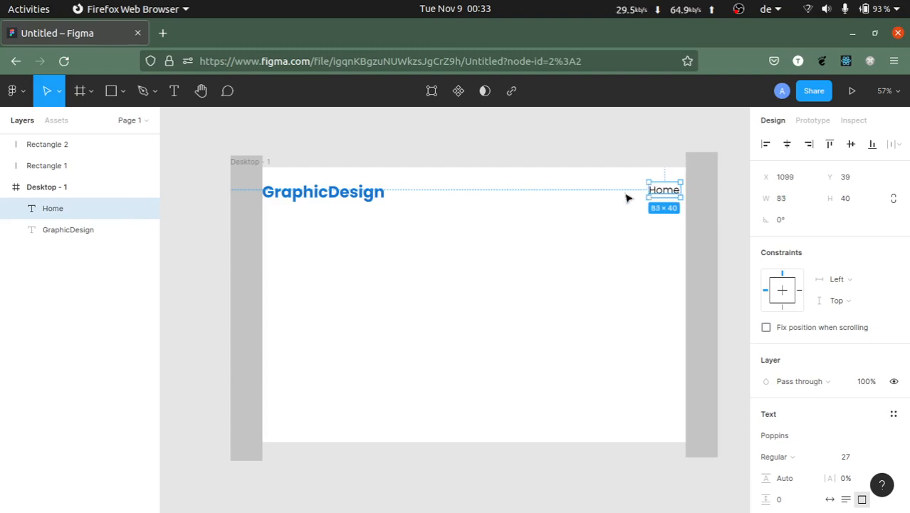
pyautogui.click(627, 198)
pyautogui.click(652, 190)
pyautogui.click(590, 234)
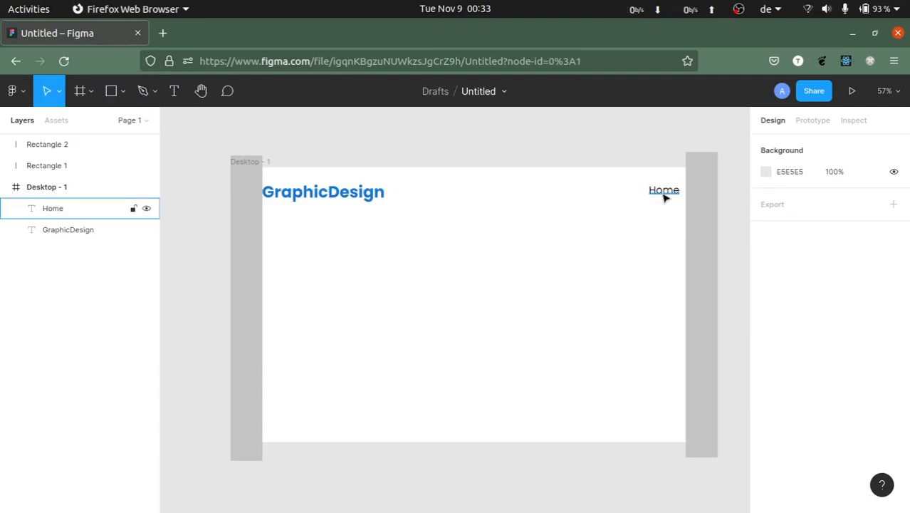
# Step: Duplicate the Home text to its left at about X 980, Y 39, and change the copy's text to "About"
pyautogui.moveTo(664, 194); pyautogui.dragTo(616, 186)
pyautogui.write('Abo')
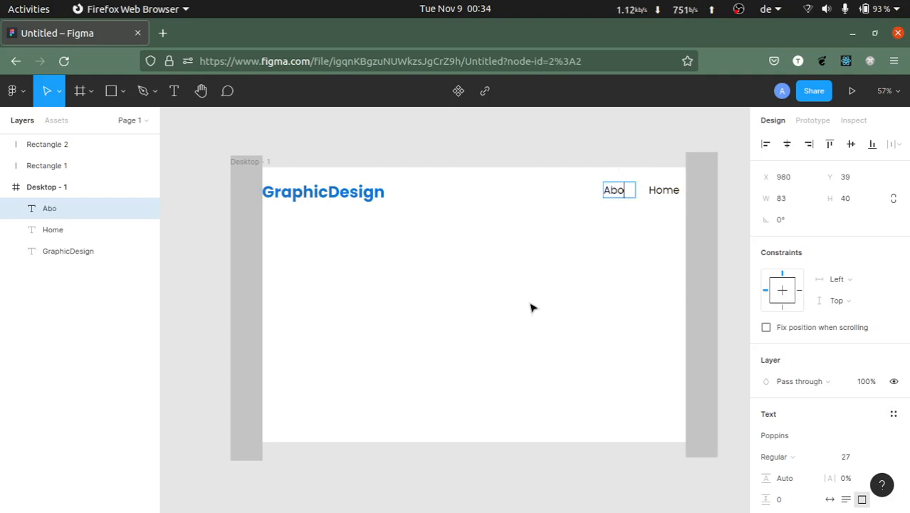
pyautogui.write('ut')
pyautogui.press('Return')
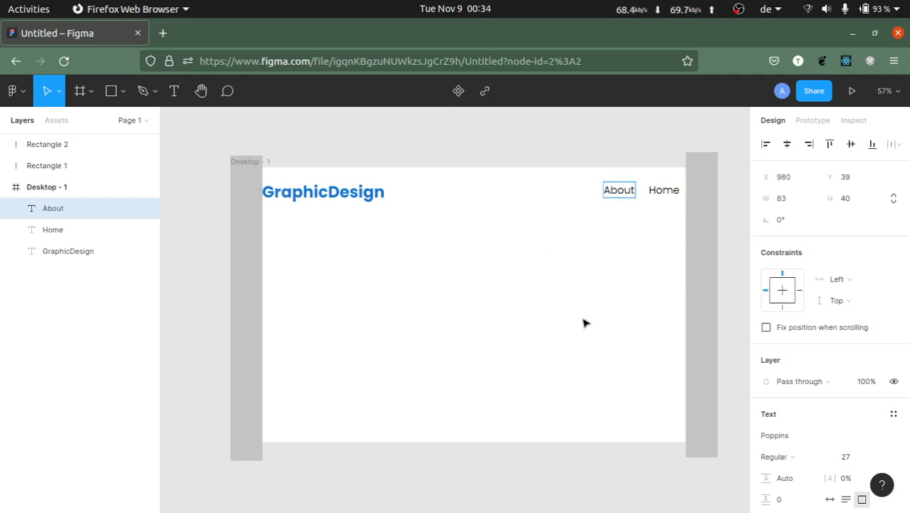
pyautogui.press('Escape')
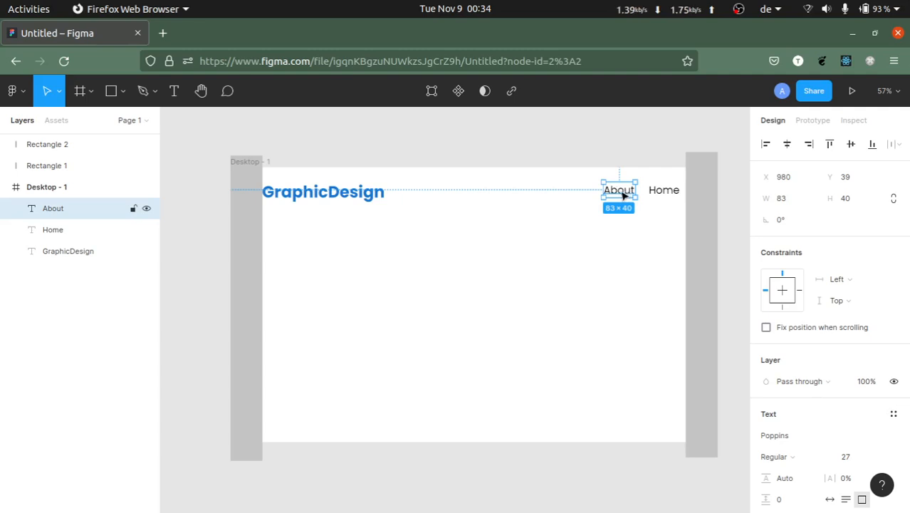
# Step: Duplicate the About text to its left at about X 842, Y 39, and change the copy's text to "Sign in"
pyautogui.moveTo(611, 195); pyautogui.dragTo(571, 195)
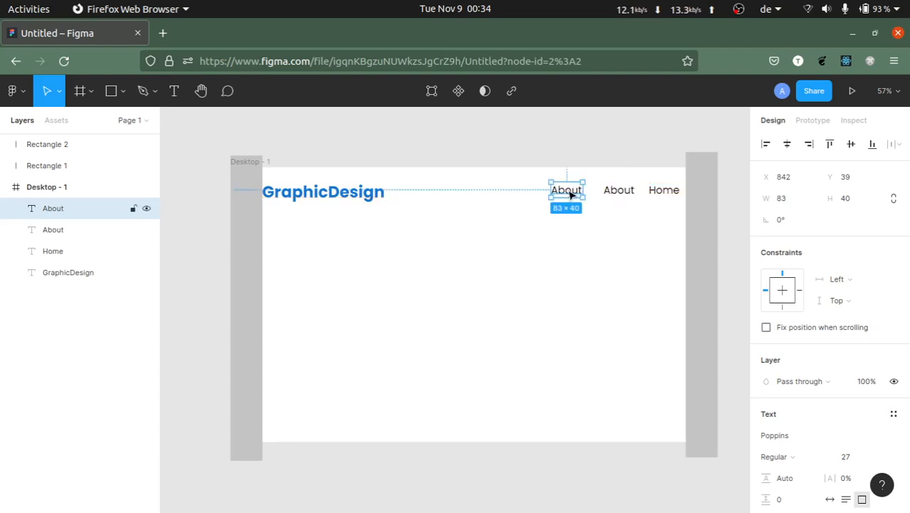
pyautogui.doubleClick(568, 190)
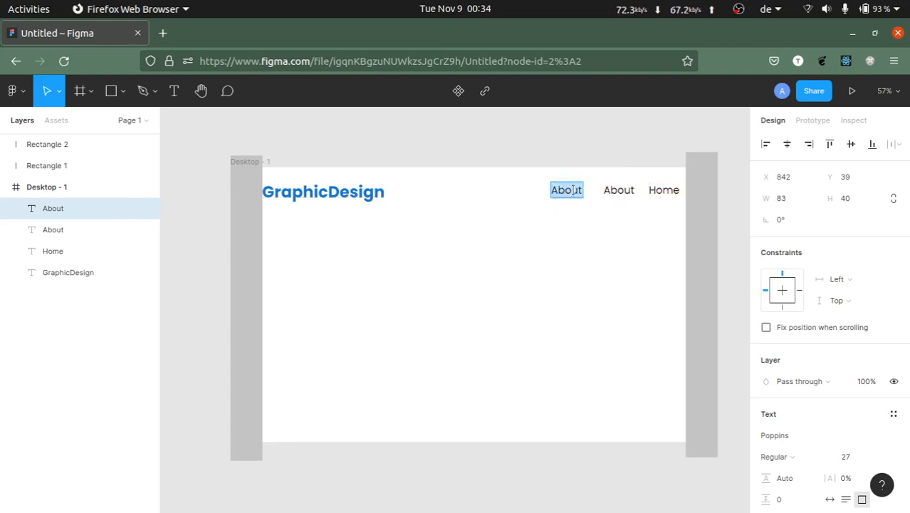
pyautogui.write('Sign in')
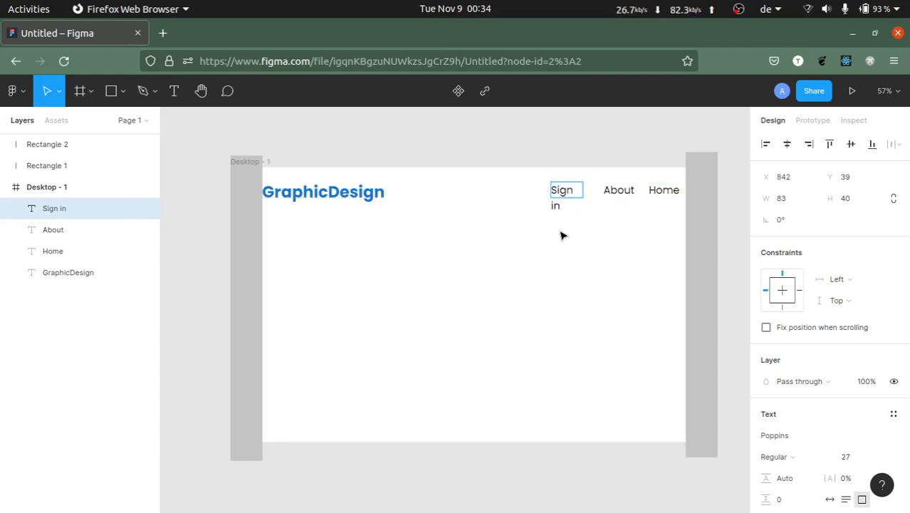
pyautogui.press('Escape')
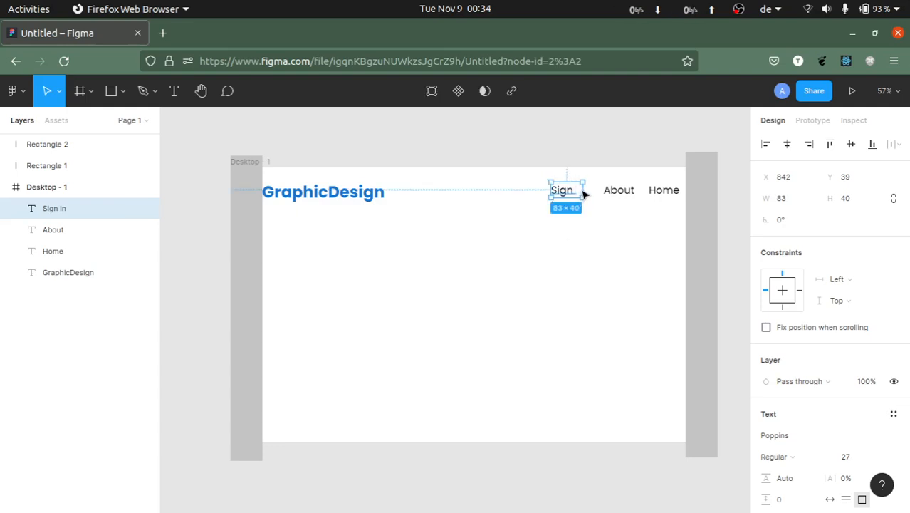
# Step: Widen the Sign in text box to about 96 so the text fits on one line
pyautogui.click(585, 193)
pyautogui.scroll(2, 573, 195)
pyautogui.scroll(2, 573, 195)
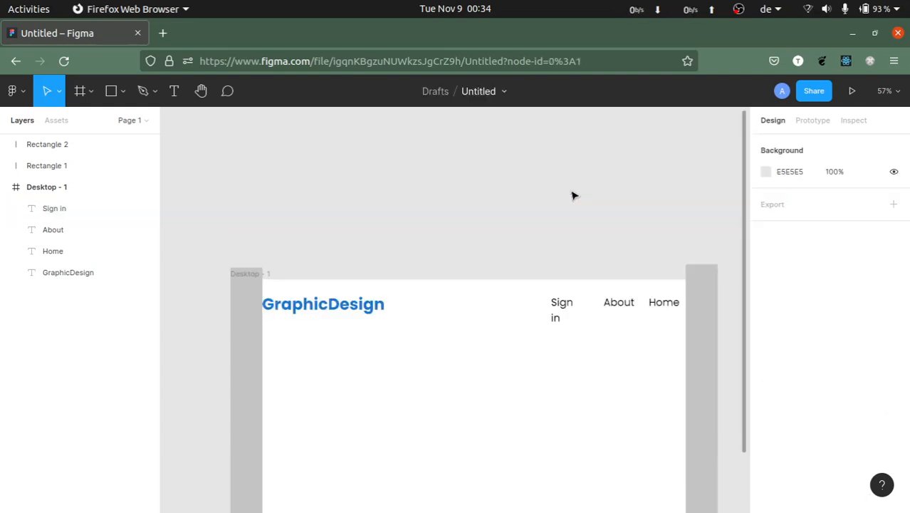
pyautogui.scroll(-3, 574, 195)
pyautogui.press('alt')
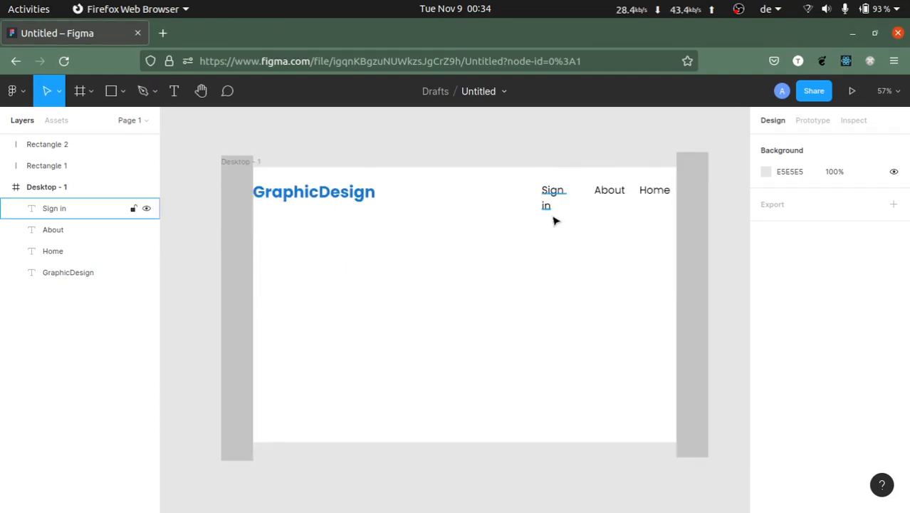
pyautogui.scroll(5, 555, 219)
pyautogui.click(574, 158)
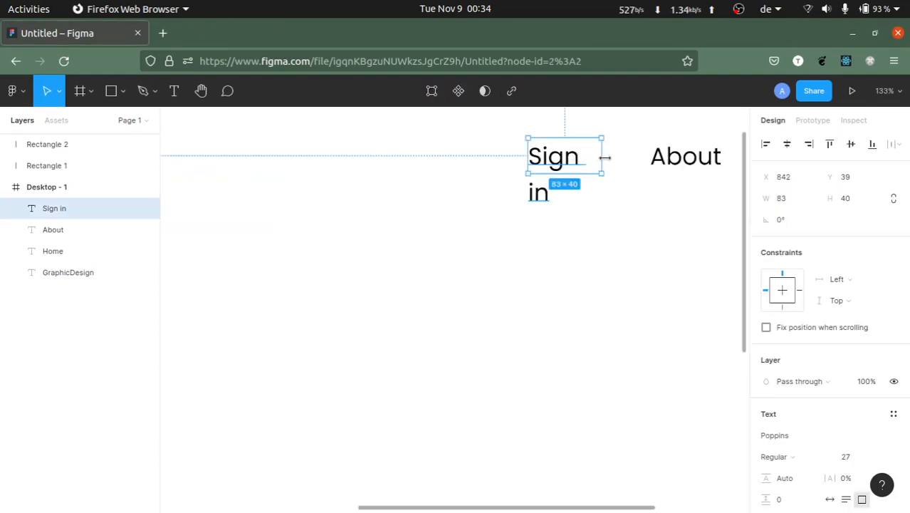
pyautogui.moveTo(602, 157); pyautogui.dragTo(611, 157)
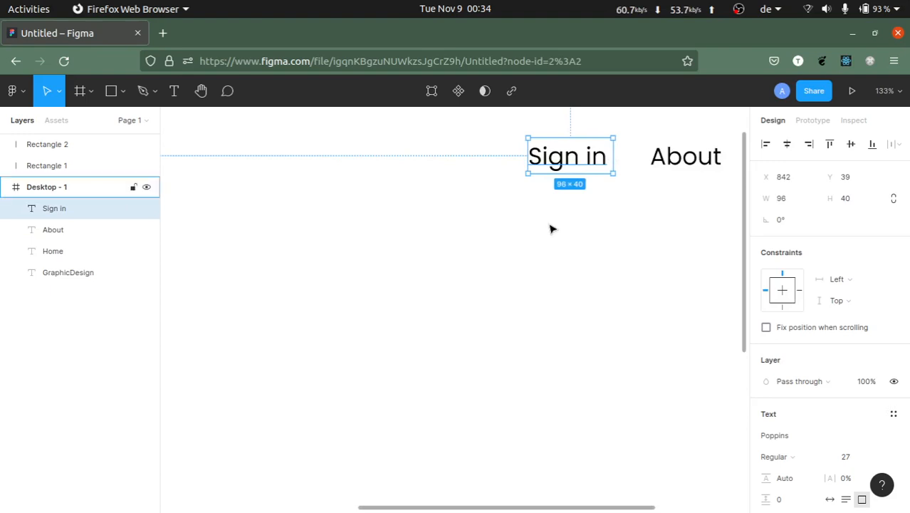
pyautogui.scroll(-5, 552, 227)
# Step: Reorder the navigation texts to Home, About, Sign in, with Home at about X 717, About at about X 849 and Sign in by the margin
pyautogui.click(645, 180)
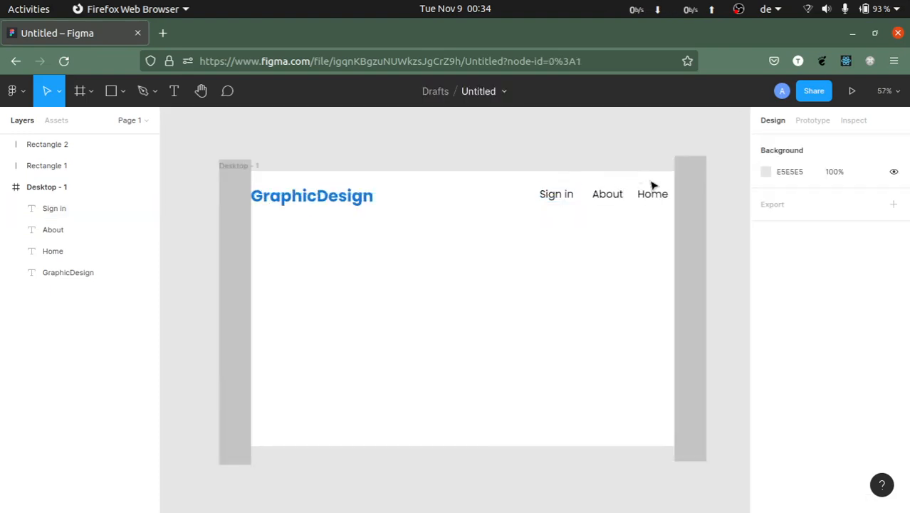
pyautogui.click(652, 198)
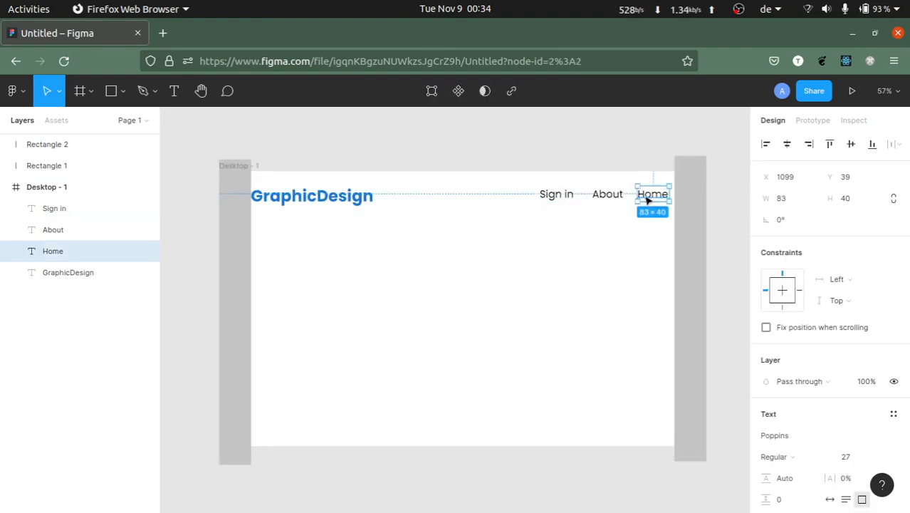
pyautogui.moveTo(646, 201); pyautogui.dragTo(557, 195)
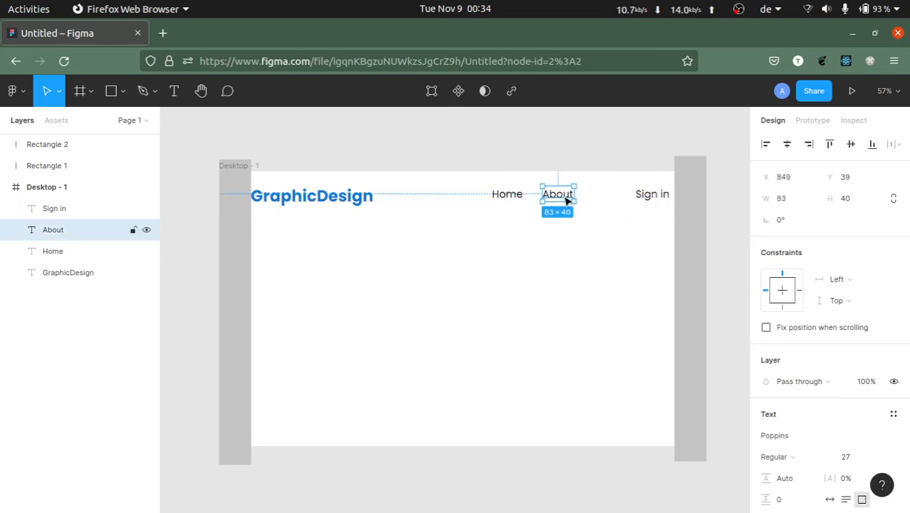
pyautogui.click(510, 196)
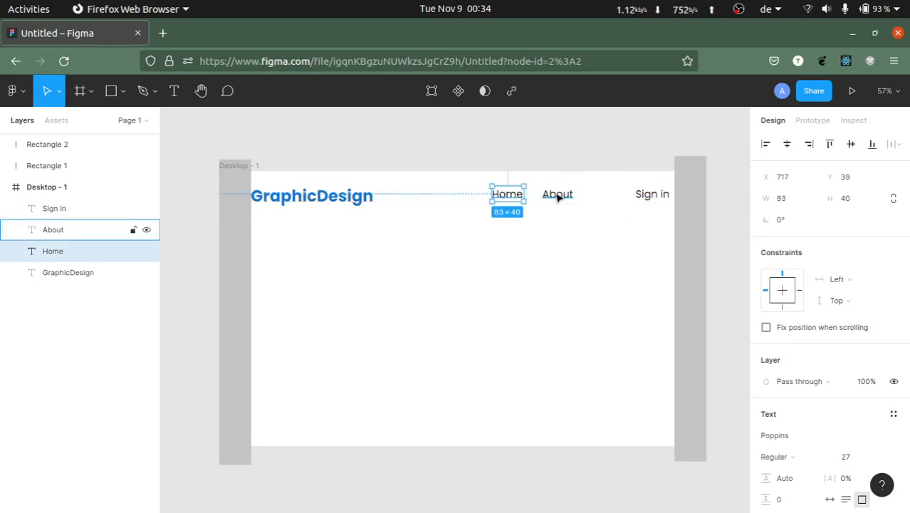
# Step: Move the Home, About and Sign in texts together slightly down to about Y 44, level with the logo
pyautogui.click(469, 182)
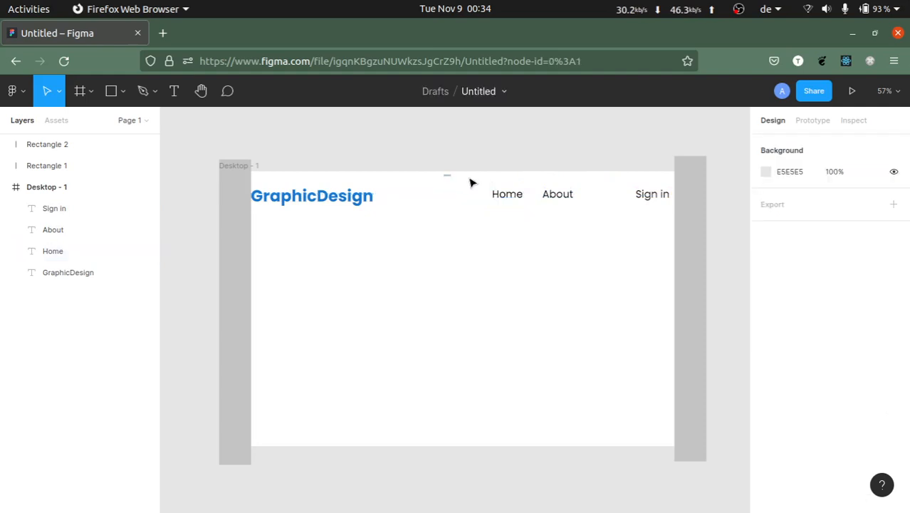
pyautogui.moveTo(444, 176); pyautogui.dragTo(665, 225)
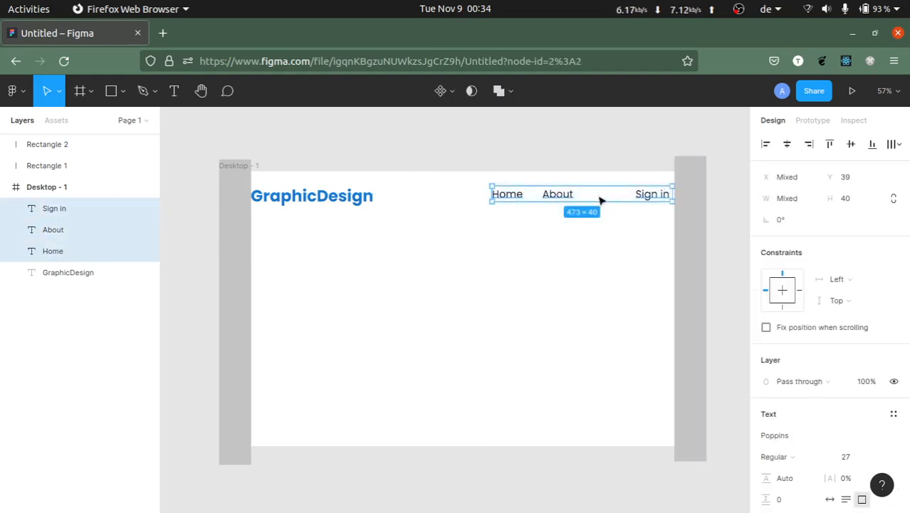
pyautogui.moveTo(605, 193)
pyautogui.mouseDown()
pyautogui.moveTo(595, 197)
pyautogui.moveTo(622, 200)
pyautogui.moveTo(604, 195)
pyautogui.mouseUp()
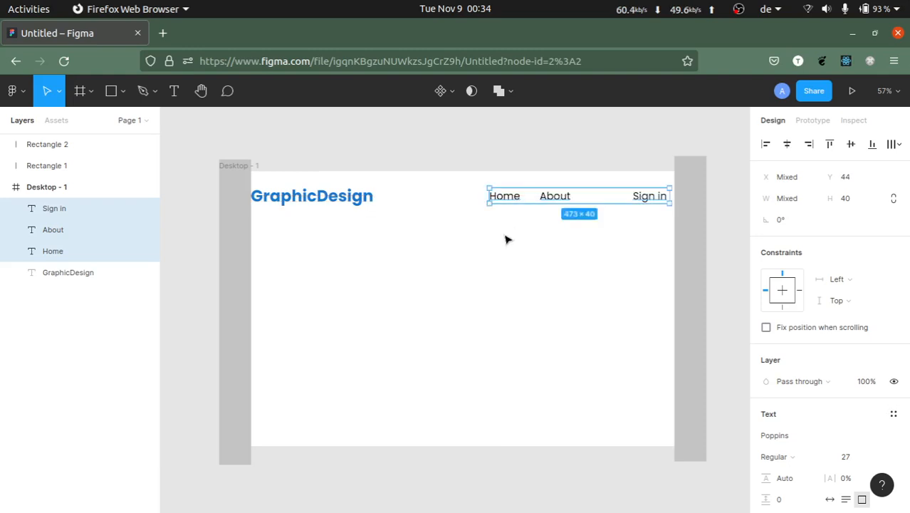
pyautogui.click(544, 235)
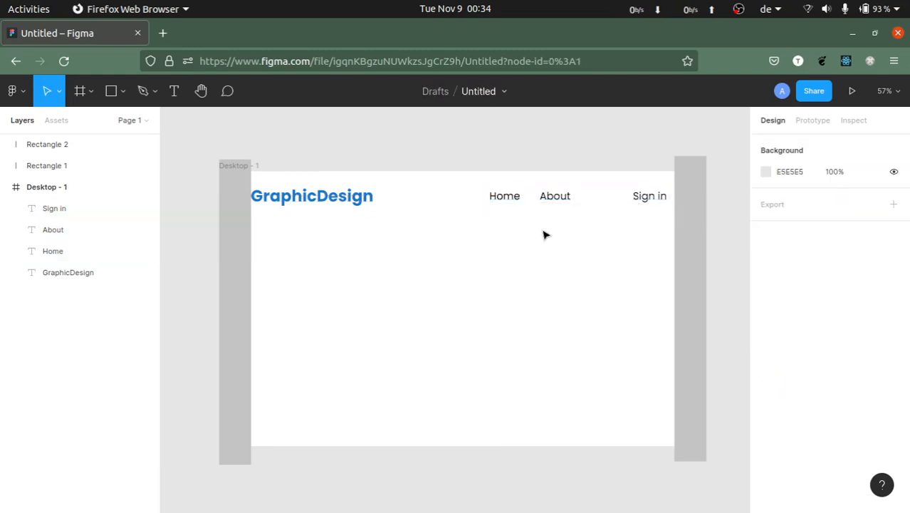
pyautogui.click(514, 204)
pyautogui.click(529, 198)
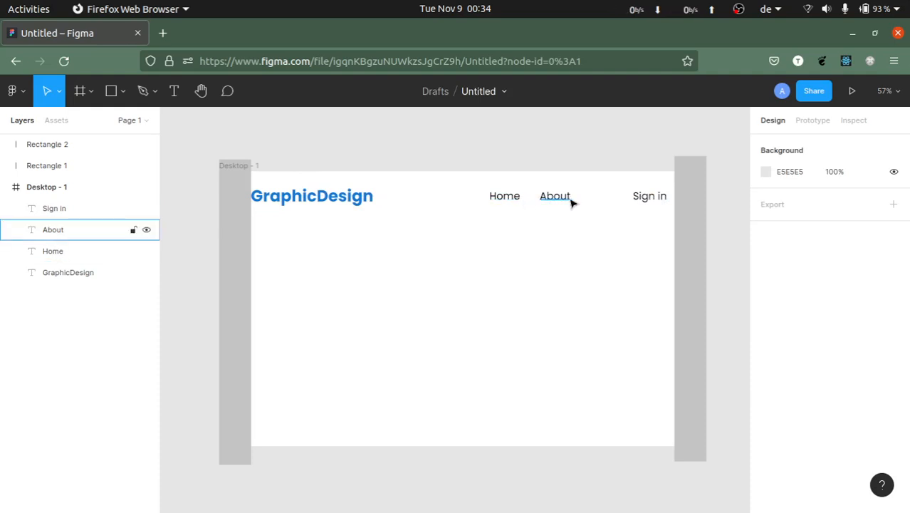
pyautogui.click(661, 202)
pyautogui.click(517, 277)
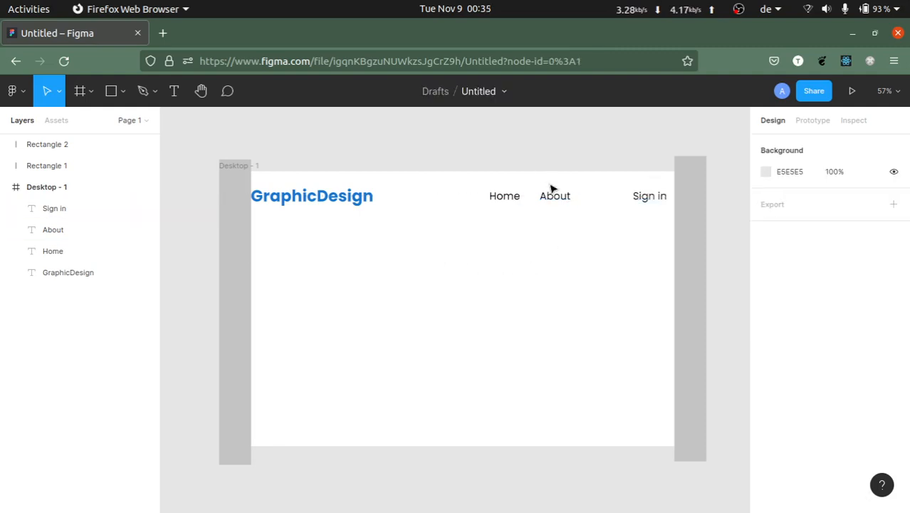
# Step: Draw a frame of about 483 × 94 around the three navigation texts at about X 700, Y 24, and add auto layout to it
pyautogui.moveTo(458, 166); pyautogui.dragTo(664, 231)
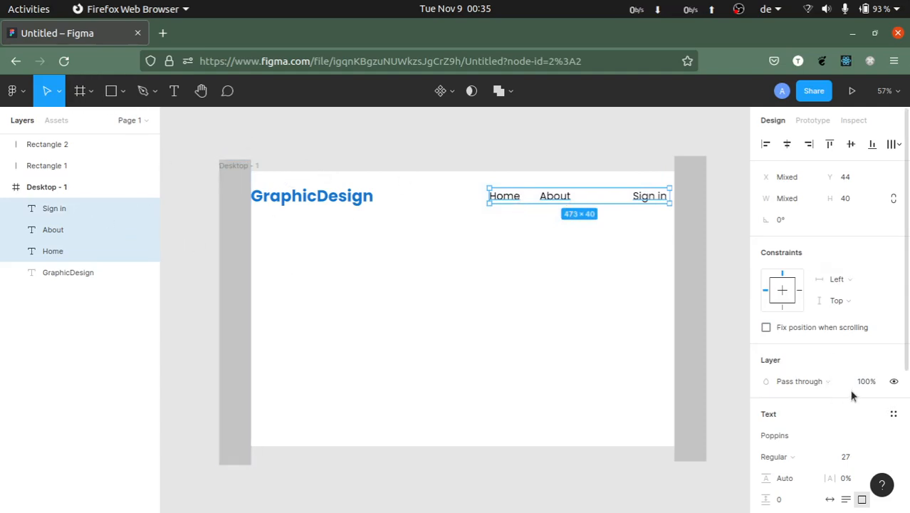
pyautogui.scroll(-5, 830, 361)
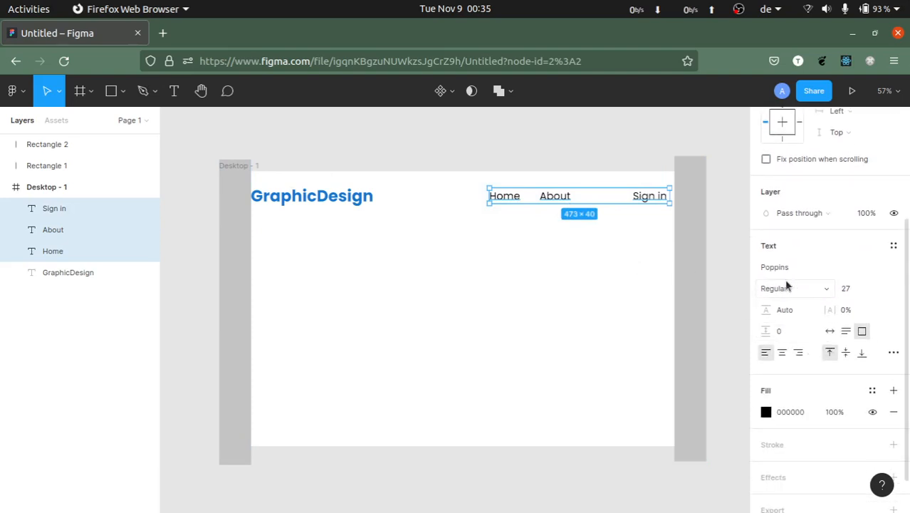
pyautogui.scroll(1, 786, 285)
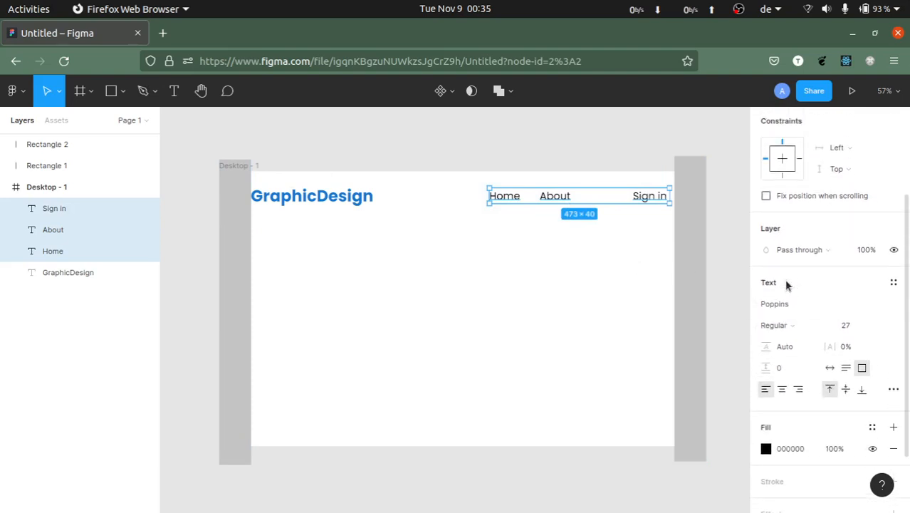
pyautogui.click(80, 90)
pyautogui.moveTo(486, 181); pyautogui.dragTo(670, 216)
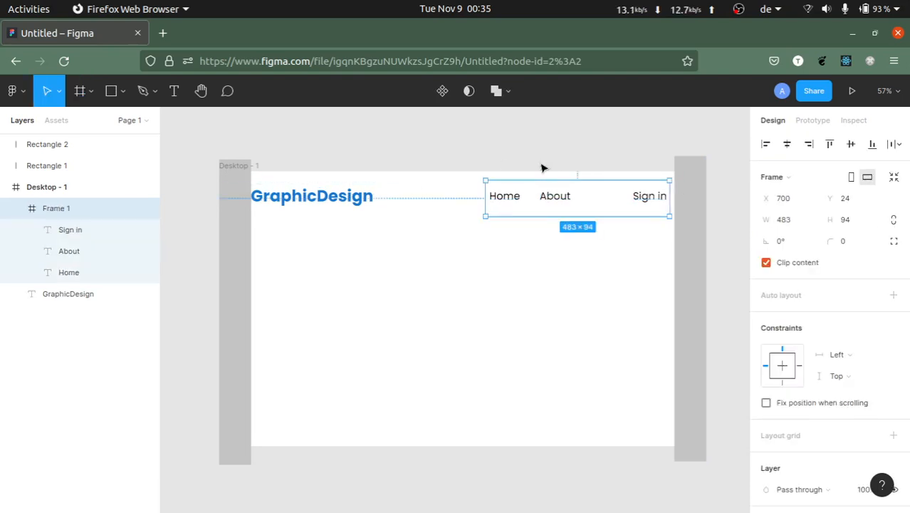
pyautogui.click(892, 295)
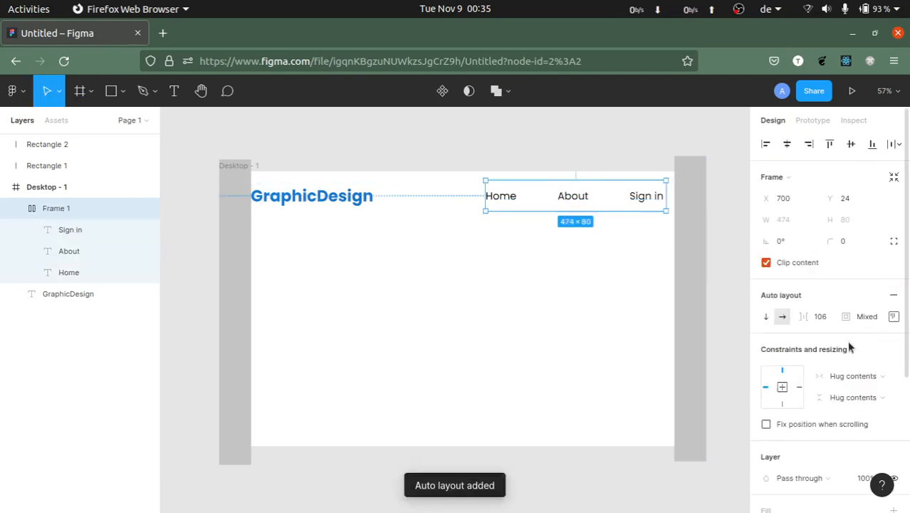
pyautogui.click(593, 287)
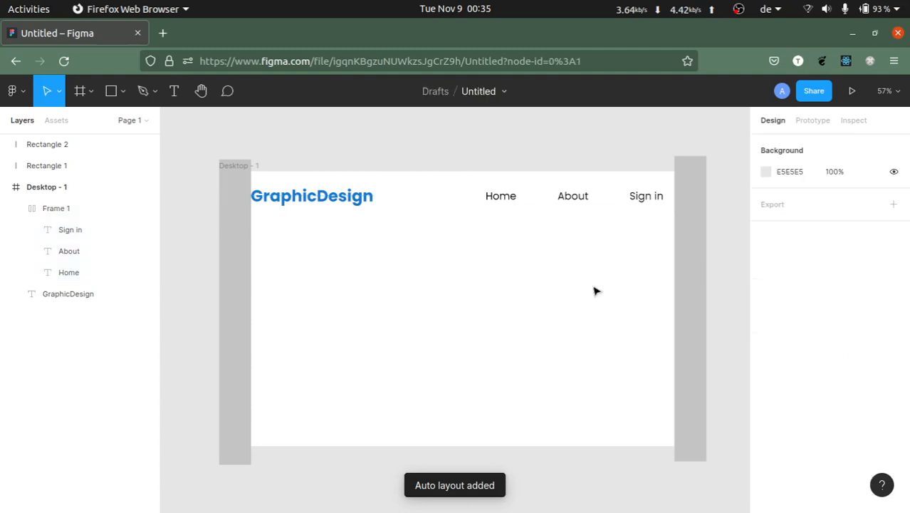
# Step: Resize the navigation frame to about 517 wide, starting at about X 549
pyautogui.click(575, 203)
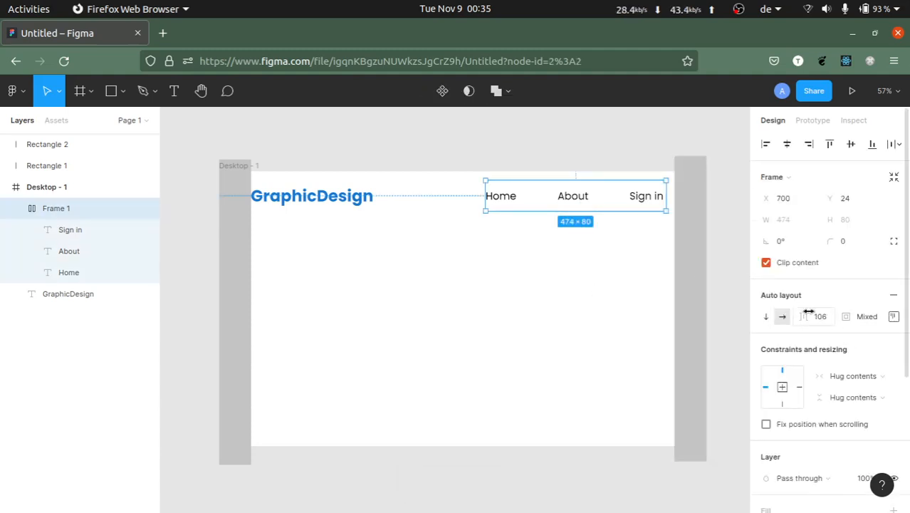
pyautogui.moveTo(662, 195); pyautogui.dragTo(670, 198)
pyautogui.moveTo(484, 202); pyautogui.dragTo(427, 198)
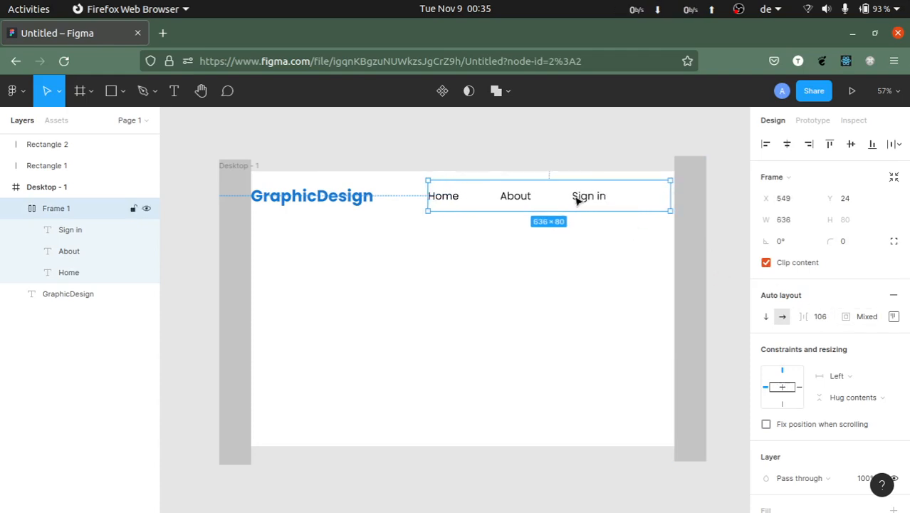
pyautogui.moveTo(668, 194); pyautogui.dragTo(625, 206)
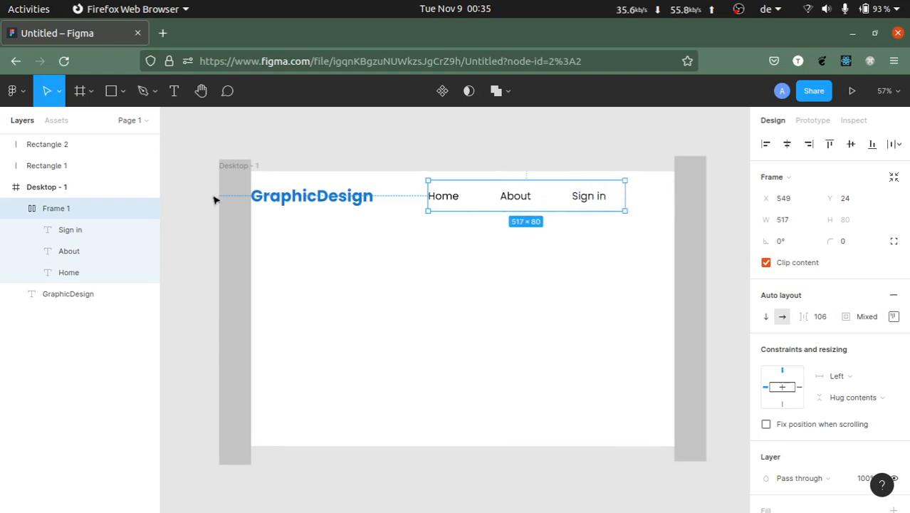
# Step: Set the navigation frame's auto layout spacing mode to Space between
pyautogui.click(894, 316)
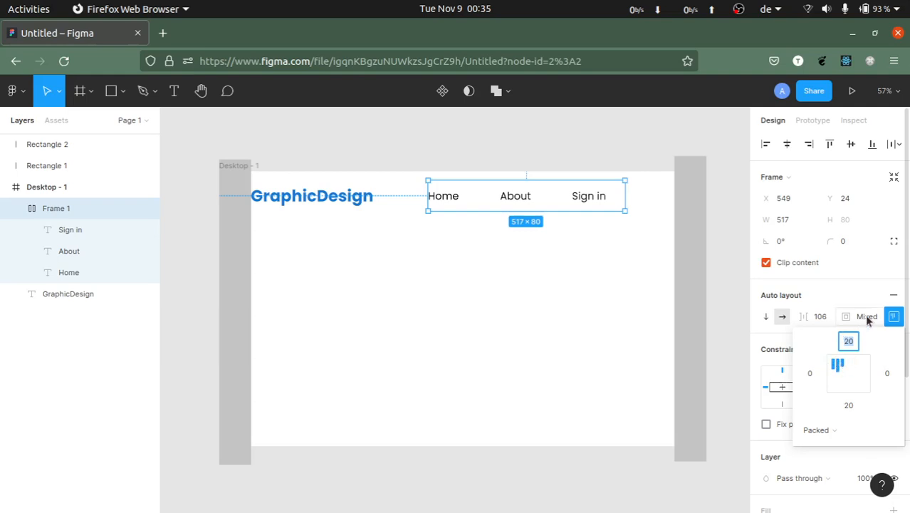
pyautogui.click(853, 308)
pyautogui.click(861, 319)
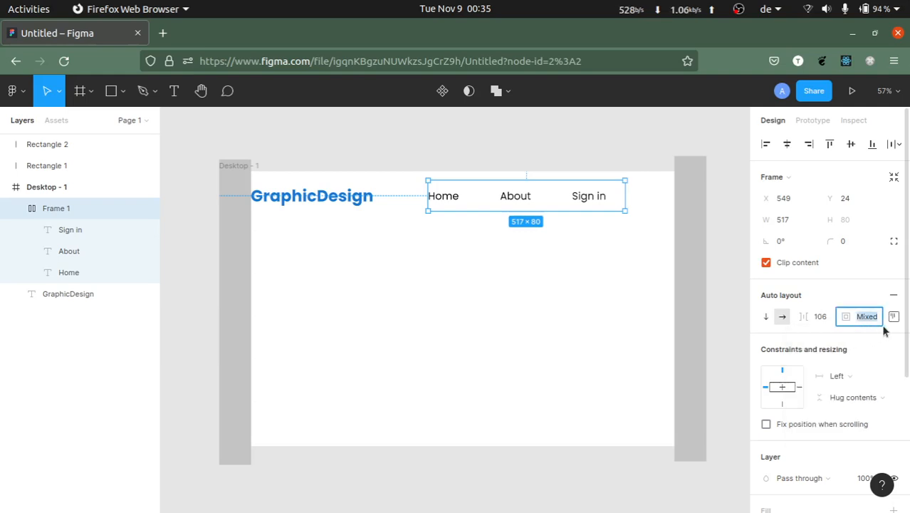
pyautogui.click(894, 317)
pyautogui.click(830, 432)
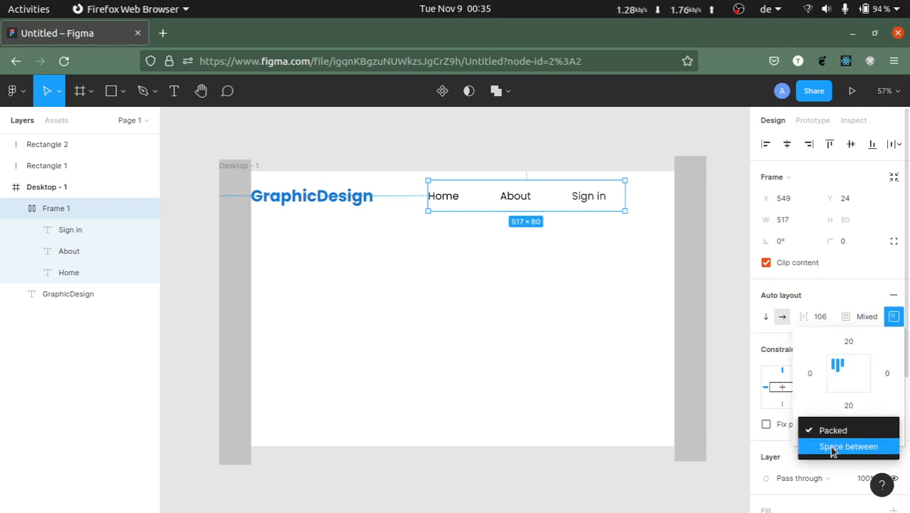
pyautogui.click(832, 446)
pyautogui.click(635, 217)
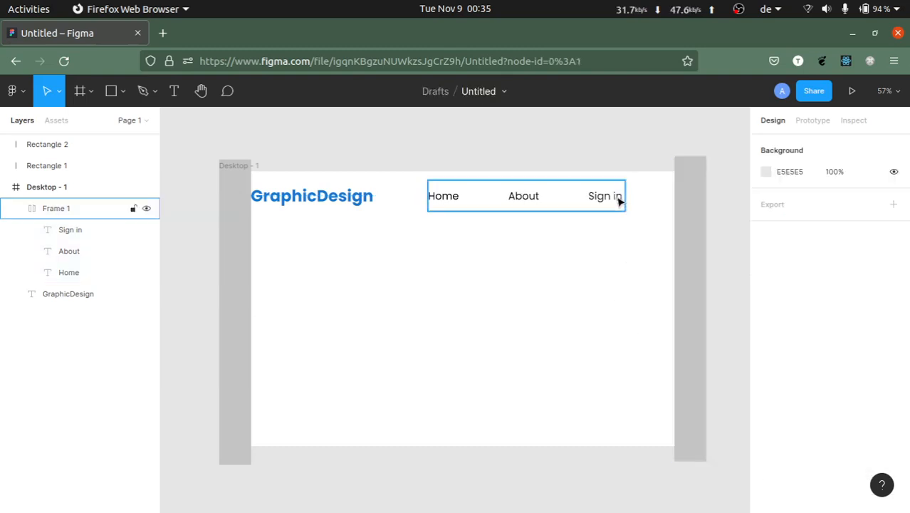
# Step: Resize the navigation frame to about 416 wide at about X 779, ending at the right margin rectangle
pyautogui.moveTo(624, 197); pyautogui.dragTo(676, 198)
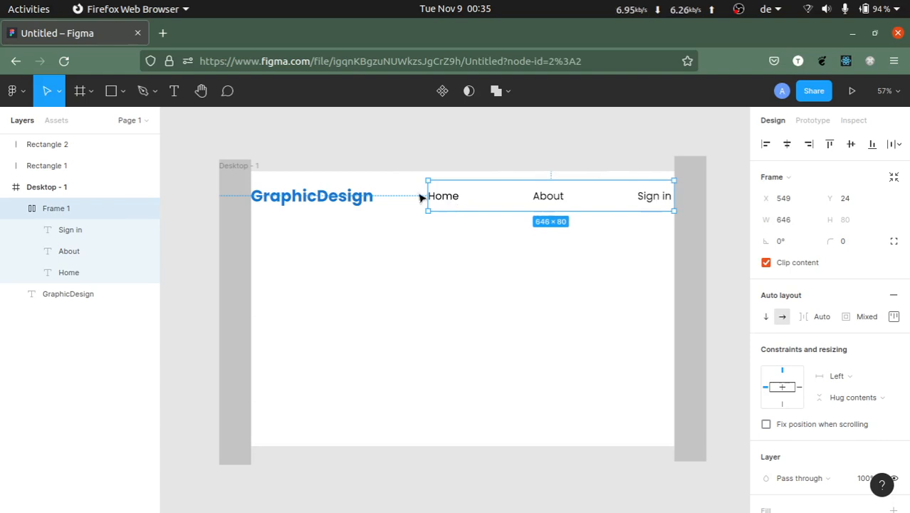
pyautogui.moveTo(423, 191); pyautogui.dragTo(515, 205)
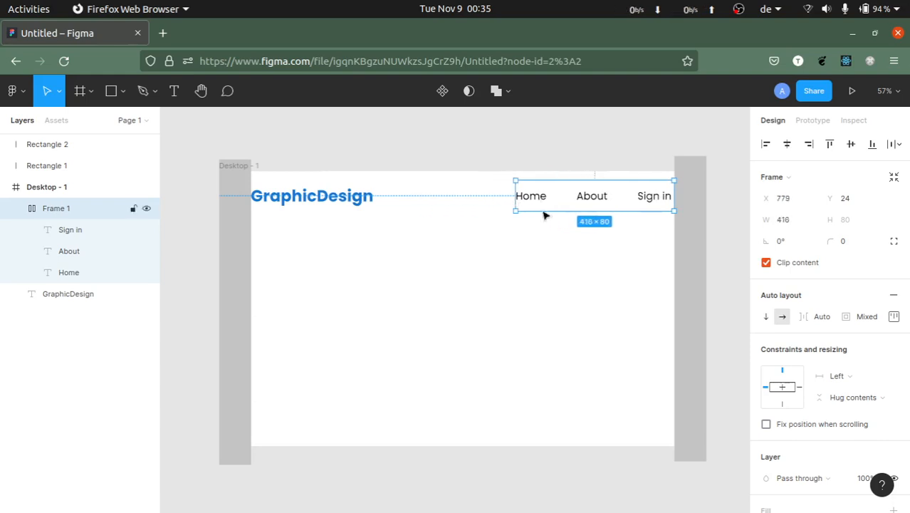
pyautogui.scroll(2, 536, 208)
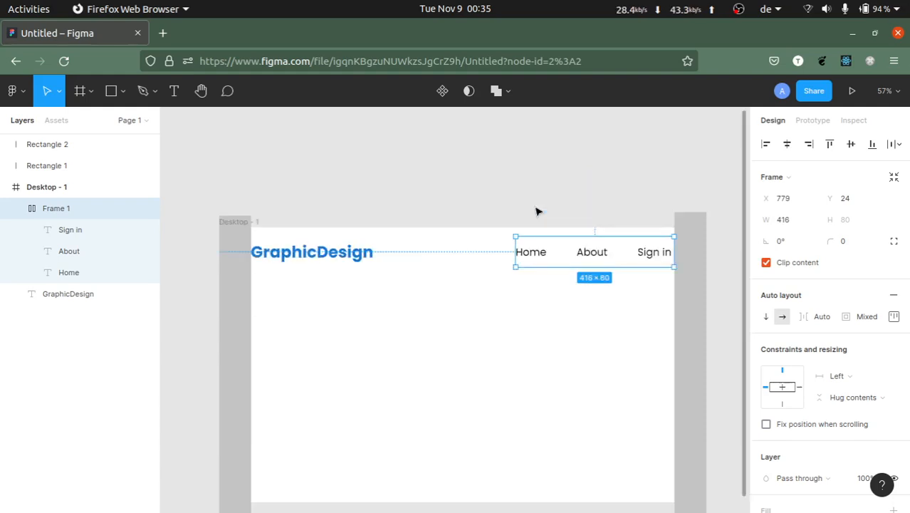
pyautogui.scroll(-2, 538, 211)
pyautogui.press('alt')
pyautogui.press('alt')
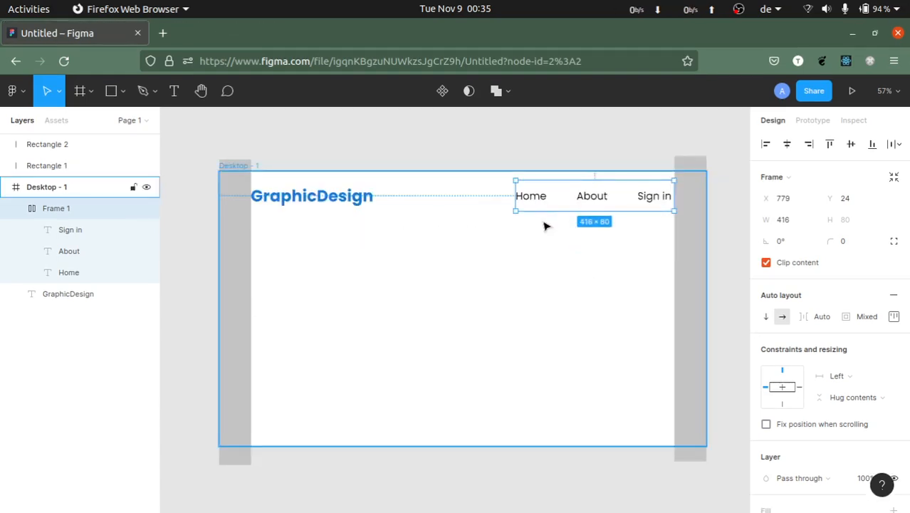
# Step: Set the font size of the Home, About and Sign in texts to 20
pyautogui.scroll(5, 544, 224)
pyautogui.hscroll(4, 501, 236)
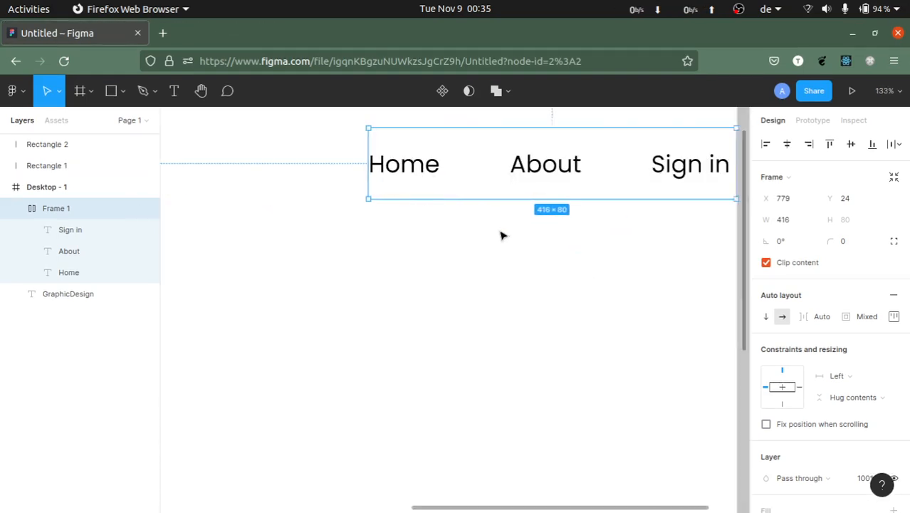
pyautogui.scroll(-3, 500, 236)
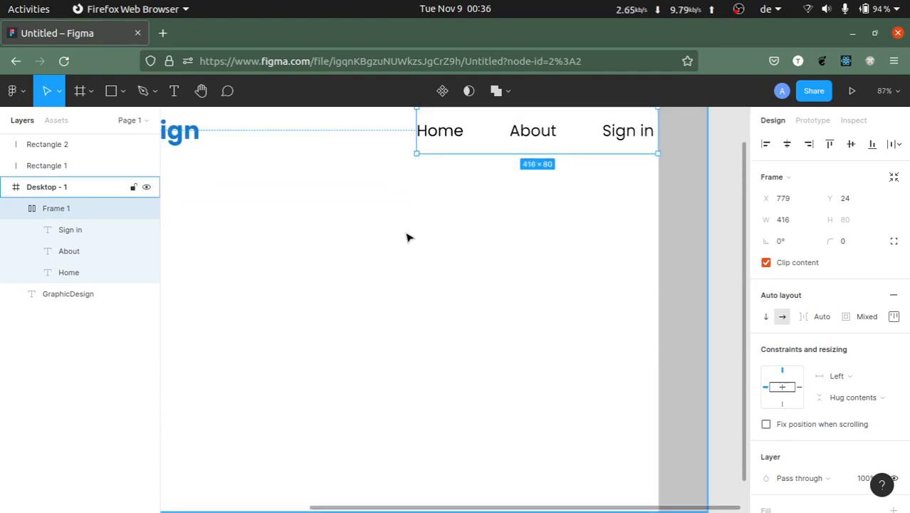
pyautogui.scroll(-5, 408, 237)
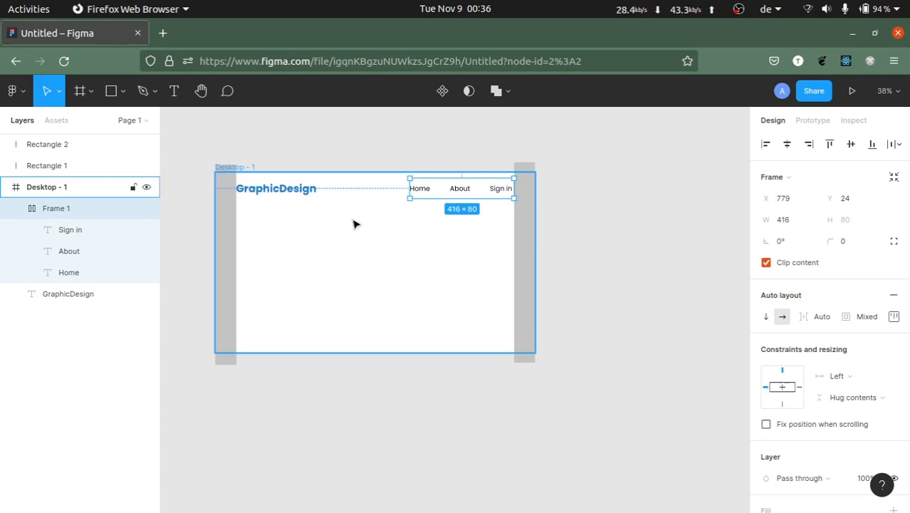
pyautogui.scroll(2, 354, 225)
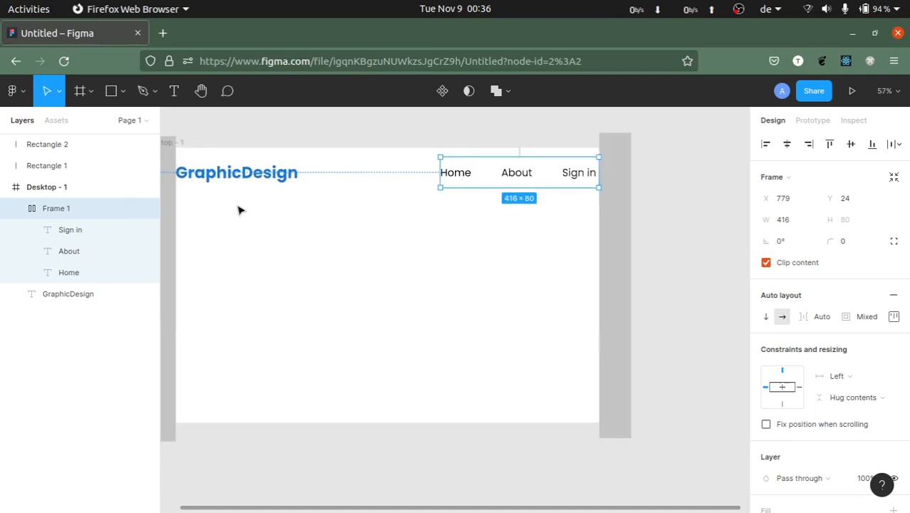
pyautogui.click(89, 229)
pyautogui.keyDown('shift'); pyautogui.click(99, 272); pyautogui.keyUp('shift')
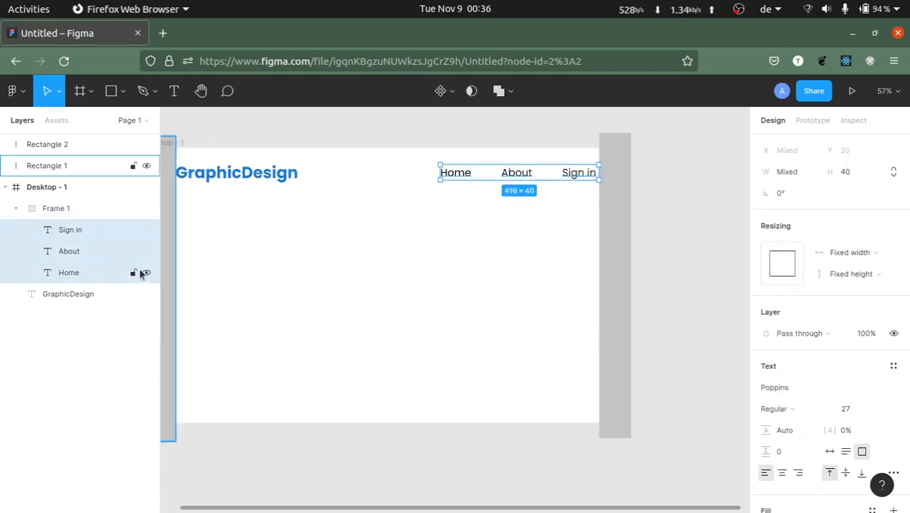
pyautogui.click(845, 409)
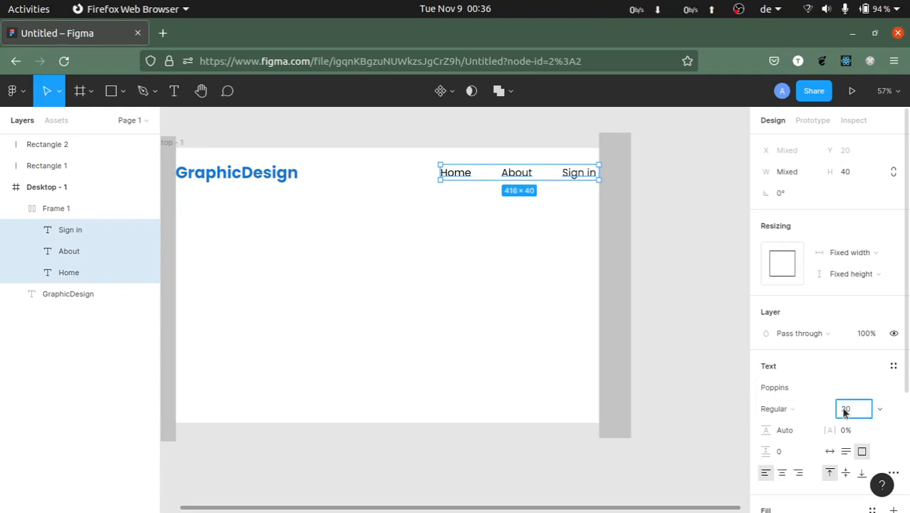
pyautogui.click(392, 237)
pyautogui.hscroll(-2, 430, 241)
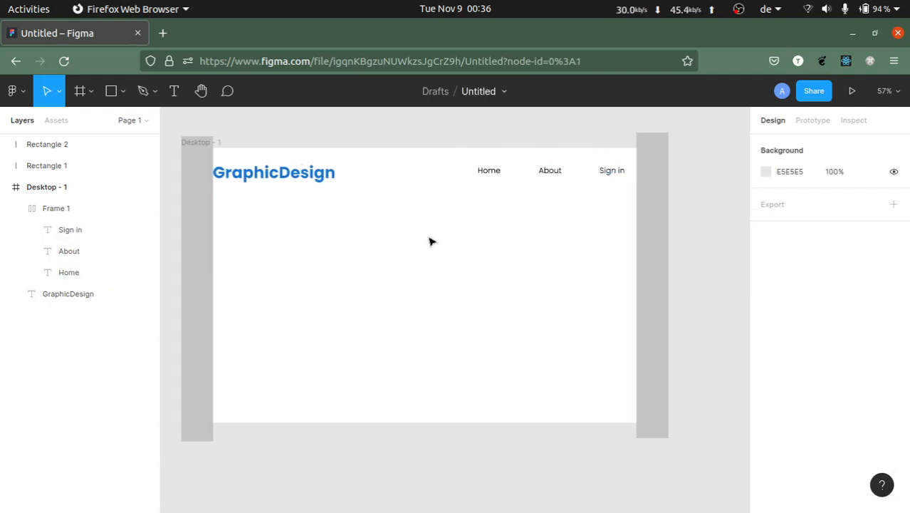
# Step: Move the navigation frame slightly down to about X 781, Y 33 to line it up with the GraphicDesign logo
pyautogui.click(541, 178)
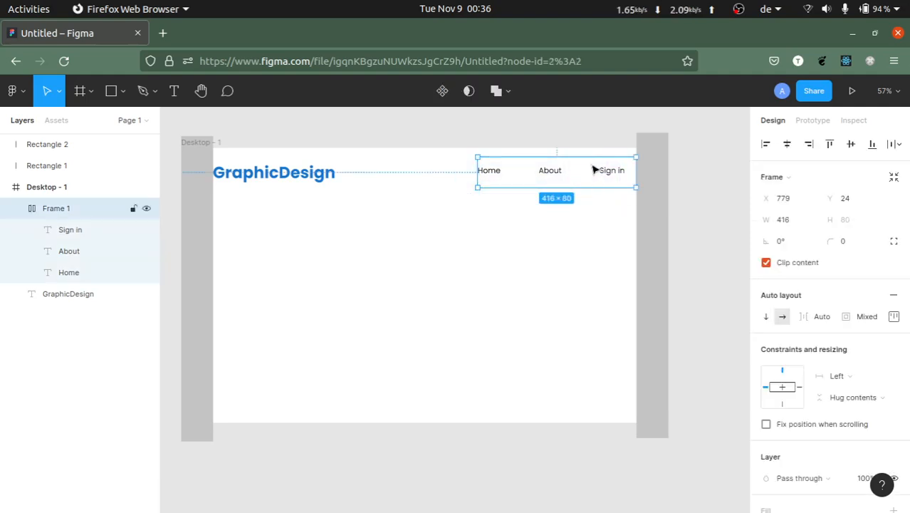
pyautogui.moveTo(530, 178); pyautogui.dragTo(531, 181)
pyautogui.click(302, 183)
pyautogui.click(271, 220)
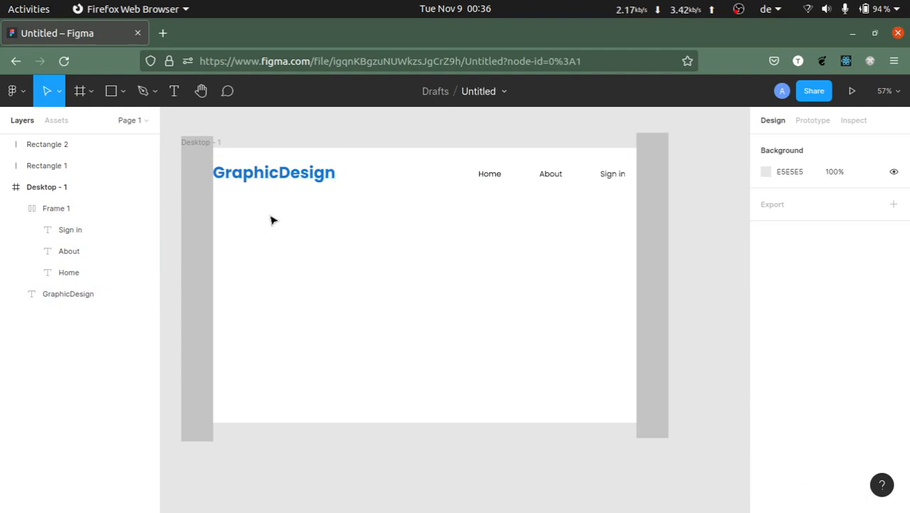
# Step: Set the navigation frame's auto layout alignment to vertically centred, keeping Space between
pyautogui.scroll(5, 522, 207)
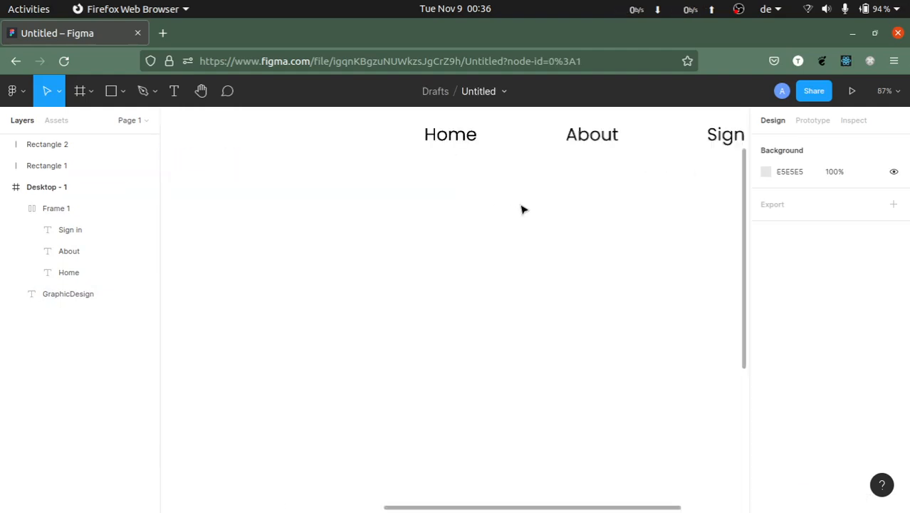
pyautogui.scroll(-5, 522, 207)
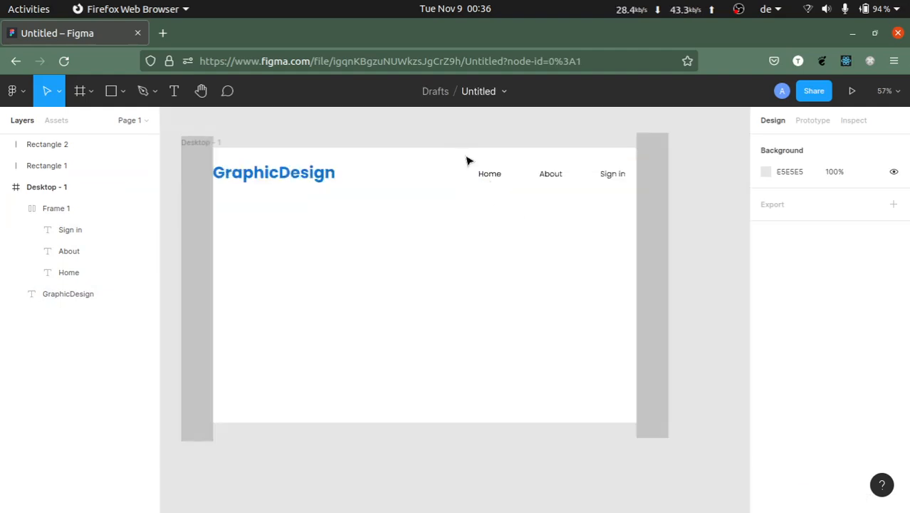
pyautogui.moveTo(465, 156); pyautogui.dragTo(626, 212)
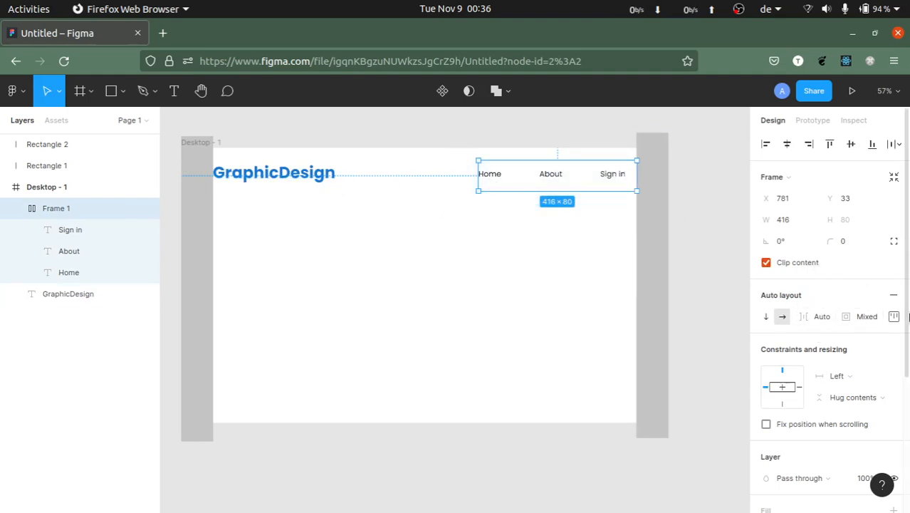
pyautogui.click(894, 317)
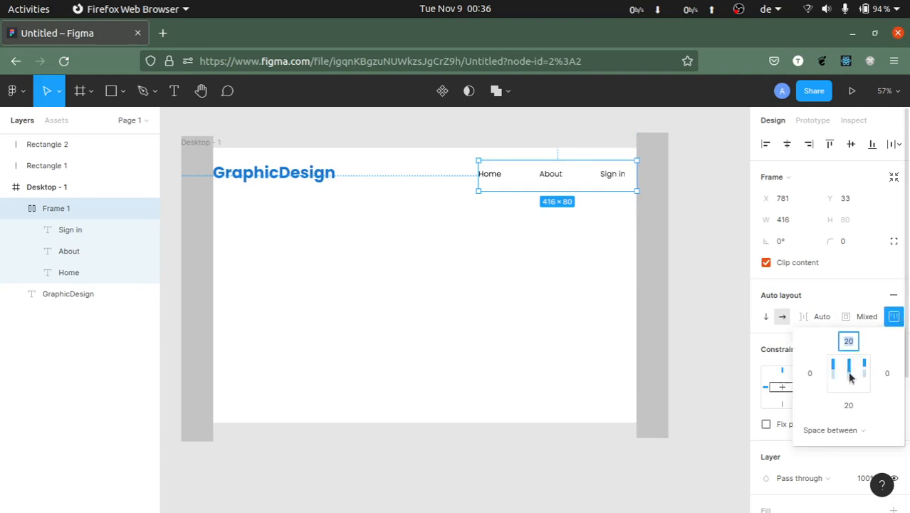
pyautogui.click(877, 324)
pyautogui.click(894, 317)
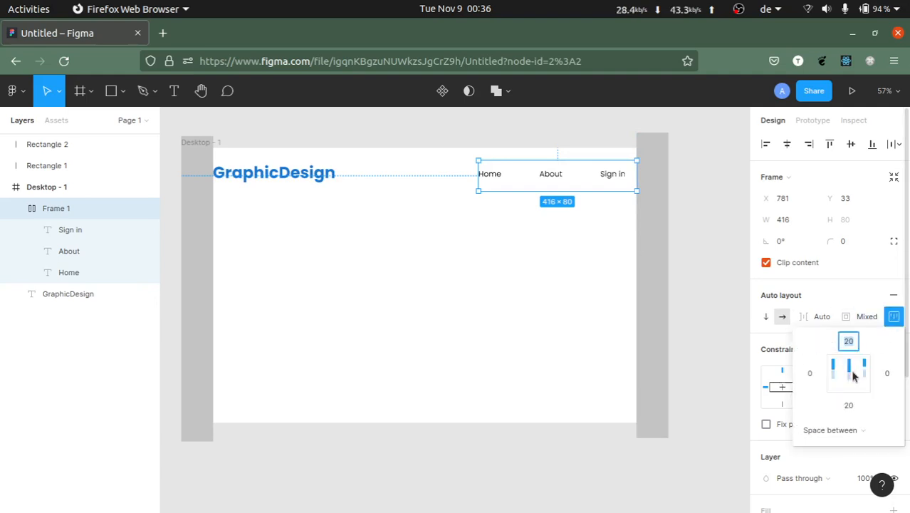
pyautogui.click(850, 377)
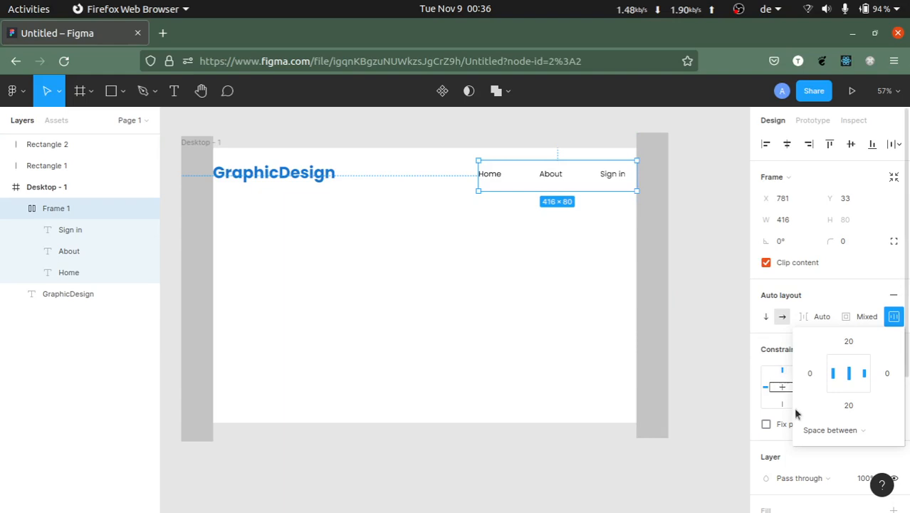
pyautogui.click(529, 254)
# Step: Centre-align the text of About, Sign in and Home within their text boxes
pyautogui.doubleClick(551, 174)
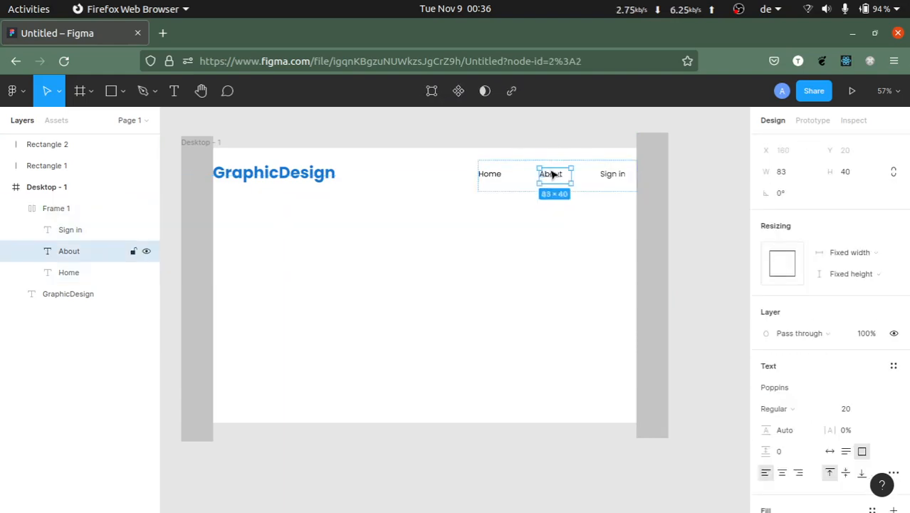
pyautogui.click(782, 472)
pyautogui.click(618, 174)
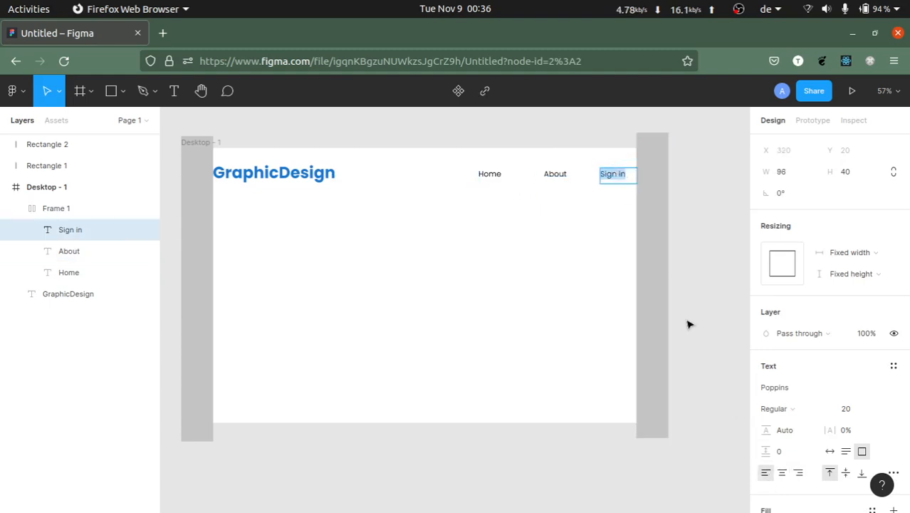
pyautogui.click(781, 472)
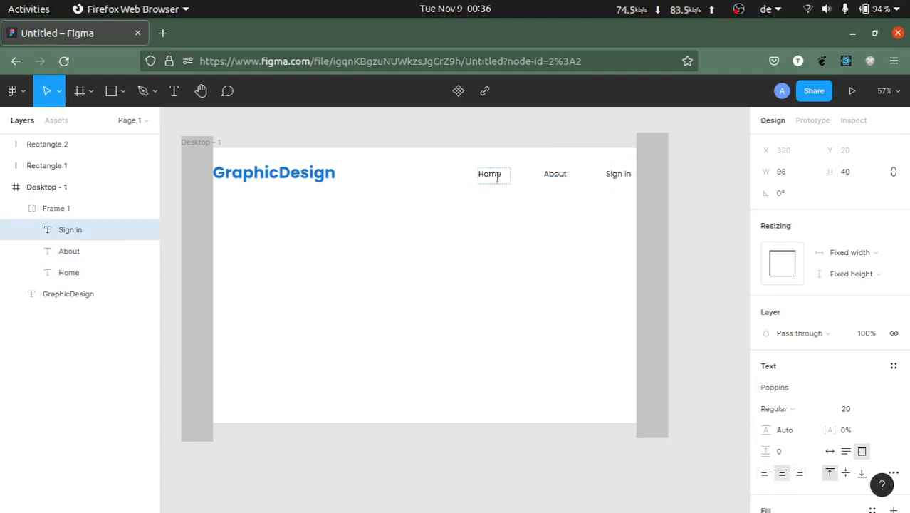
pyautogui.click(491, 166)
pyautogui.click(781, 473)
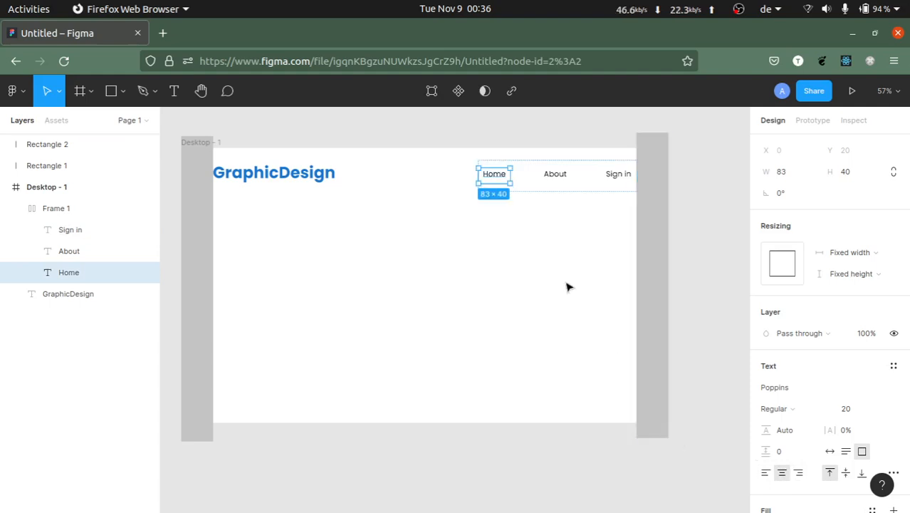
# Step: Set the three navigation texts back to left text alignment
pyautogui.keyDown('shift'); pyautogui.click(40, 232); pyautogui.keyUp('shift')
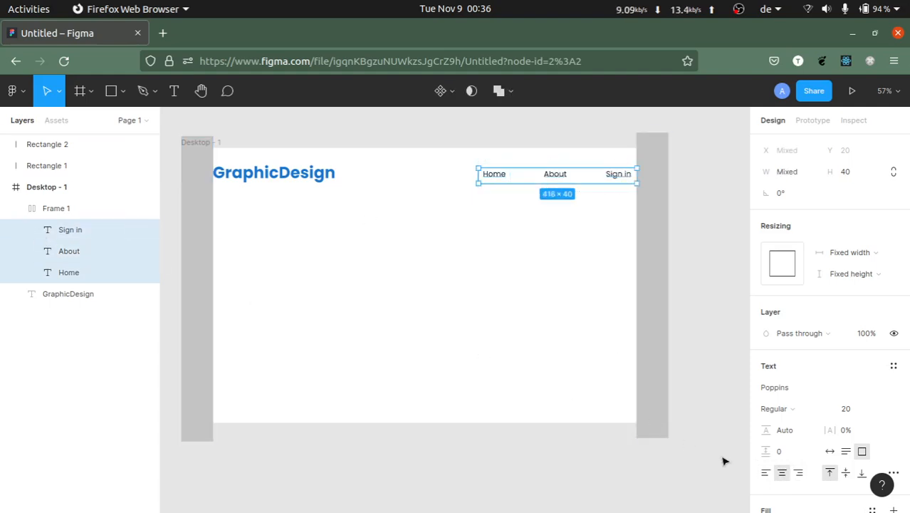
pyautogui.click(765, 473)
pyautogui.click(533, 285)
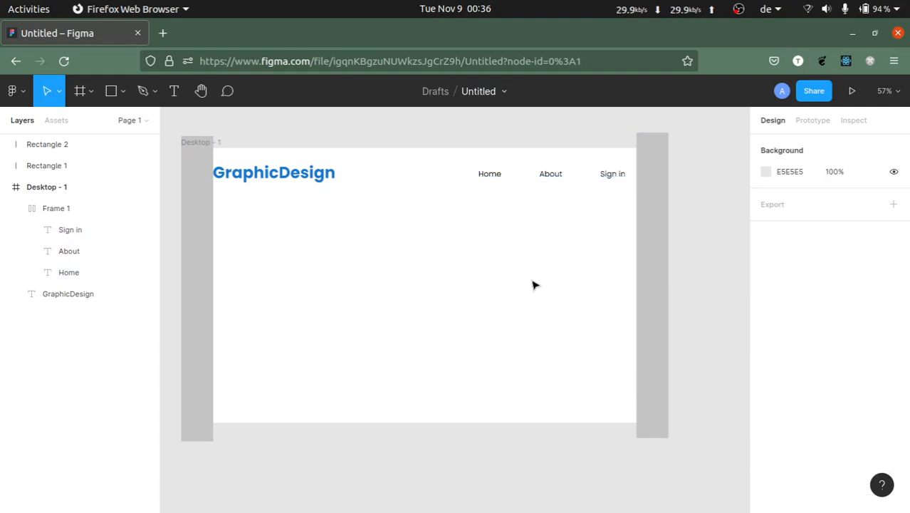
# Step: Right-align the text of Sign in, About and Home so Sign in meets the right margin rectangle
pyautogui.scroll(3, 533, 285)
pyautogui.click(495, 301)
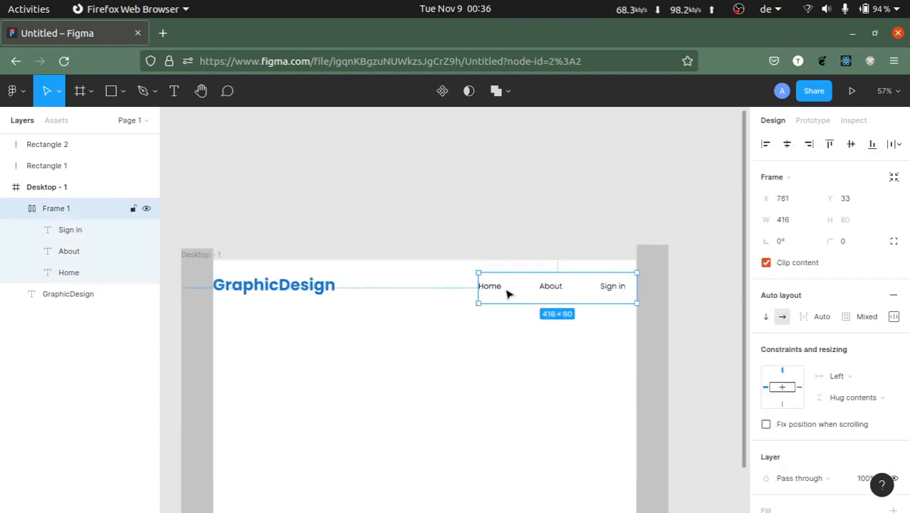
pyautogui.click(89, 231)
pyautogui.keyDown('shift'); pyautogui.click(85, 272); pyautogui.keyUp('shift')
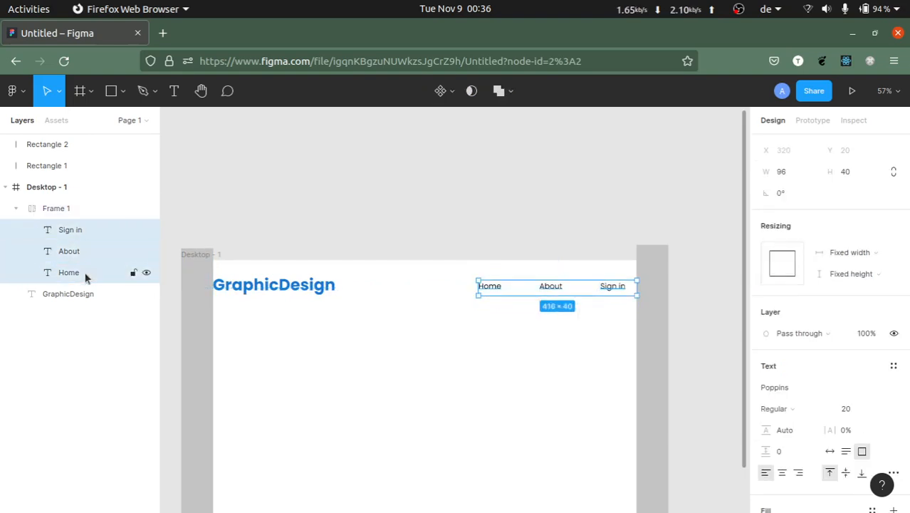
pyautogui.scroll(-3, 549, 339)
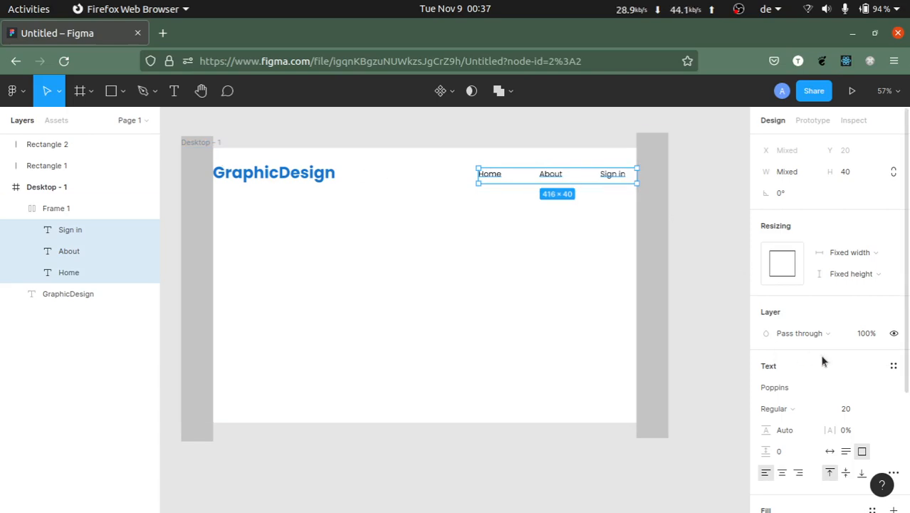
pyautogui.scroll(-1, 821, 355)
pyautogui.scroll(-2, 783, 352)
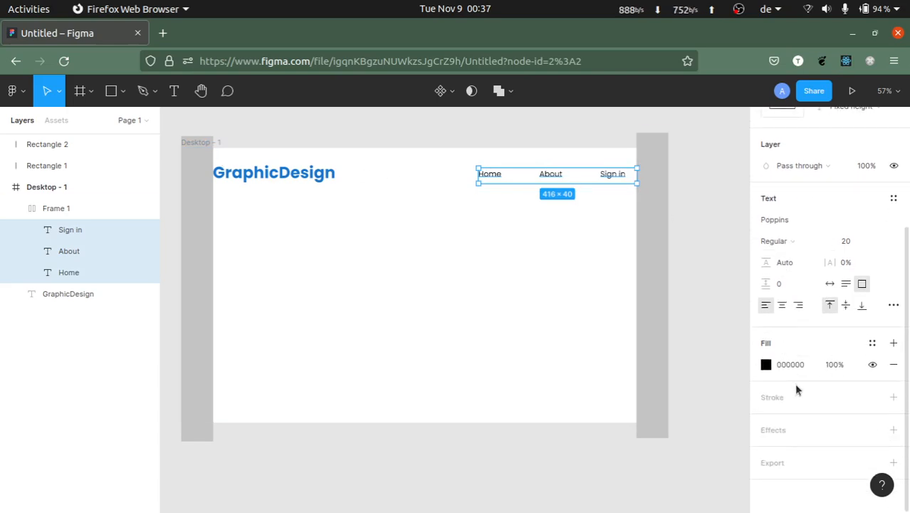
pyautogui.scroll(3, 794, 383)
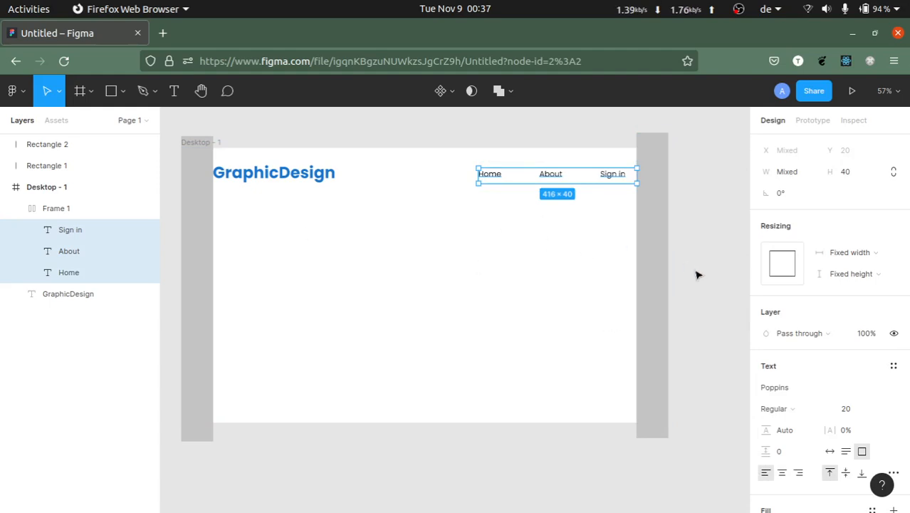
pyautogui.click(799, 472)
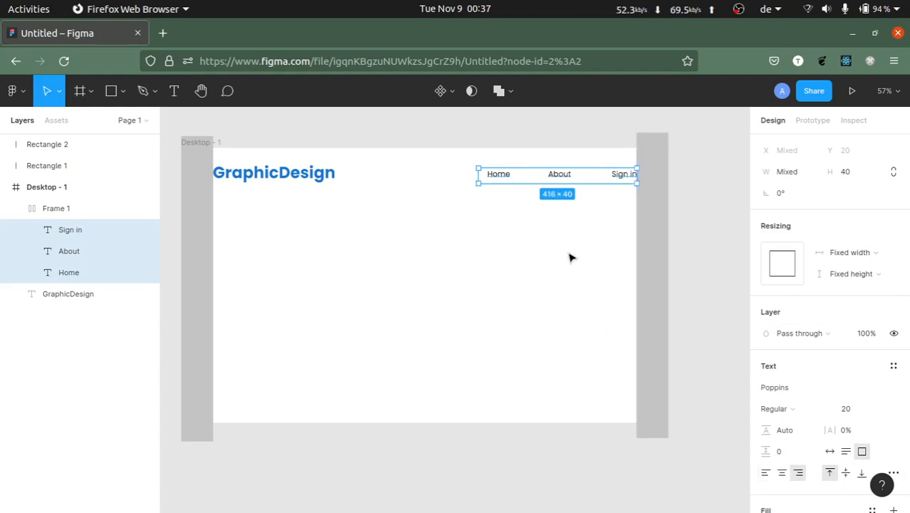
# Step: Reduce the navigation frame's height to about 71 and move it down to about Y 37
pyautogui.press('alt')
pyautogui.scroll(3, 569, 258)
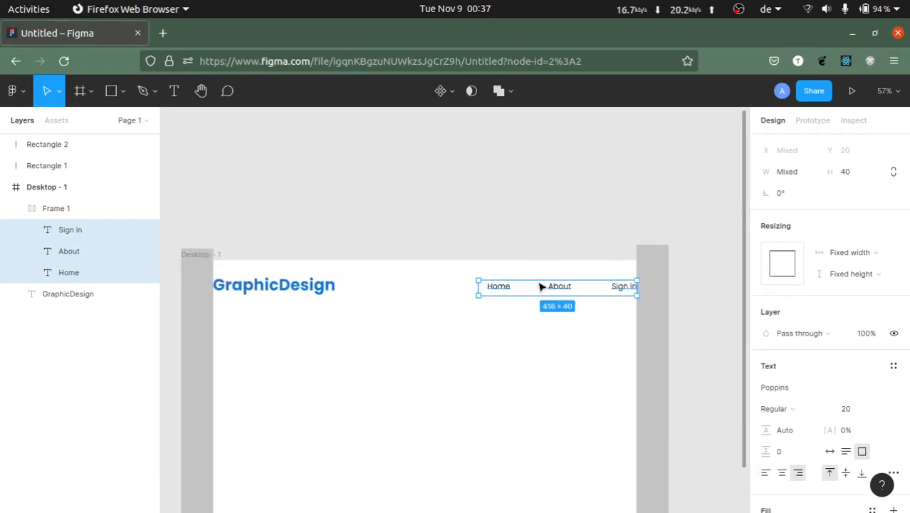
pyautogui.keyDown('ctrl'); pyautogui.scroll(5, 541, 286); pyautogui.keyUp('ctrl')
pyautogui.click(449, 359)
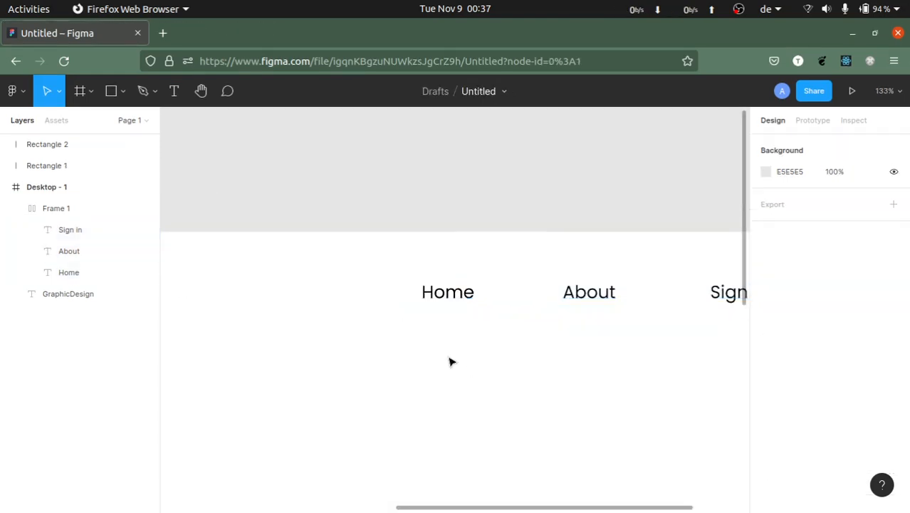
pyautogui.hscroll(2, 564, 347)
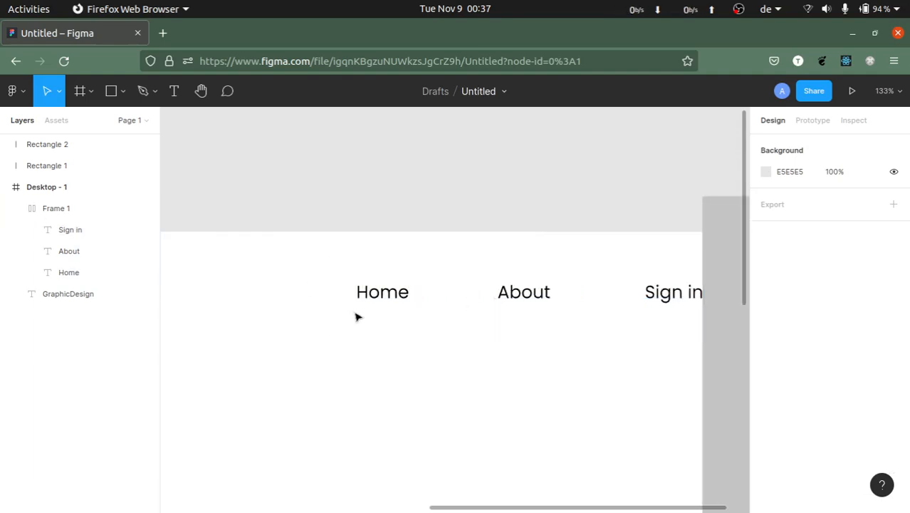
pyautogui.click(383, 331)
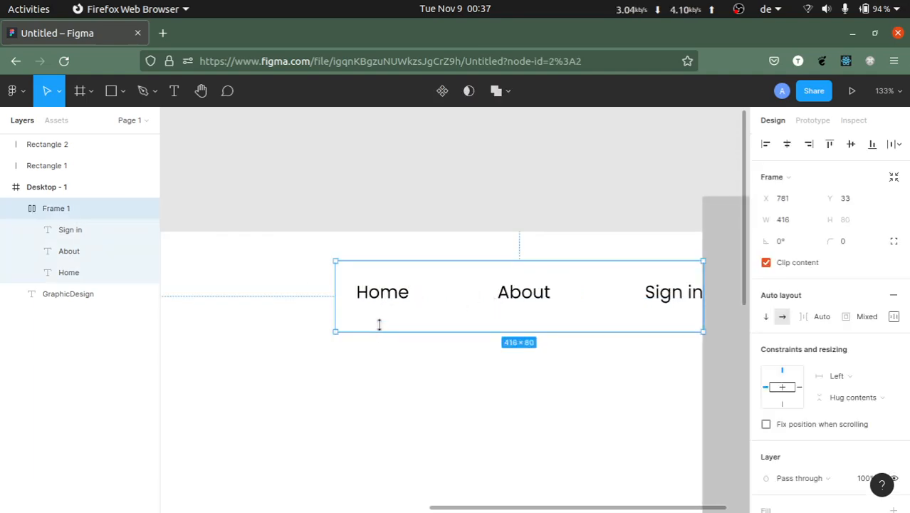
pyautogui.moveTo(379, 325)
pyautogui.mouseDown()
pyautogui.moveTo(378, 315)
pyautogui.moveTo(375, 324)
pyautogui.mouseUp()
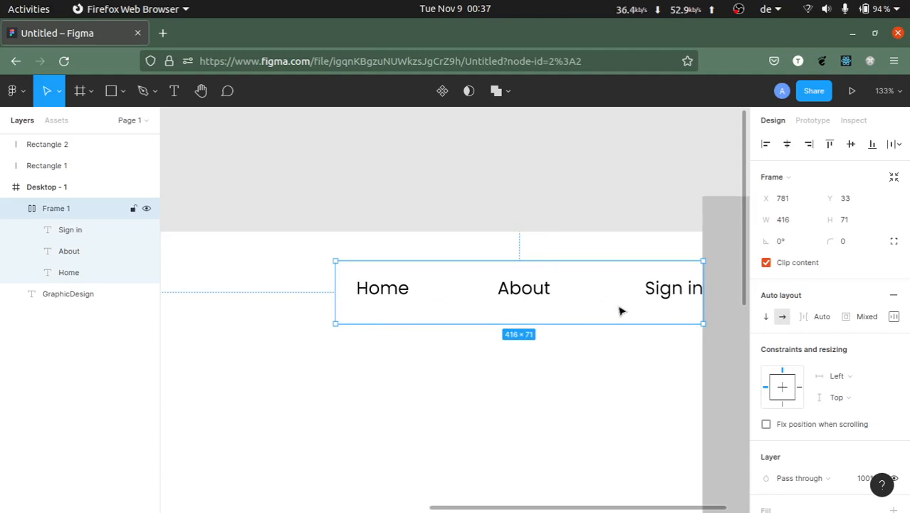
pyautogui.moveTo(466, 294); pyautogui.dragTo(466, 297)
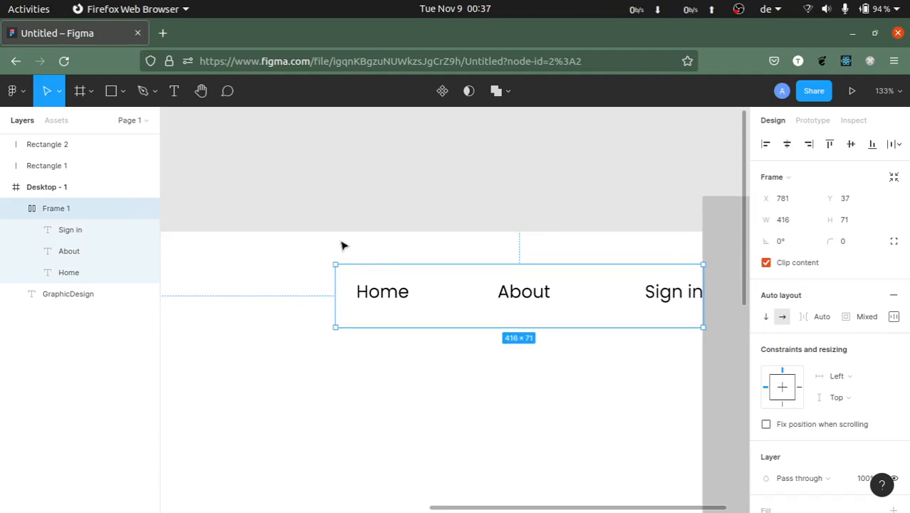
pyautogui.click(299, 232)
# Step: Draw a rectangle of about 288 × 77 below the navigation texts at about X 869, Y 142
pyautogui.click(111, 91)
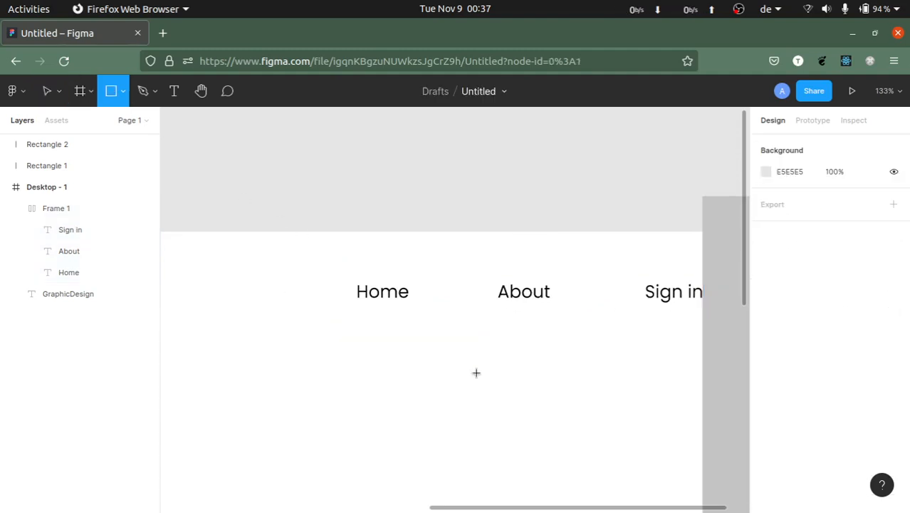
pyautogui.moveTo(413, 357); pyautogui.dragTo(560, 384)
pyautogui.moveTo(616, 407); pyautogui.dragTo(668, 425)
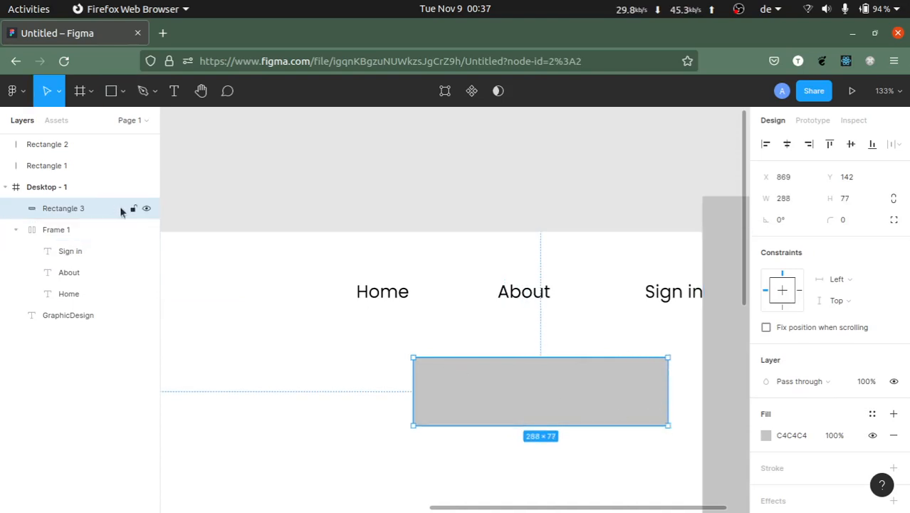
# Step: Add a Sign up text in a box of about 207 × 46 on the rectangle below the navigation
pyautogui.click(174, 91)
pyautogui.moveTo(456, 373); pyautogui.dragTo(639, 415)
pyautogui.write('Sign up')
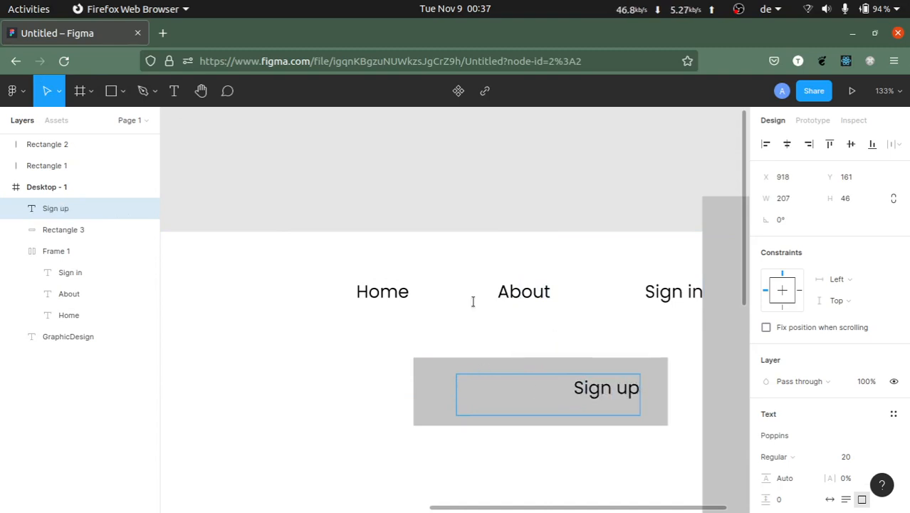
pyautogui.press('Escape')
# Step: Fill the rectangle behind the Sign up text with the document's blue, 1476D1
pyautogui.click(403, 400)
pyautogui.click(423, 403)
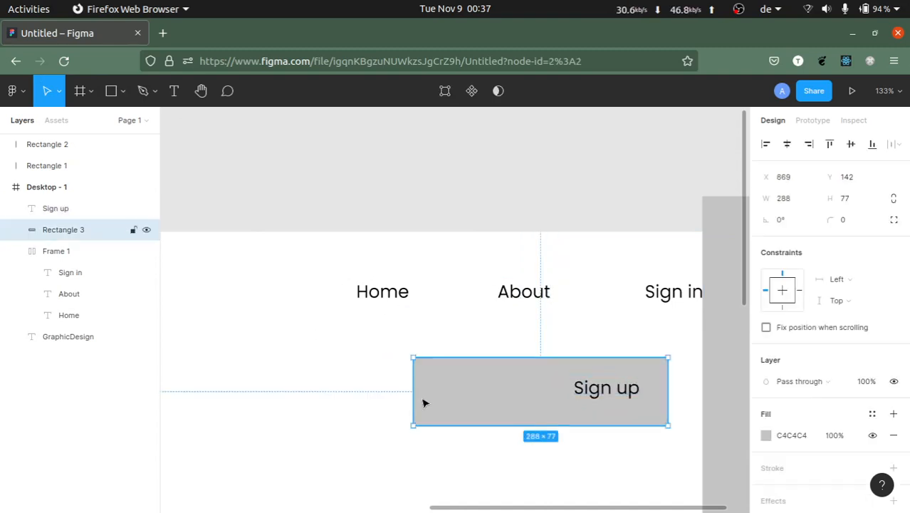
pyautogui.scroll(-1, 847, 355)
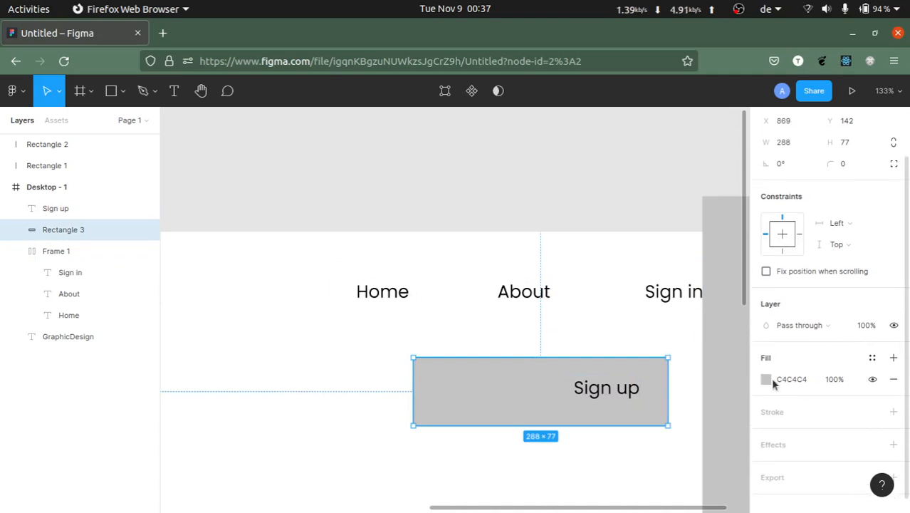
pyautogui.click(767, 379)
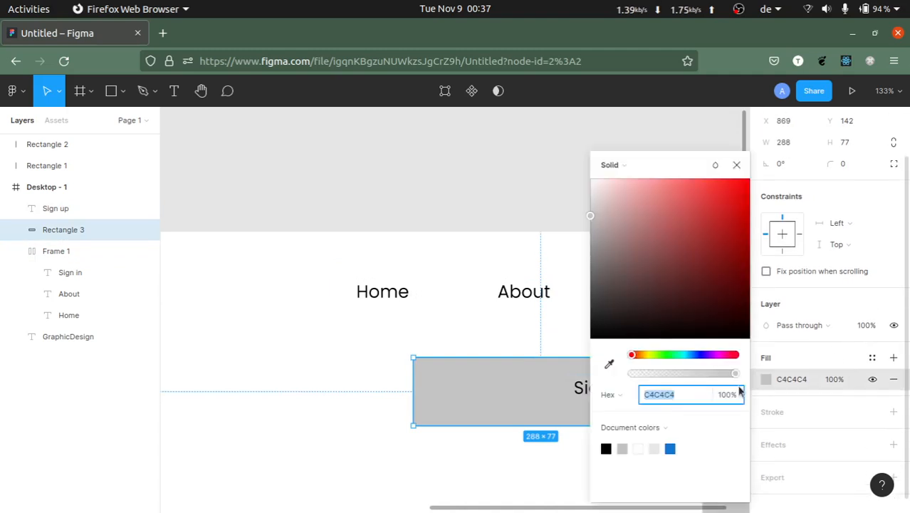
pyautogui.click(670, 448)
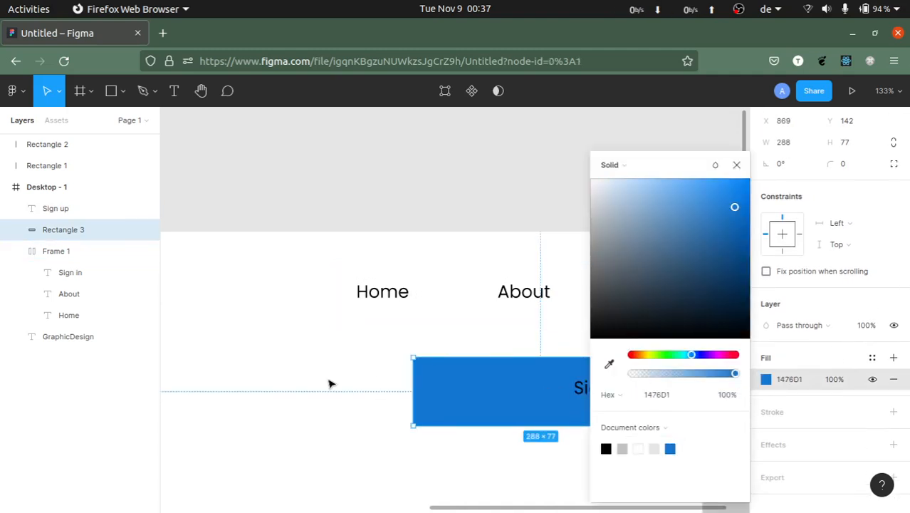
pyautogui.click(330, 382)
# Step: Nudge the blue rectangle to X 871 and set its corner radius to 16
pyautogui.click(429, 384)
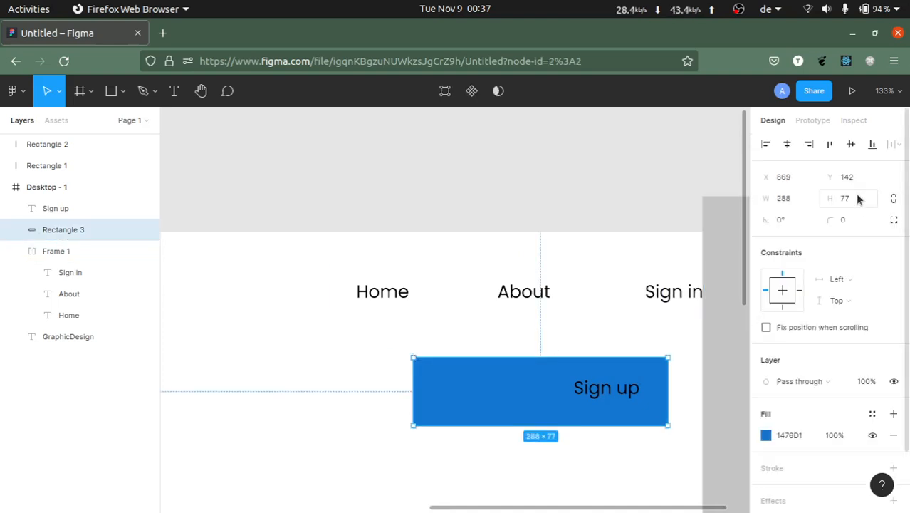
pyautogui.click(821, 219)
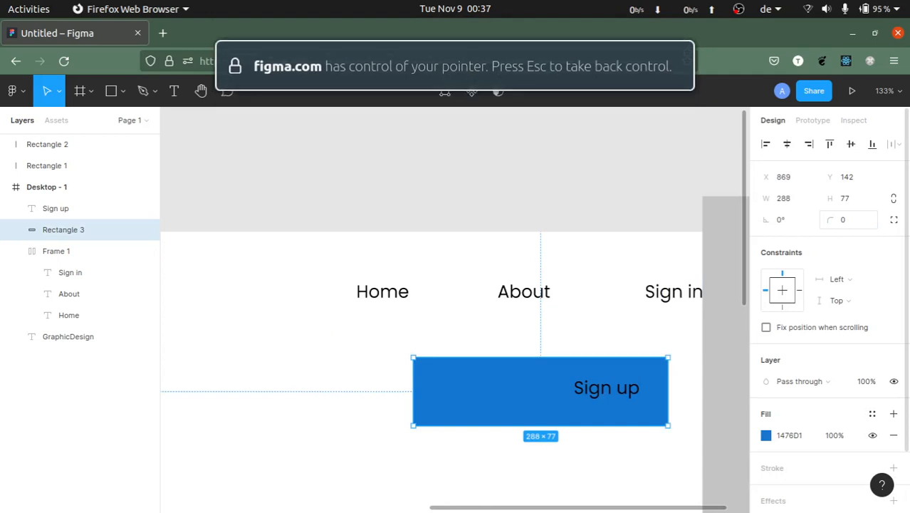
pyautogui.press('Right')
pyautogui.press('Right')
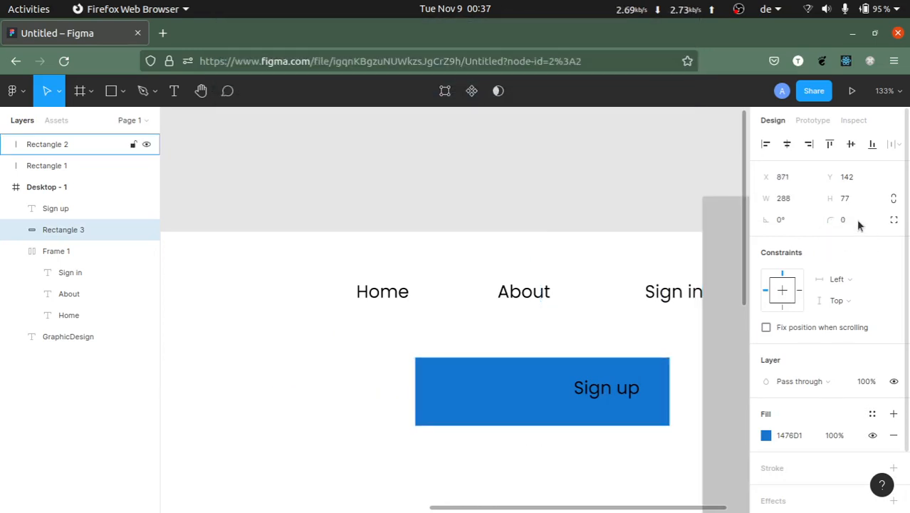
pyautogui.click(853, 218)
pyautogui.write('6')
pyautogui.press('Return')
pyautogui.press('Up')
pyautogui.press('Up')
pyautogui.press('Up')
pyautogui.press('Up')
pyautogui.press('Up')
pyautogui.press('Up')
pyautogui.press('Up')
pyautogui.press('Up')
pyautogui.press('Up')
pyautogui.press('Up')
pyautogui.press('Up')
pyautogui.press('Up')
pyautogui.press('Up')
pyautogui.press('Up')
pyautogui.press('Up')
pyautogui.press('Up')
pyautogui.press('Up')
pyautogui.press('Up')
pyautogui.press('Up')
pyautogui.press('Up')
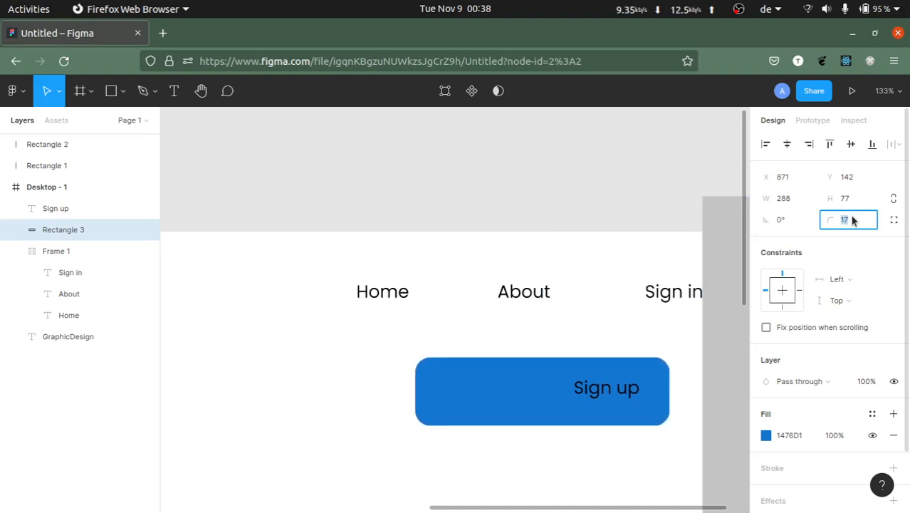
pyautogui.press('Down')
pyautogui.press('Down')
pyautogui.press('Down')
pyautogui.press('Down')
pyautogui.press('Down')
pyautogui.press('Down')
pyautogui.press('Down')
pyautogui.press('Down')
pyautogui.press('Down')
pyautogui.press('Down')
pyautogui.press('Down')
pyautogui.press('Down')
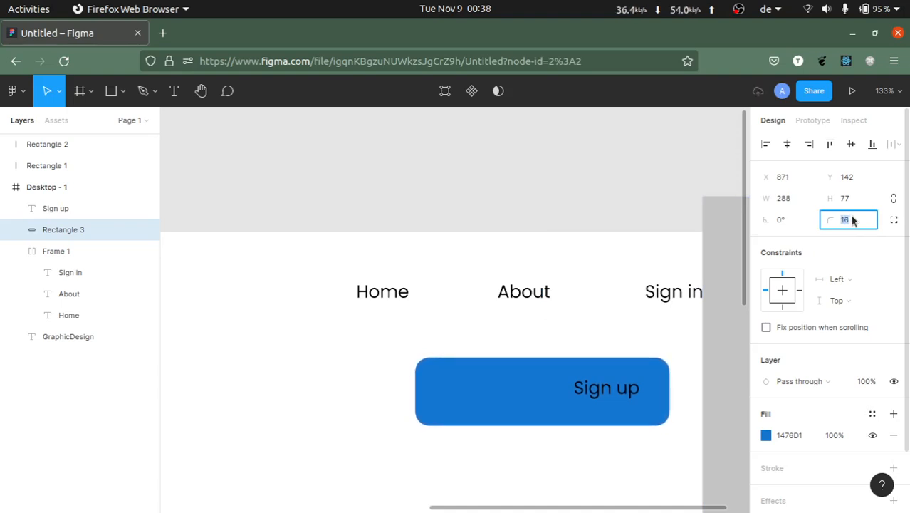
# Step: Move the Sign up text to about X 841, Y 163 so the word sits near the middle of the blue rectangle
pyautogui.moveTo(605, 403); pyautogui.dragTo(534, 397)
pyautogui.click(484, 393)
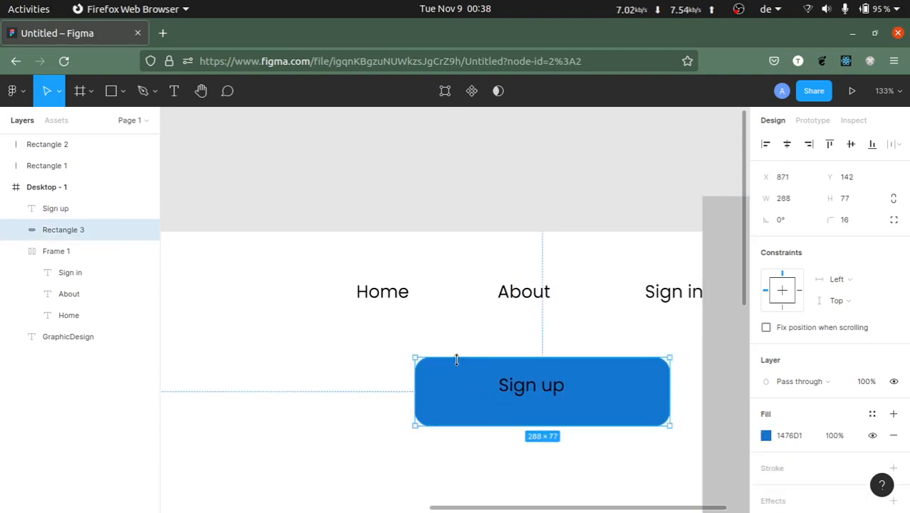
pyautogui.click(534, 406)
pyautogui.moveTo(535, 400); pyautogui.dragTo(541, 401)
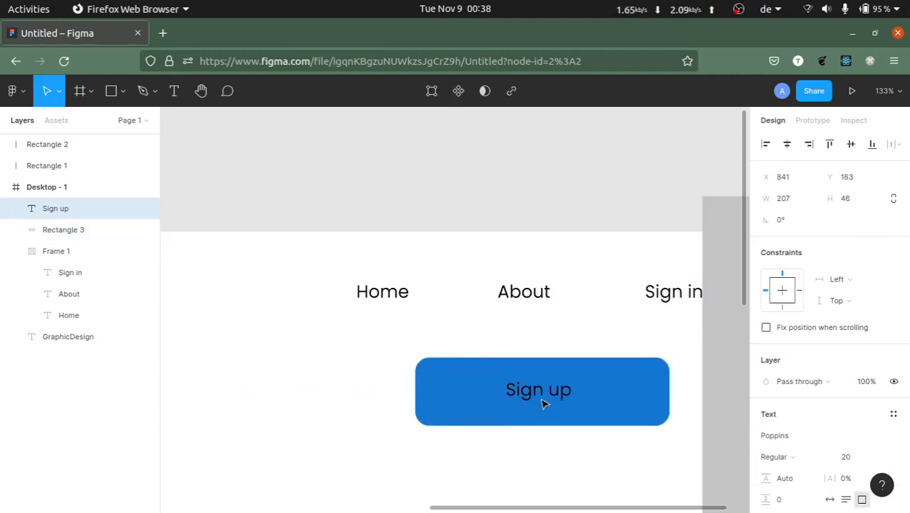
pyautogui.click(334, 378)
pyautogui.scroll(-5, 441, 390)
pyautogui.hscroll(2, 441, 390)
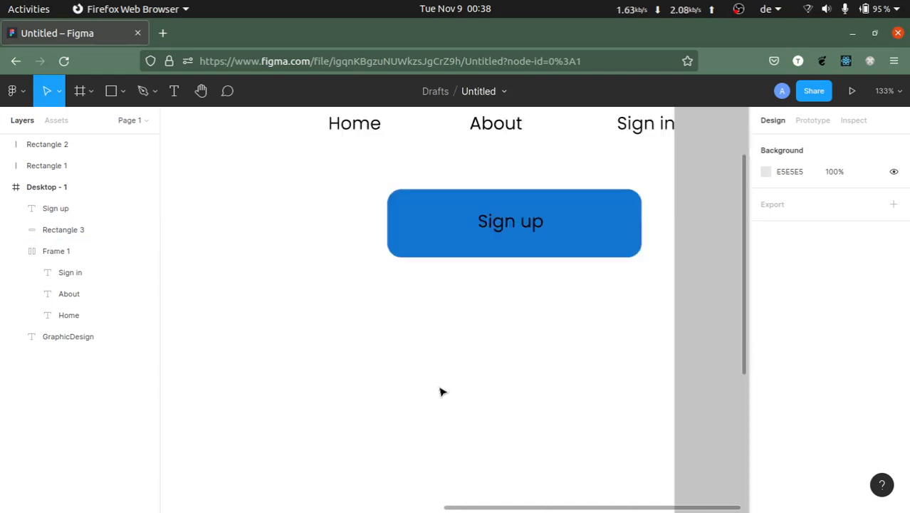
pyautogui.click(465, 227)
pyautogui.hscroll(2, 427, 320)
pyautogui.click(421, 322)
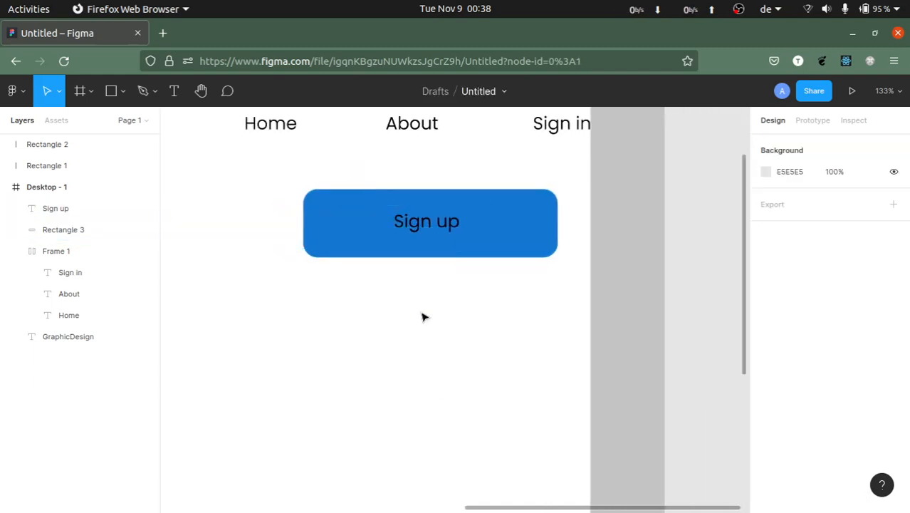
pyautogui.click(498, 230)
pyautogui.click(420, 229)
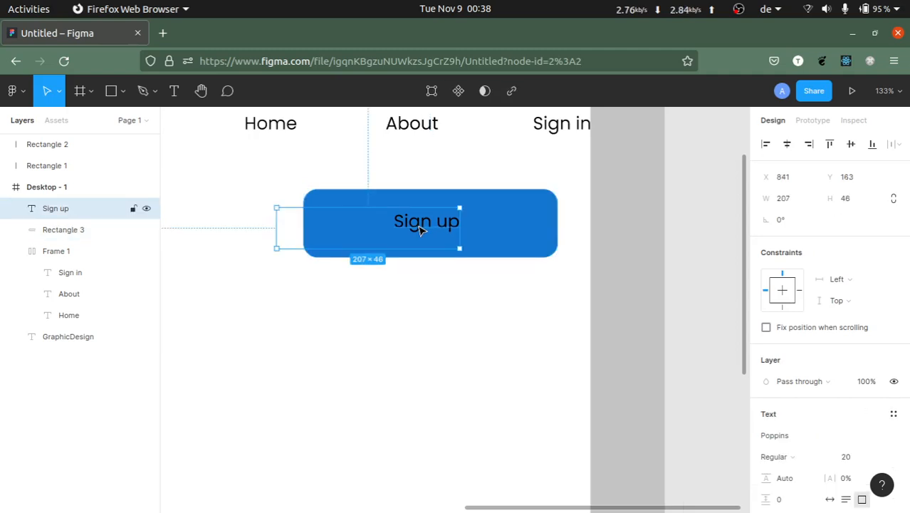
pyautogui.click(518, 226)
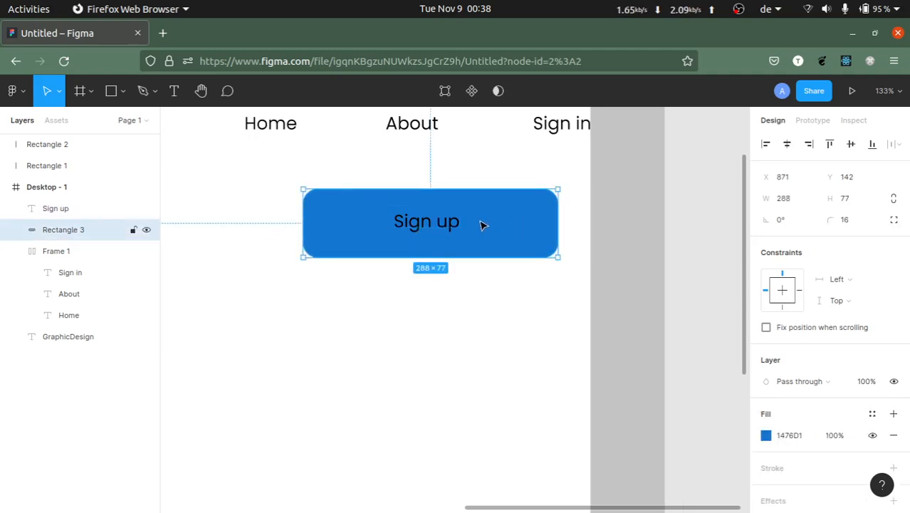
pyautogui.click(396, 234)
pyautogui.click(497, 215)
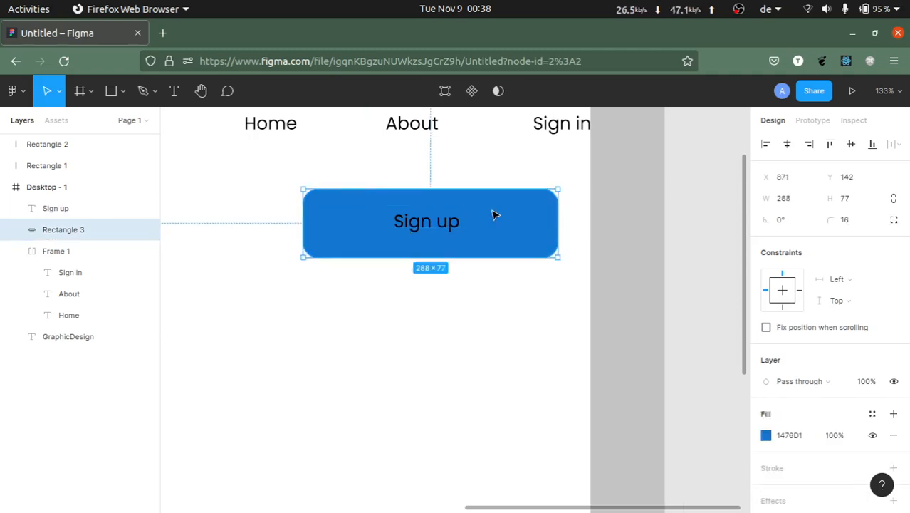
pyautogui.click(412, 223)
pyautogui.keyDown('ctrl'); pyautogui.scroll(-3, 384, 309); pyautogui.keyUp('ctrl')
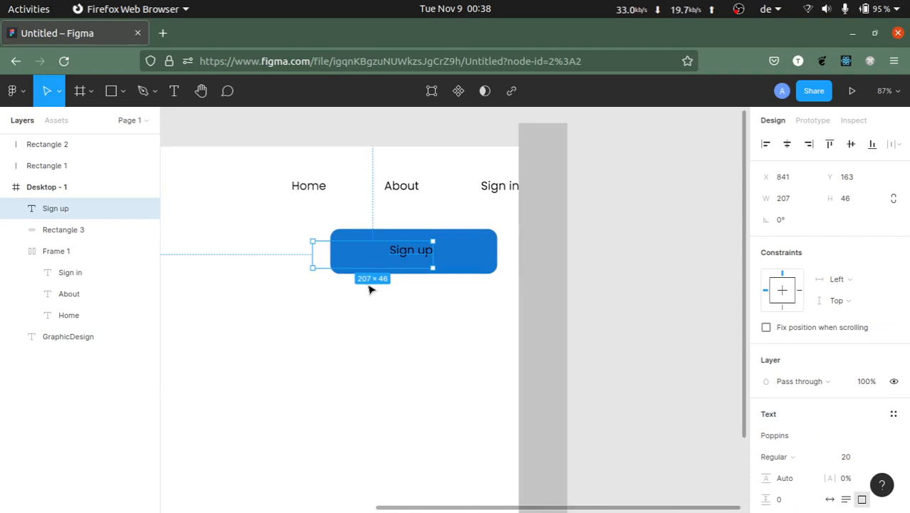
pyautogui.keyDown('ctrl'); pyautogui.scroll(3, 422, 282); pyautogui.keyUp('ctrl')
pyautogui.click(467, 225)
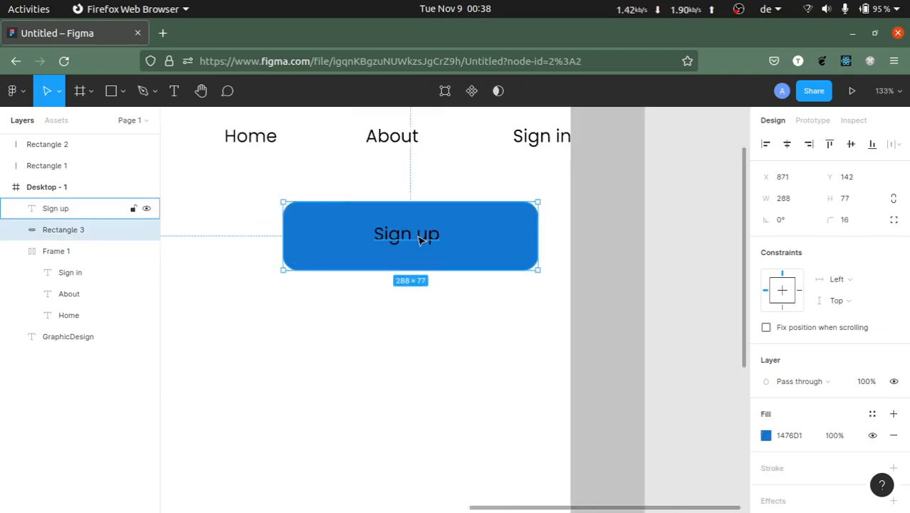
# Step: Change the Sign up text's fill color to white, FFFFFF
pyautogui.click(420, 240)
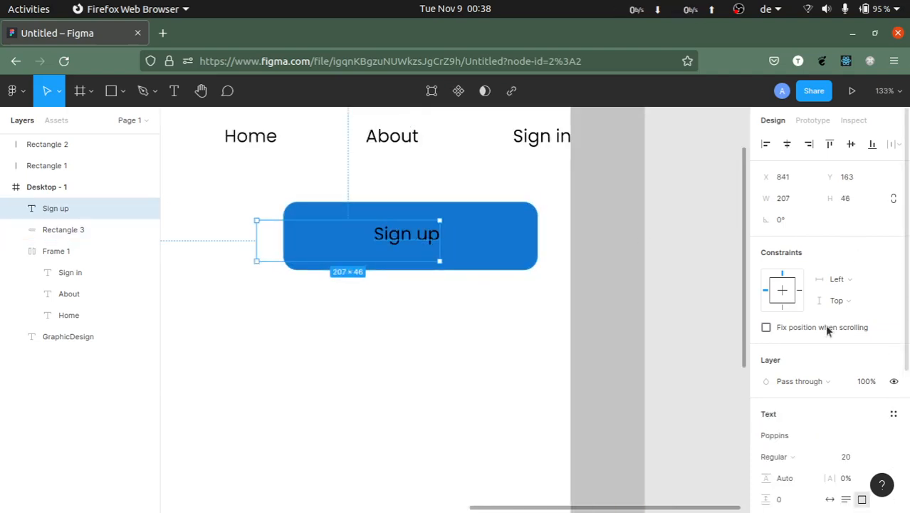
pyautogui.scroll(-4, 828, 330)
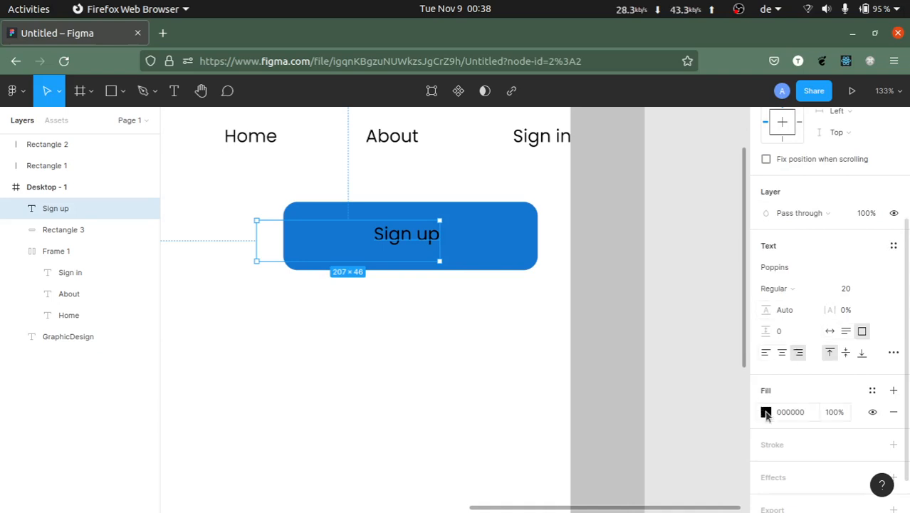
pyautogui.click(765, 411)
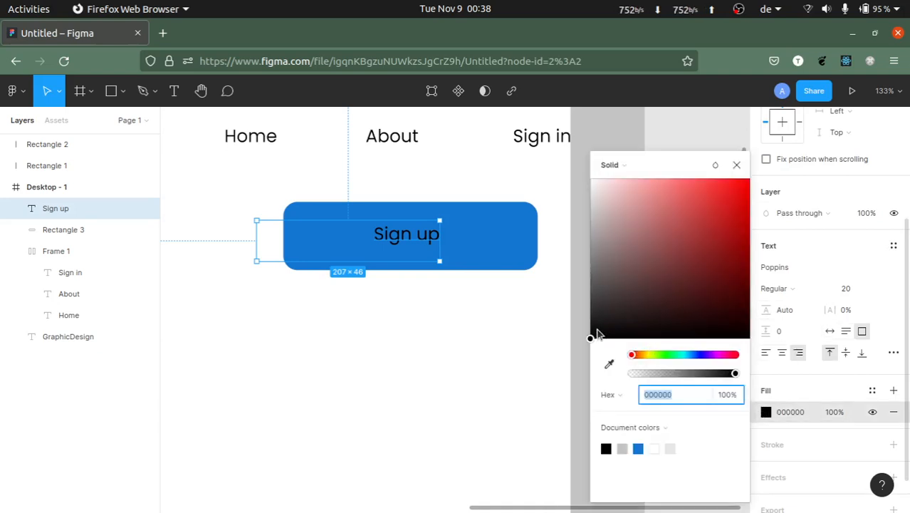
pyautogui.moveTo(594, 329)
pyautogui.mouseDown()
pyautogui.moveTo(630, 254)
pyautogui.moveTo(583, 159)
pyautogui.moveTo(502, 190)
pyautogui.mouseUp()
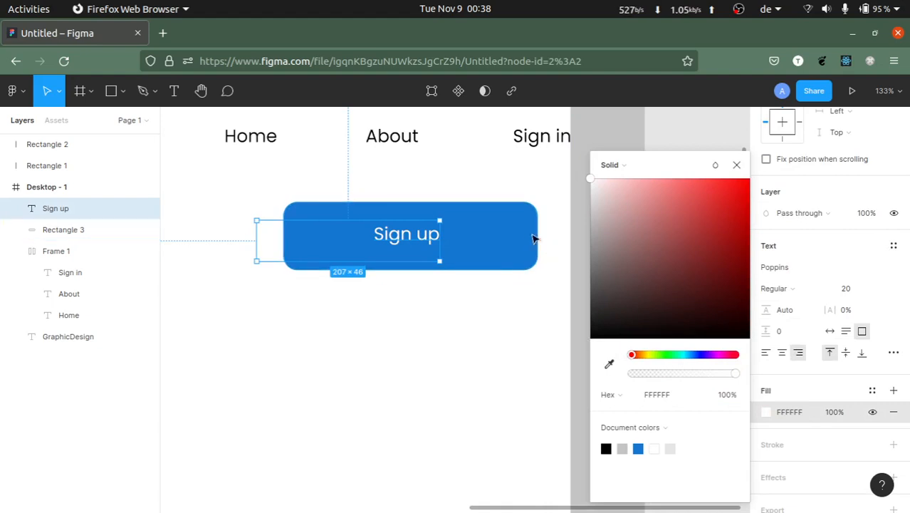
pyautogui.click(506, 186)
# Step: Shrink the Sign up text box so it fits closely around its words
pyautogui.click(388, 243)
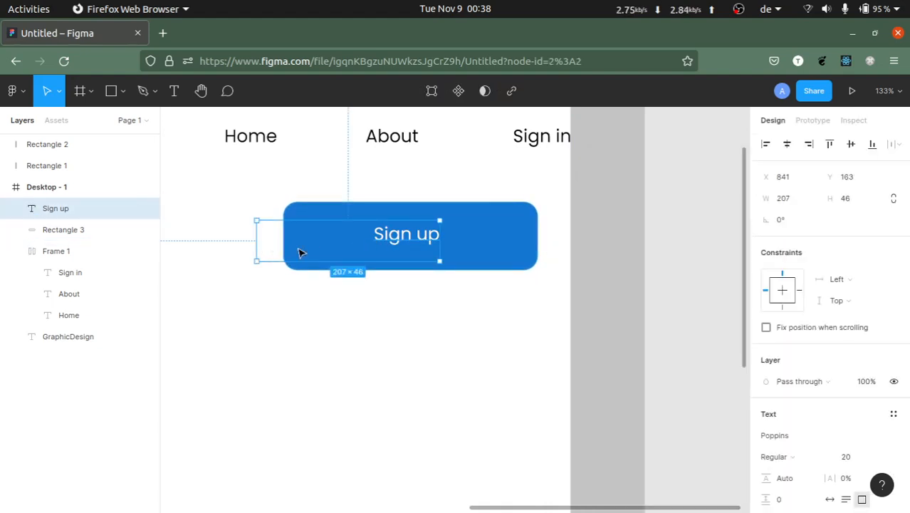
pyautogui.moveTo(254, 259); pyautogui.dragTo(363, 248)
pyautogui.click(324, 317)
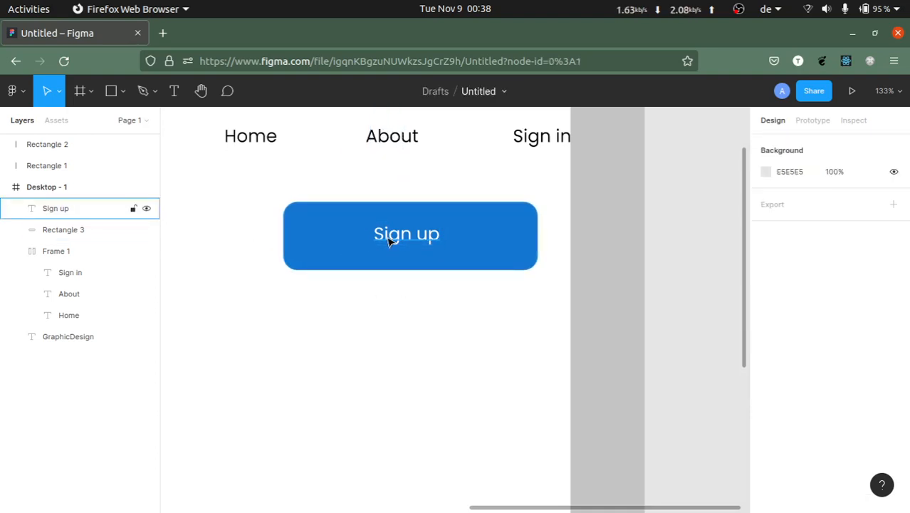
# Step: Narrow the blue rectangle from its right edge to a width of about 274
pyautogui.click(78, 208)
pyautogui.click(535, 239)
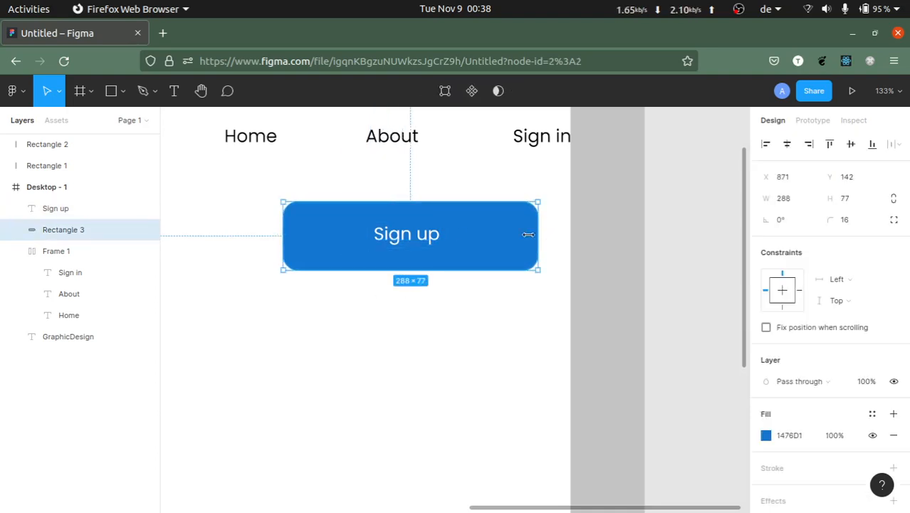
pyautogui.moveTo(527, 234)
pyautogui.mouseDown()
pyautogui.moveTo(431, 234)
pyautogui.moveTo(526, 233)
pyautogui.mouseUp()
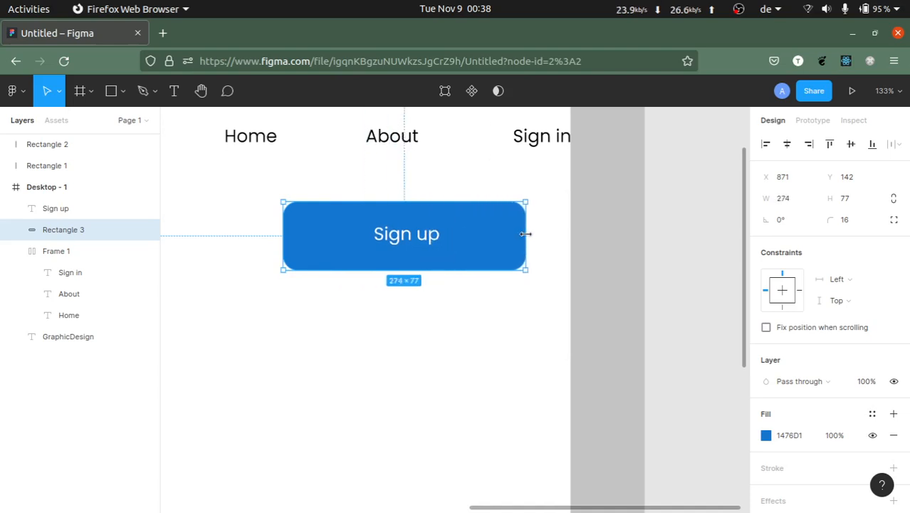
# Step: Combine the Sign up text and blue rectangle into an auto layout frame and center-align its contents
pyautogui.keyDown('shift'); pyautogui.click(391, 255); pyautogui.keyUp('shift')
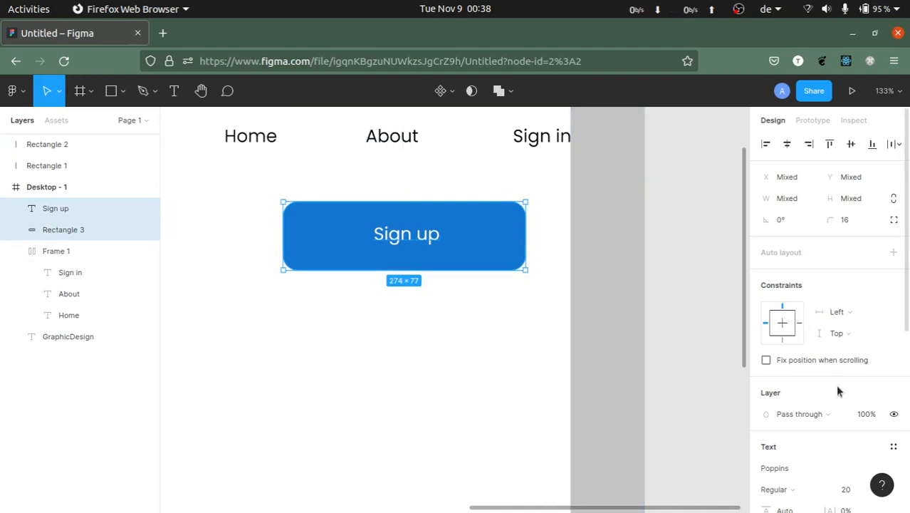
pyautogui.scroll(-2, 838, 391)
pyautogui.click(893, 140)
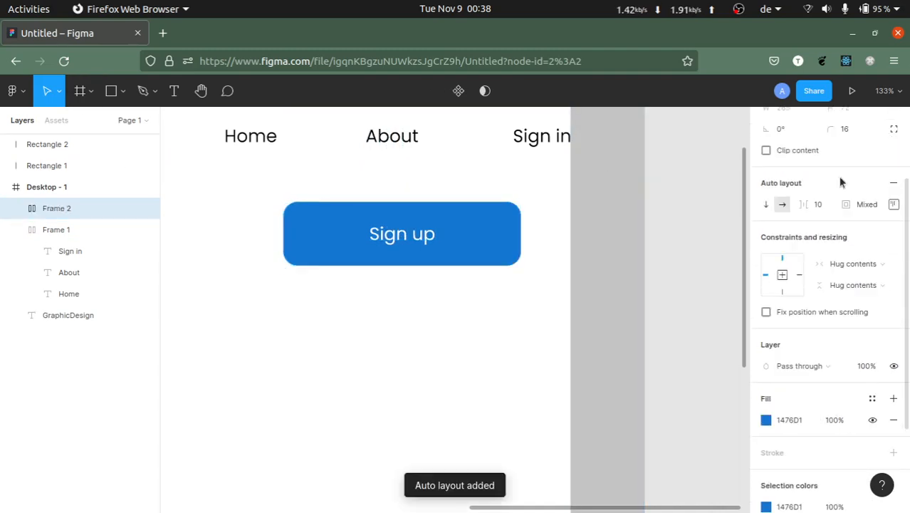
pyautogui.click(893, 204)
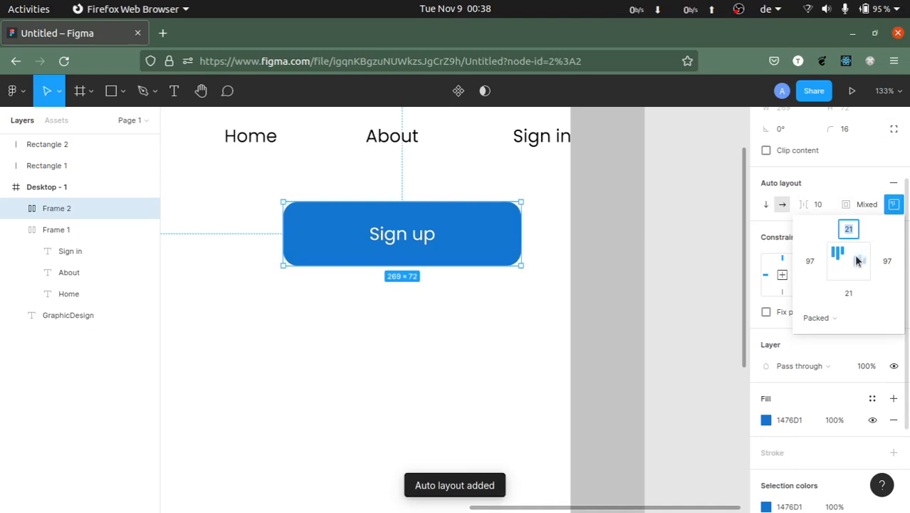
pyautogui.click(552, 242)
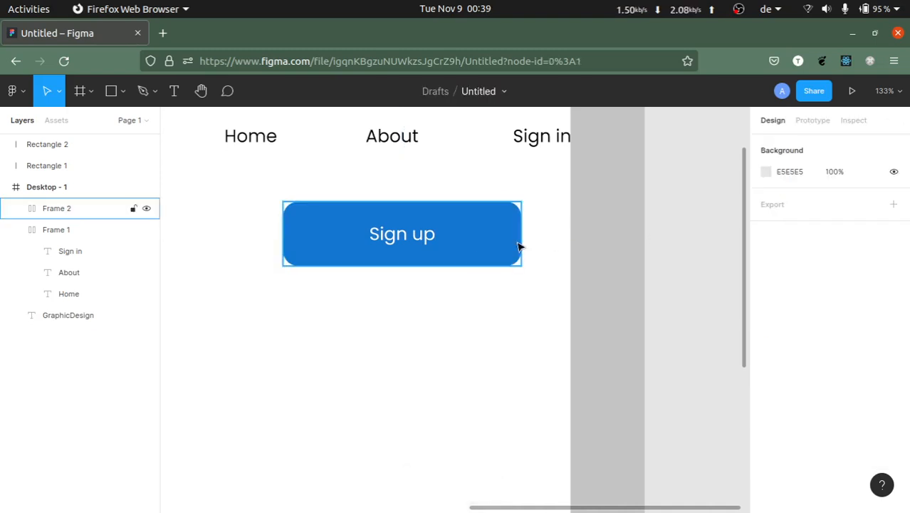
# Step: Widen the Sign up button frame to about 273
pyautogui.click(518, 241)
pyautogui.moveTo(517, 241)
pyautogui.mouseDown()
pyautogui.moveTo(472, 240)
pyautogui.moveTo(524, 244)
pyautogui.mouseUp()
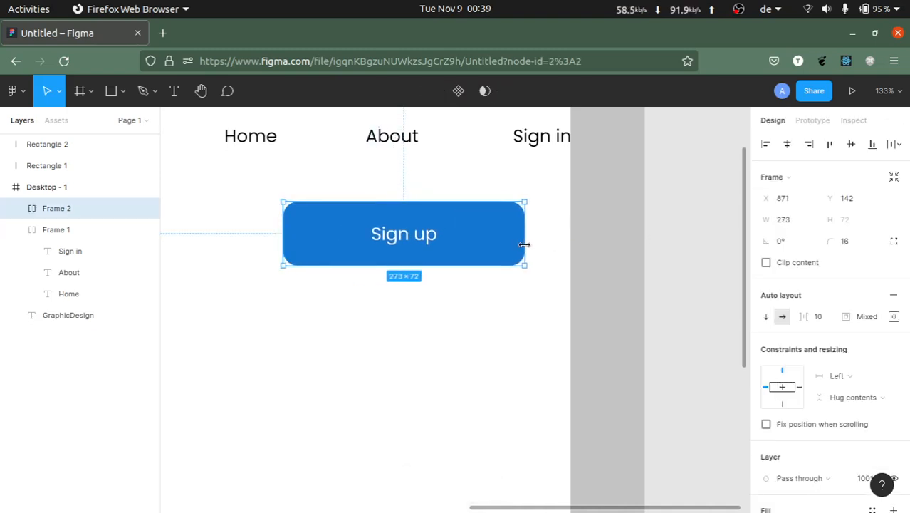
pyautogui.doubleClick(390, 235)
pyautogui.click(396, 328)
pyautogui.click(401, 253)
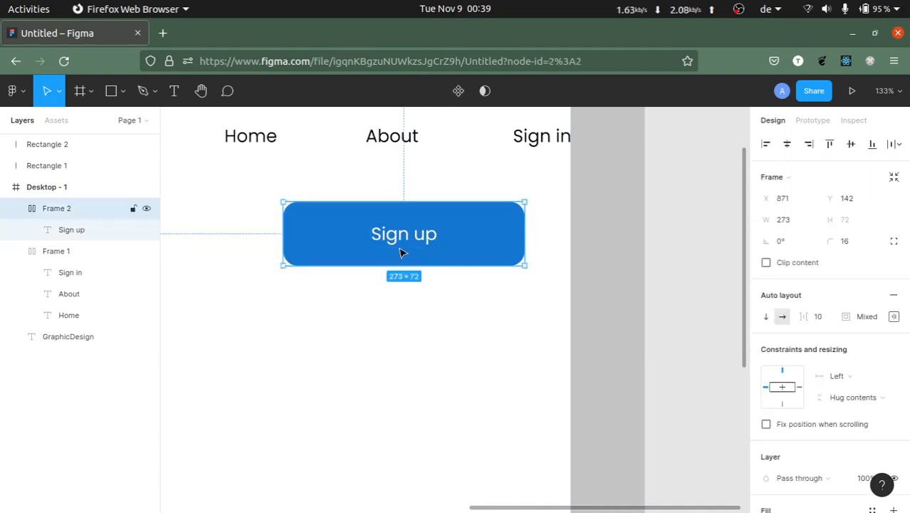
pyautogui.doubleClick(397, 243)
pyautogui.click(352, 288)
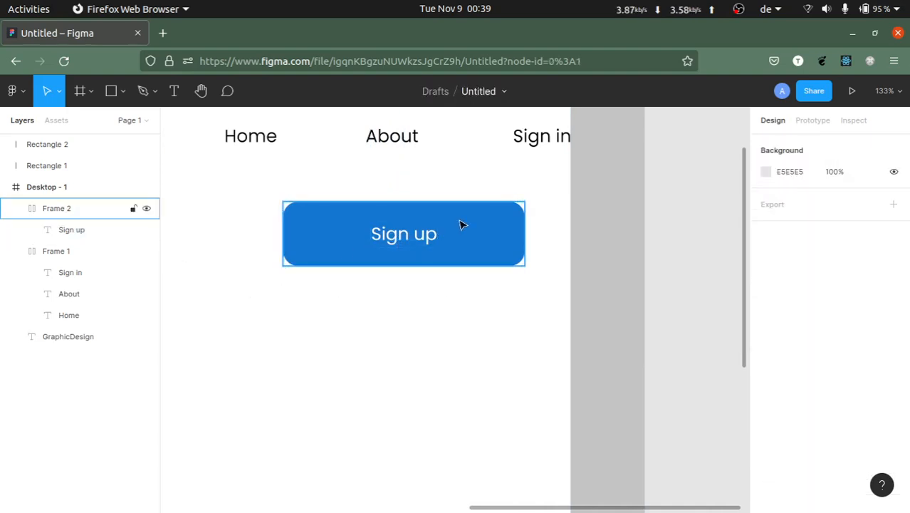
pyautogui.click(499, 237)
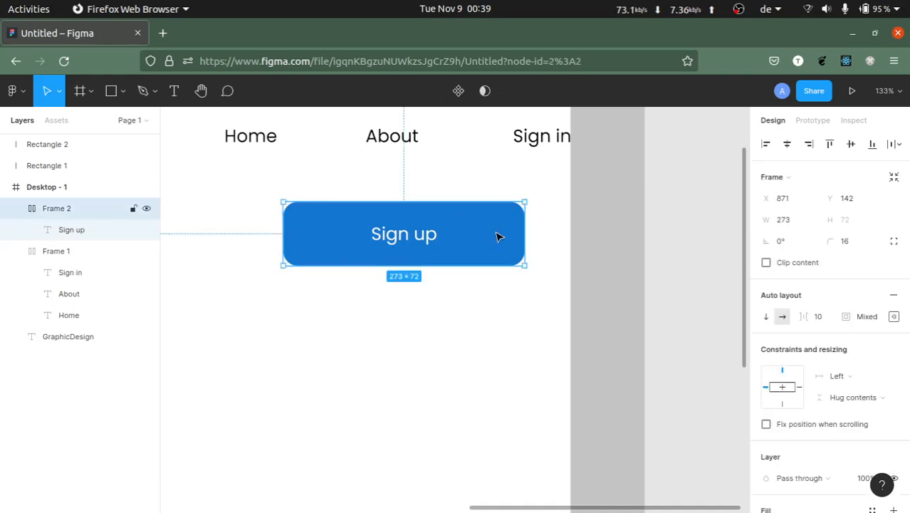
# Step: Move the Sign up button frame into the navigation bar's auto layout frame, after Sign in
pyautogui.keyDown('ctrl'); pyautogui.scroll(-5, 498, 236); pyautogui.keyUp('ctrl')
pyautogui.click(478, 194)
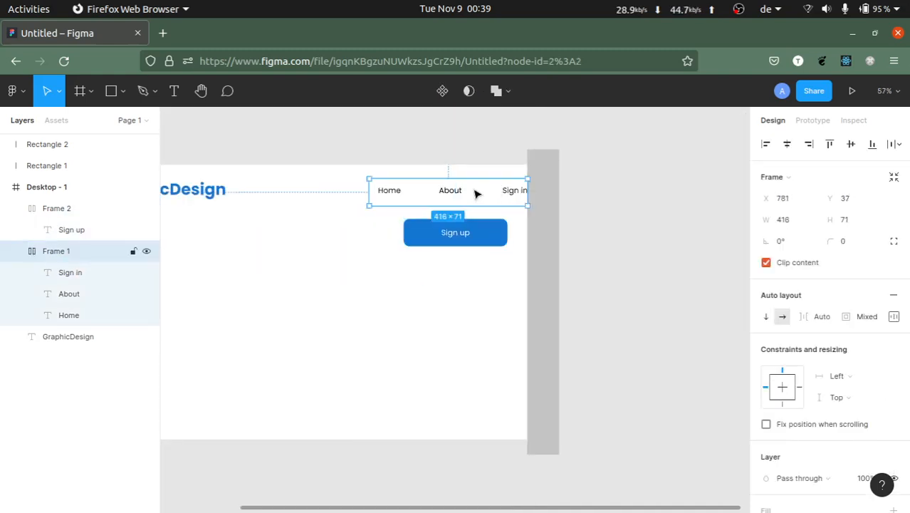
pyautogui.click(503, 244)
pyautogui.moveTo(88, 208); pyautogui.dragTo(86, 259)
pyautogui.click(54, 209)
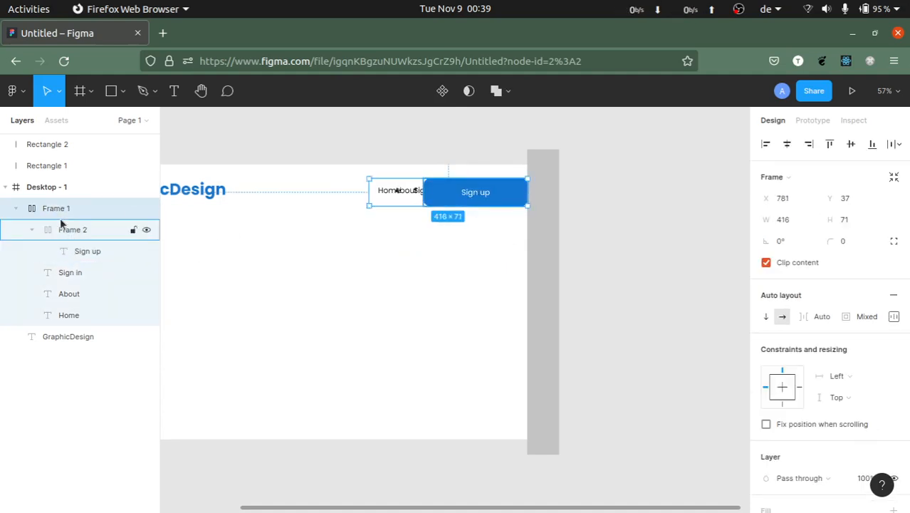
# Step: Widen the navigation frame from its left edge to a width of about 604
pyautogui.click(39, 234)
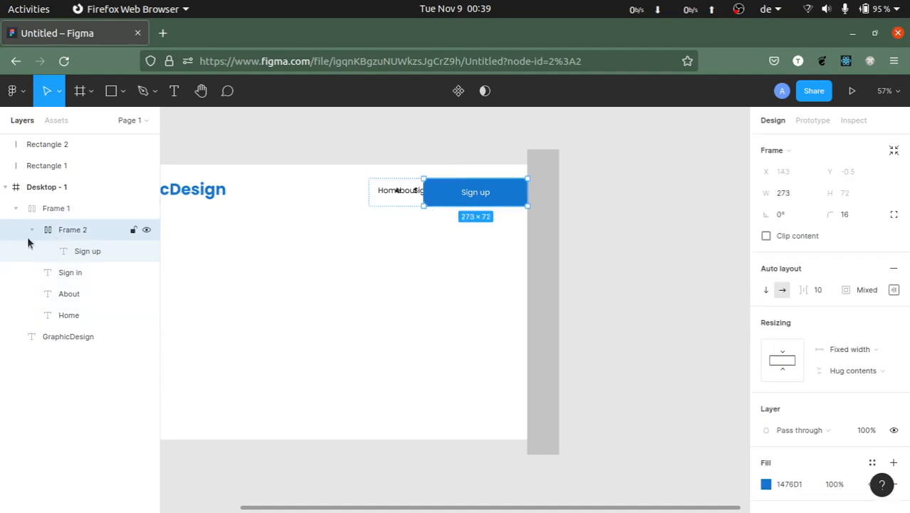
pyautogui.click(31, 229)
pyautogui.click(405, 193)
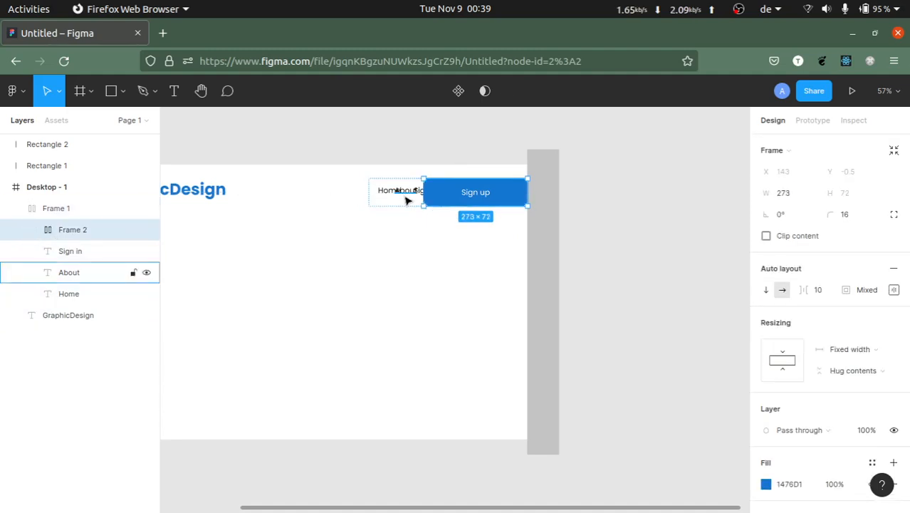
pyautogui.click(64, 209)
pyautogui.moveTo(368, 191); pyautogui.dragTo(298, 194)
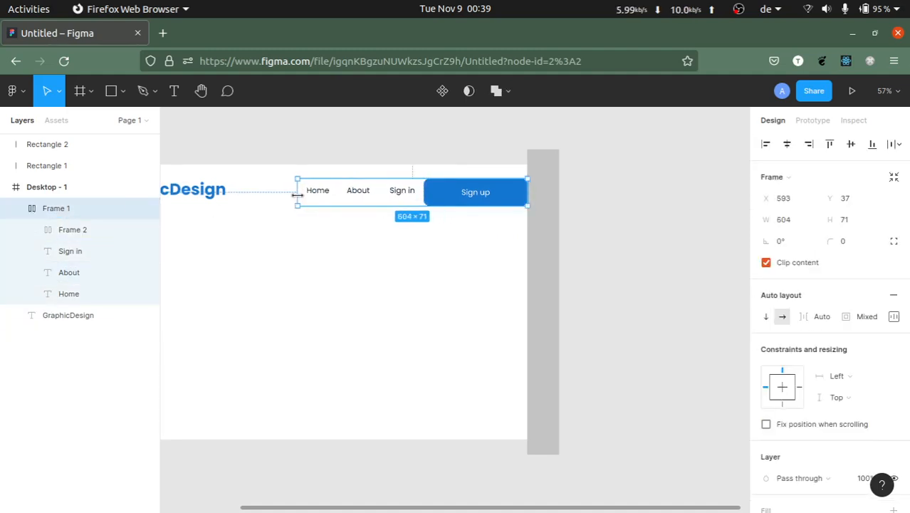
# Step: Try to reduce the Sign up button's height to about 56
pyautogui.click(416, 218)
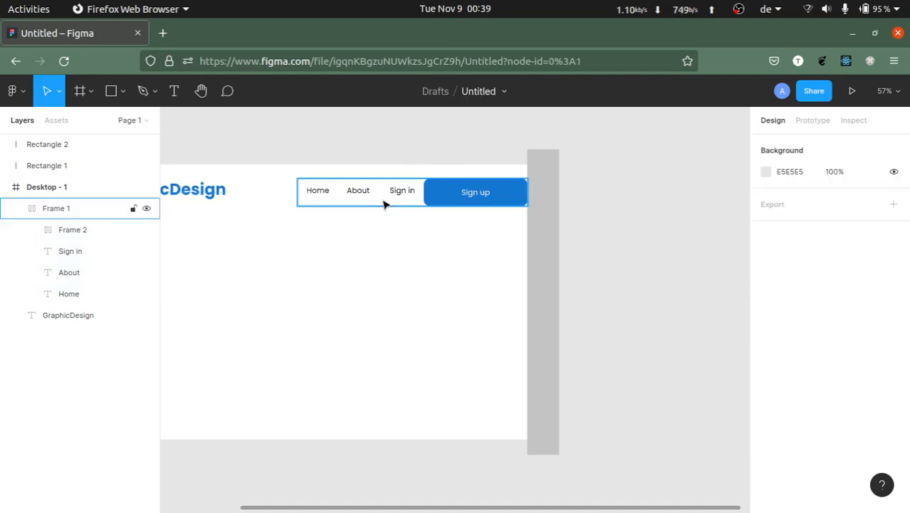
pyautogui.click(400, 198)
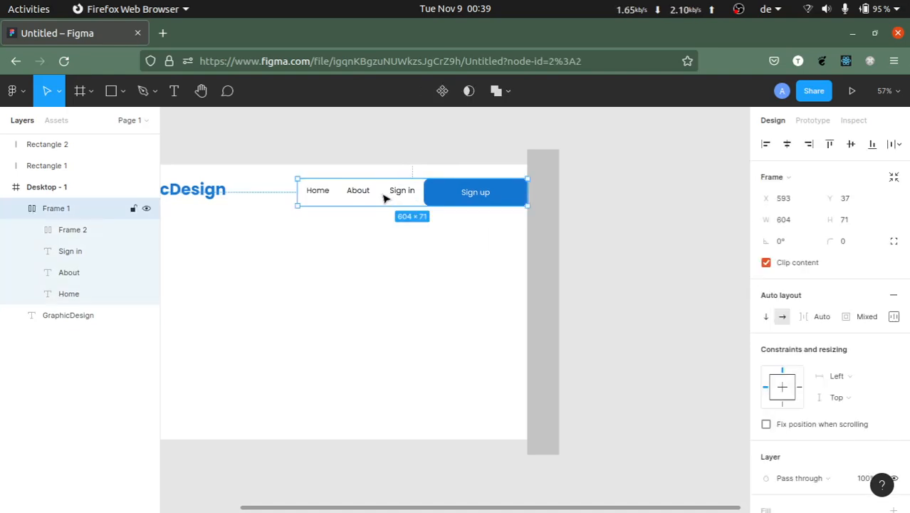
pyautogui.click(399, 198)
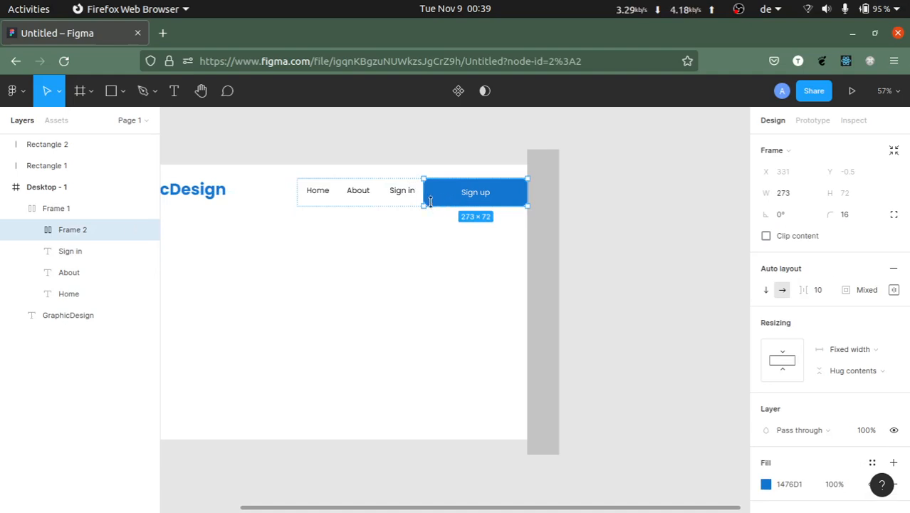
pyautogui.click(437, 205)
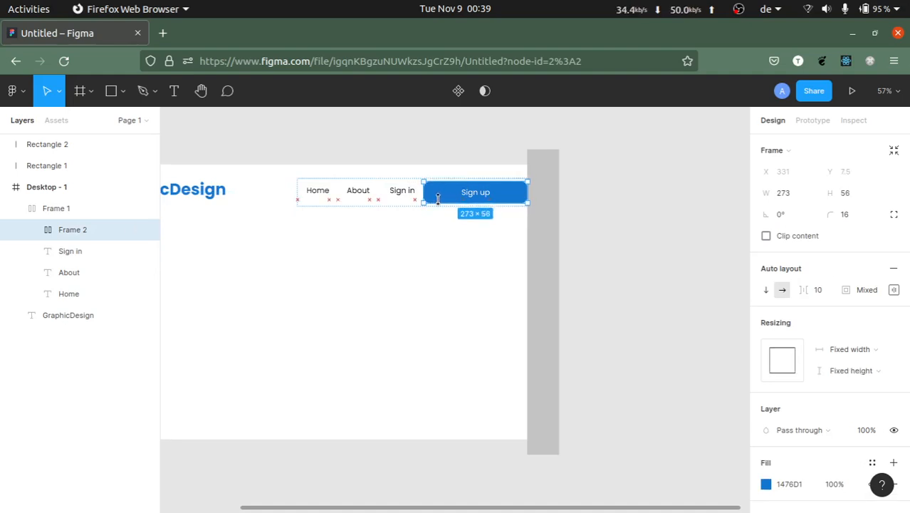
# Step: Narrow the navigation link text boxes so they fit closely around their words
pyautogui.click(405, 196)
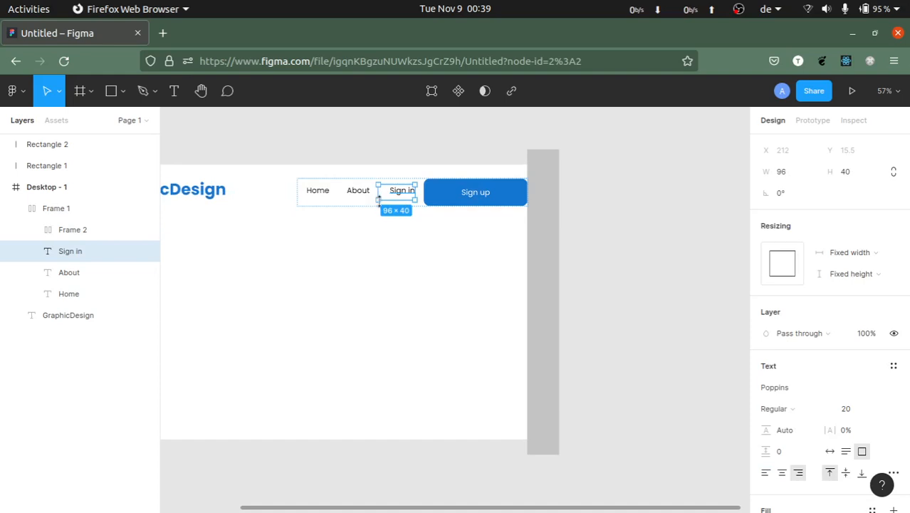
pyautogui.press('alt')
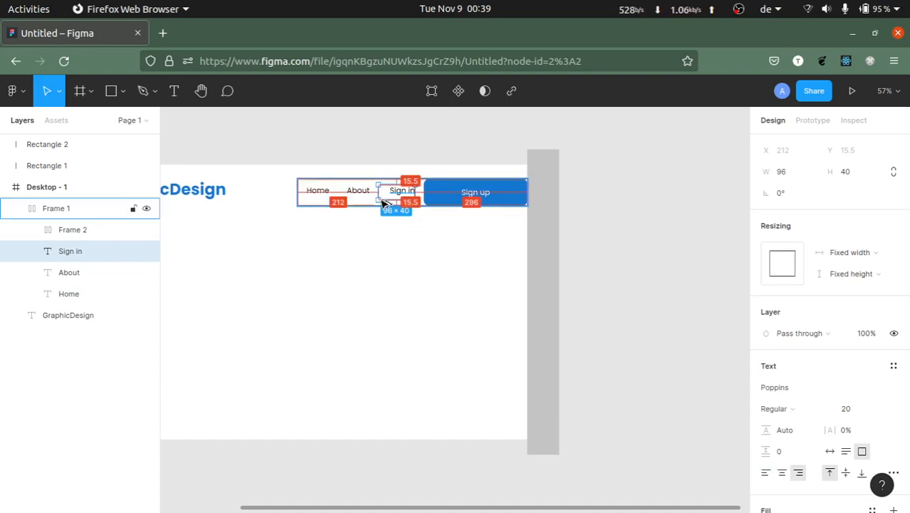
pyautogui.scroll(2, 383, 203)
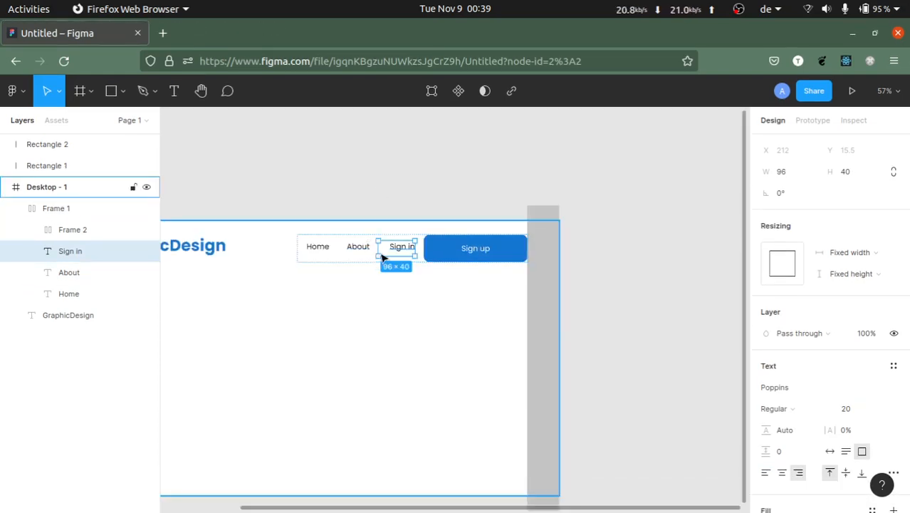
pyautogui.scroll(5, 382, 258)
pyautogui.moveTo(374, 260); pyautogui.dragTo(293, 246)
pyautogui.click(354, 252)
pyautogui.hscroll(-3, 296, 317)
pyautogui.click(299, 233)
pyautogui.click(300, 331)
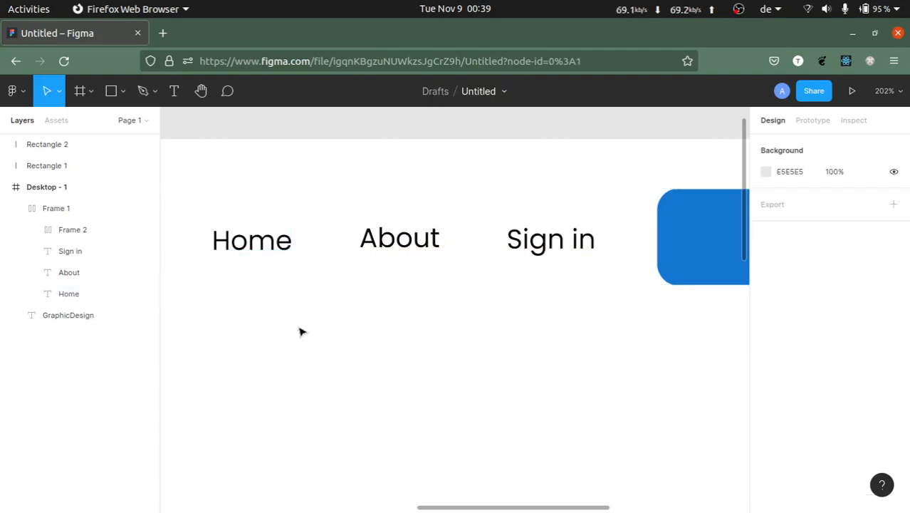
pyautogui.scroll(-3, 301, 331)
pyautogui.scroll(3, 300, 331)
pyautogui.press('alt')
pyautogui.rightClick(300, 331)
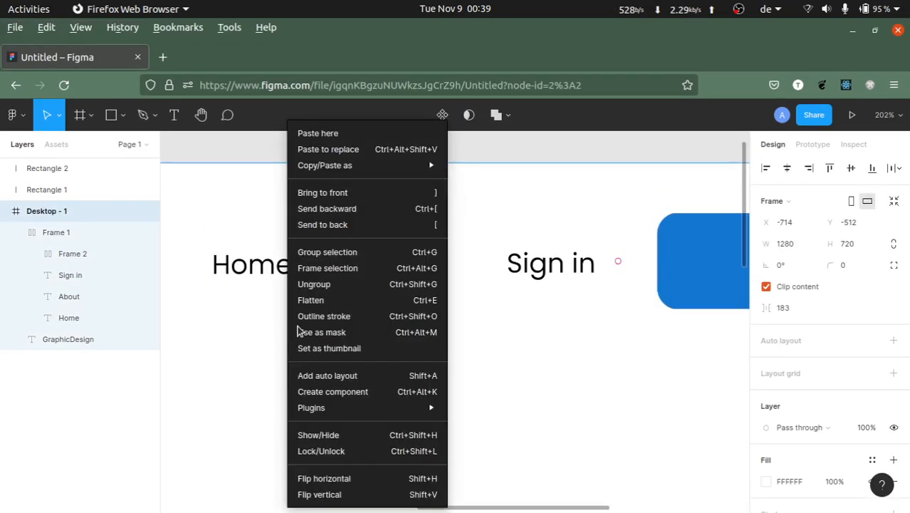
pyautogui.click(292, 363)
pyautogui.scroll(3, 292, 363)
pyautogui.scroll(-6, 292, 363)
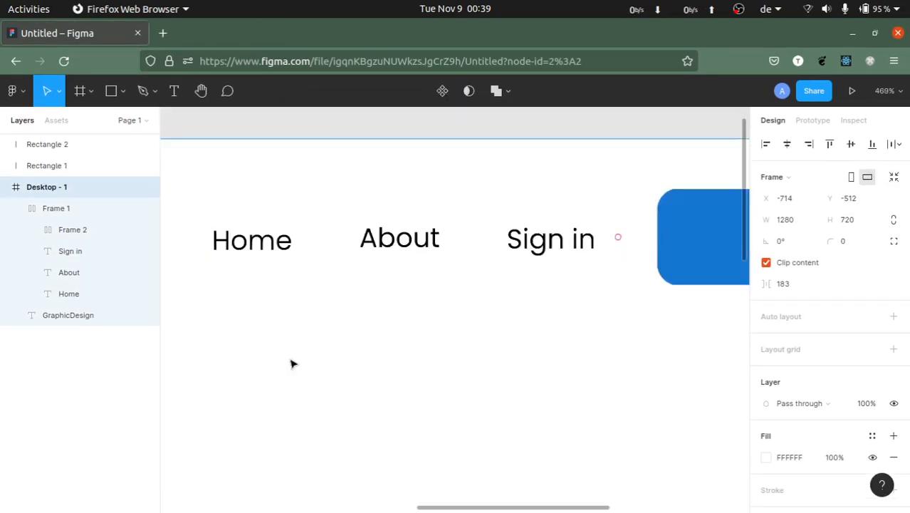
# Step: Narrow the Sign up button from its left edge to a width of about 196
pyautogui.scroll(-3, 290, 363)
pyautogui.hscroll(-3, 345, 369)
pyautogui.click(498, 325)
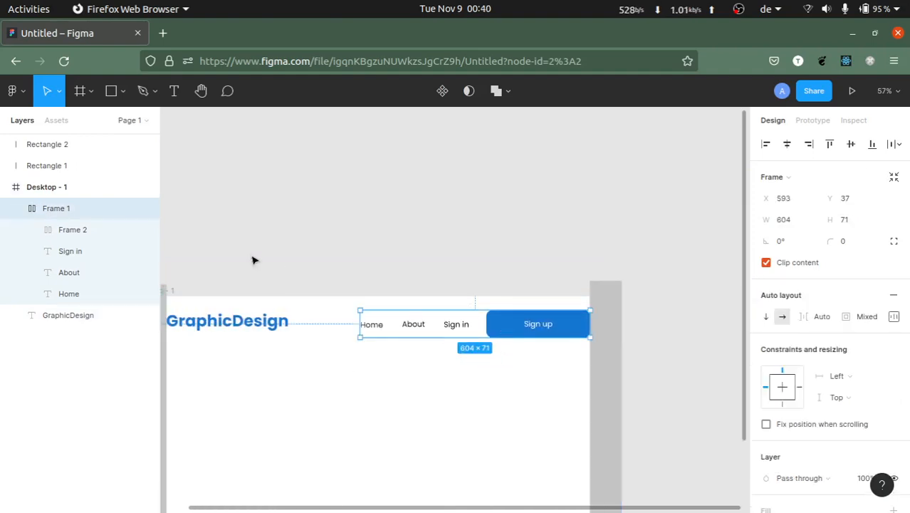
pyautogui.click(514, 323)
pyautogui.moveTo(485, 321); pyautogui.dragTo(515, 324)
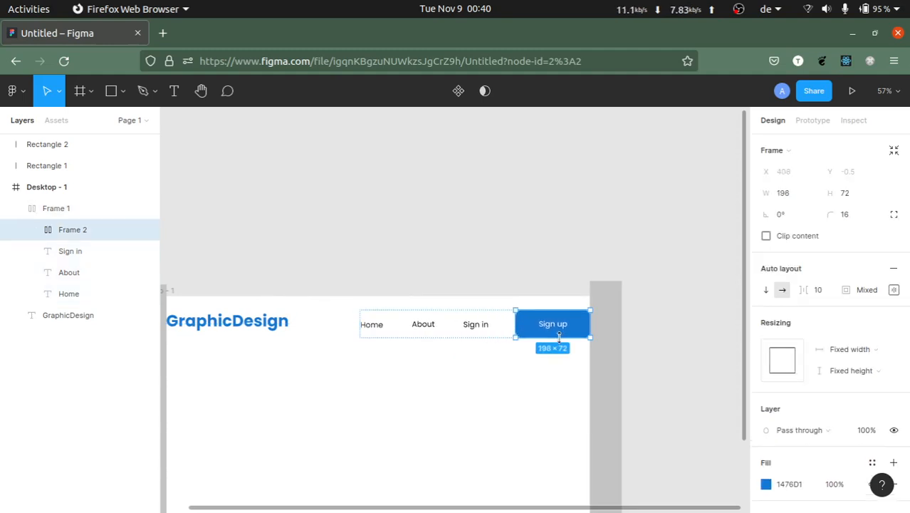
# Step: Reduce the Sign up button's height to about 58, keeping it vertically centered in the navigation bar
pyautogui.scroll(2, 560, 335)
pyautogui.scroll(-1, 560, 335)
pyautogui.press('alt')
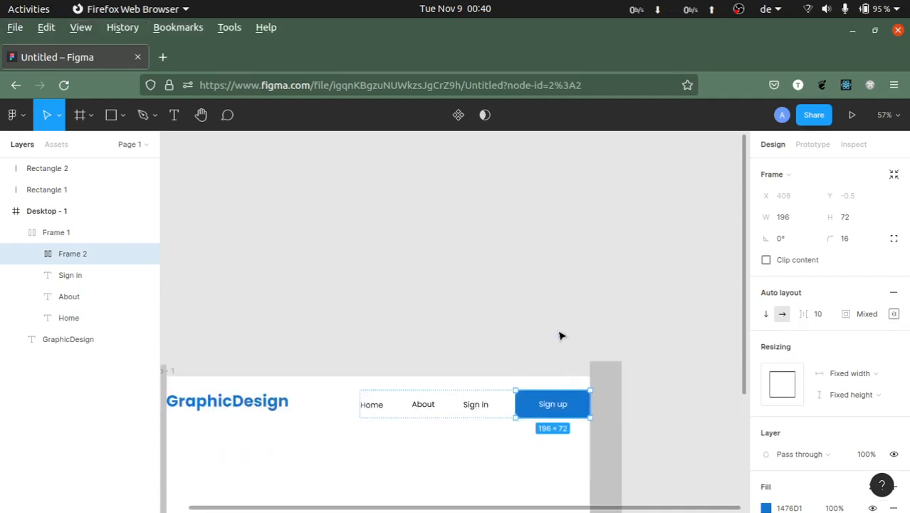
pyautogui.scroll(-2, 527, 354)
pyautogui.scroll(5, 527, 355)
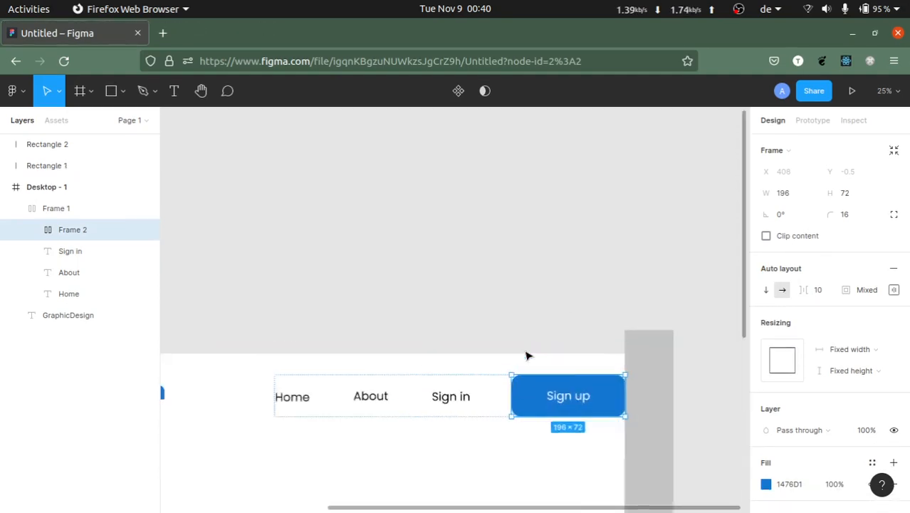
pyautogui.click(504, 329)
pyautogui.scroll(-2, 540, 335)
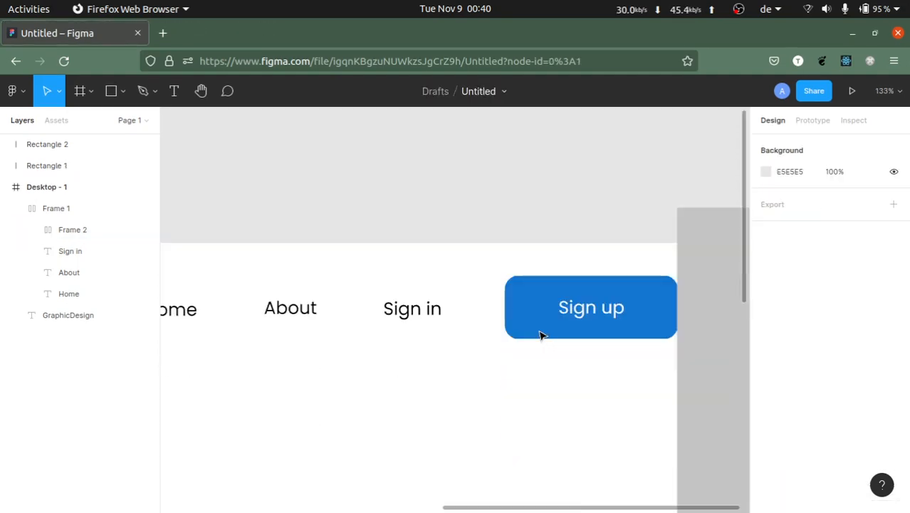
pyautogui.click(639, 299)
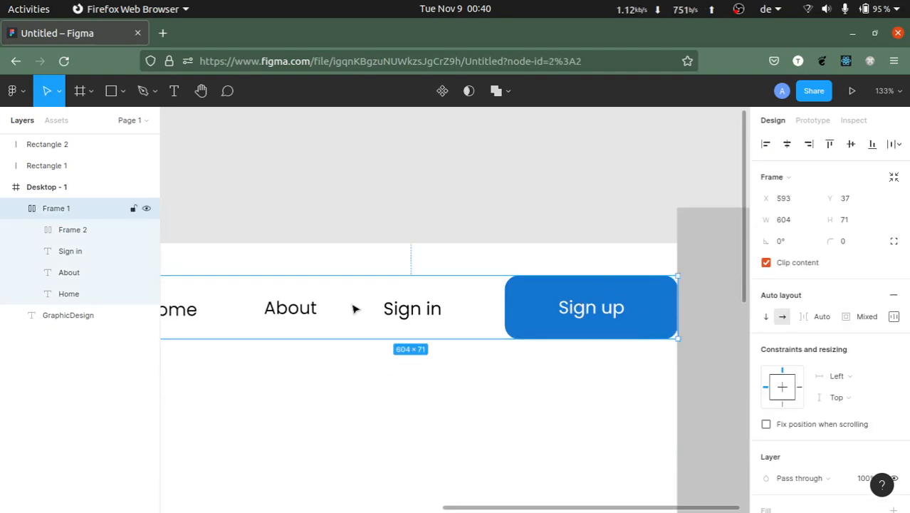
pyautogui.click(73, 229)
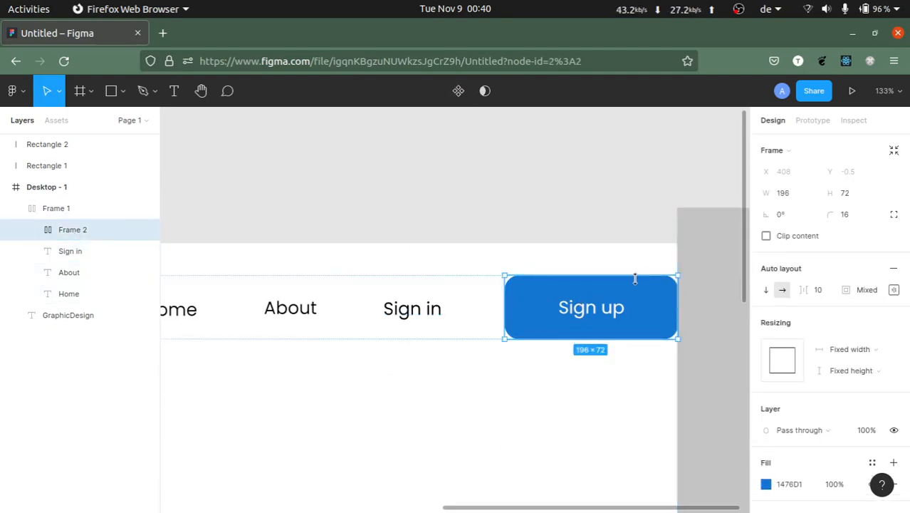
pyautogui.moveTo(634, 277); pyautogui.dragTo(635, 286)
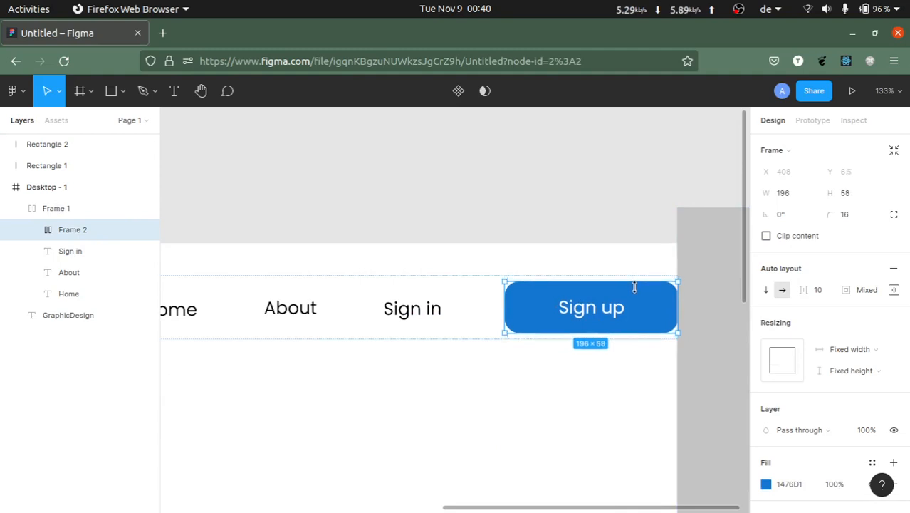
pyautogui.click(544, 373)
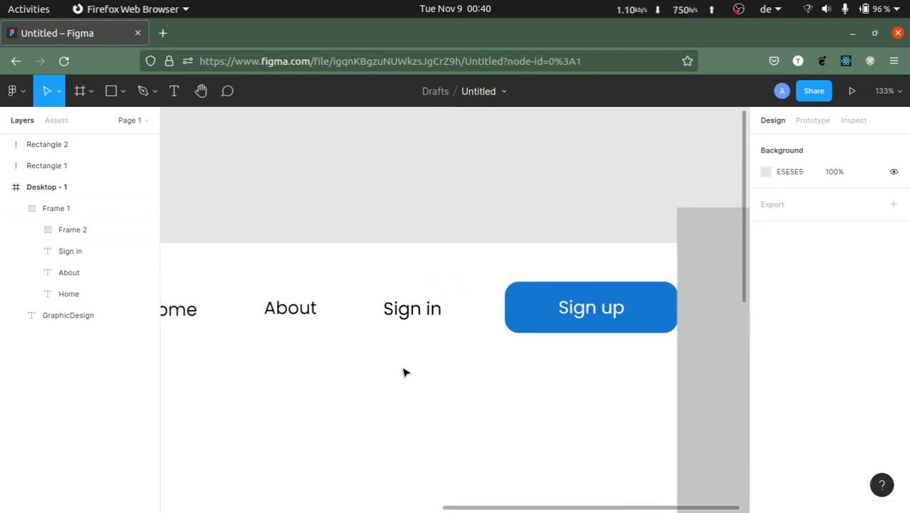
# Step: Delete the two grey margin guide rectangles at the right and left sides of the desktop page
pyautogui.hscroll(-3, 409, 370)
pyautogui.hscroll(3, 539, 307)
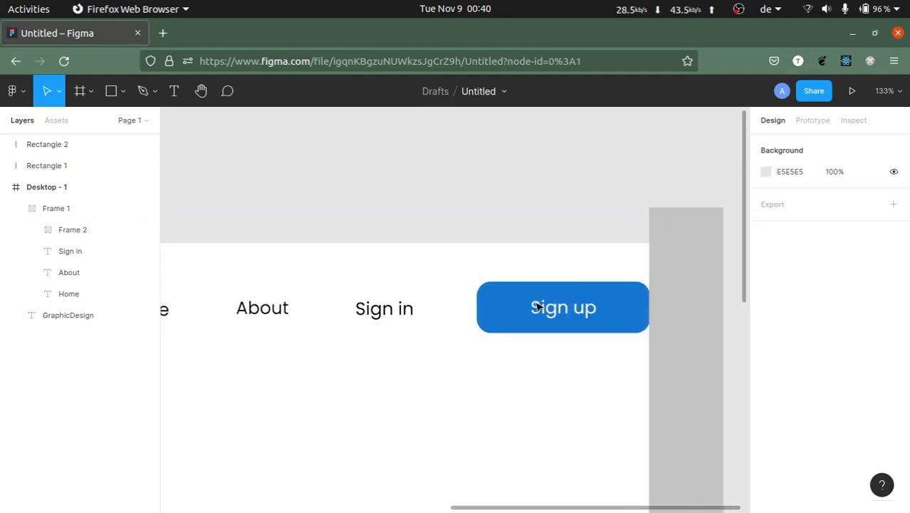
pyautogui.click(656, 286)
pyautogui.press('Delete')
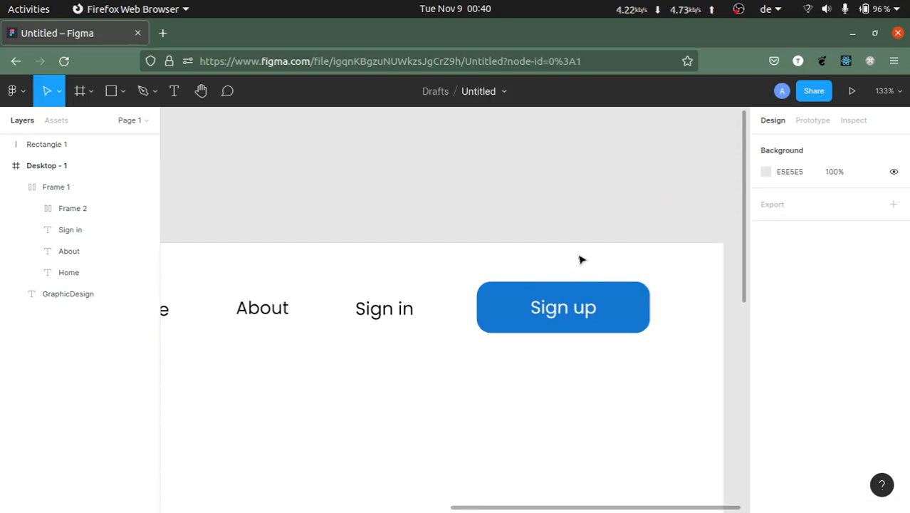
pyautogui.hscroll(-5, 580, 260)
pyautogui.hscroll(-15, 438, 259)
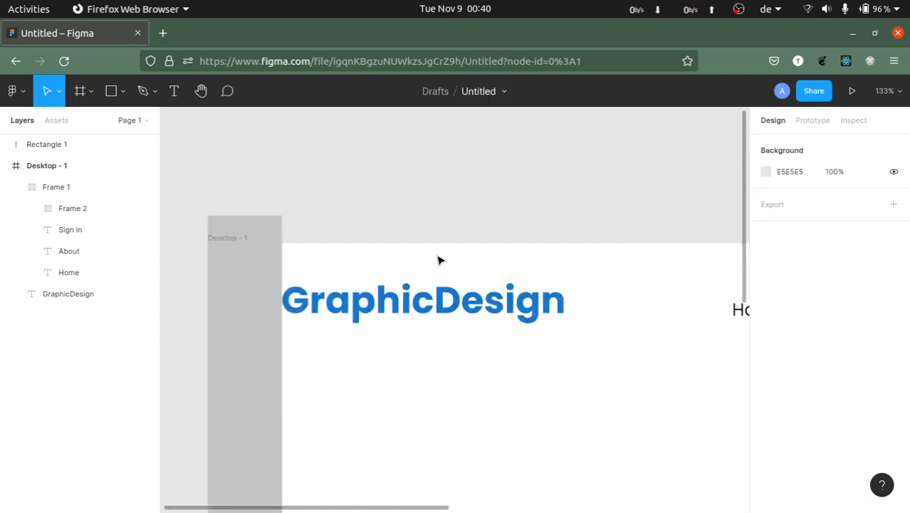
pyautogui.click(243, 299)
pyautogui.press('Delete')
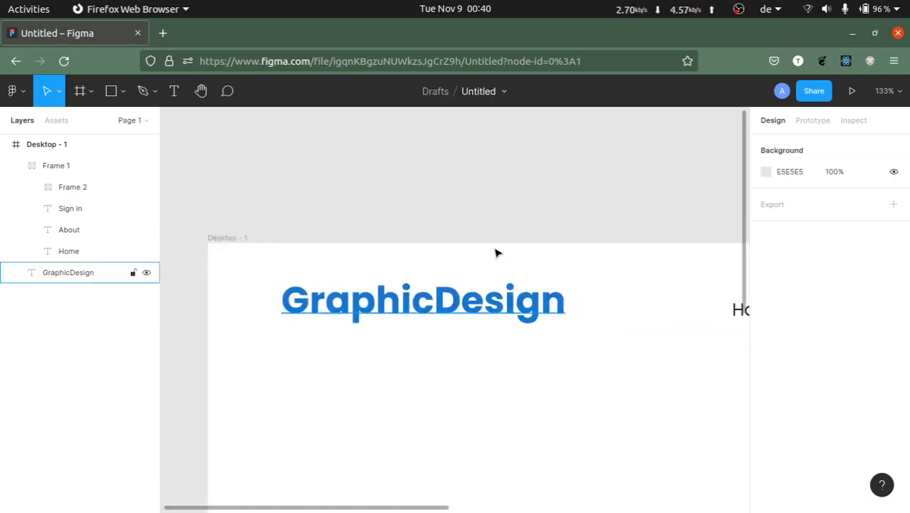
# Step: Narrow the navigation frame from its left edge to a width of about 520
pyautogui.scroll(-5, 509, 250)
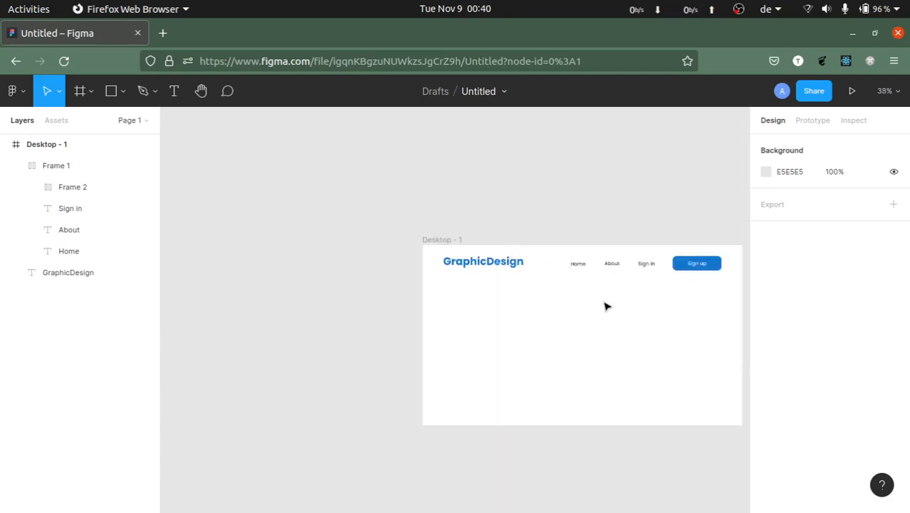
pyautogui.hscroll(2, 605, 306)
pyautogui.click(531, 265)
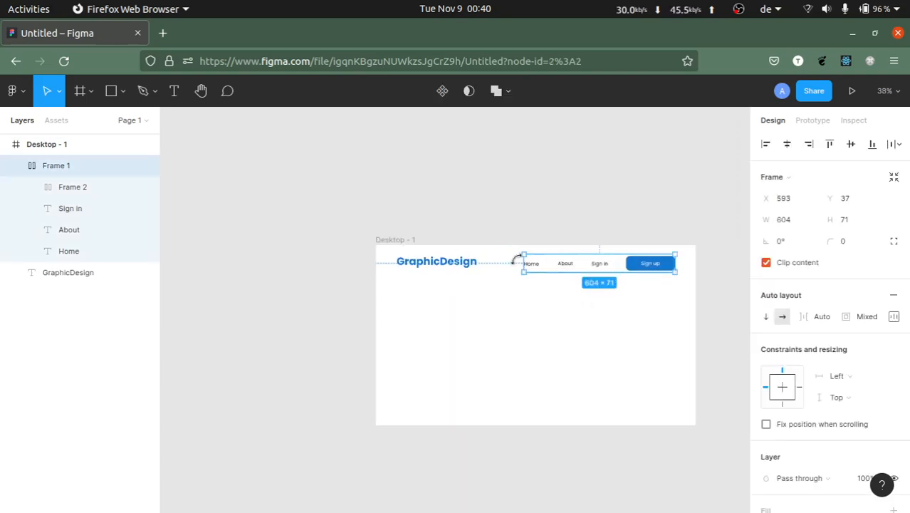
pyautogui.moveTo(524, 264); pyautogui.dragTo(543, 264)
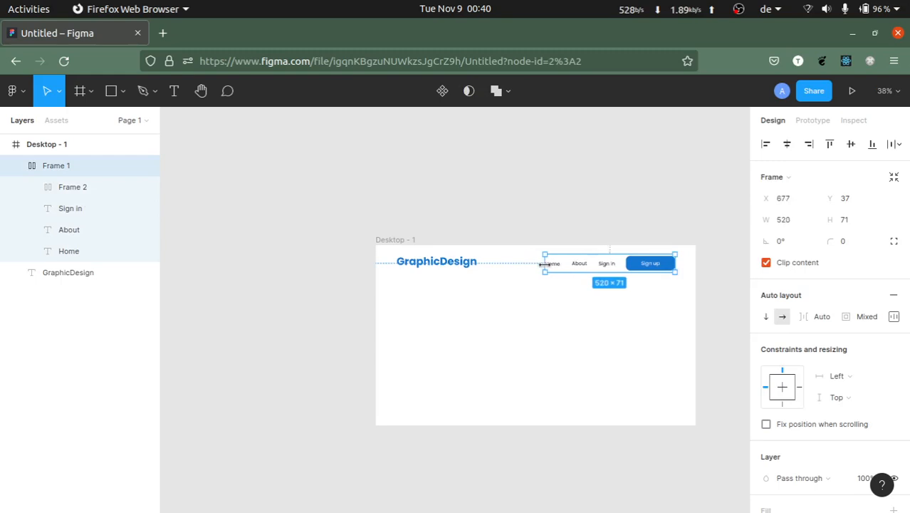
pyautogui.click(551, 297)
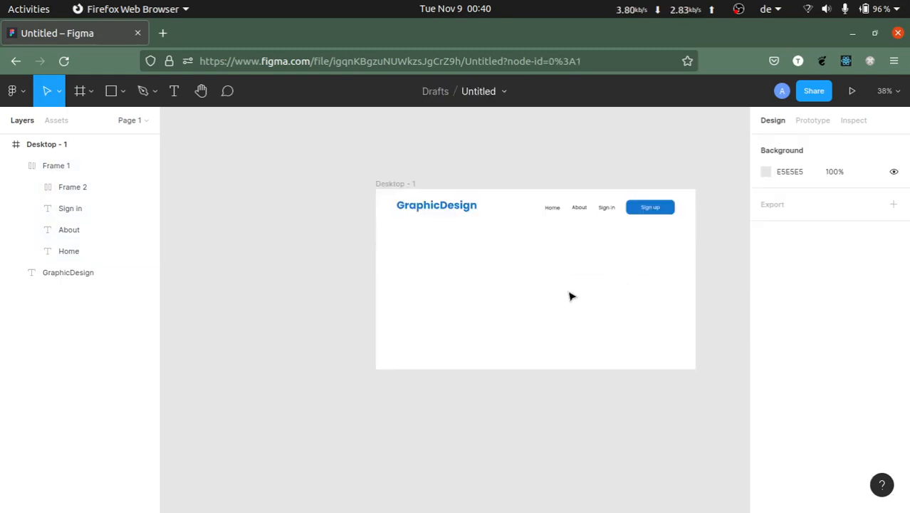
# Step: Make the navigation frame's height hug its contents
pyautogui.scroll(3, 587, 263)
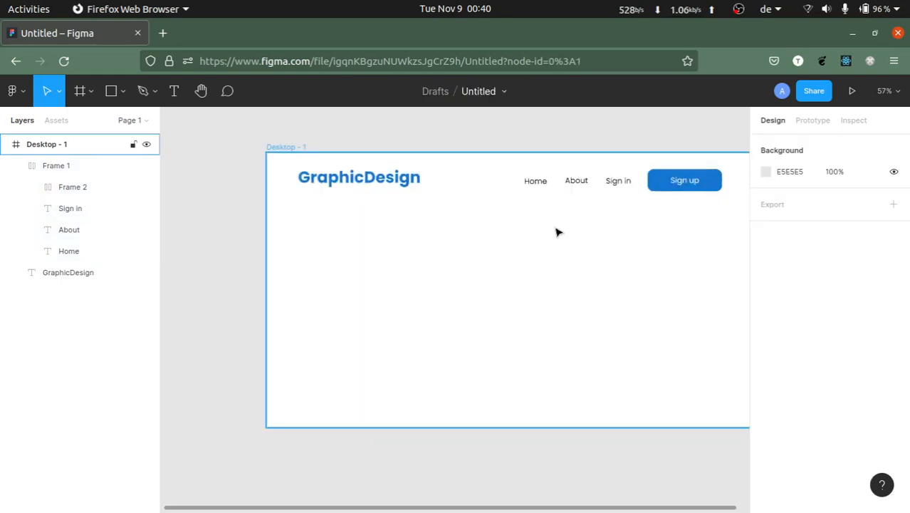
pyautogui.hscroll(2, 608, 224)
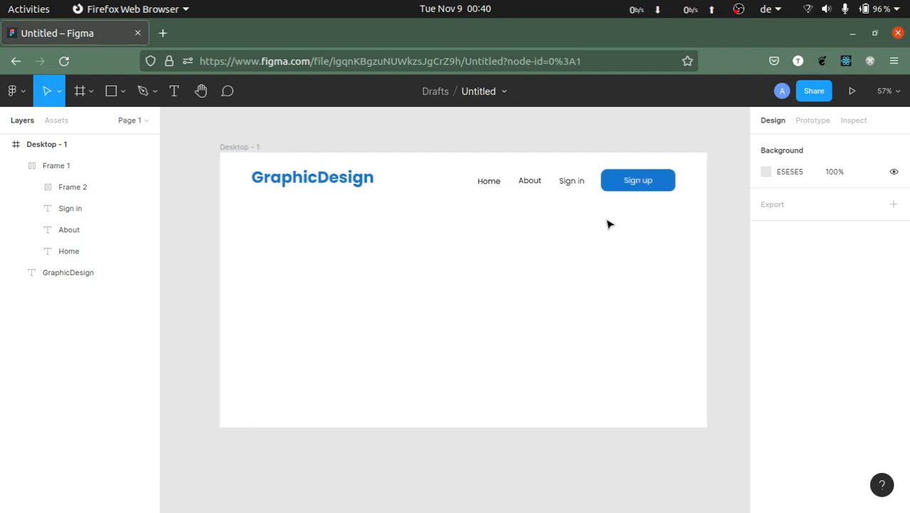
pyautogui.click(610, 171)
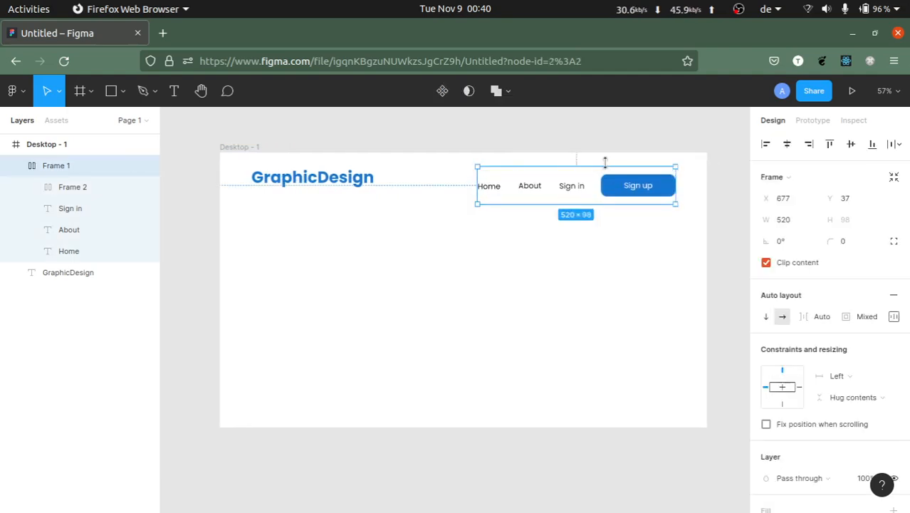
# Step: Reduce the navigation frame's height to 78 and move it to X 691, Y 25, level with the GraphicDesign logo
pyautogui.moveTo(605, 166); pyautogui.dragTo(602, 187)
pyautogui.click(559, 208)
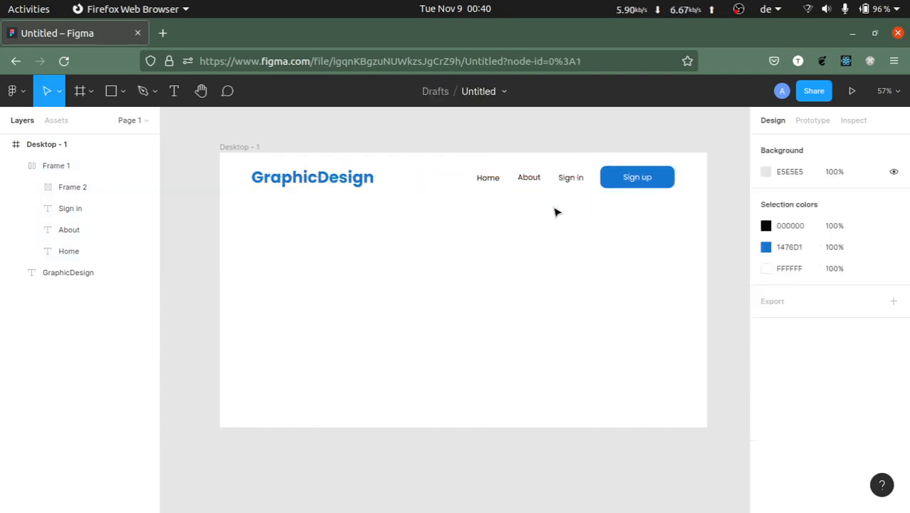
pyautogui.scroll(3, 568, 213)
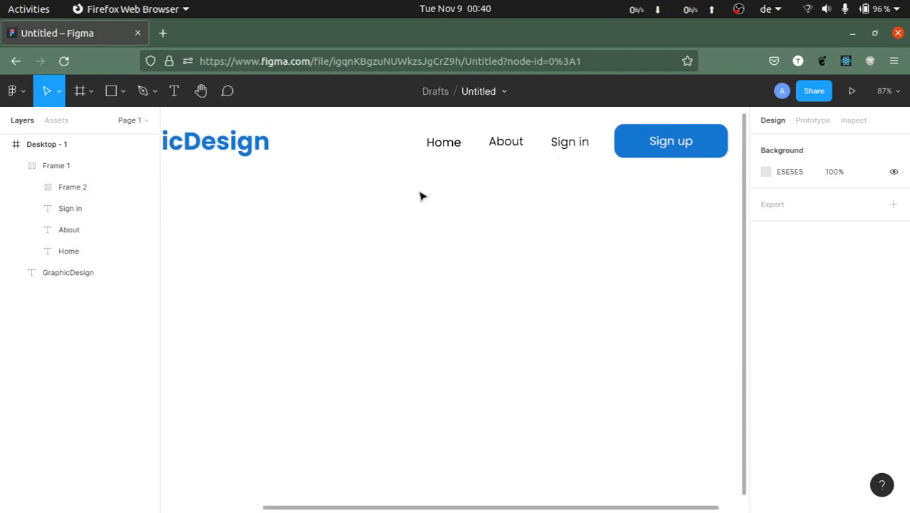
pyautogui.hscroll(-5, 420, 195)
pyautogui.hscroll(2, 499, 189)
pyautogui.hscroll(1, 578, 179)
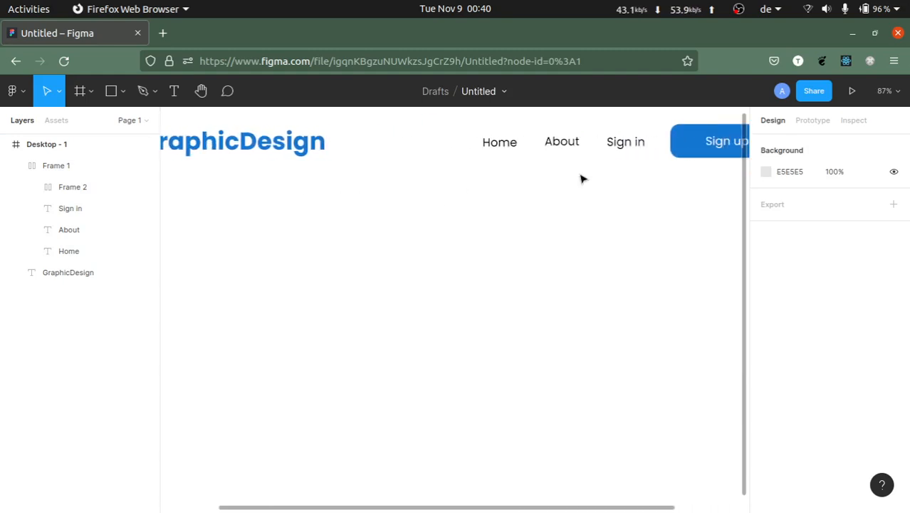
pyautogui.click(653, 143)
pyautogui.moveTo(653, 147); pyautogui.dragTo(662, 143)
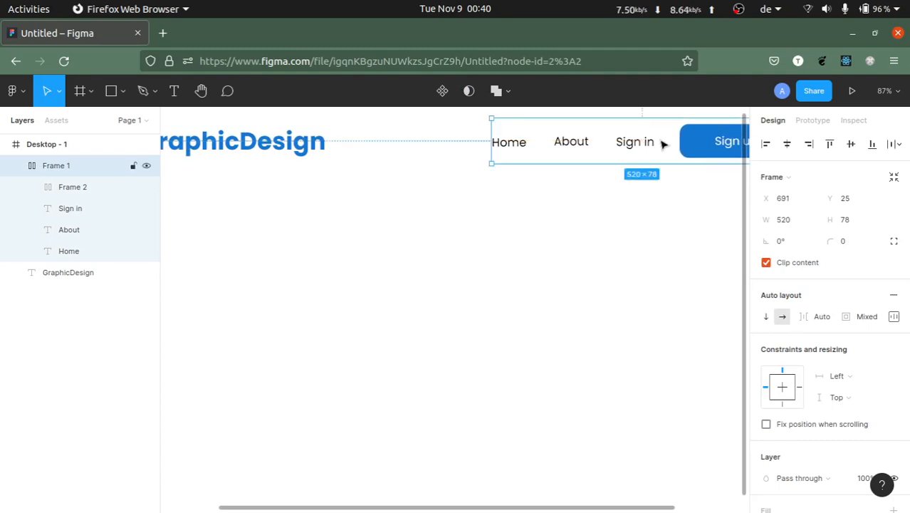
pyautogui.click(623, 259)
pyautogui.hscroll(3, 583, 260)
pyautogui.scroll(-3, 580, 259)
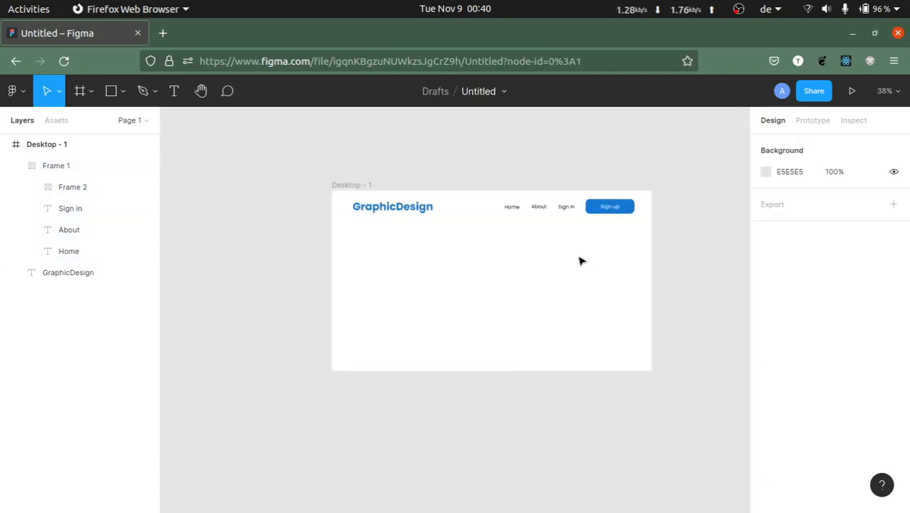
# Step: Narrow the navigation frame from its left edge to a width of about 460
pyautogui.scroll(2, 556, 242)
pyautogui.click(530, 193)
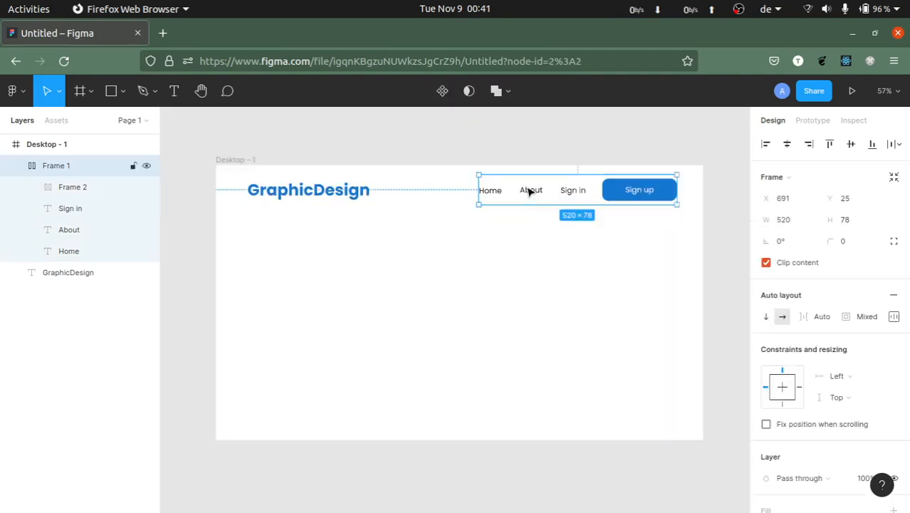
pyautogui.moveTo(484, 191); pyautogui.dragTo(501, 191)
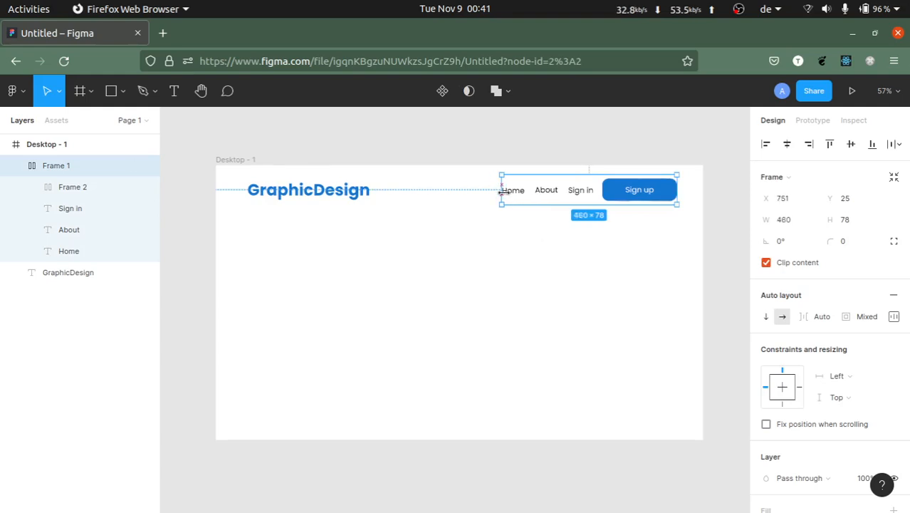
# Step: Shrink the About link's text box in the navigation frame to about 61 × 27
pyautogui.click(543, 191)
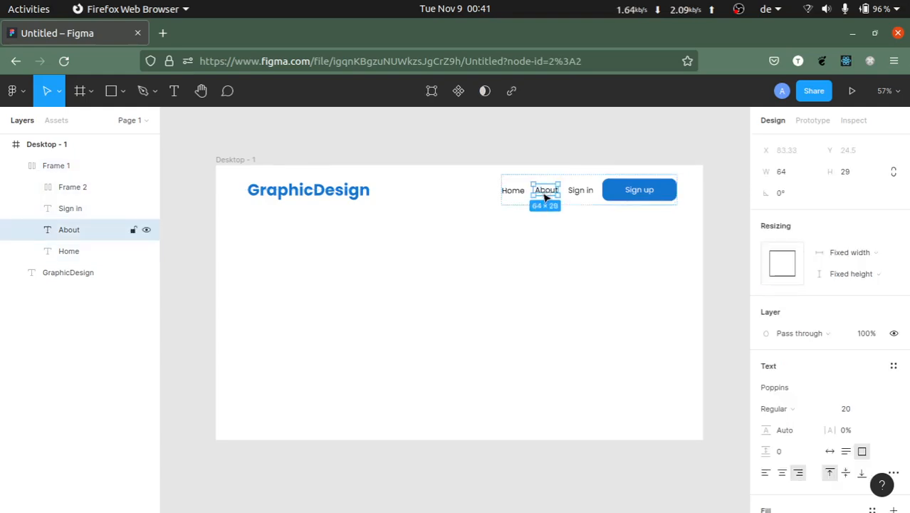
pyautogui.moveTo(531, 183); pyautogui.dragTo(532, 184)
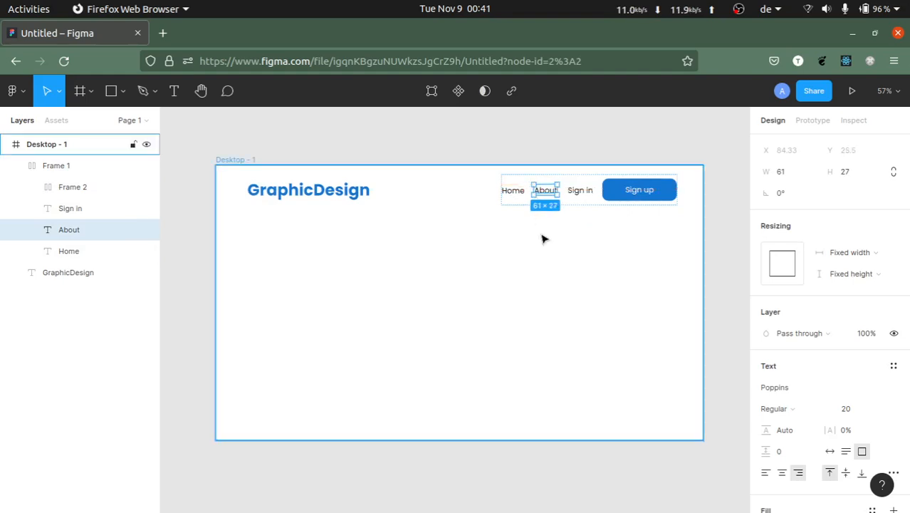
pyautogui.scroll(4, 544, 239)
pyautogui.scroll(-2, 544, 238)
pyautogui.click(519, 204)
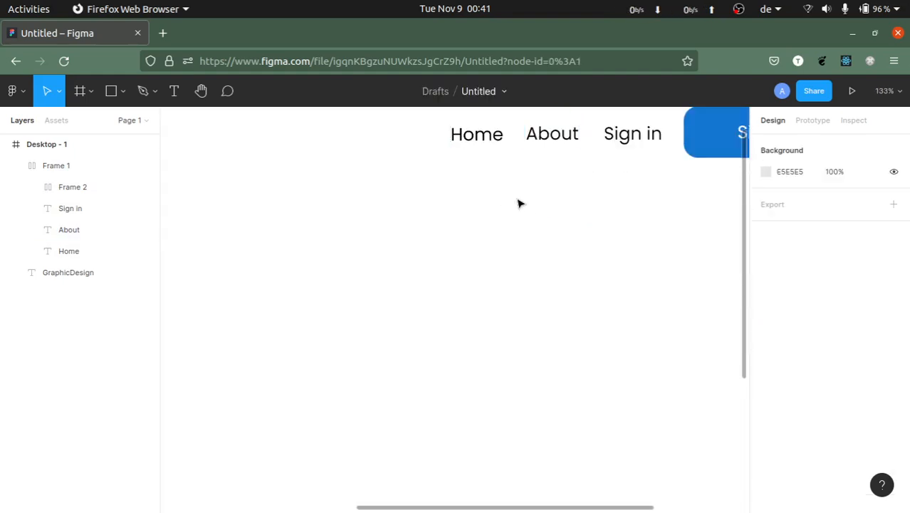
# Step: Slightly enlarge the Home link's text box from its upper-right corner to line its text up with the About link
pyautogui.click(481, 141)
pyautogui.click(484, 140)
pyautogui.scroll(3, 483, 187)
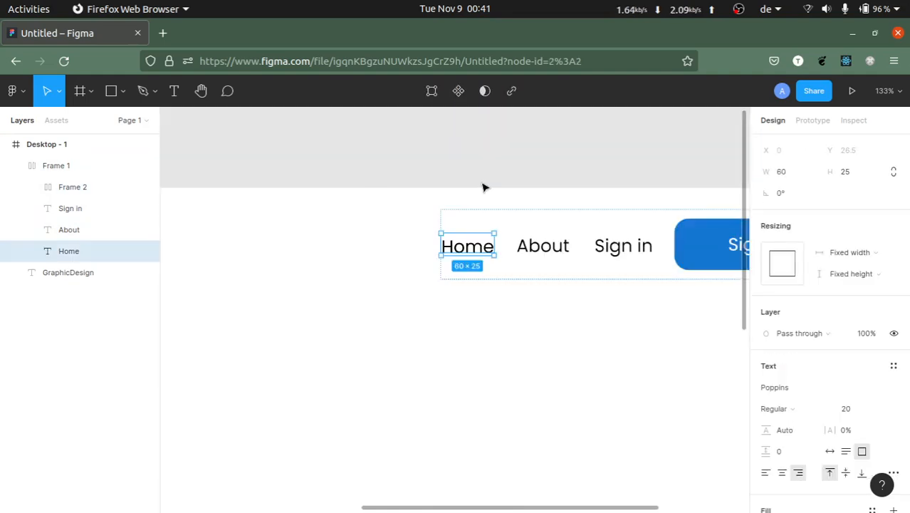
pyautogui.moveTo(494, 232); pyautogui.dragTo(497, 231)
pyautogui.click(371, 283)
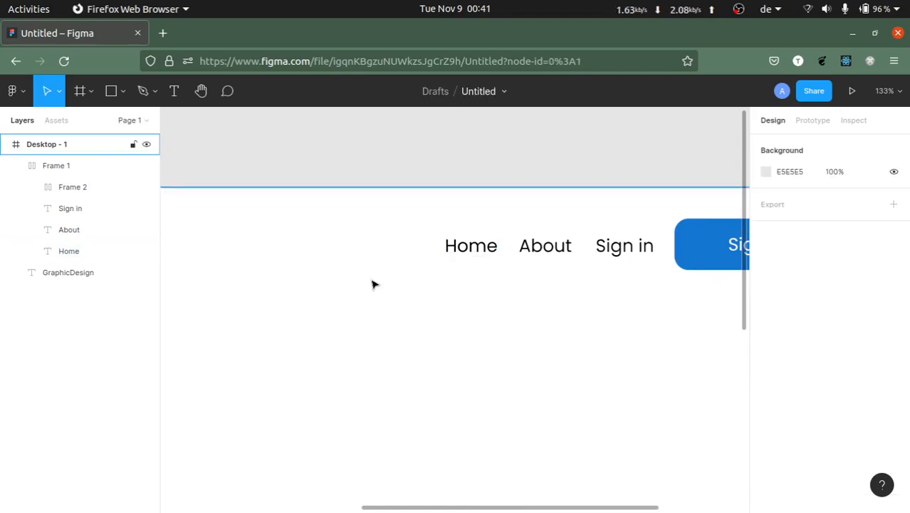
pyautogui.scroll(-3, 372, 284)
pyautogui.hscroll(-3, 436, 309)
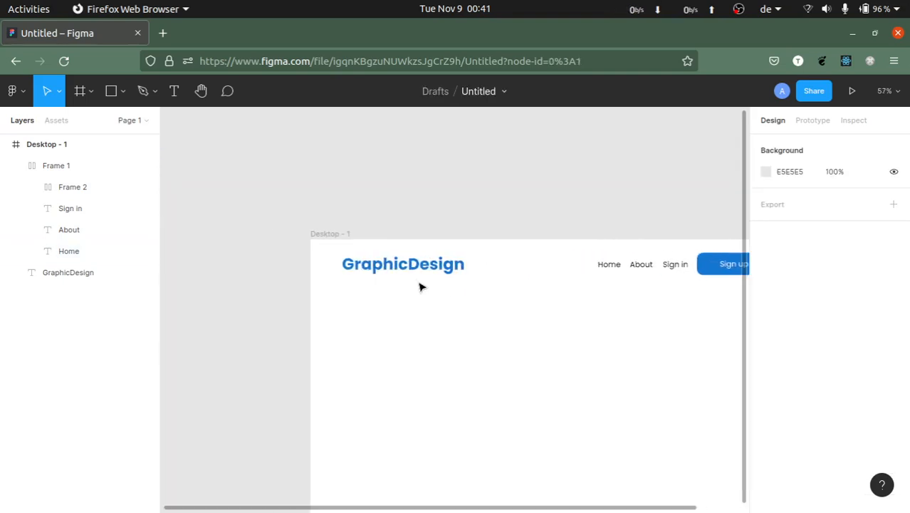
# Step: Widen the navigation frame holding Home, About, Sign in and Sign up slightly by extending its left edge
pyautogui.scroll(-3, 420, 285)
pyautogui.hscroll(2, 364, 278)
pyautogui.scroll(3, 364, 278)
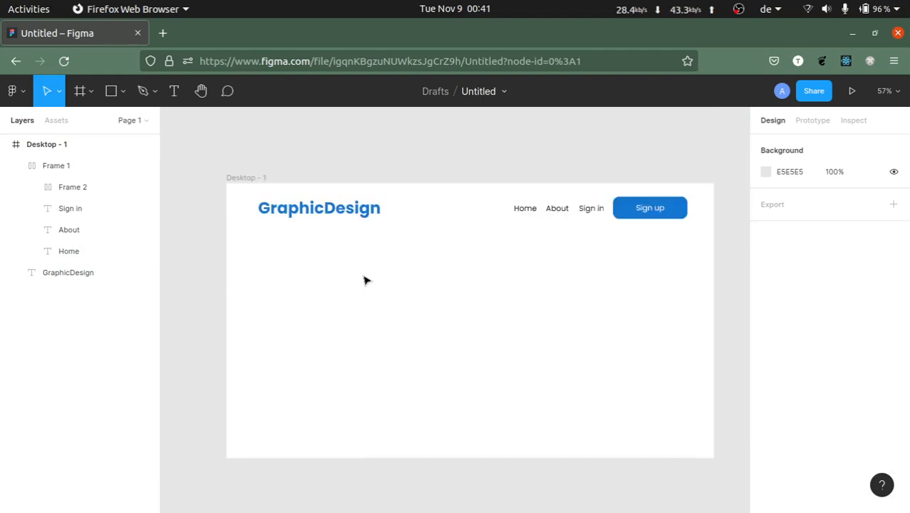
pyautogui.click(513, 209)
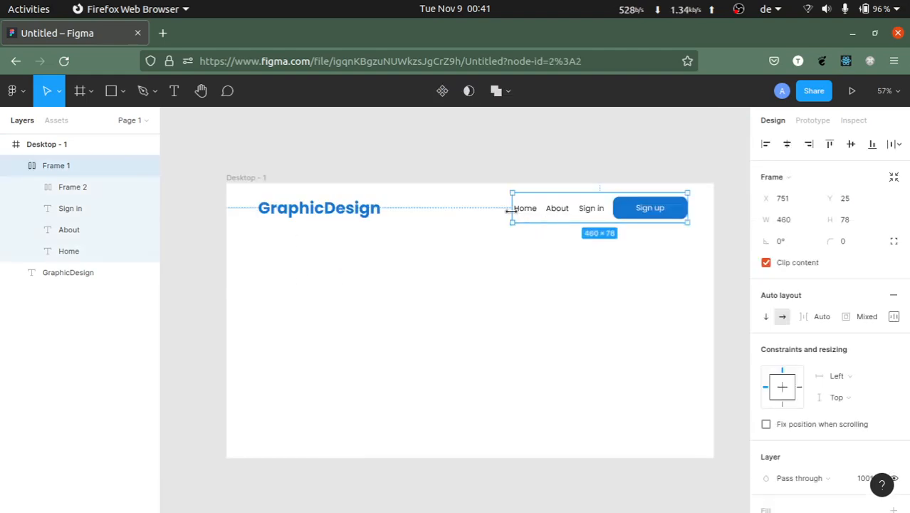
pyautogui.moveTo(509, 210); pyautogui.dragTo(501, 209)
pyautogui.click(388, 317)
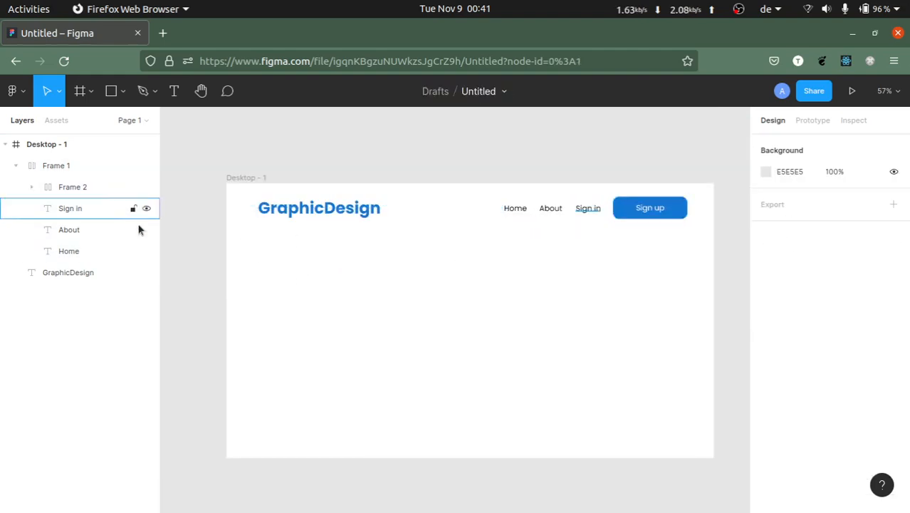
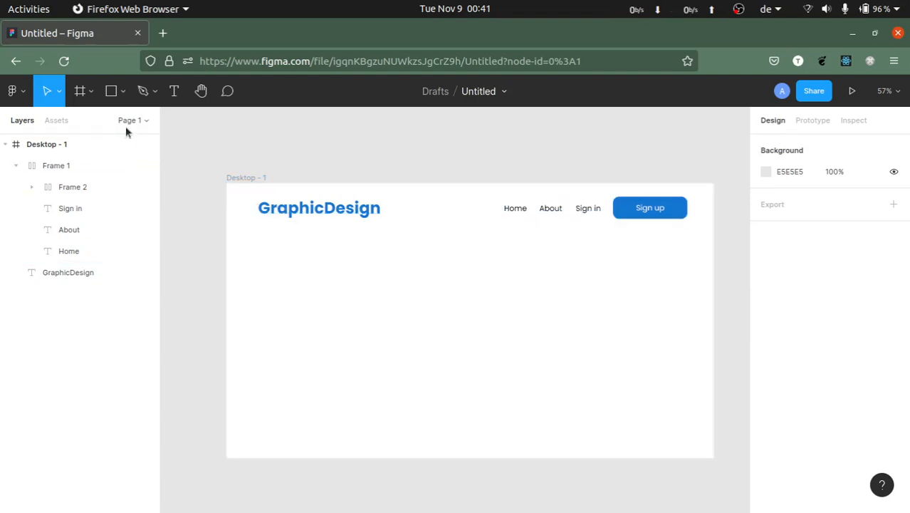
# Step: Add a left-aligned text box about 693 × 163 below the logo reading "Become one among the top 1% developers in the world"
pyautogui.click(179, 96)
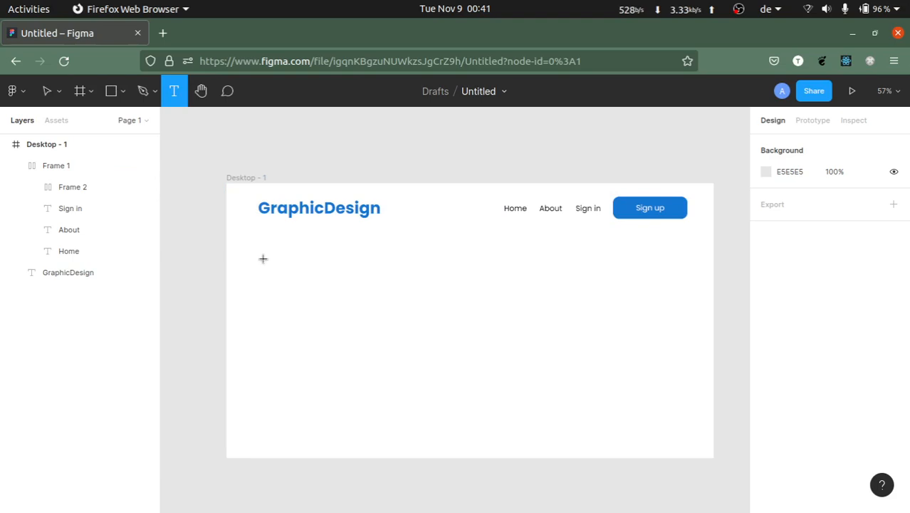
pyautogui.moveTo(263, 258); pyautogui.dragTo(528, 322)
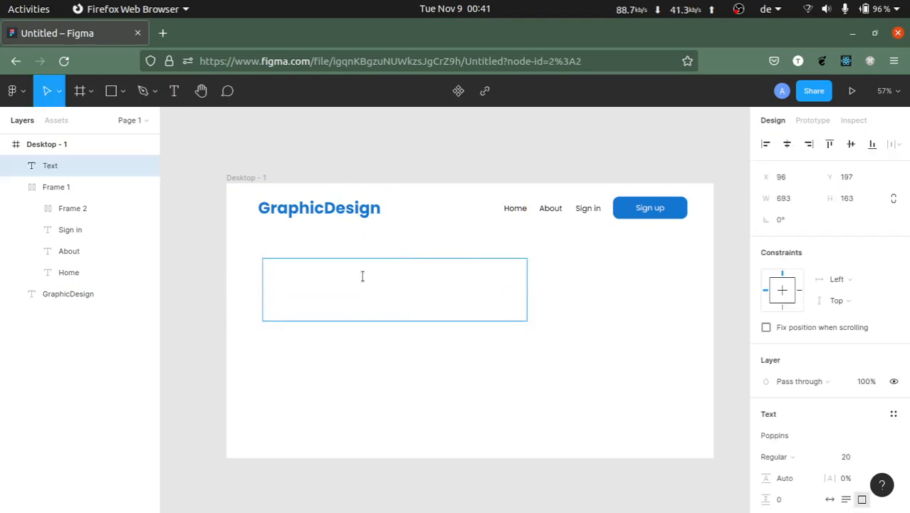
pyautogui.scroll(-2, 883, 366)
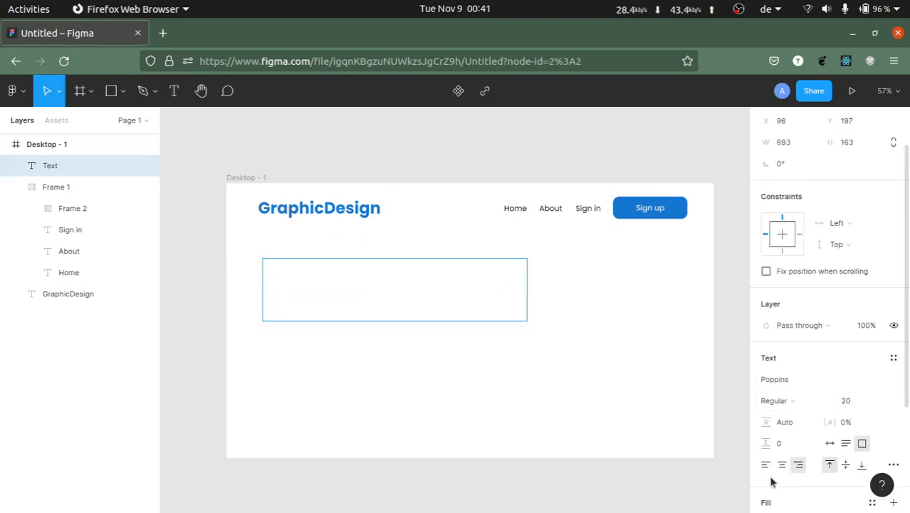
pyautogui.write('Become ')
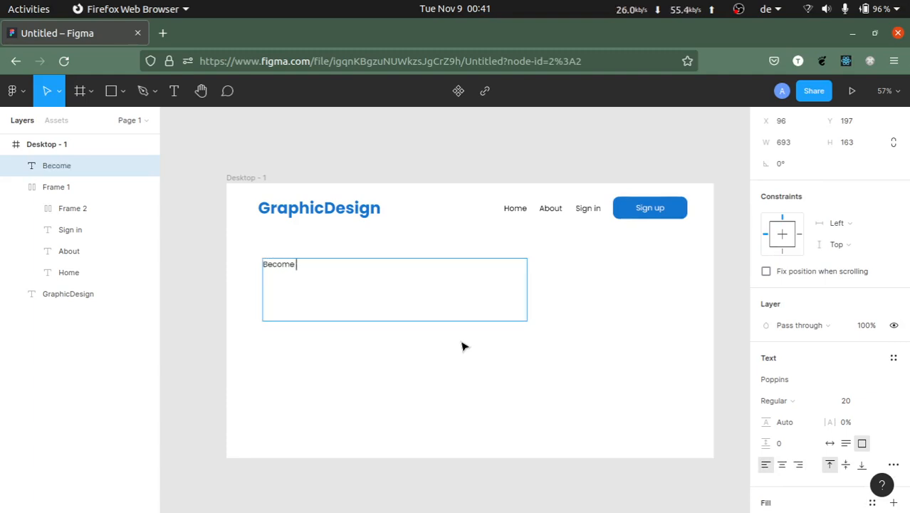
pyautogui.write('one among the top 1')
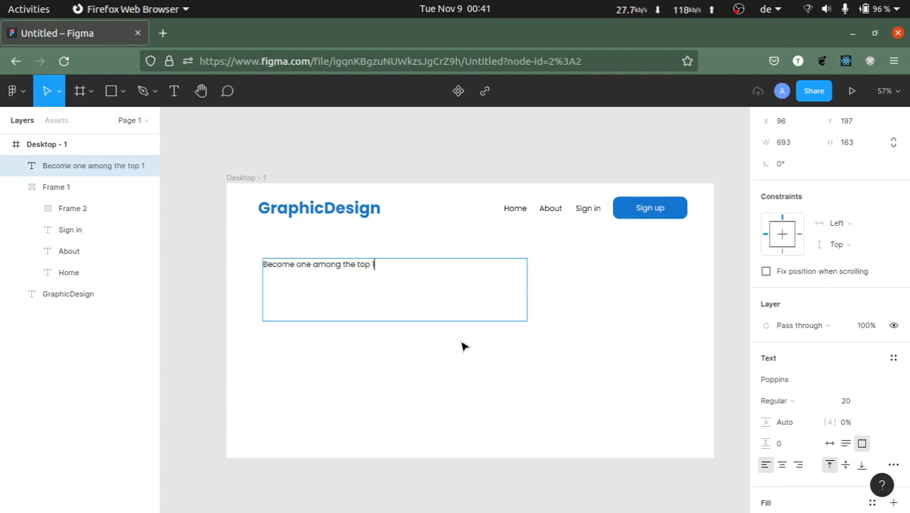
pyautogui.write('% developers in the world')
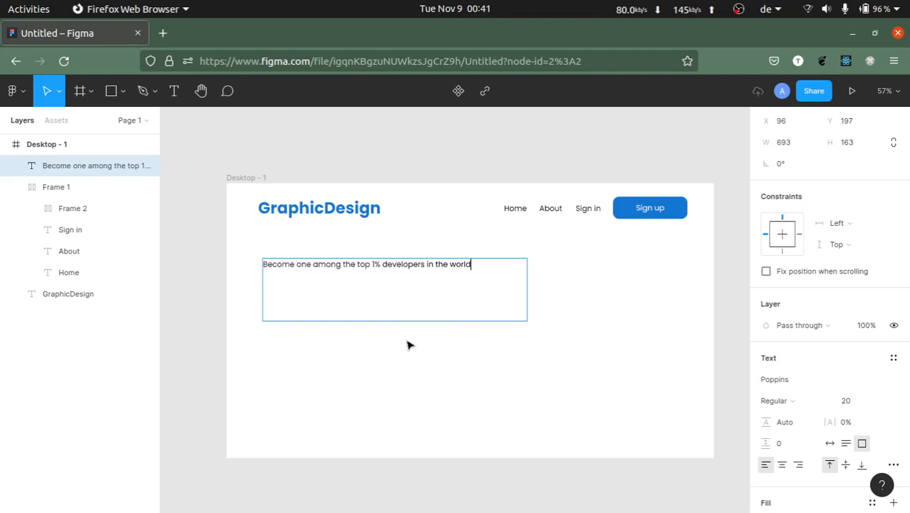
pyautogui.press('Escape')
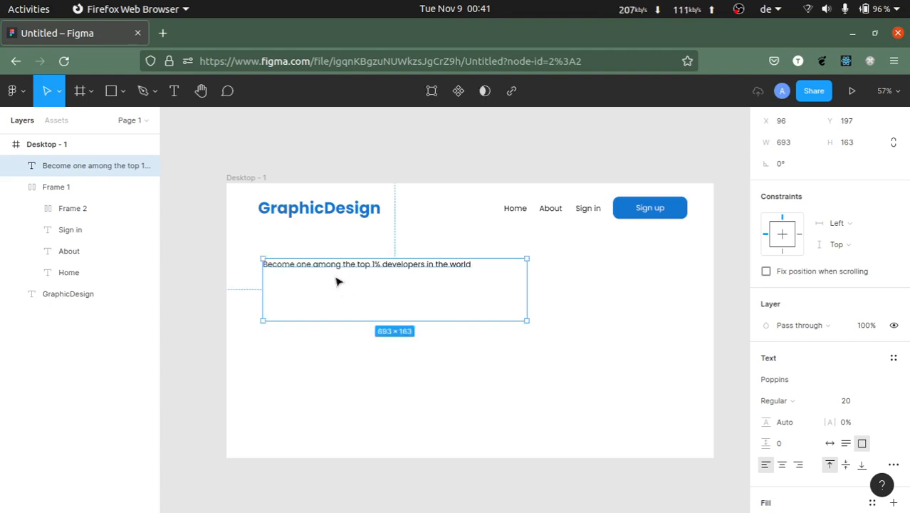
# Step: Replace the word "developers" in the headline text with "Graphic Designers"
pyautogui.click(226, 299)
pyautogui.click(430, 271)
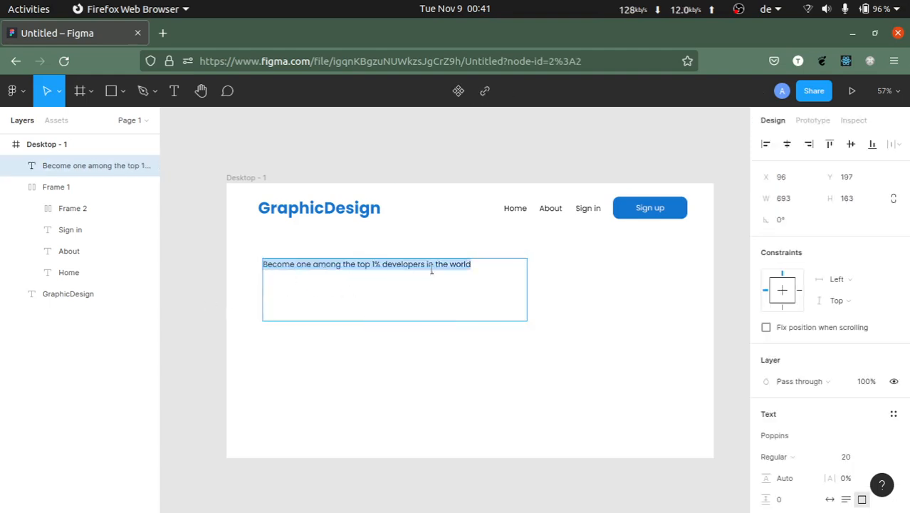
pyautogui.doubleClick(505, 295)
pyautogui.press('Escape')
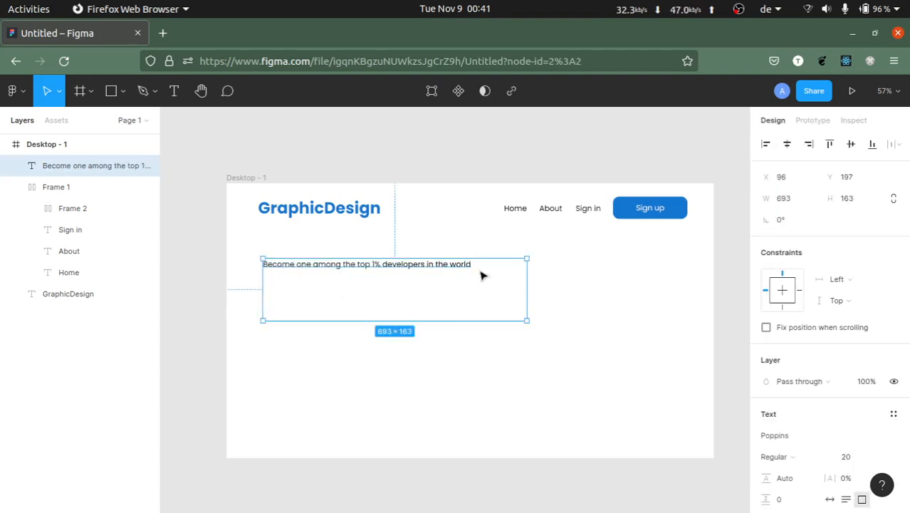
pyautogui.press('Return')
pyautogui.press('Right')
pyautogui.doubleClick(411, 269)
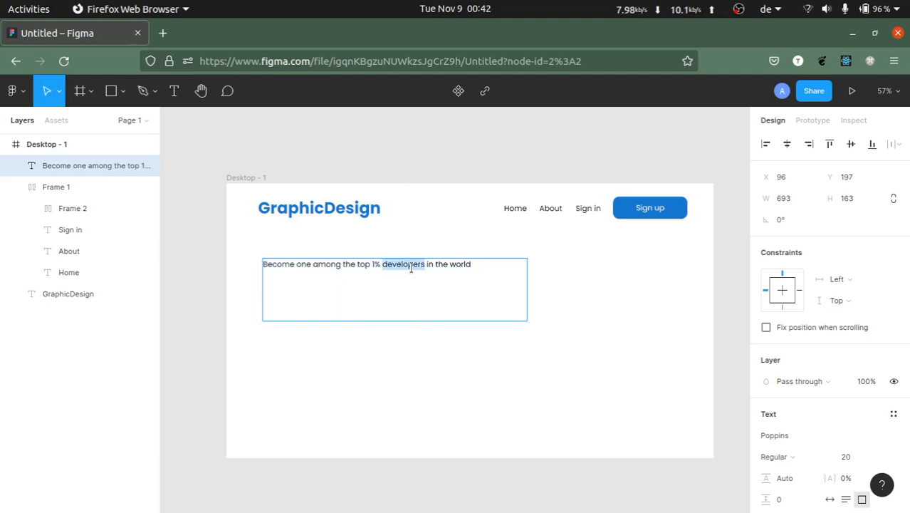
pyautogui.write('Graphic Desi')
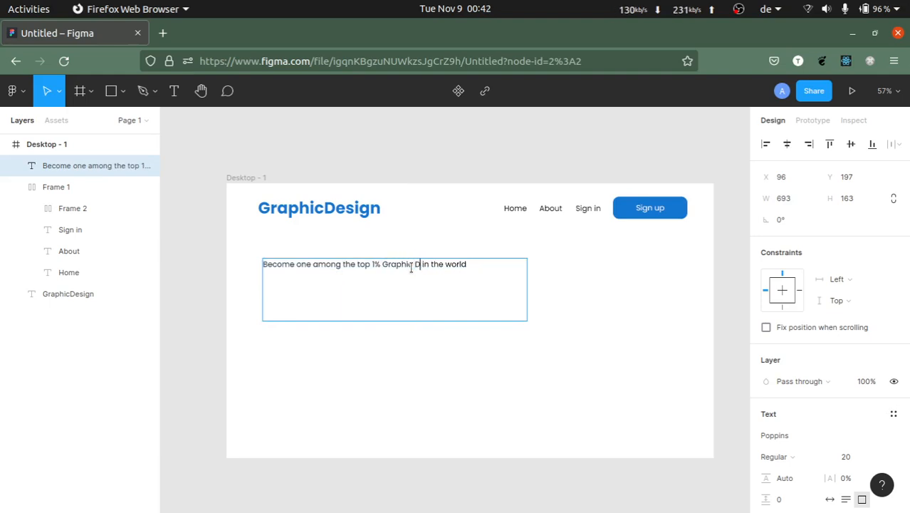
pyautogui.write('gners')
pyautogui.press('Escape')
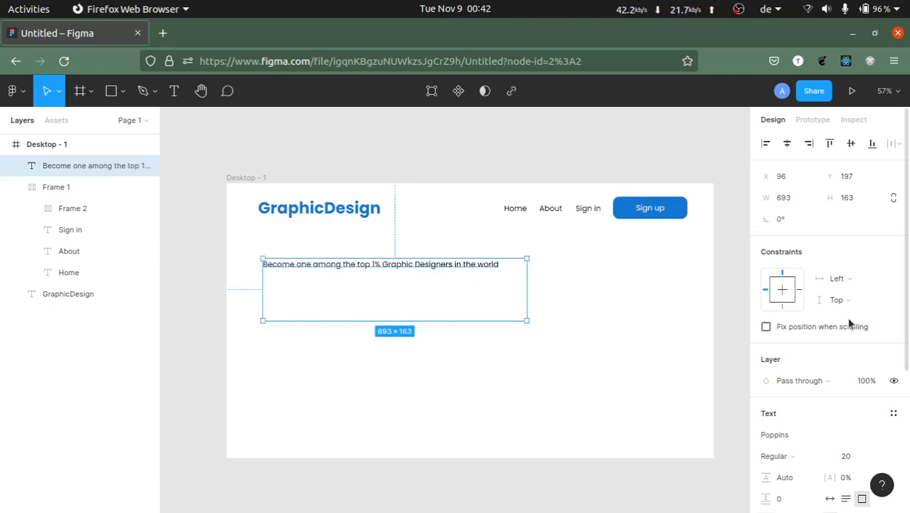
pyautogui.scroll(-5, 846, 317)
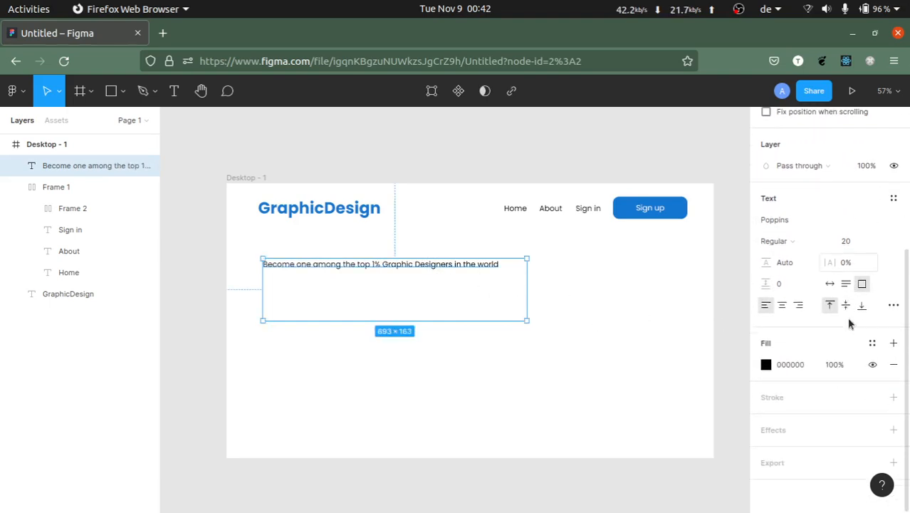
pyautogui.click(488, 376)
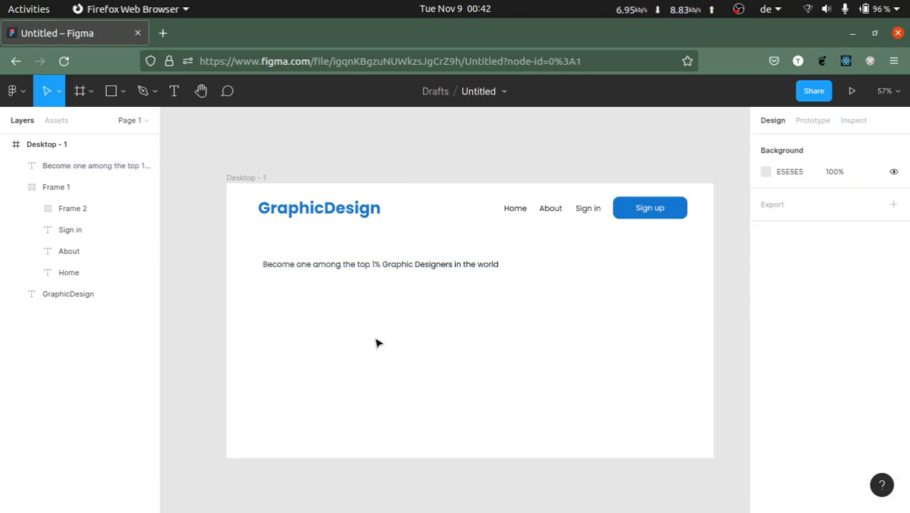
# Step: Widen the headline text box to about 807 by extending its right edge
pyautogui.click(376, 263)
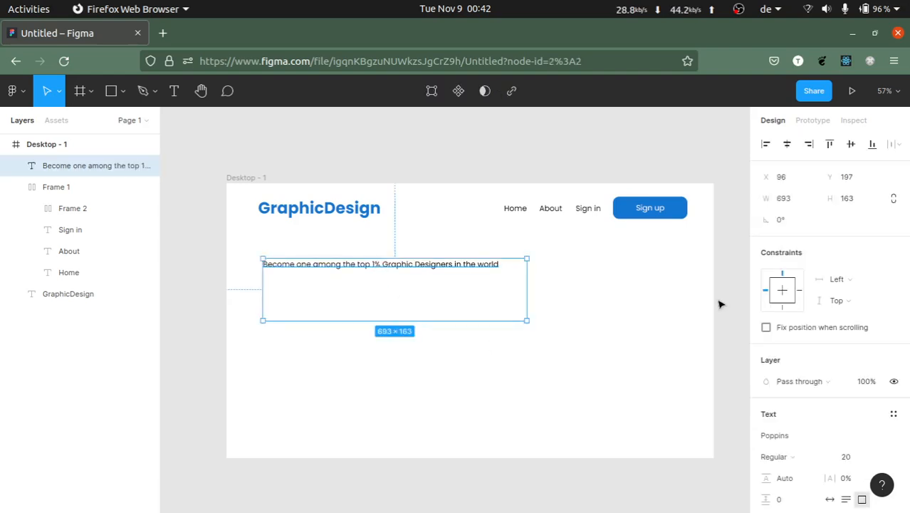
pyautogui.scroll(-3, 833, 294)
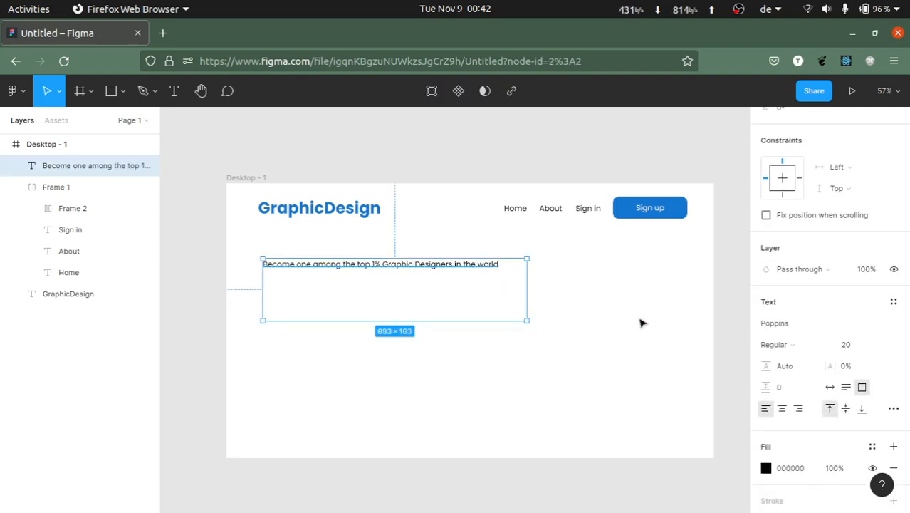
pyautogui.scroll(-1, 851, 305)
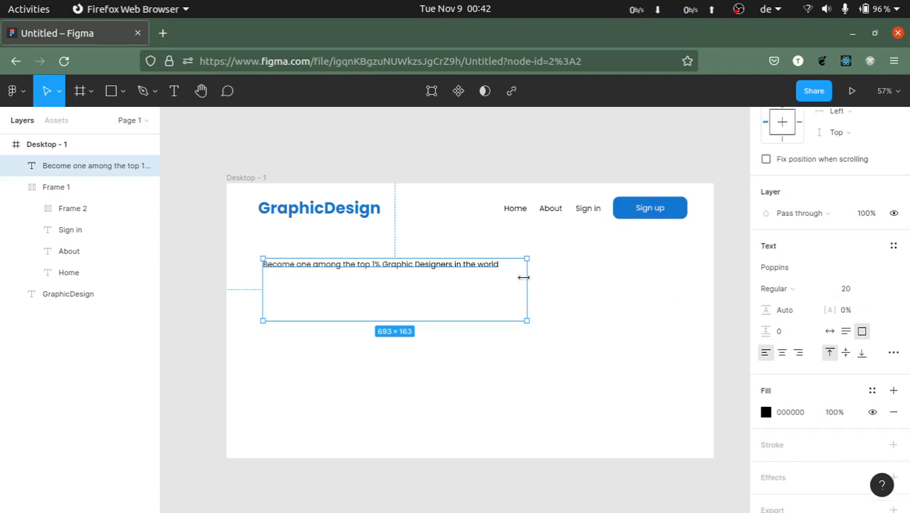
pyautogui.moveTo(524, 277); pyautogui.dragTo(571, 278)
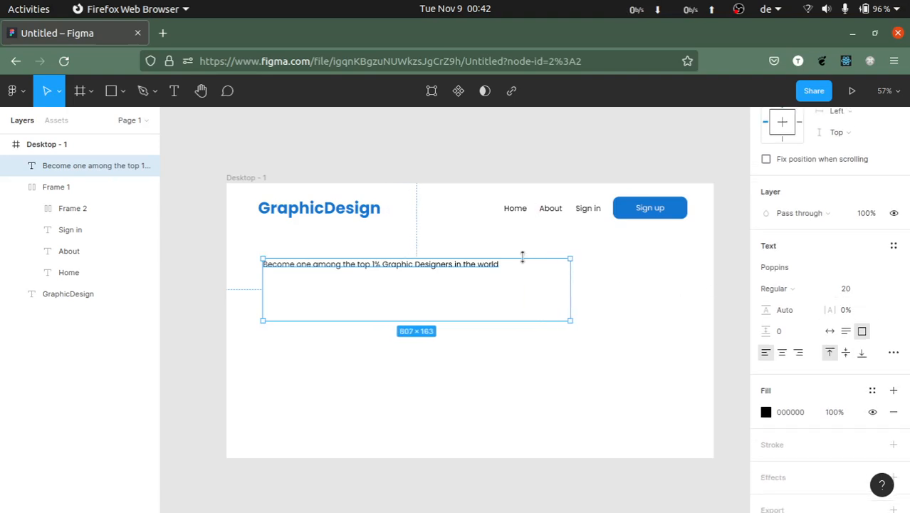
# Step: Increase the headline's font size to 53
pyautogui.scroll(-1, 830, 314)
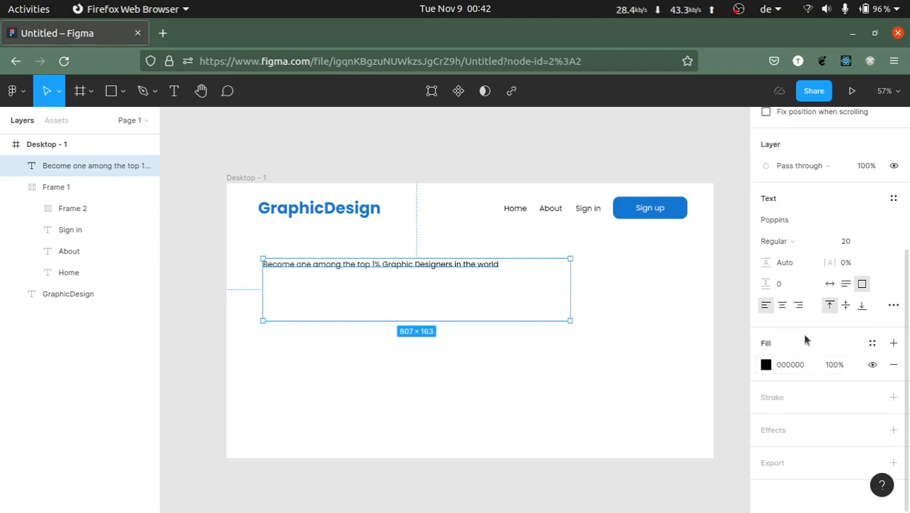
pyautogui.scroll(2, 805, 335)
pyautogui.click(850, 352)
pyautogui.write('48')
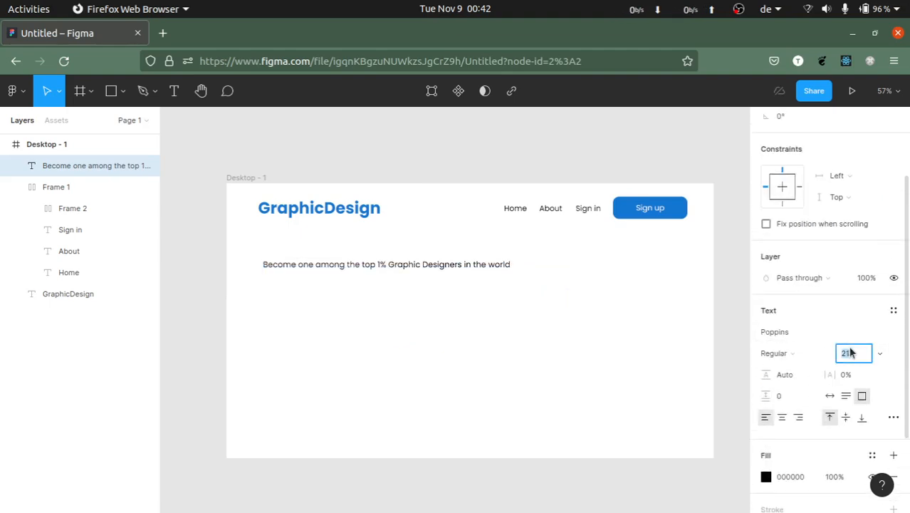
pyautogui.press('Return')
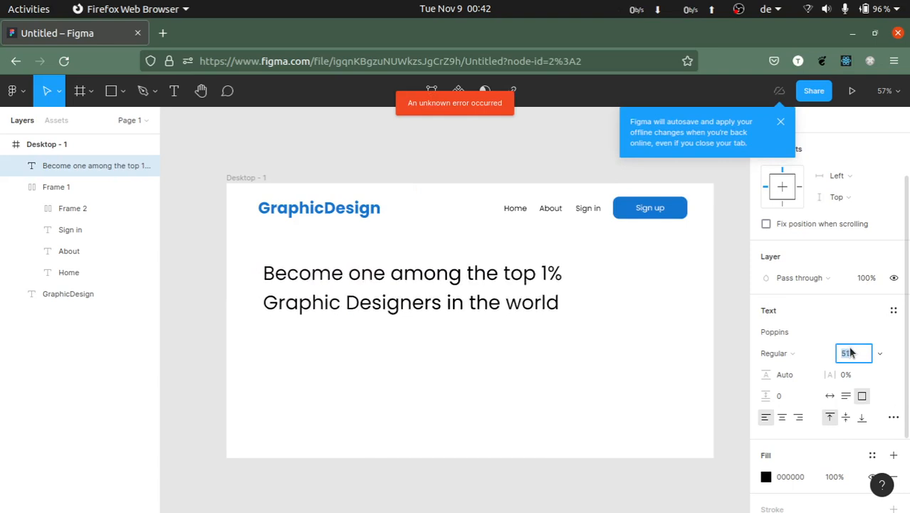
pyautogui.click(448, 399)
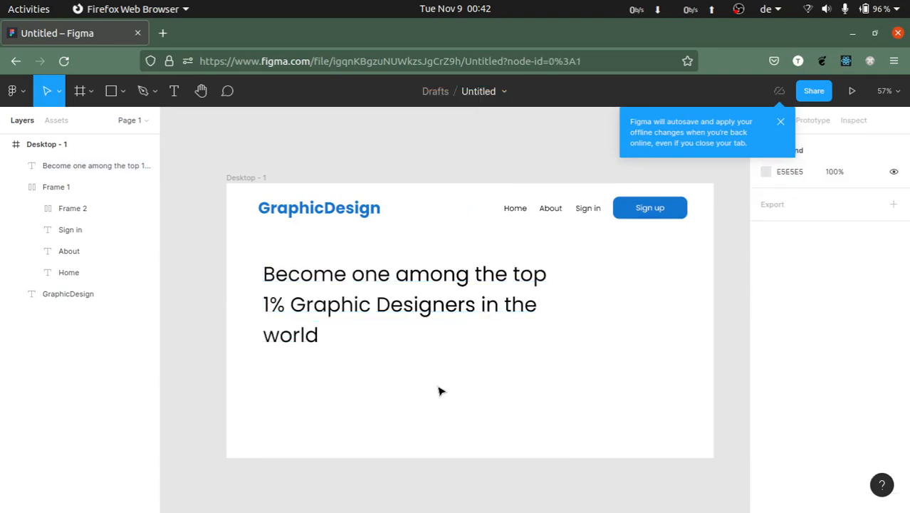
# Step: Move the headline to about X 92, Y 188 and resize its text box to about 759 × 226
pyautogui.moveTo(335, 302); pyautogui.dragTo(332, 299)
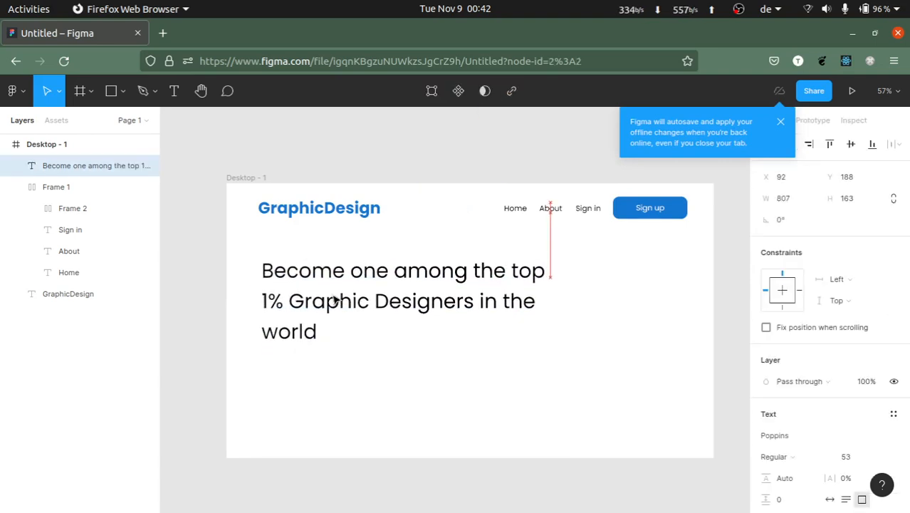
pyautogui.moveTo(567, 314); pyautogui.dragTo(550, 341)
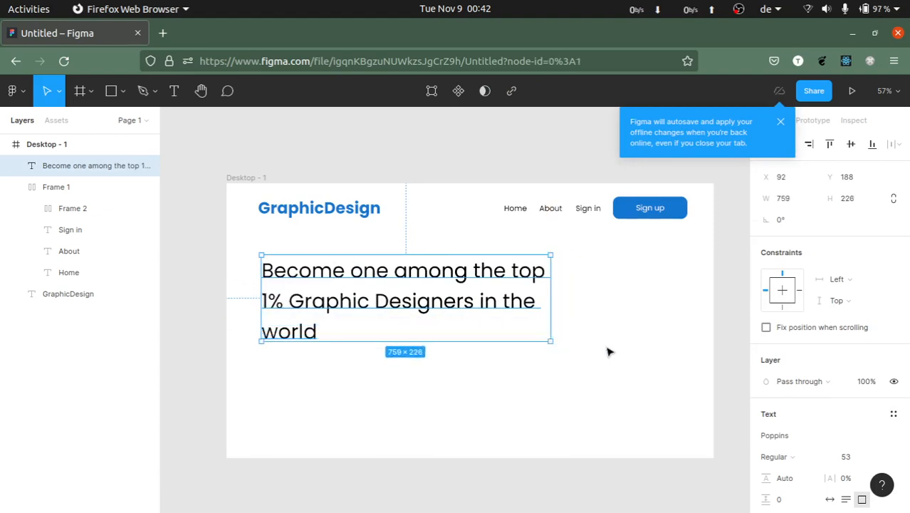
pyautogui.click(695, 347)
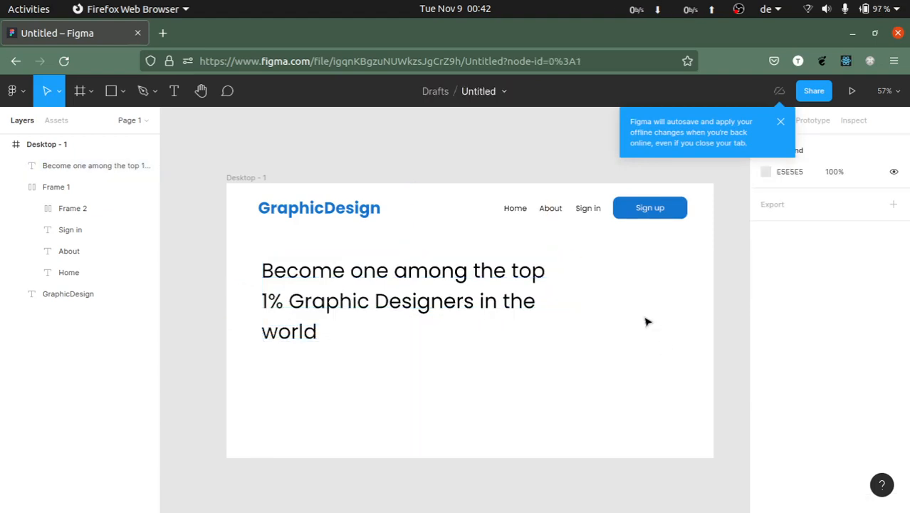
# Step: Set the headline's font weight to Bold
pyautogui.click(492, 310)
pyautogui.scroll(-4, 830, 289)
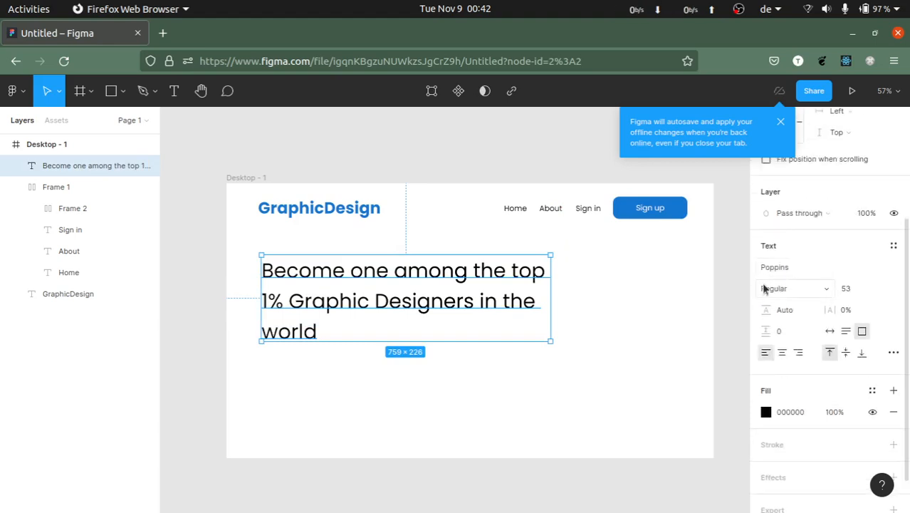
pyautogui.click(776, 289)
pyautogui.click(783, 333)
pyautogui.click(617, 340)
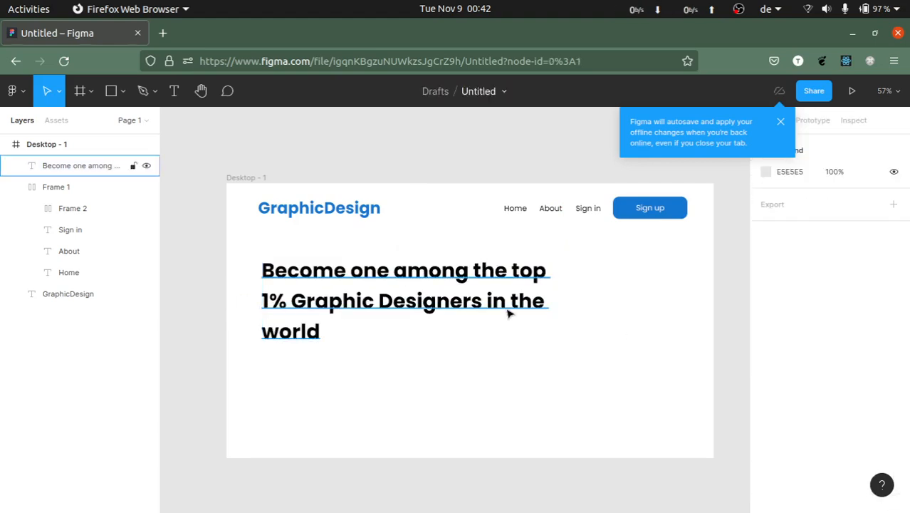
# Step: Increase the bold headline's font size to 63
pyautogui.click(443, 306)
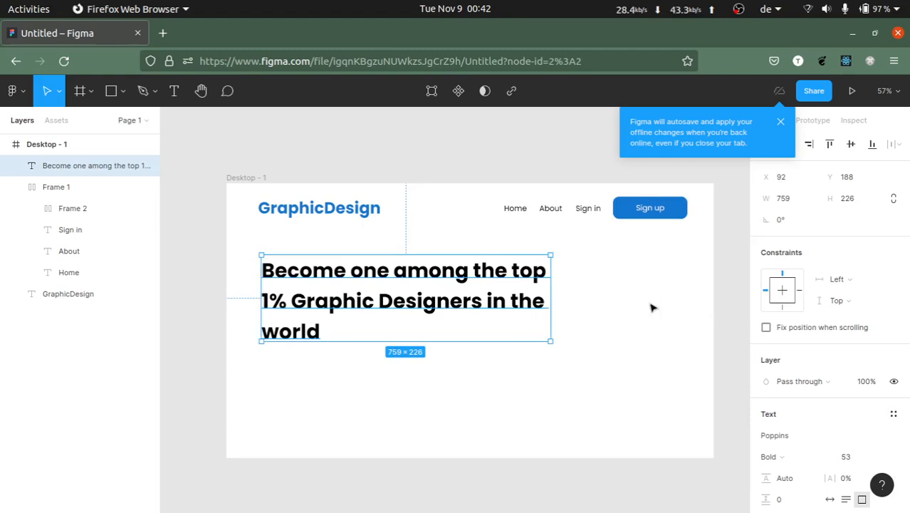
pyautogui.click(577, 310)
pyautogui.click(490, 302)
pyautogui.scroll(-3, 894, 303)
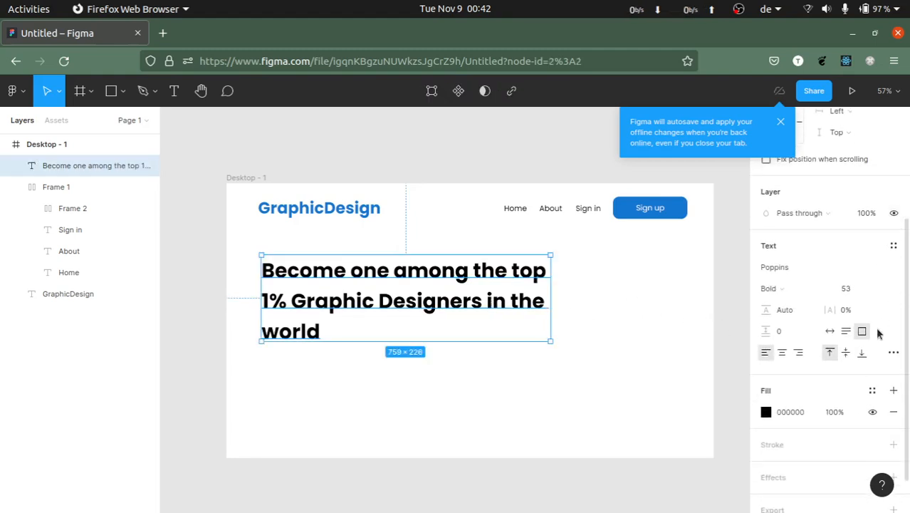
pyautogui.click(853, 288)
pyautogui.press('Up')
pyautogui.press('Up')
pyautogui.press('Up')
pyautogui.press('Up')
pyautogui.press('Up')
pyautogui.press('Up')
pyautogui.press('Up')
pyautogui.press('Up')
pyautogui.press('Up')
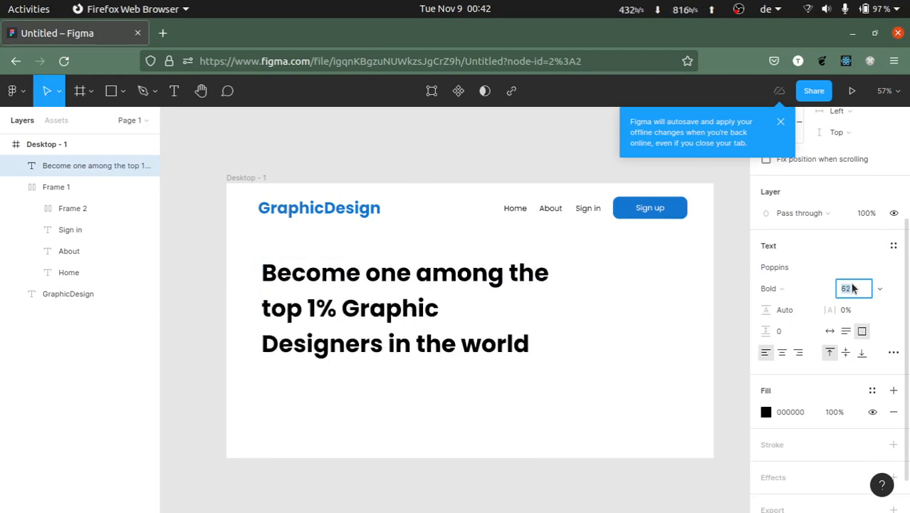
pyautogui.press('Up')
pyautogui.click(512, 332)
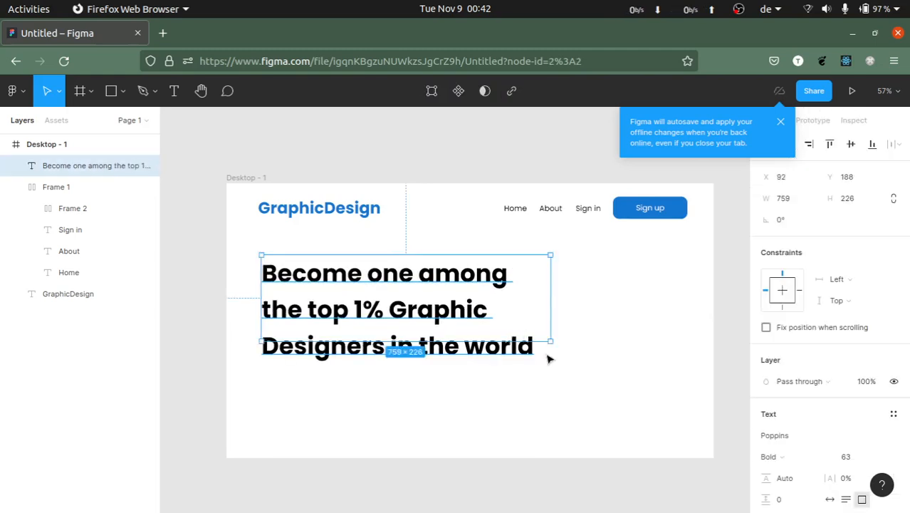
# Step: Resize the headline's text box to about 759 × 287 and move it up to Y 128
pyautogui.moveTo(546, 342); pyautogui.dragTo(552, 365)
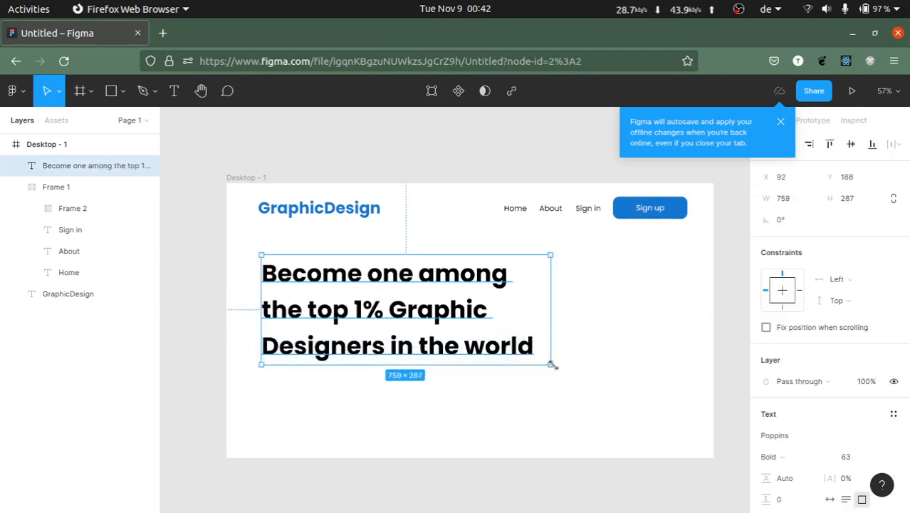
pyautogui.click(571, 325)
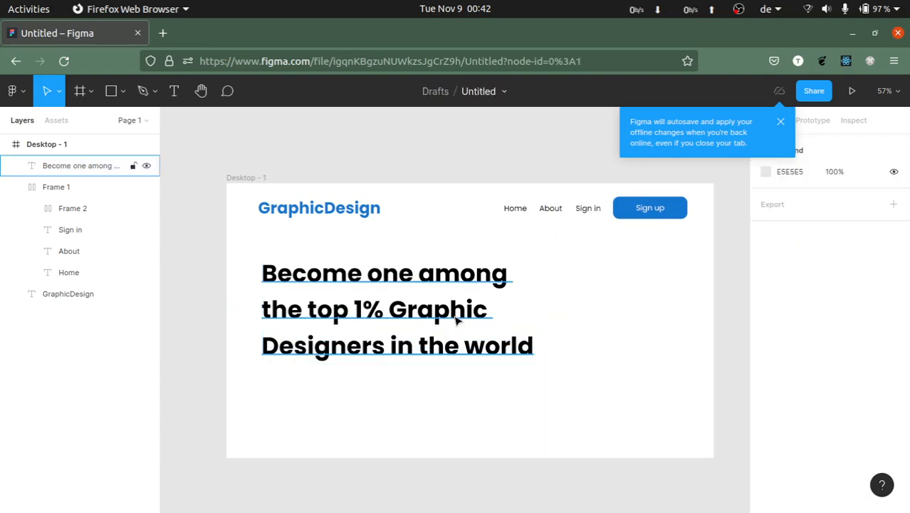
pyautogui.moveTo(473, 349); pyautogui.dragTo(474, 327)
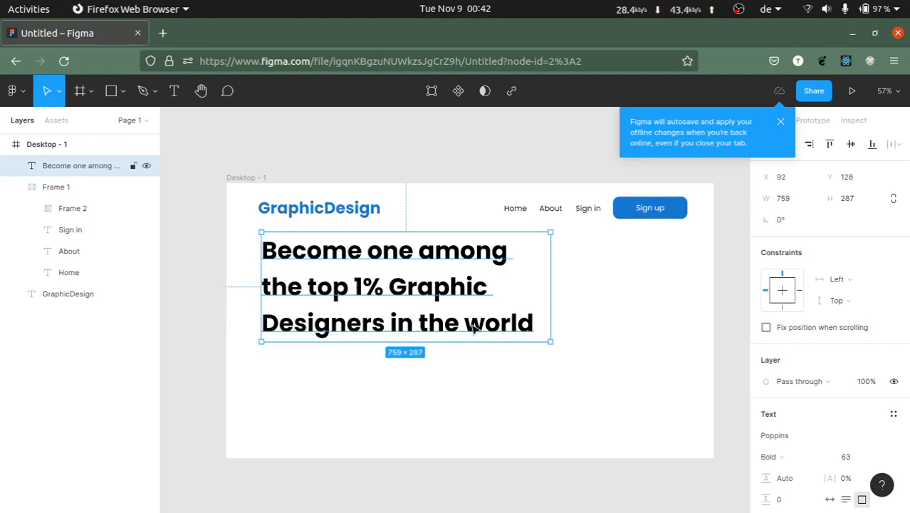
pyautogui.click(541, 324)
pyautogui.click(519, 326)
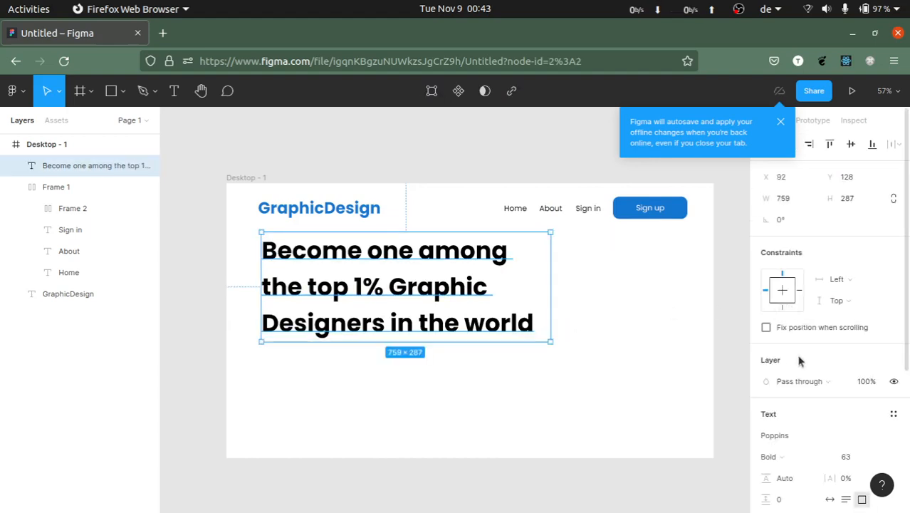
# Step: Set the headline's font weight to Regular
pyautogui.scroll(-3, 799, 362)
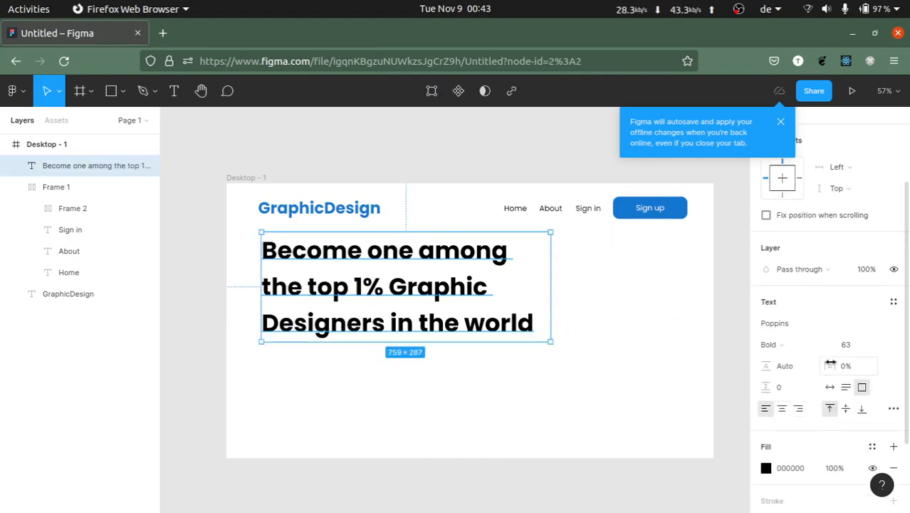
pyautogui.click(762, 344)
pyautogui.click(789, 297)
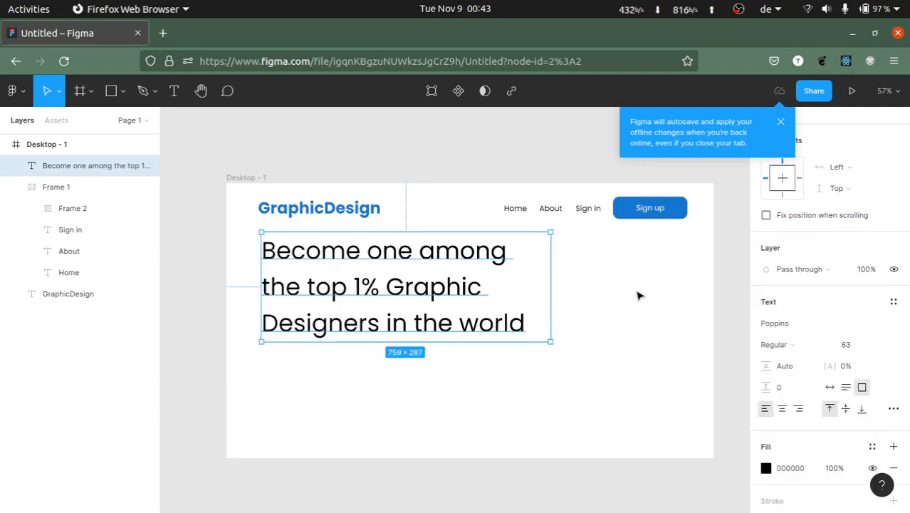
pyautogui.click(639, 336)
# Step: Widen the headline's text box to about 848 so that "the" moves up to the first line
pyautogui.click(544, 304)
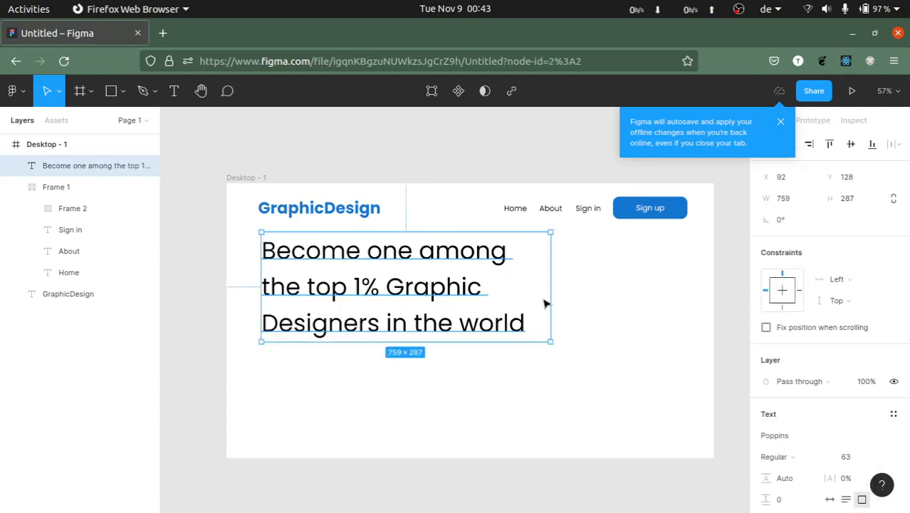
pyautogui.moveTo(551, 295); pyautogui.dragTo(587, 297)
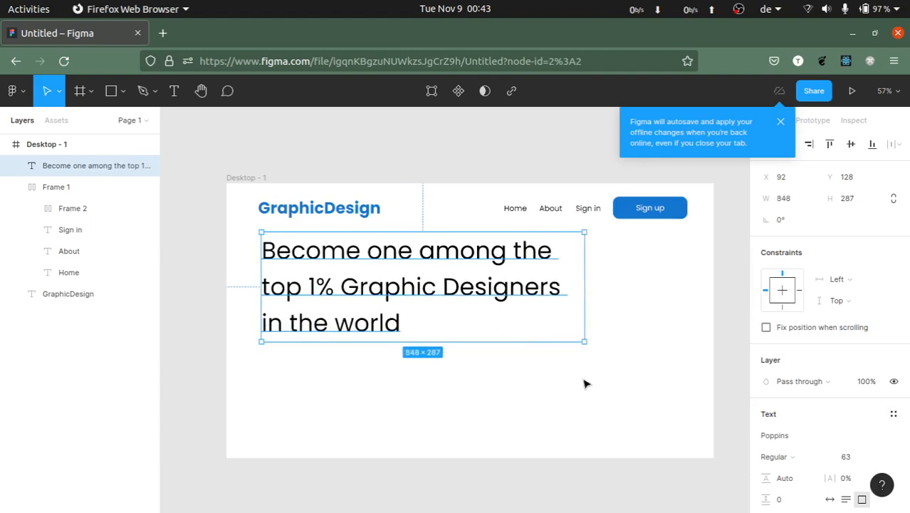
pyautogui.click(585, 382)
# Step: Dismiss the notice about autosaving offline changes
pyautogui.click(517, 326)
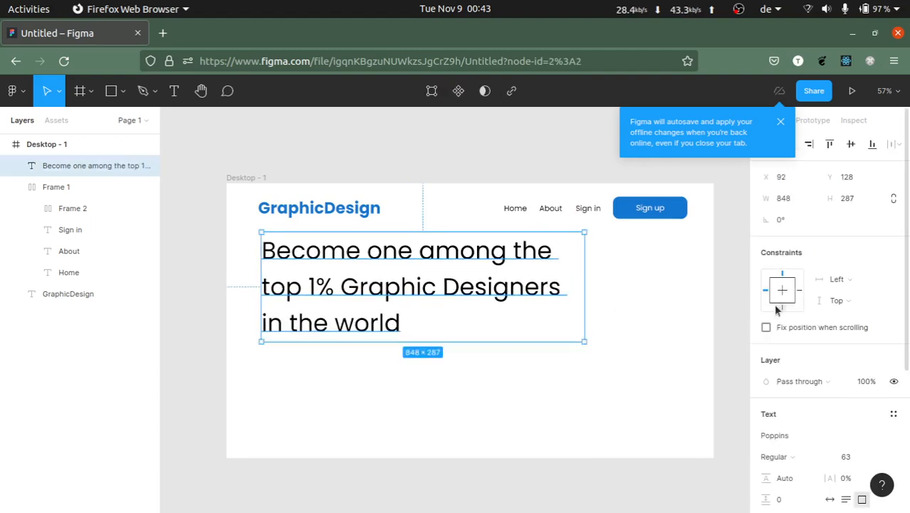
pyautogui.scroll(-2, 776, 308)
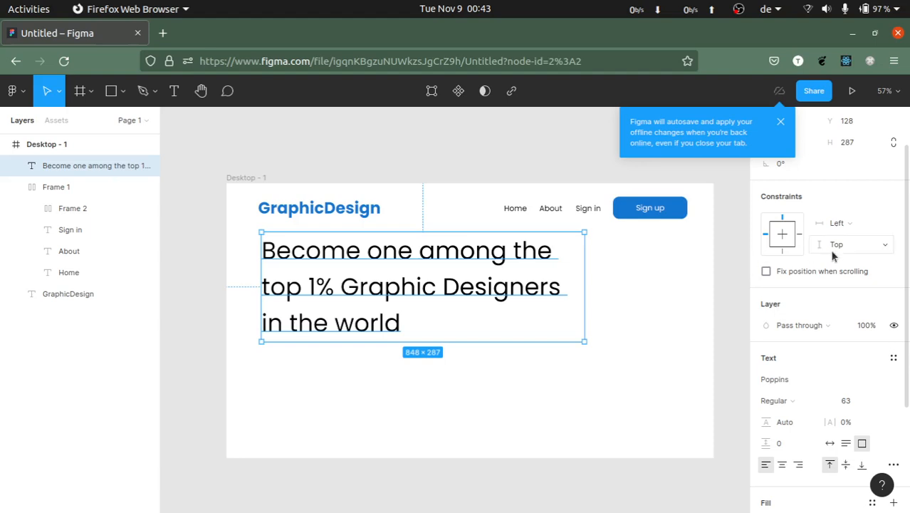
pyautogui.scroll(2, 833, 253)
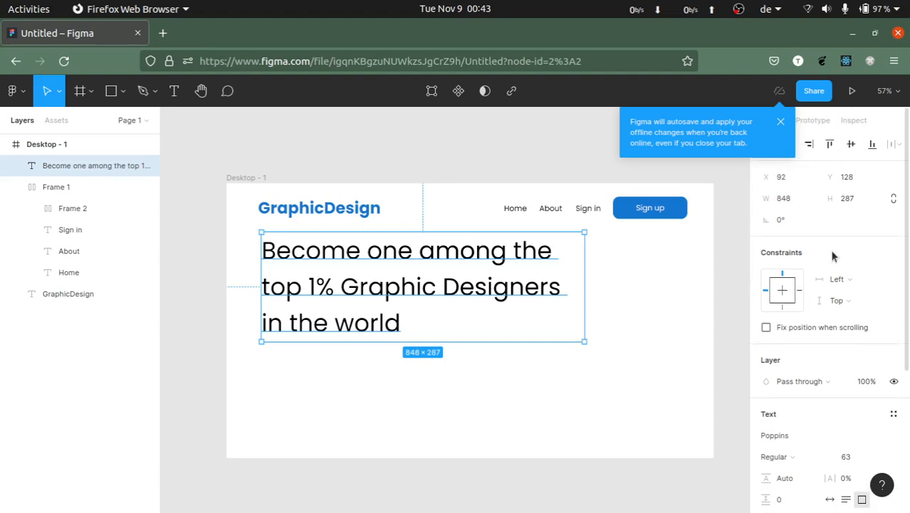
pyautogui.click(632, 335)
pyautogui.click(387, 294)
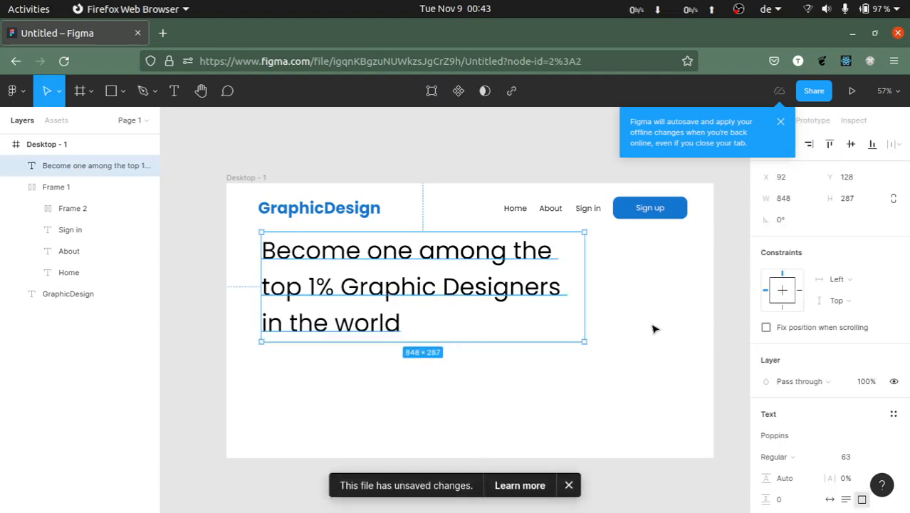
pyautogui.scroll(-1, 794, 292)
pyautogui.scroll(1, 799, 294)
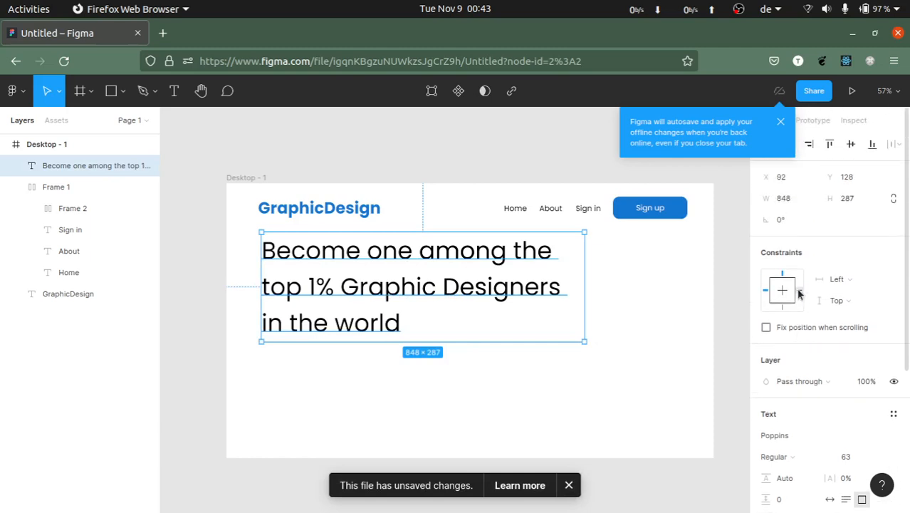
pyautogui.click(781, 122)
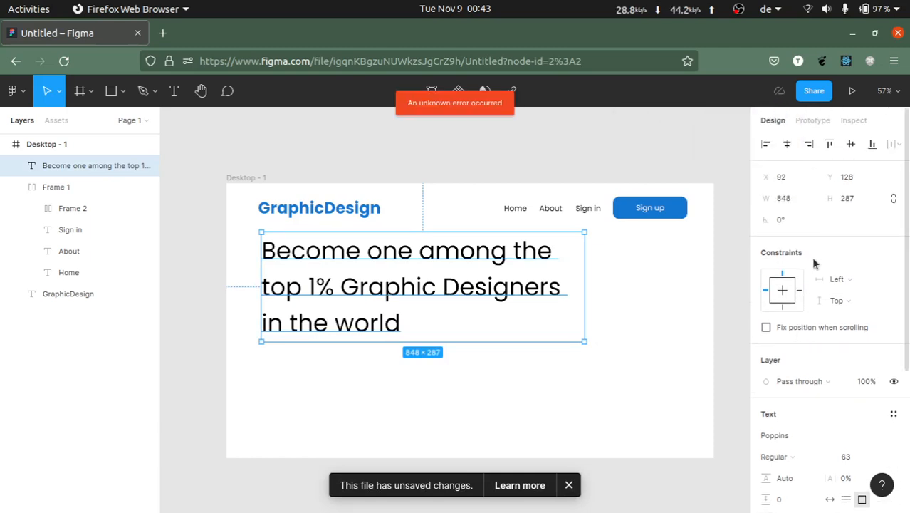
# Step: Look through the headline's advanced type settings, such as letter case, numbers and stylistic sets
pyautogui.scroll(-3, 814, 263)
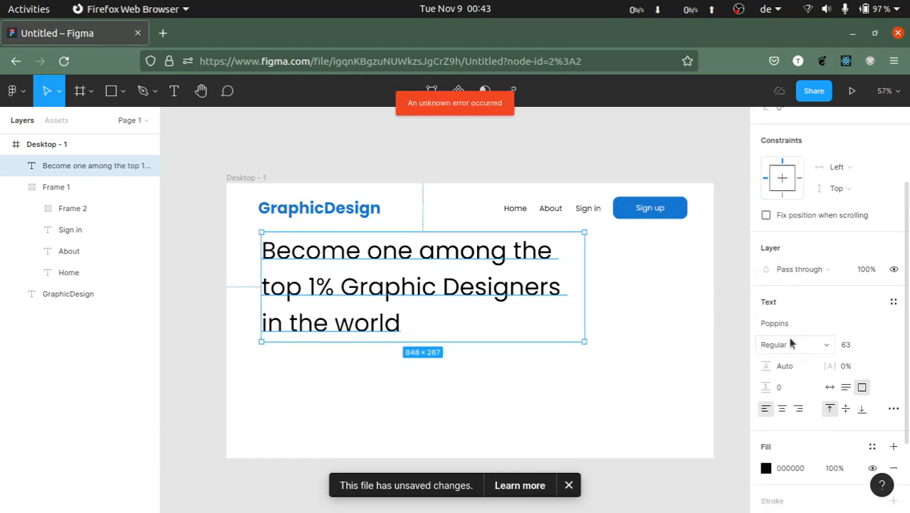
pyautogui.scroll(-1, 839, 317)
pyautogui.click(894, 352)
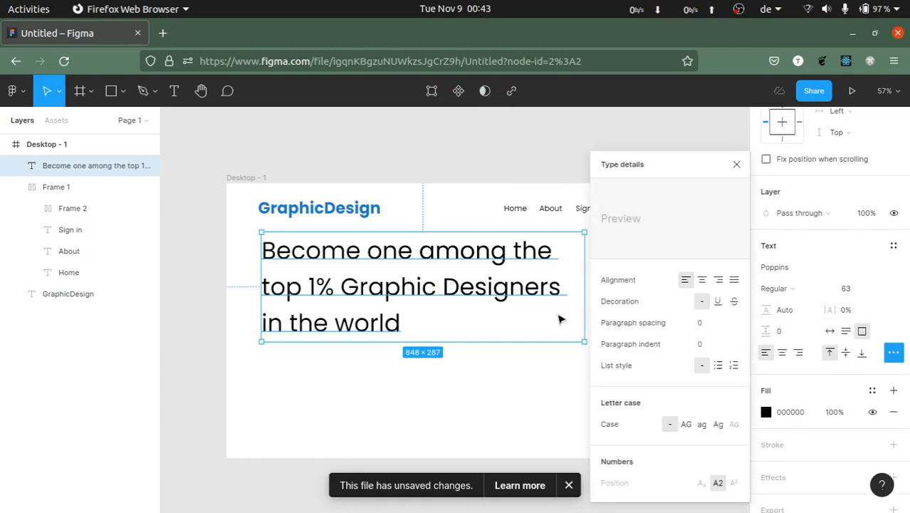
pyautogui.scroll(-5, 623, 376)
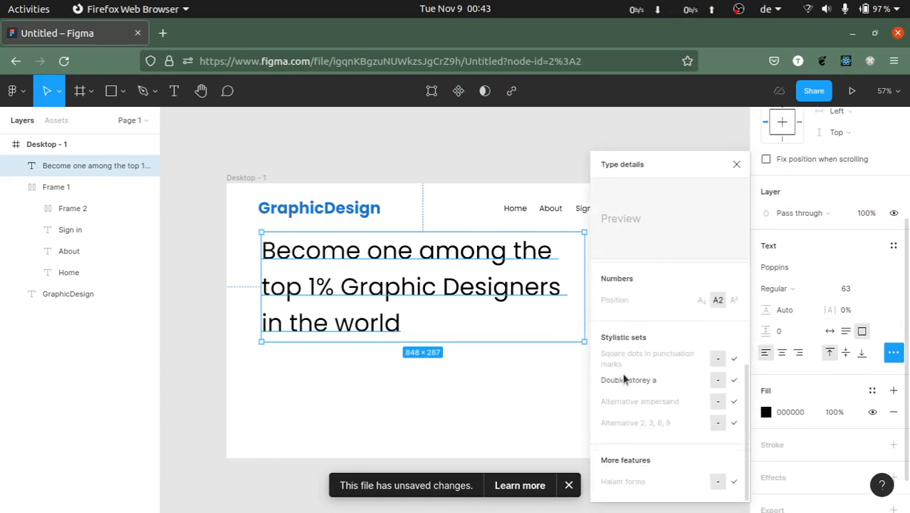
pyautogui.scroll(5, 624, 379)
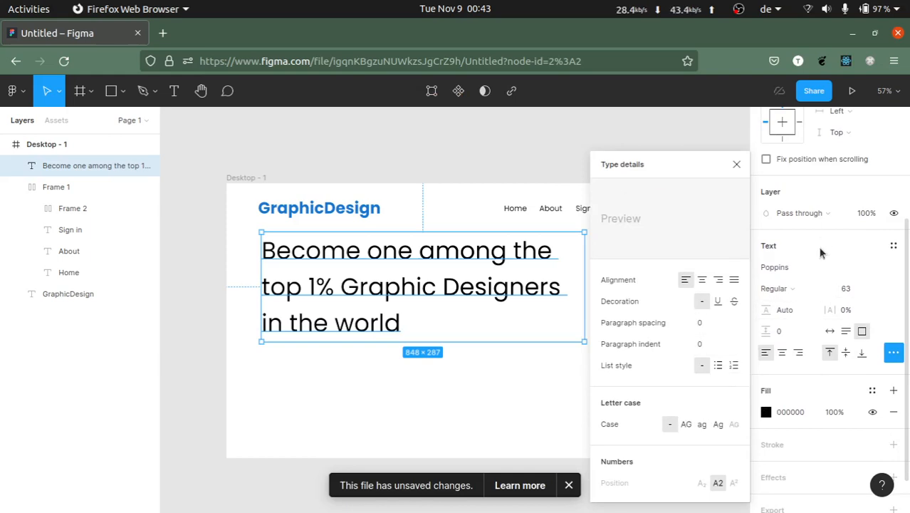
pyautogui.click(803, 298)
pyautogui.click(892, 297)
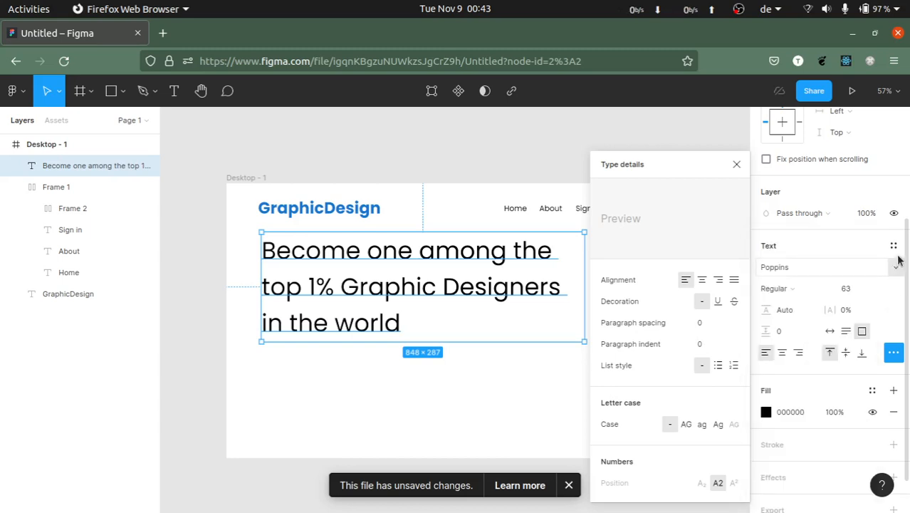
pyautogui.click(894, 246)
pyautogui.click(894, 246)
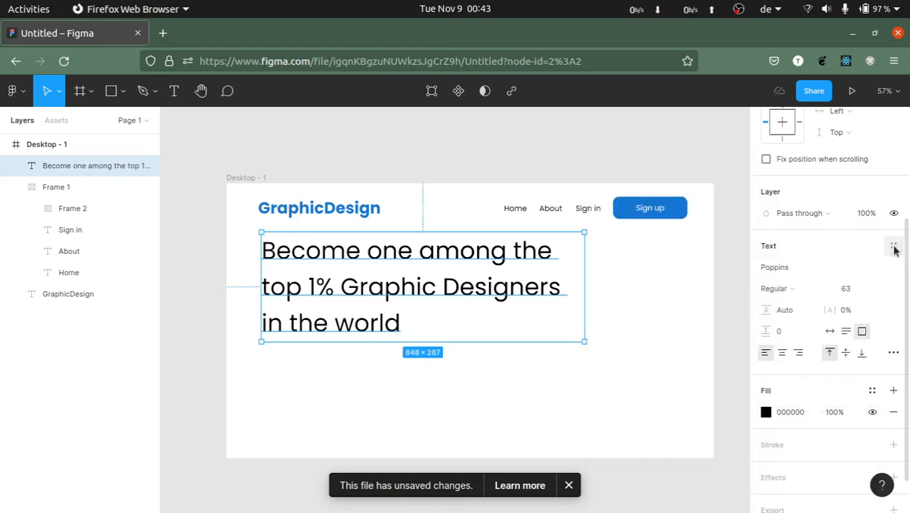
# Step: Reduce the headline's line height to 79
pyautogui.scroll(-1, 788, 335)
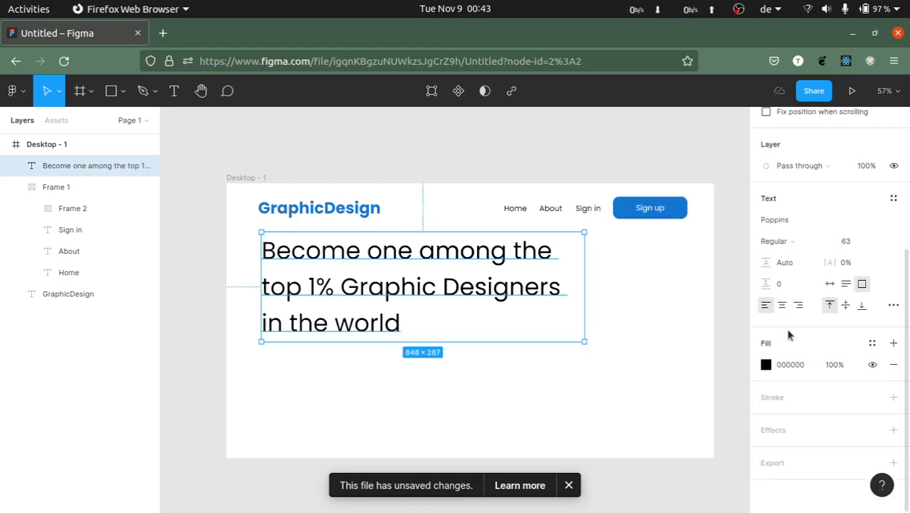
pyautogui.click(780, 286)
pyautogui.click(781, 266)
pyautogui.press('Down')
pyautogui.press('Down')
pyautogui.press('Down')
pyautogui.press('Down')
pyautogui.press('Down')
pyautogui.press('Down')
pyautogui.press('Down')
pyautogui.press('Down')
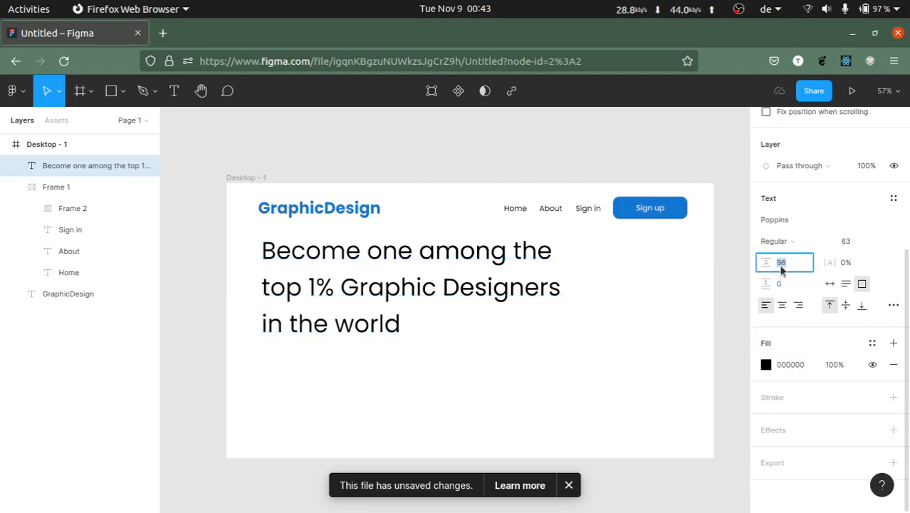
pyautogui.press('Down')
pyautogui.press('Down')
pyautogui.press('Down')
pyautogui.press('Down')
pyautogui.press('Down')
pyautogui.press('Down')
pyautogui.press('Down')
pyautogui.press('Down')
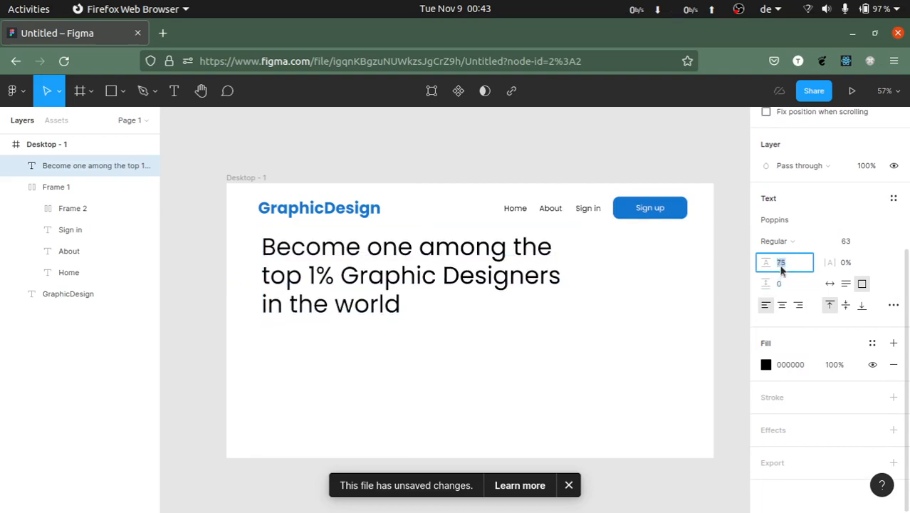
pyautogui.press('Escape')
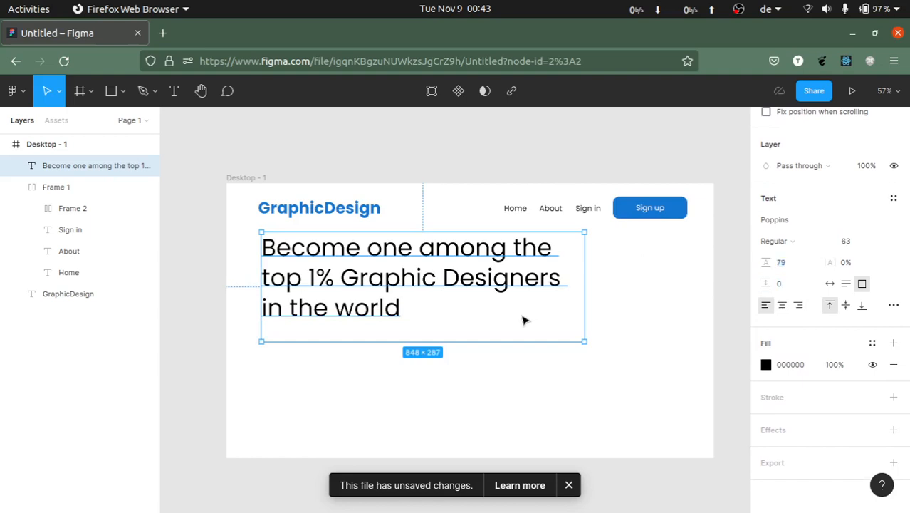
pyautogui.press('Escape')
pyautogui.click(380, 292)
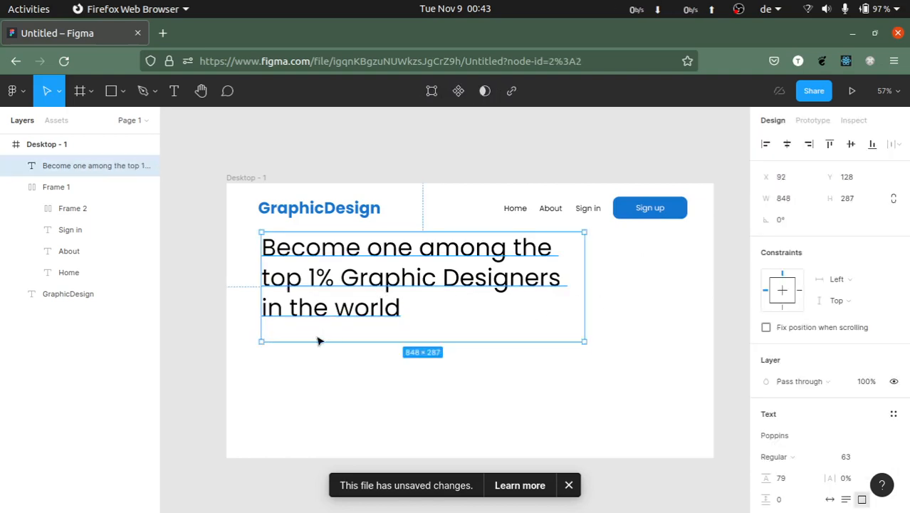
pyautogui.scroll(-1, 319, 341)
pyautogui.doubleClick(397, 254)
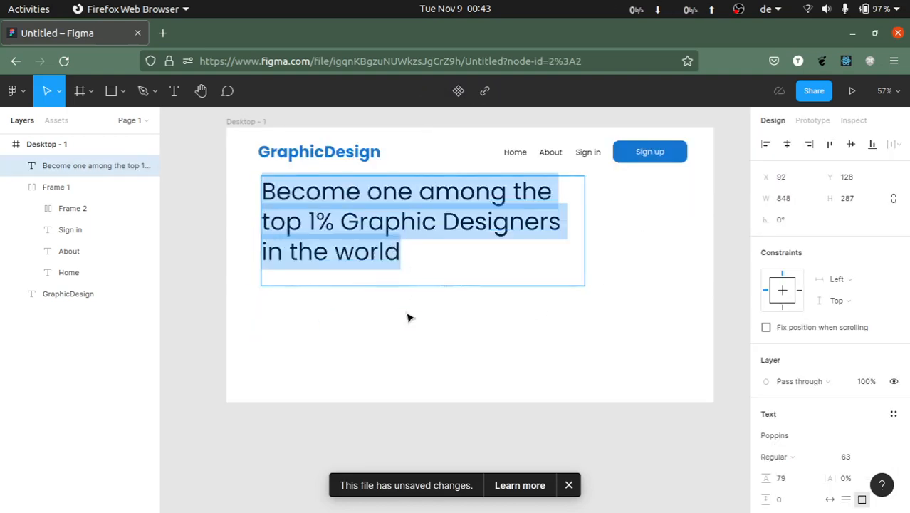
pyautogui.press('Escape')
pyautogui.doubleClick(368, 264)
pyautogui.press('Escape')
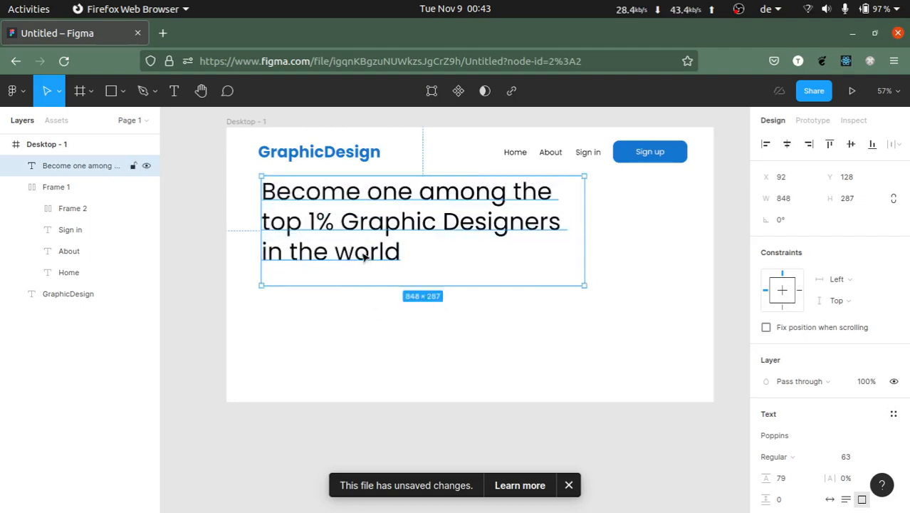
pyautogui.doubleClick(365, 256)
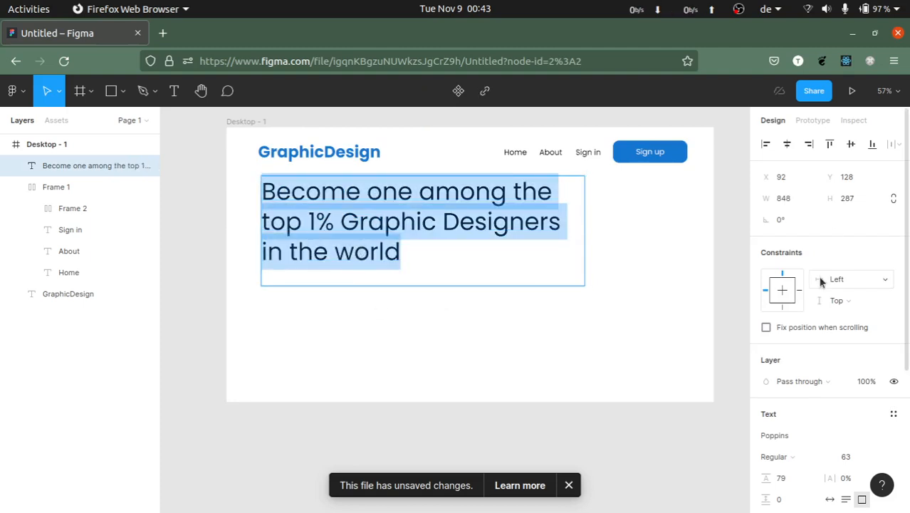
pyautogui.scroll(-2, 783, 263)
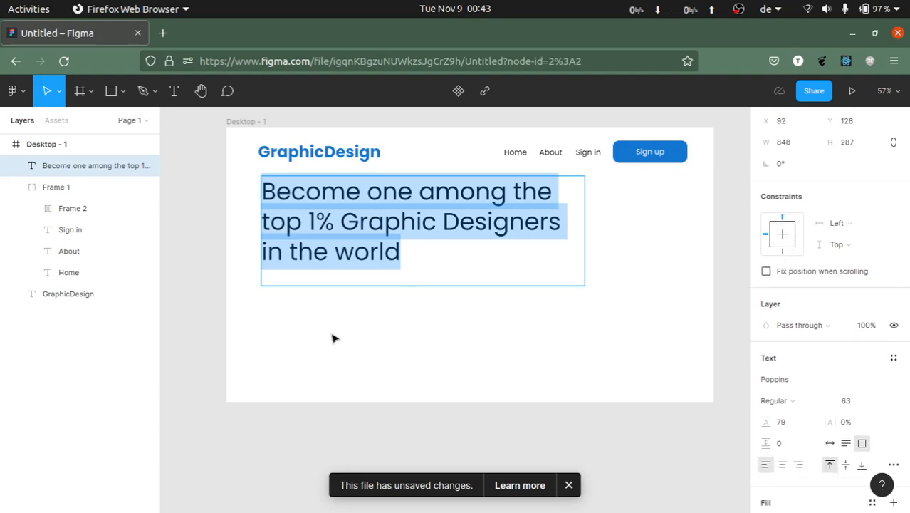
pyautogui.press('Escape')
# Step: Set the headline's line height to 76
pyautogui.doubleClick(383, 246)
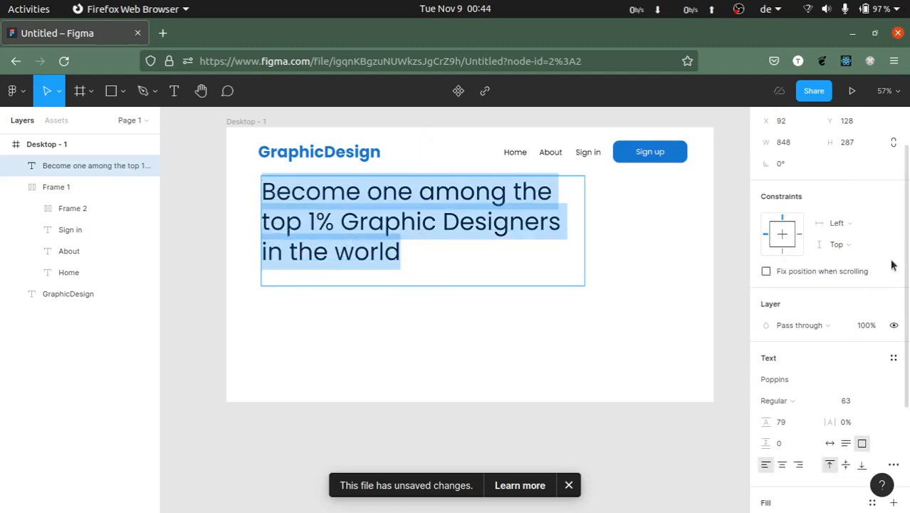
pyautogui.scroll(1, 778, 374)
pyautogui.scroll(-3, 778, 371)
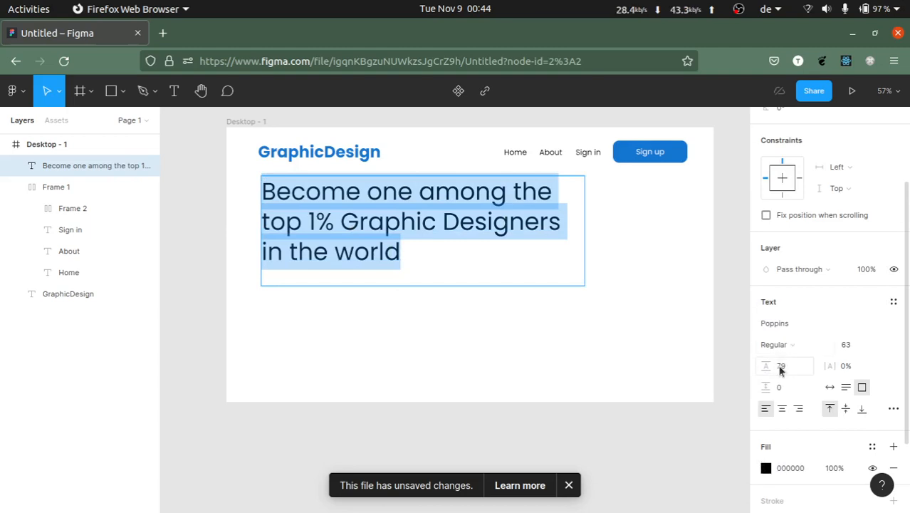
pyautogui.click(780, 366)
pyautogui.press('Down')
pyautogui.press('Down')
pyautogui.press('Down')
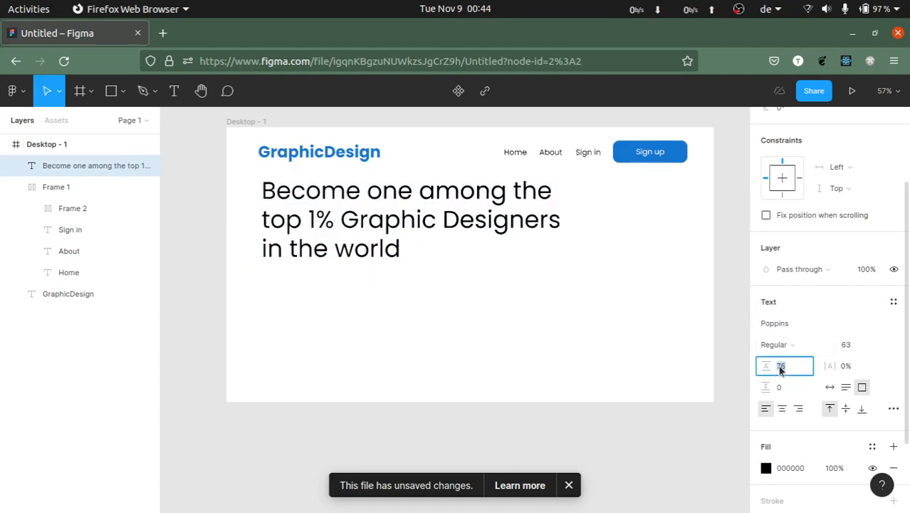
pyautogui.click(355, 295)
# Step: Shorten the headline's text box to a height of about 233 so it fits the three lines
pyautogui.click(356, 249)
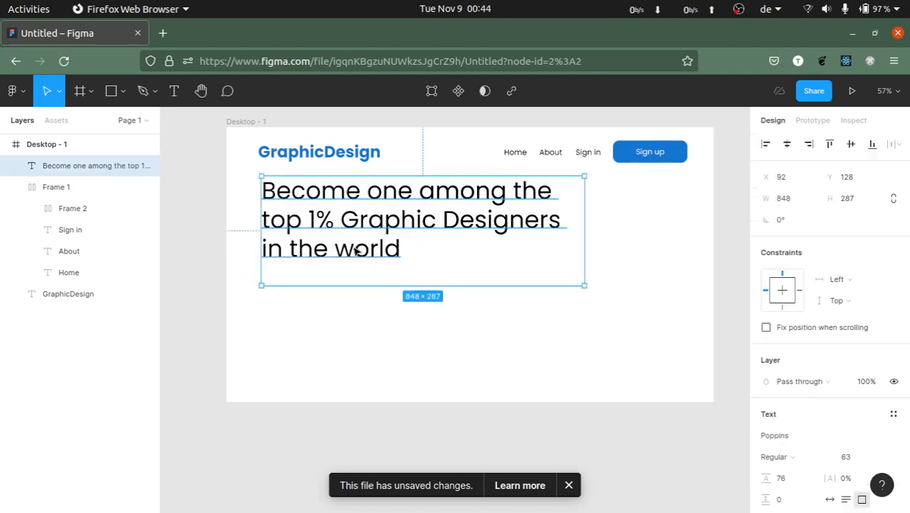
pyautogui.moveTo(408, 287); pyautogui.dragTo(406, 262)
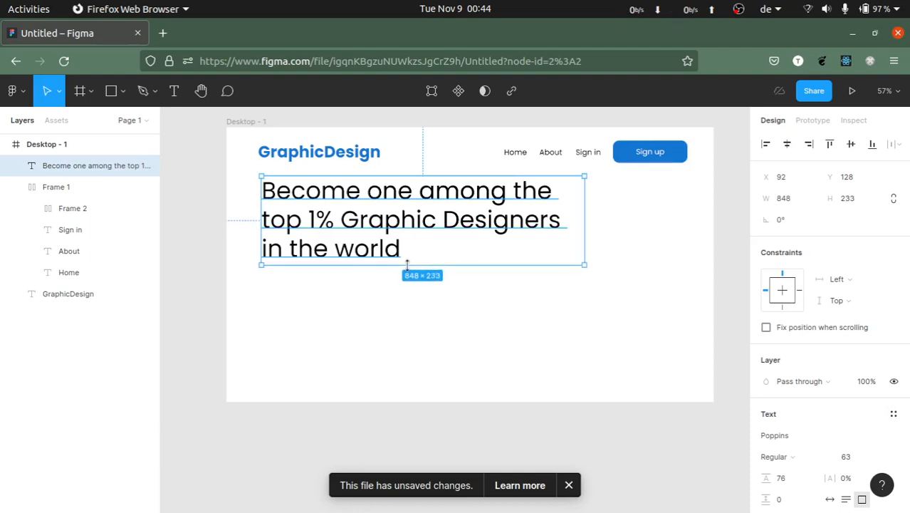
pyautogui.click(267, 277)
# Step: Move the headline slightly down and to the right, away from the navigation bar, and deselect it
pyautogui.click(84, 167)
pyautogui.click(354, 276)
pyautogui.moveTo(309, 209); pyautogui.dragTo(339, 238)
pyautogui.click(345, 335)
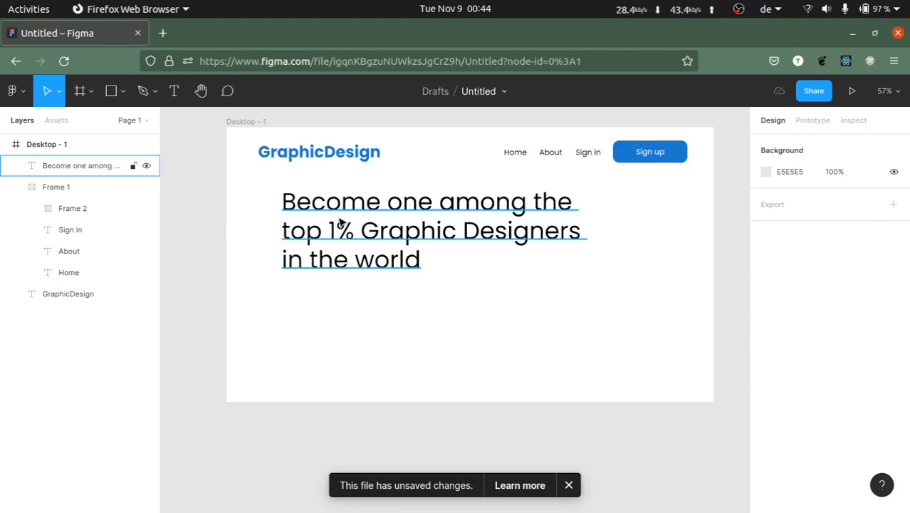
# Step: Move the headline to X 83, Y 180, flush with the start of the GraphicDesign logo, and check it against the logo's position
pyautogui.moveTo(335, 220); pyautogui.dragTo(350, 223)
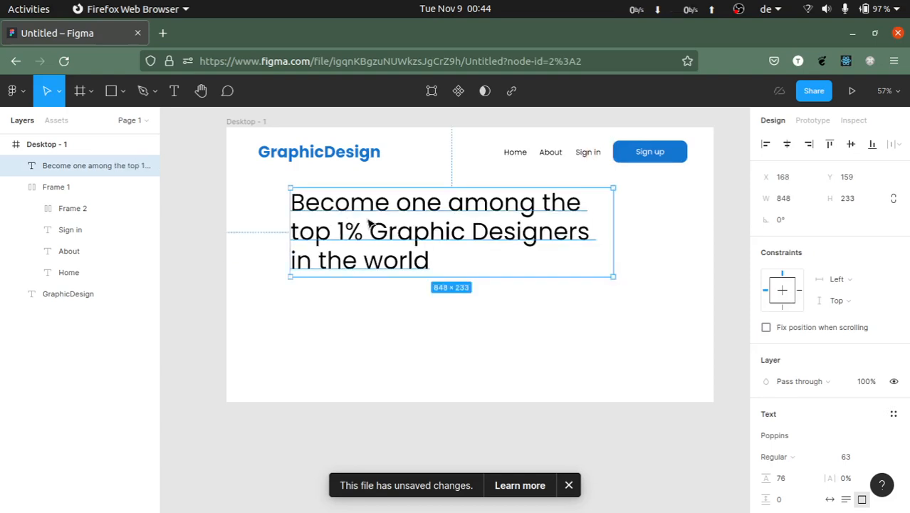
pyautogui.moveTo(369, 222); pyautogui.dragTo(315, 213)
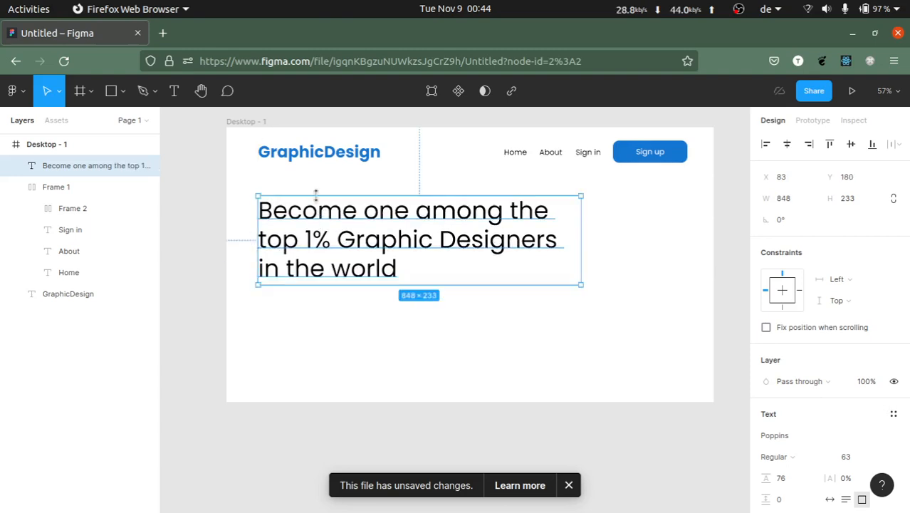
pyautogui.click(307, 172)
pyautogui.click(302, 161)
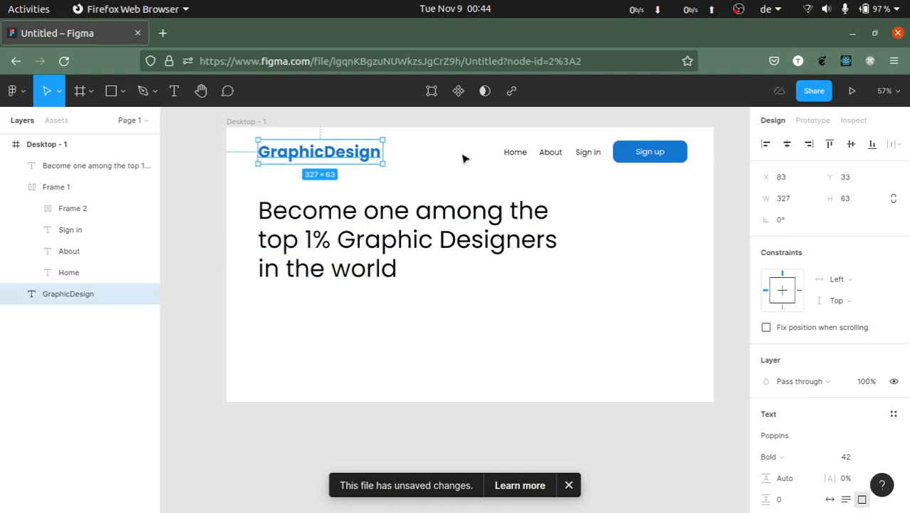
pyautogui.click(571, 209)
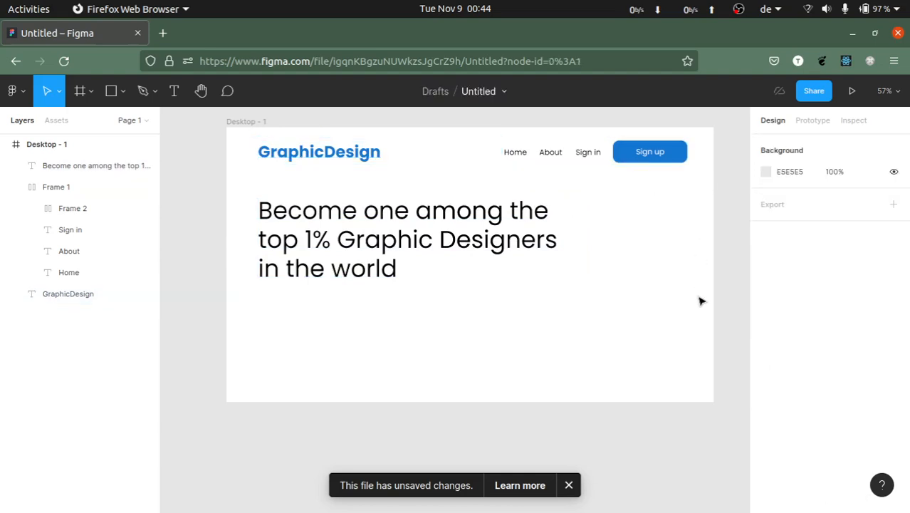
pyautogui.click(417, 236)
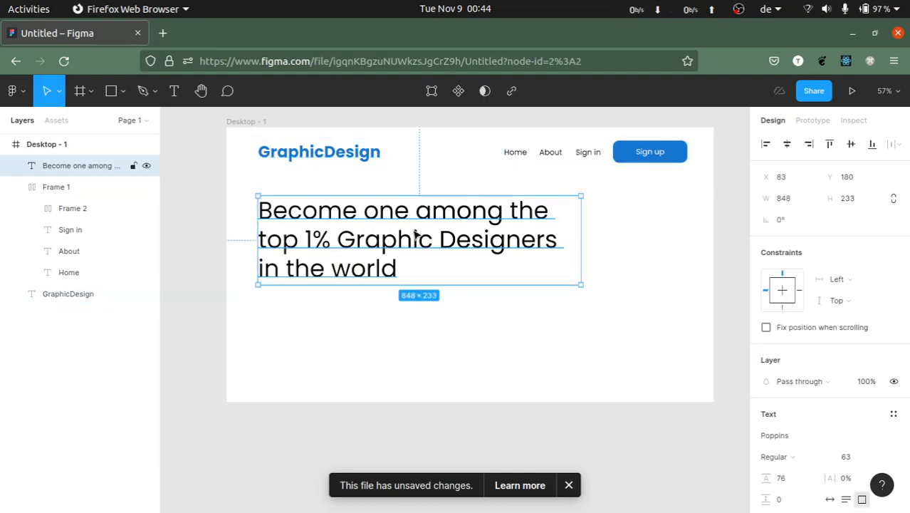
pyautogui.doubleClick(412, 228)
pyautogui.click(410, 267)
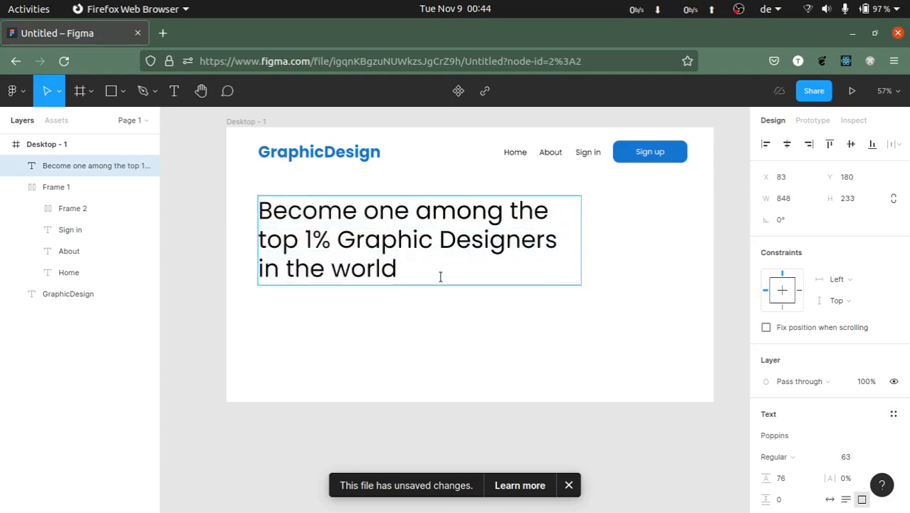
pyautogui.press('Escape')
pyautogui.click(216, 293)
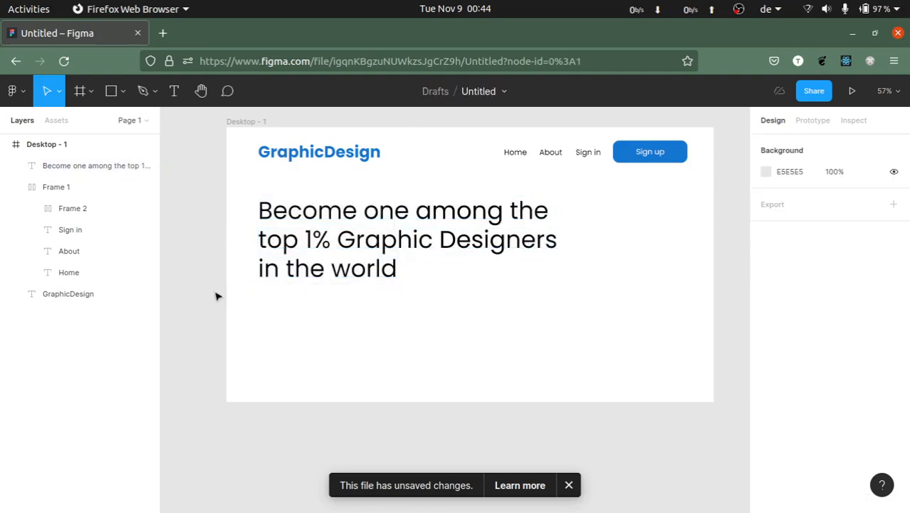
pyautogui.doubleClick(384, 270)
pyautogui.click(367, 323)
pyautogui.click(273, 355)
# Step: Try to search the web for "lorem ipsum" in a new browser tab
pyautogui.hotkey('ctrl', 't')
pyautogui.write('lorem ipsum')
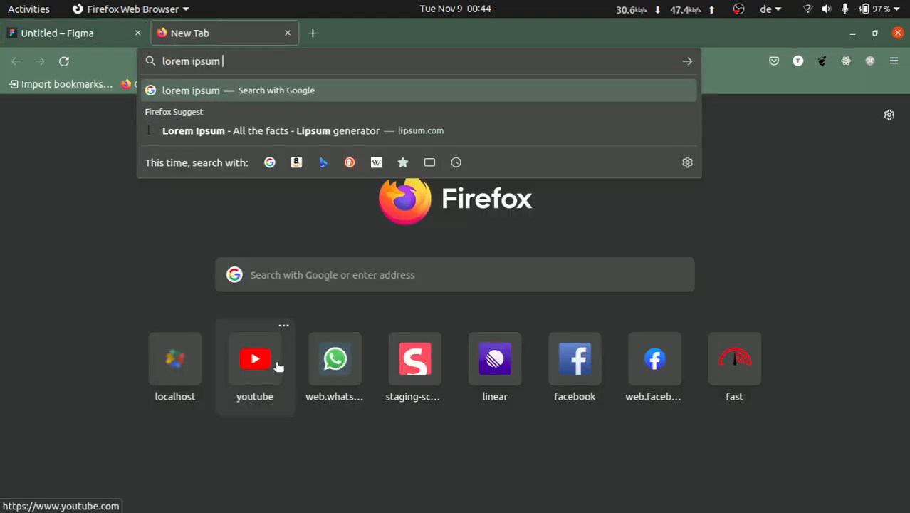
pyautogui.press('Return')
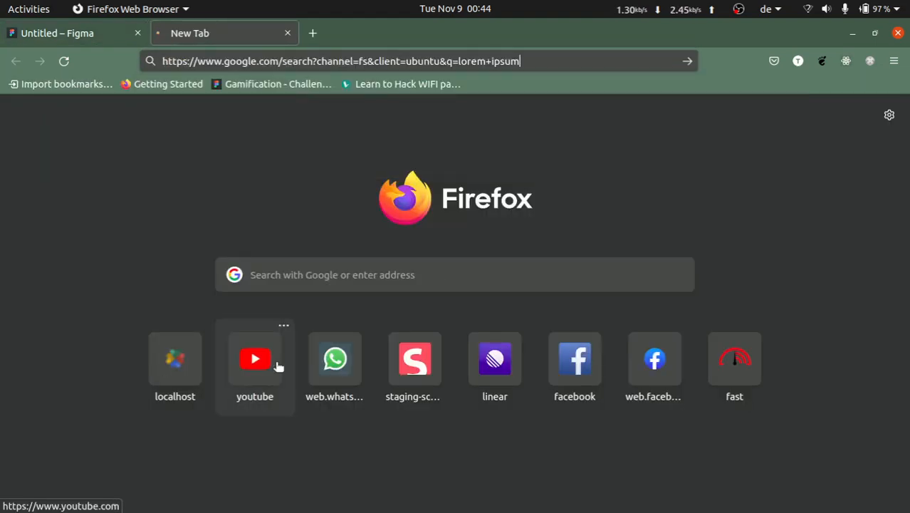
pyautogui.click(840, 7)
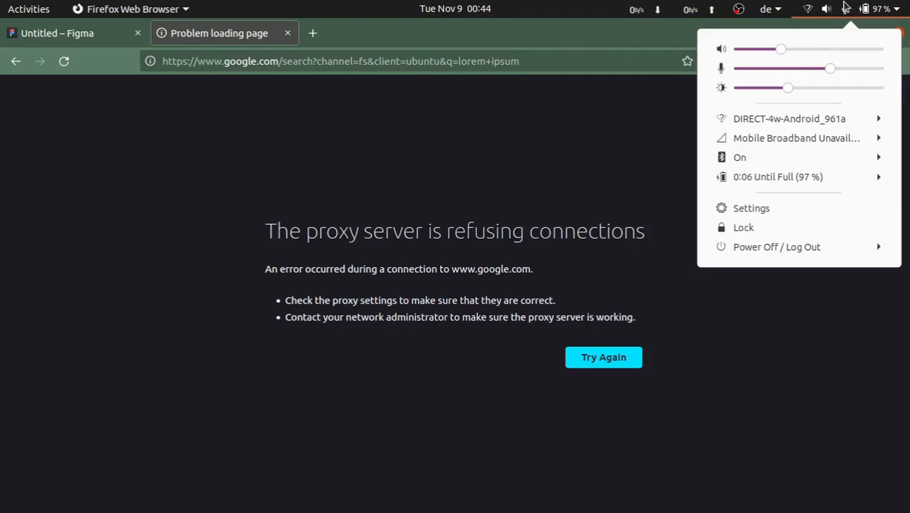
pyautogui.click(661, 123)
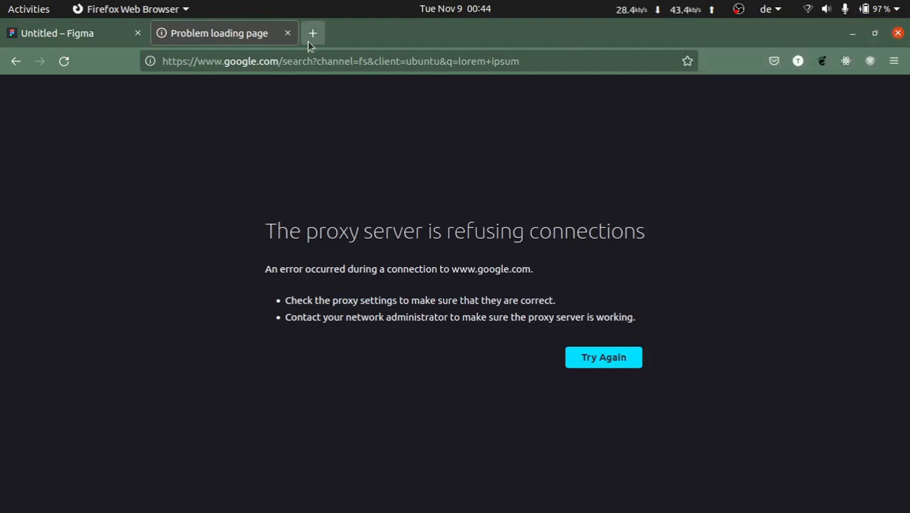
pyautogui.click(286, 70)
pyautogui.write('lorem ipsum')
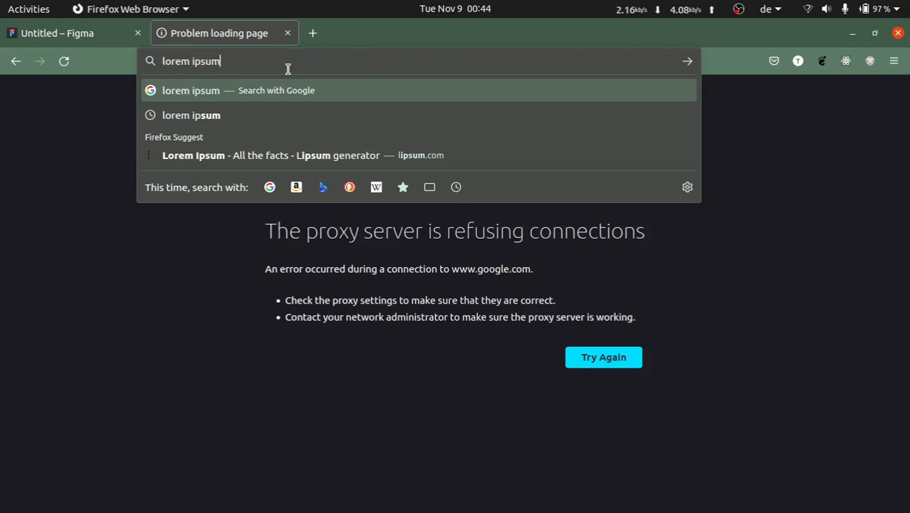
pyautogui.press('Return')
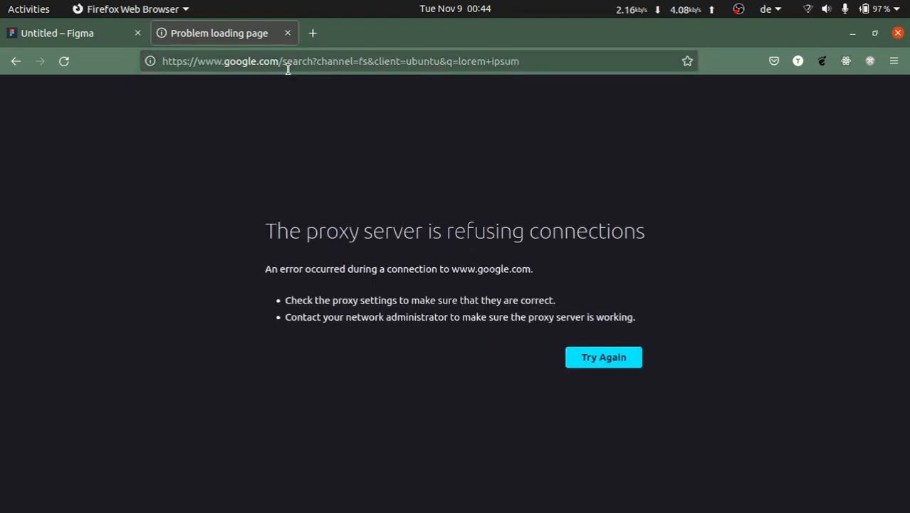
# Step: Try to open the Lorem Ipsum generator site lipsum.com directly from the suggested addresses
pyautogui.click(213, 64)
pyautogui.press('BackSpace')
pyautogui.write('lre')
pyautogui.press('Down')
pyautogui.press('Up')
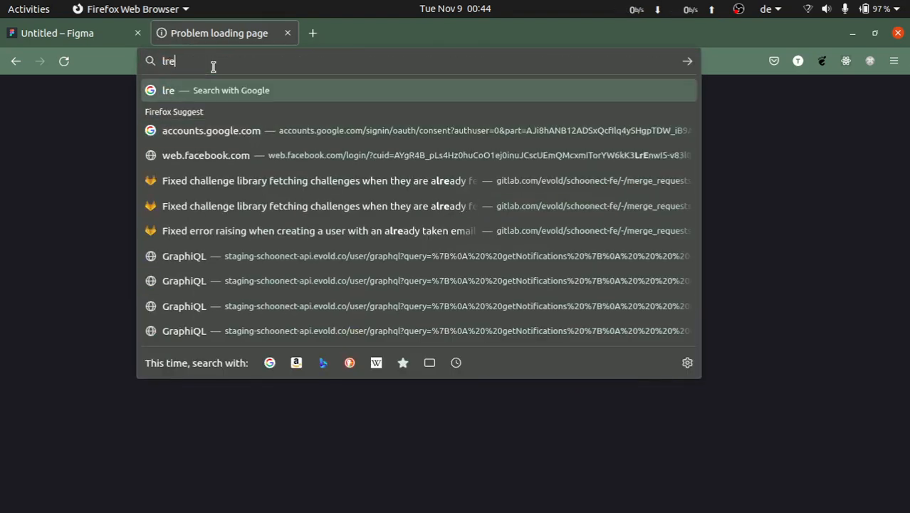
pyautogui.press('BackSpace')
pyautogui.press('BackSpace')
pyautogui.write('orem ips')
pyautogui.press('Down')
pyautogui.press('Down')
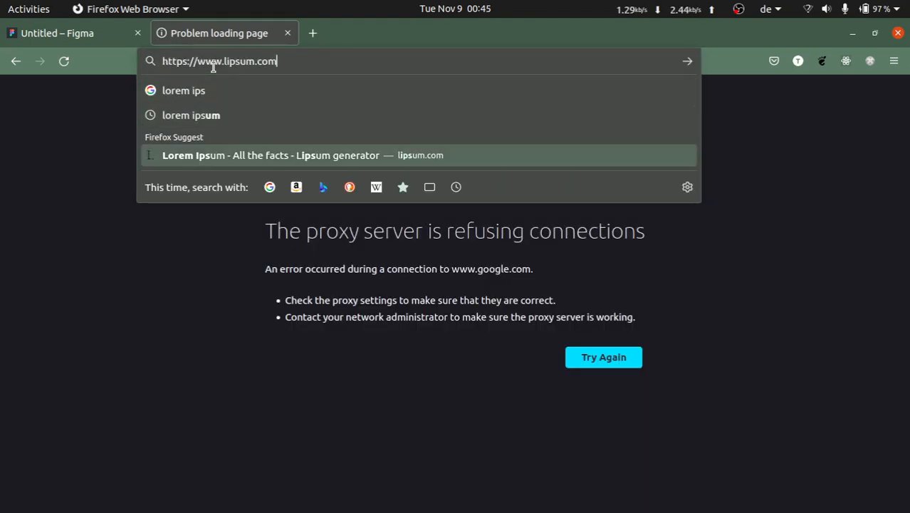
pyautogui.press('Return')
# Step: Return to the Figma design and draw a text box about 909 × 137 just below the headline
pyautogui.click(85, 33)
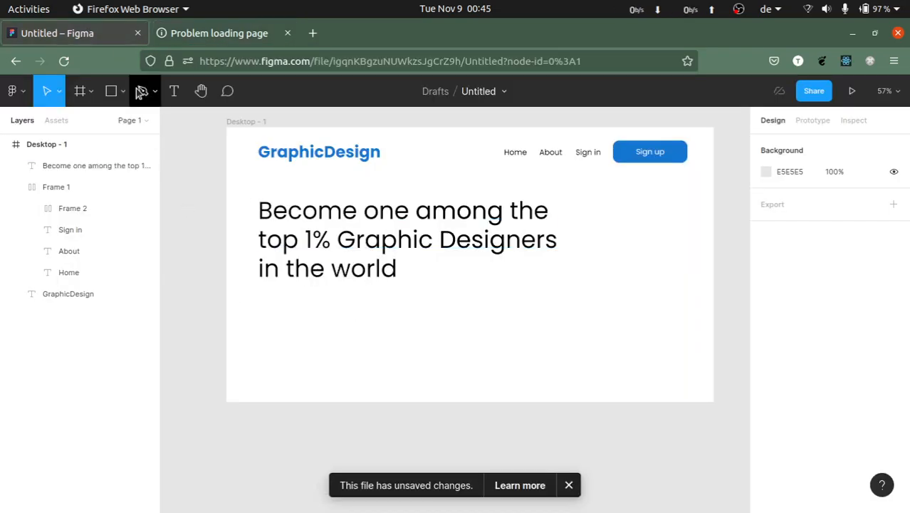
pyautogui.click(165, 99)
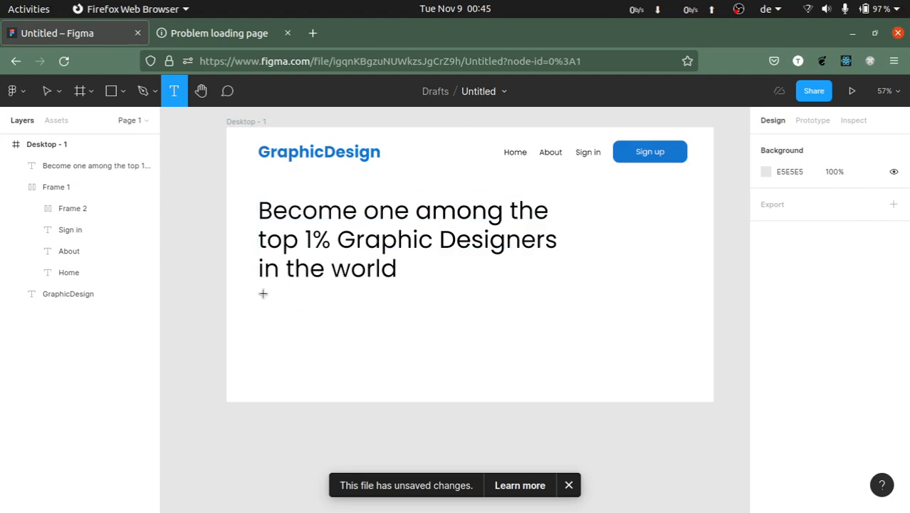
pyautogui.moveTo(263, 293); pyautogui.dragTo(608, 346)
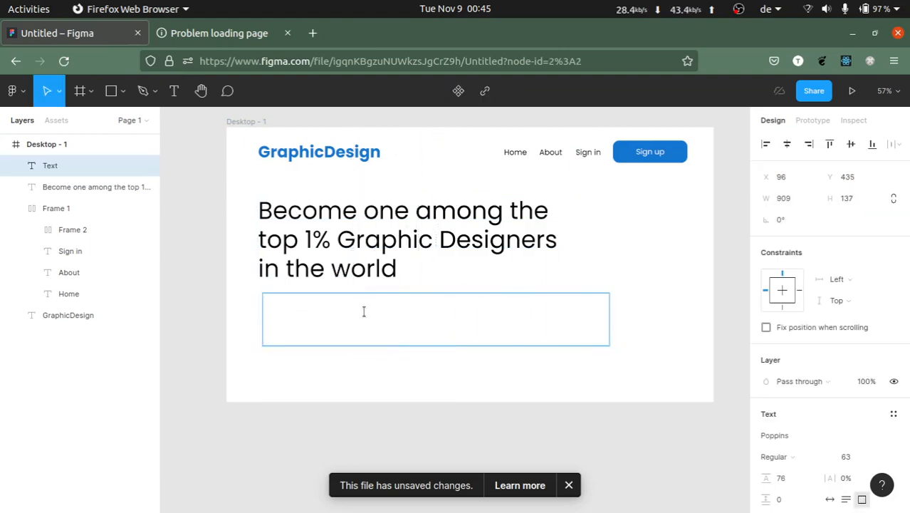
# Step: Fill the new text box with the placeholder text "Lorem ipsum dolor setc ahsb dkko lwka, li"
pyautogui.write('Lorem ipsu')
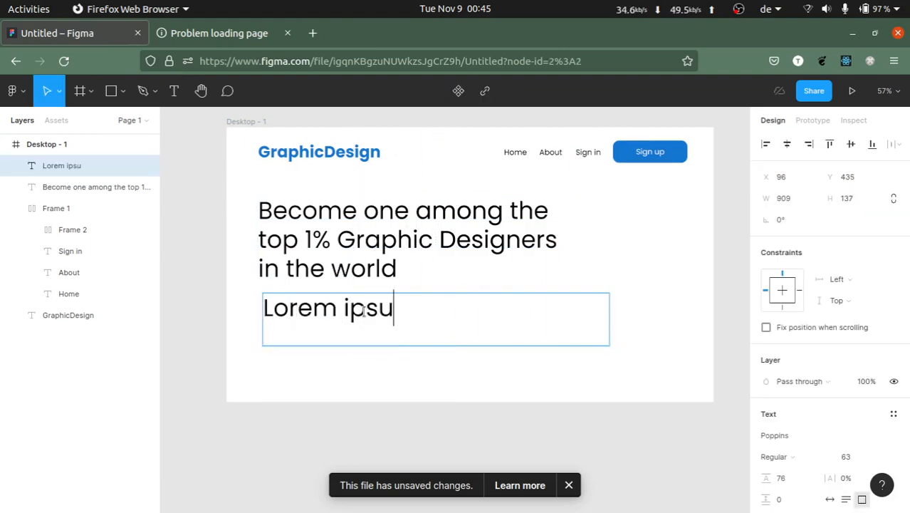
pyautogui.write('m dolor se')
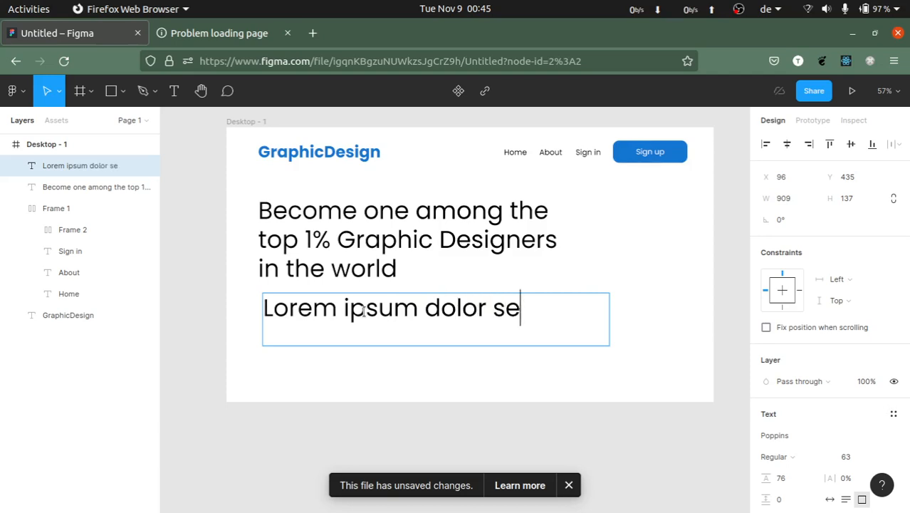
pyautogui.write('tc ')
pyautogui.write('l')
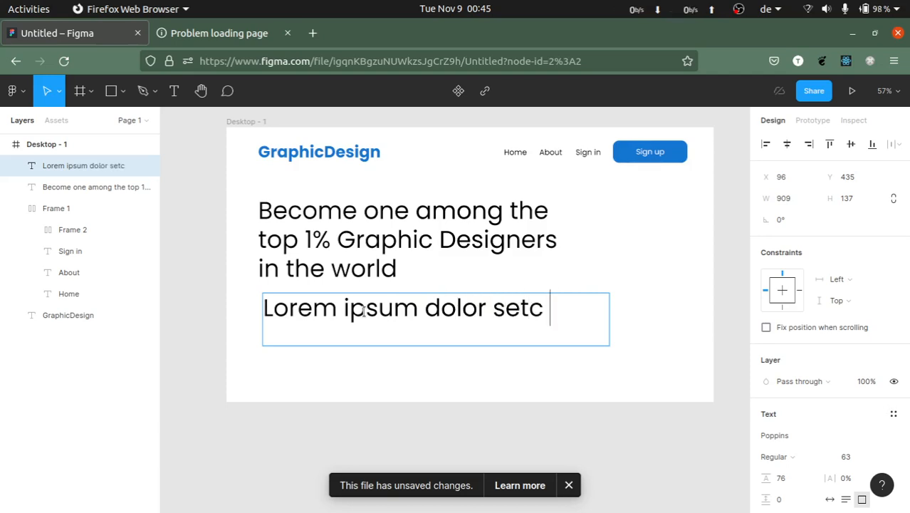
pyautogui.write('ahs')
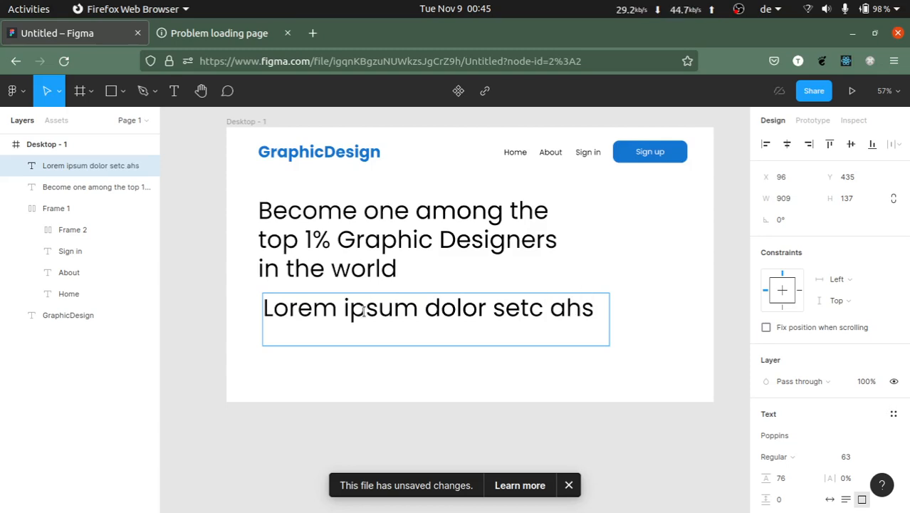
pyautogui.write('b dkko')
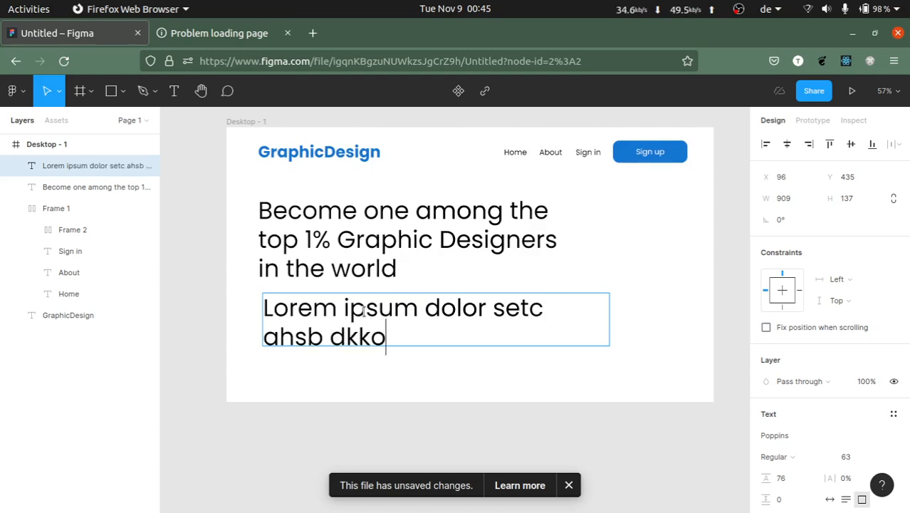
pyautogui.write(' lwks')
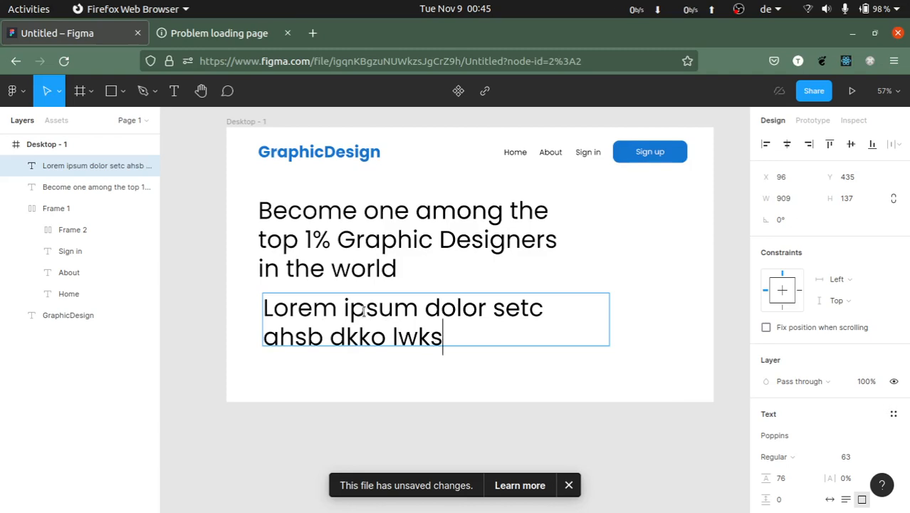
pyautogui.press('BackSpace')
pyautogui.write('Aa ')
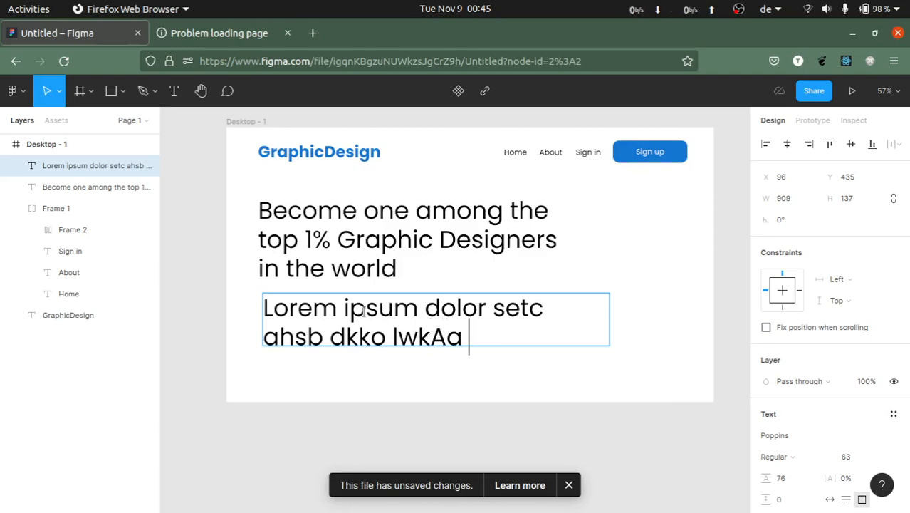
pyautogui.write('e')
pyautogui.press('BackSpace')
pyautogui.press('BackSpace')
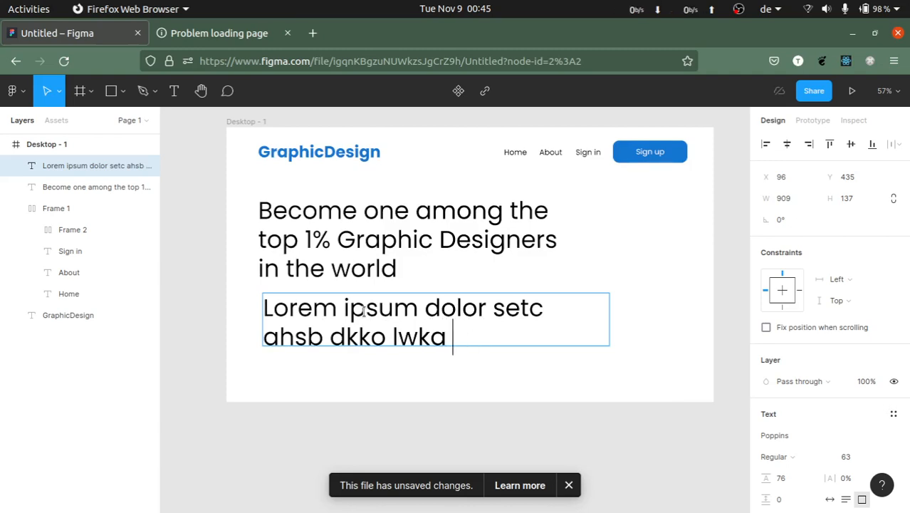
pyautogui.write('l')
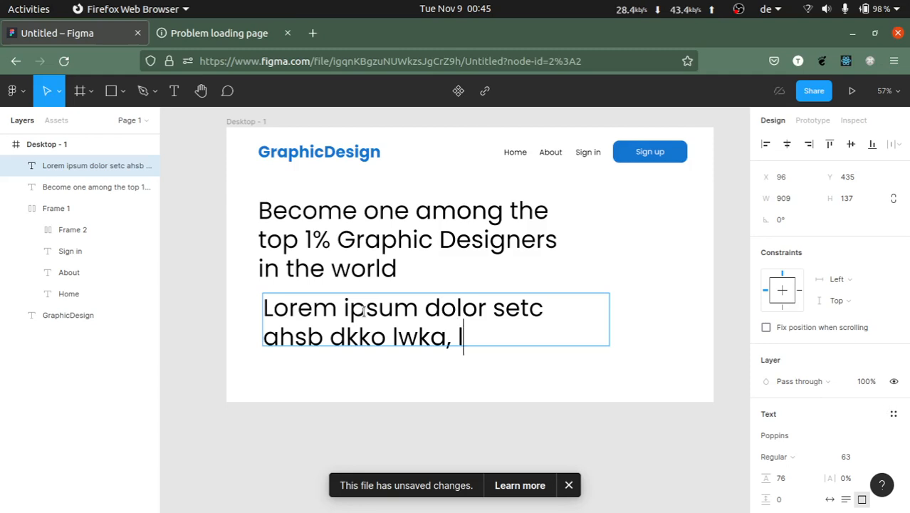
pyautogui.write('i öp')
pyautogui.press('BackSpace')
pyautogui.press('BackSpace')
pyautogui.press('BackSpace')
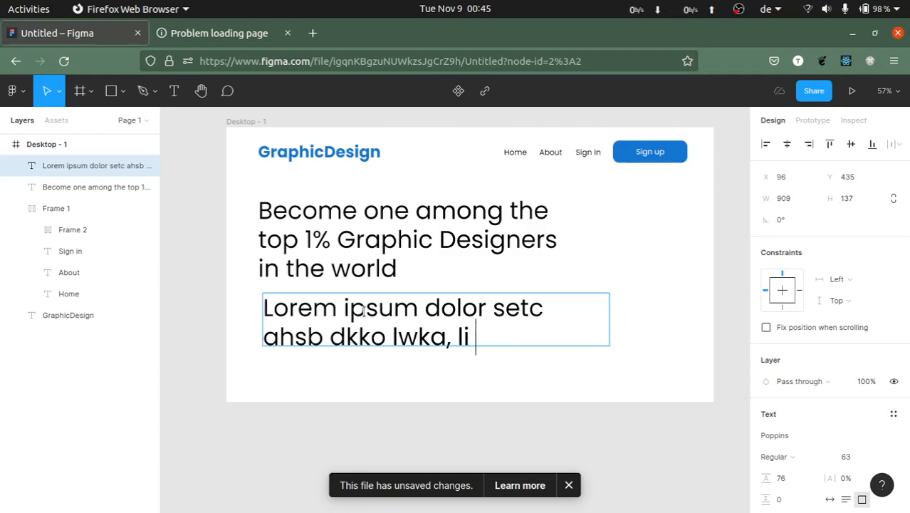
# Step: Delete all of the placeholder text from the text box below the headline
pyautogui.press('BackSpace')
pyautogui.press('BackSpace')
pyautogui.press('BackSpace')
pyautogui.press('BackSpace')
pyautogui.press('BackSpace')
pyautogui.press('BackSpace')
pyautogui.press('BackSpace')
pyautogui.press('BackSpace')
pyautogui.press('BackSpace')
pyautogui.press('BackSpace')
pyautogui.press('BackSpace')
pyautogui.press('BackSpace')
pyautogui.press('BackSpace')
pyautogui.press('BackSpace')
pyautogui.press('BackSpace')
pyautogui.press('BackSpace')
pyautogui.press('BackSpace')
pyautogui.press('BackSpace')
pyautogui.press('BackSpace')
pyautogui.press('BackSpace')
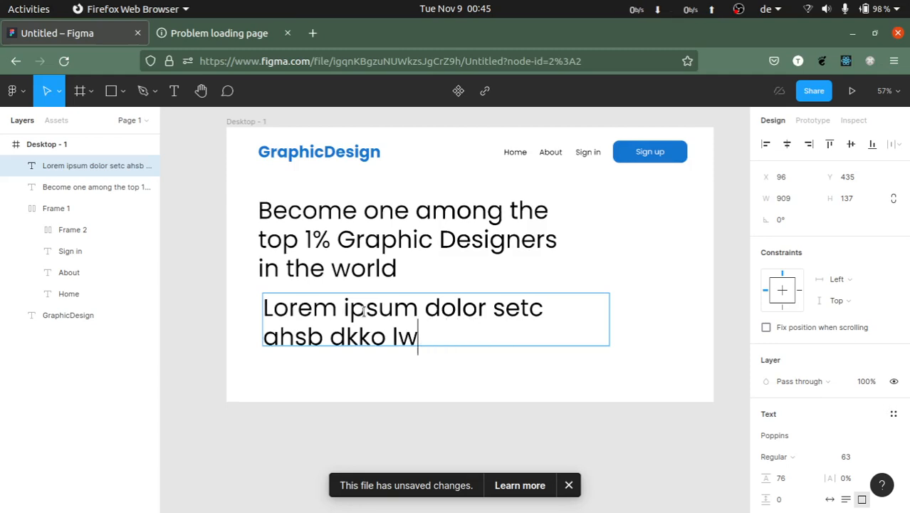
pyautogui.press('BackSpace')
pyautogui.press('BackSpace')
pyautogui.press('BackSpace')
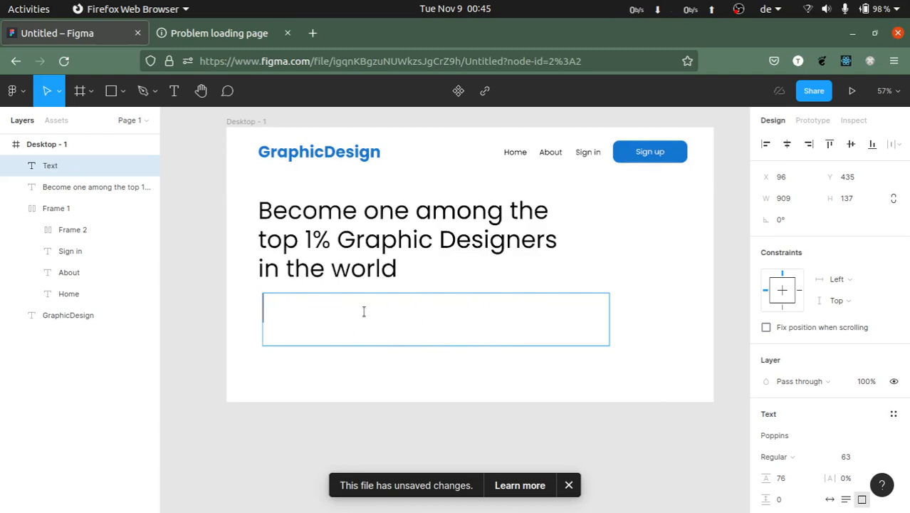
# Step: Write "Get to learn along side the top designers with the mentorship of seniors," in the text box below the headline
pyautogui.write('Get to')
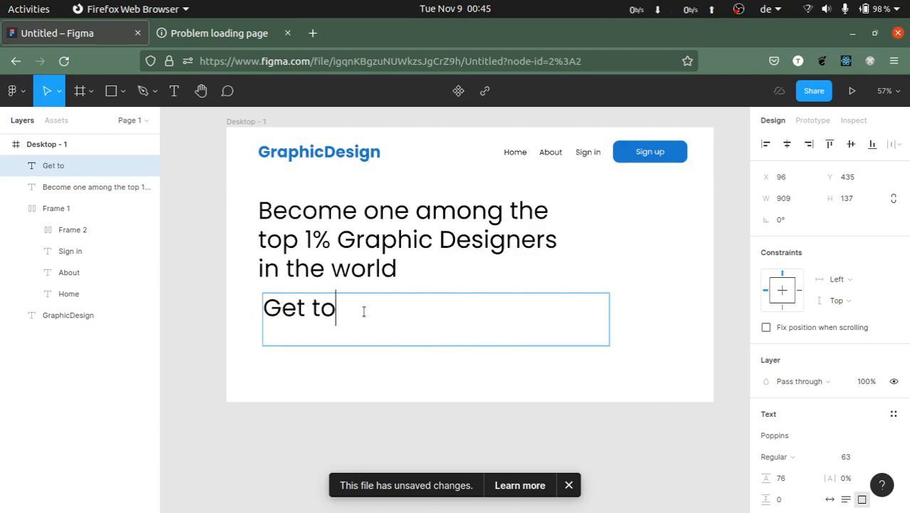
pyautogui.write(' learn along ')
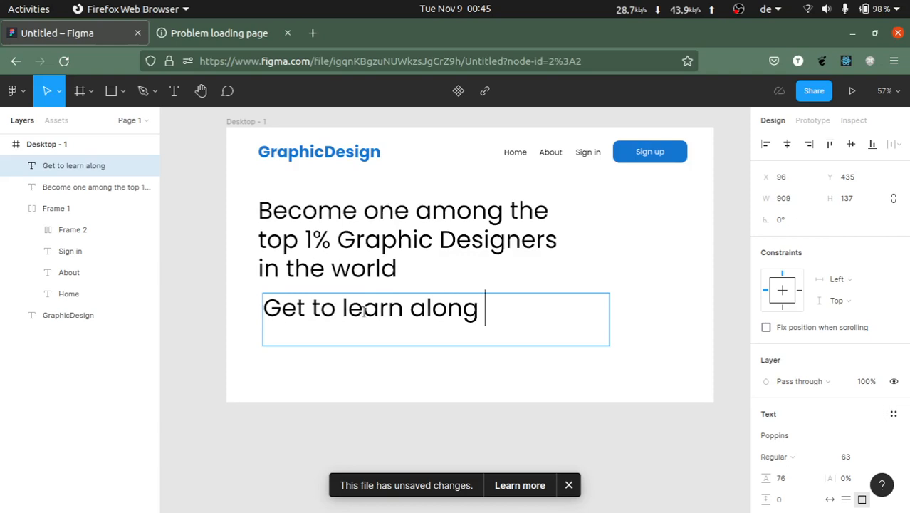
pyautogui.write('side the top de')
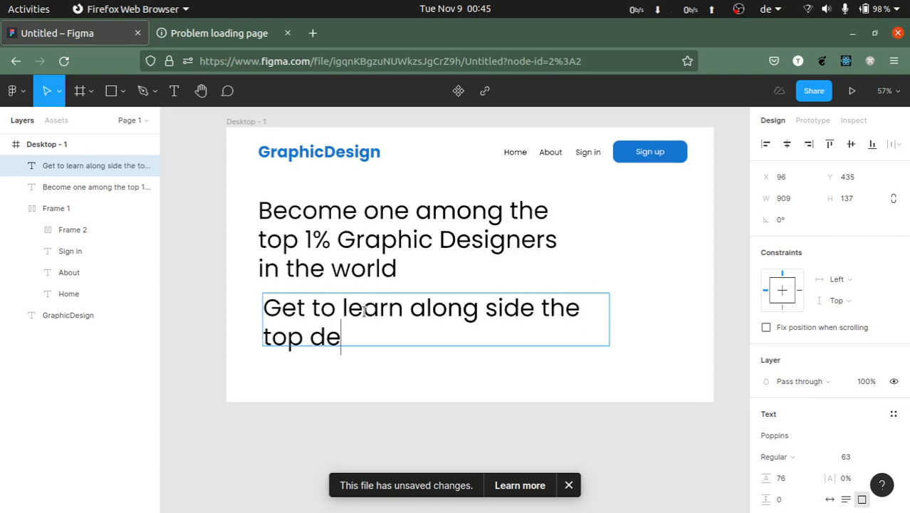
pyautogui.press('BackSpace')
pyautogui.press('BackSpace')
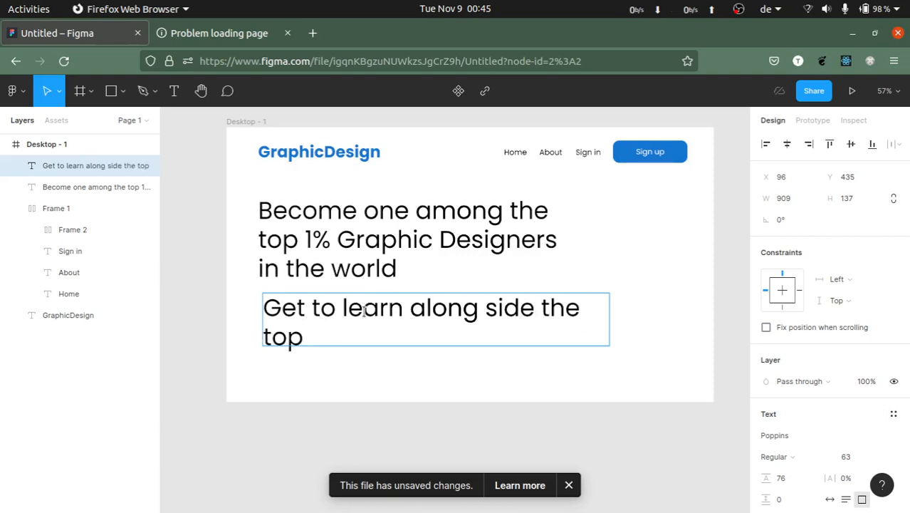
pyautogui.write('designers with th')
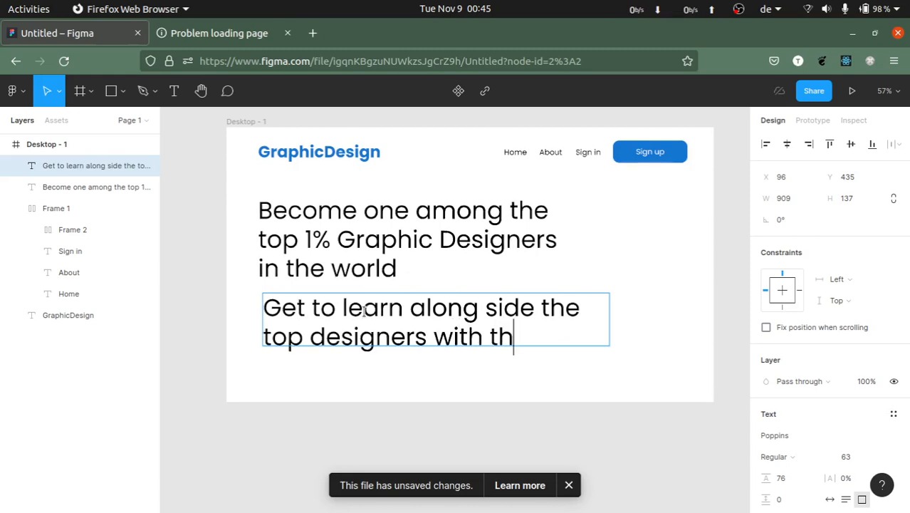
pyautogui.write('e mentors ')
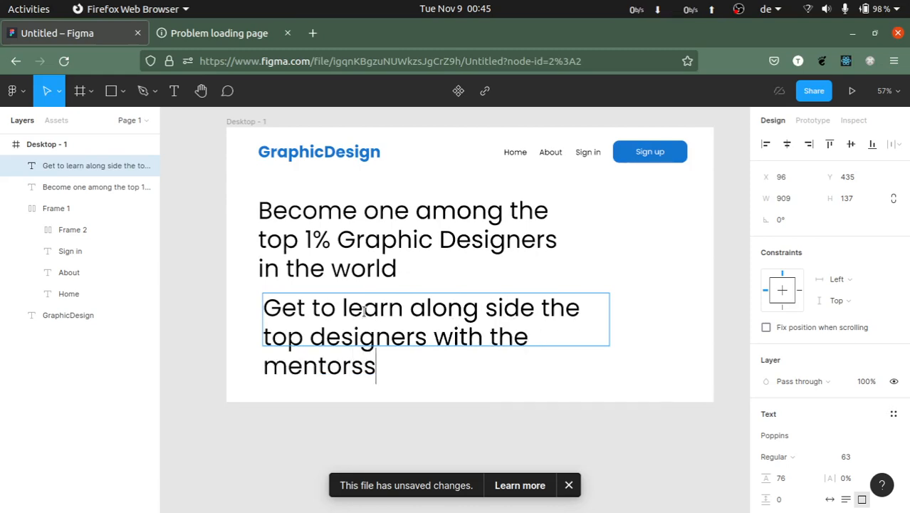
pyautogui.write('hip of sensio')
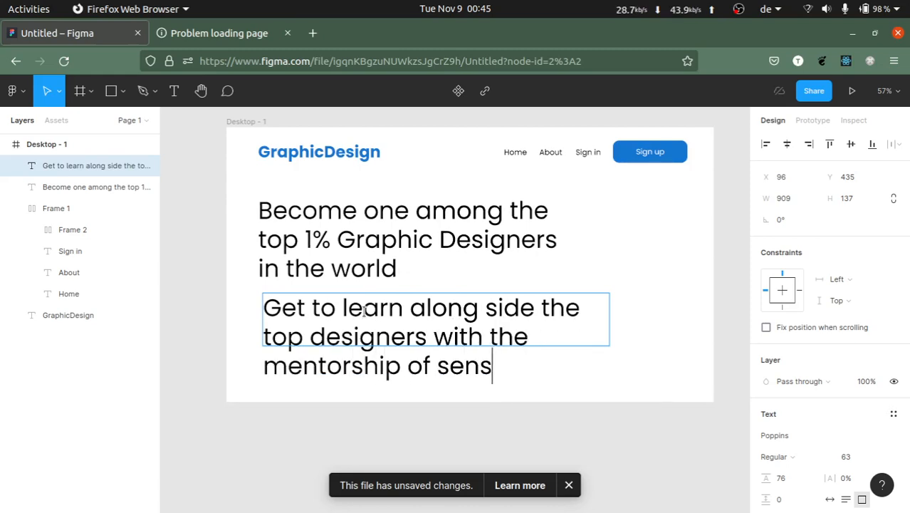
pyautogui.press('BackSpace')
pyautogui.press('BackSpace')
pyautogui.press('BackSpace')
pyautogui.write('iors')
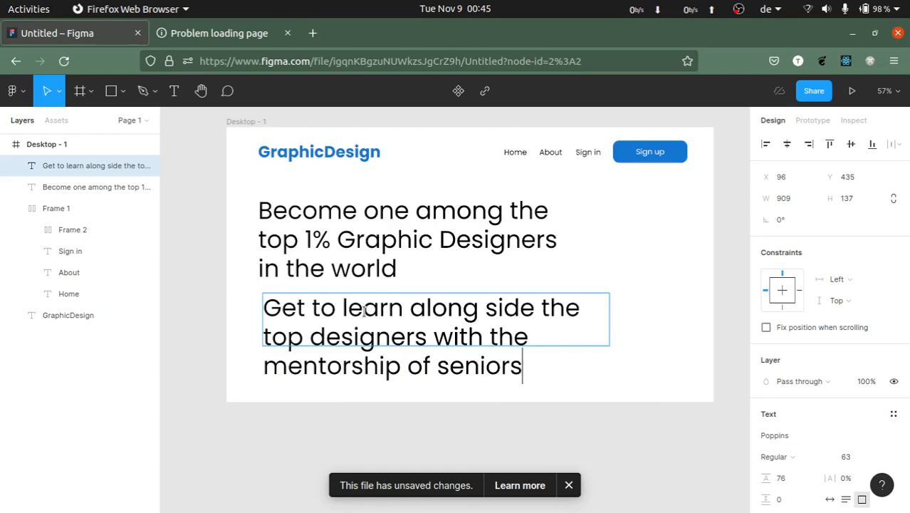
pyautogui.write(', and ')
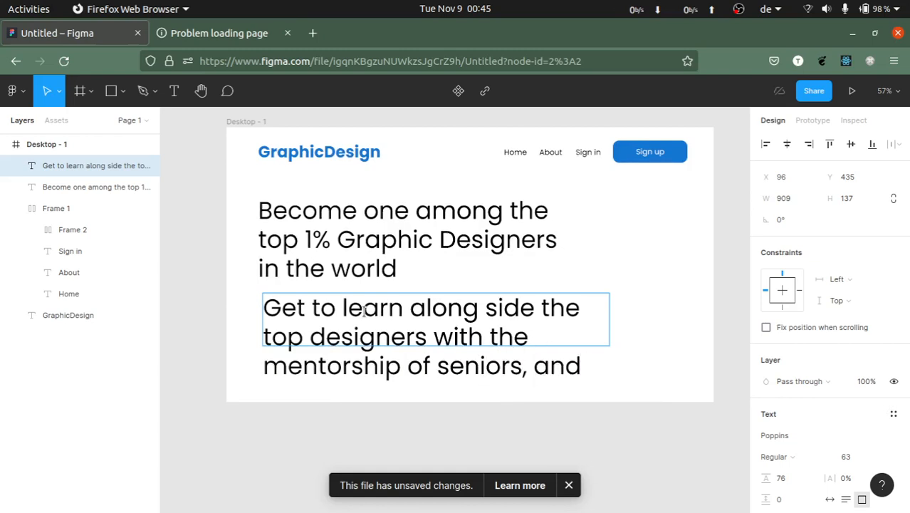
pyautogui.write('with no')
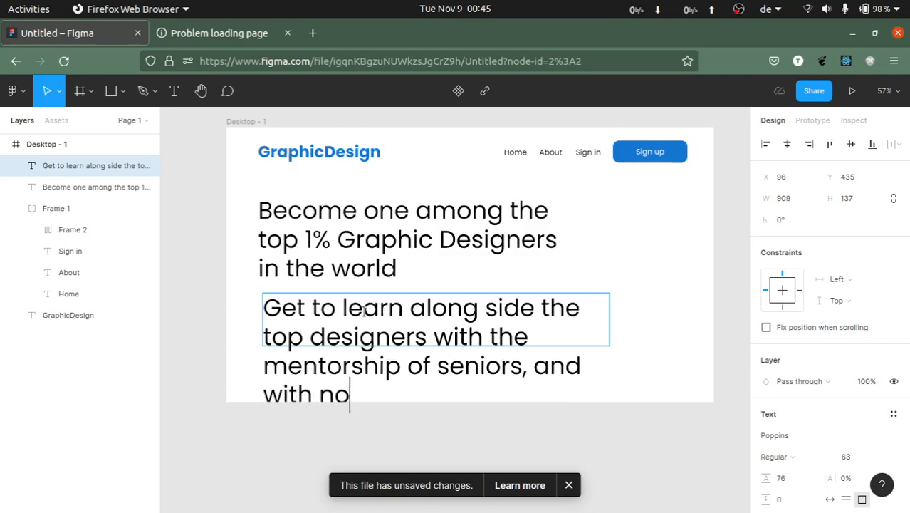
pyautogui.press('BackSpace')
pyautogui.press('BackSpace')
pyautogui.press('BackSpace')
pyautogui.press('BackSpace')
pyautogui.press('BackSpace')
pyautogui.press('BackSpace')
pyautogui.press('BackSpace')
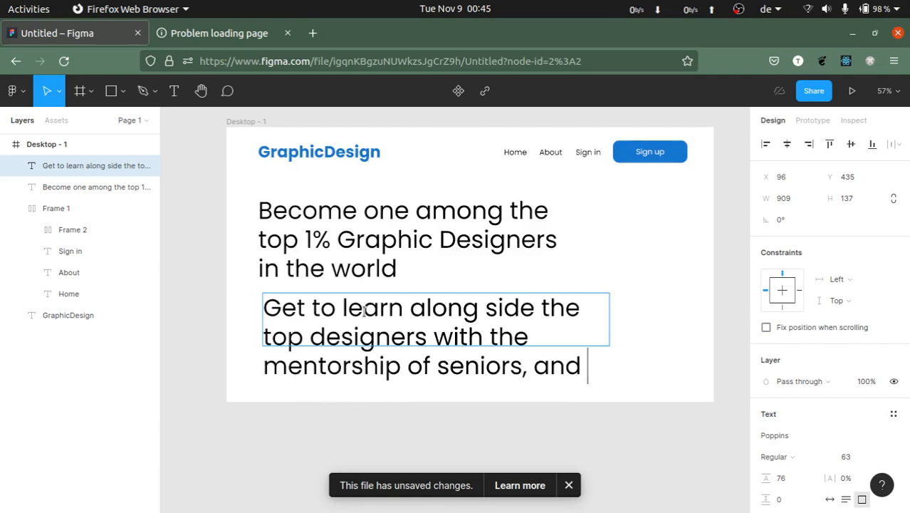
pyautogui.write('wit hau')
pyautogui.press('BackSpace')
pyautogui.press('BackSpace')
pyautogui.press('BackSpace')
pyautogui.press('BackSpace')
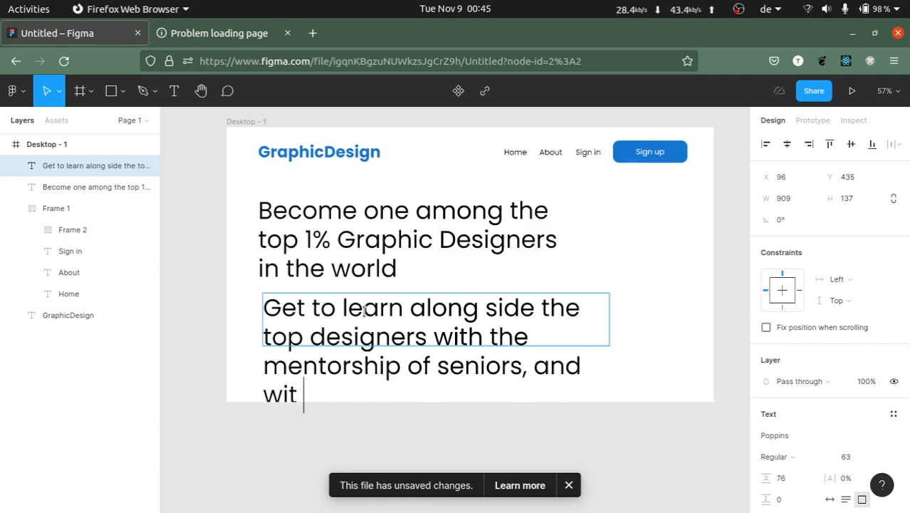
pyautogui.press('BackSpace')
pyautogui.press('BackSpace')
pyautogui.press('BackSpace')
pyautogui.press('BackSpace')
pyautogui.press('BackSpace')
pyautogui.press('BackSpace')
pyautogui.press('BackSpace')
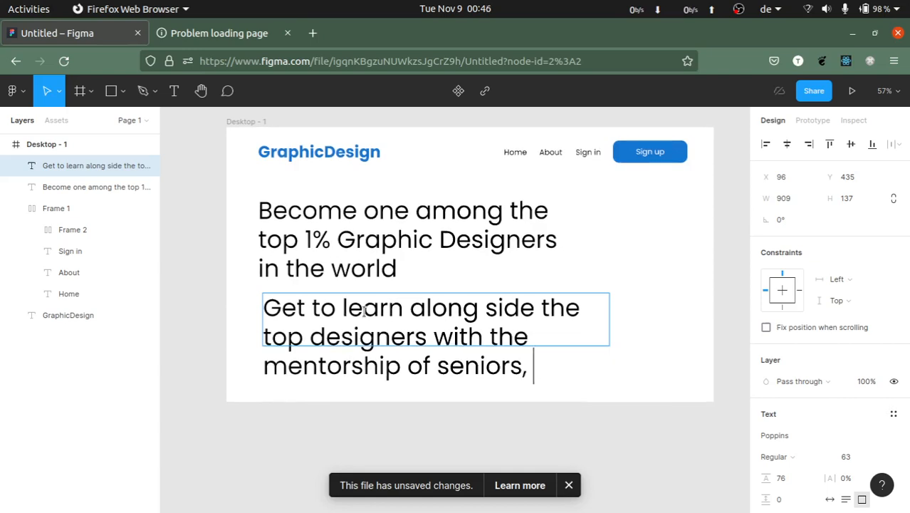
pyautogui.write('creating re')
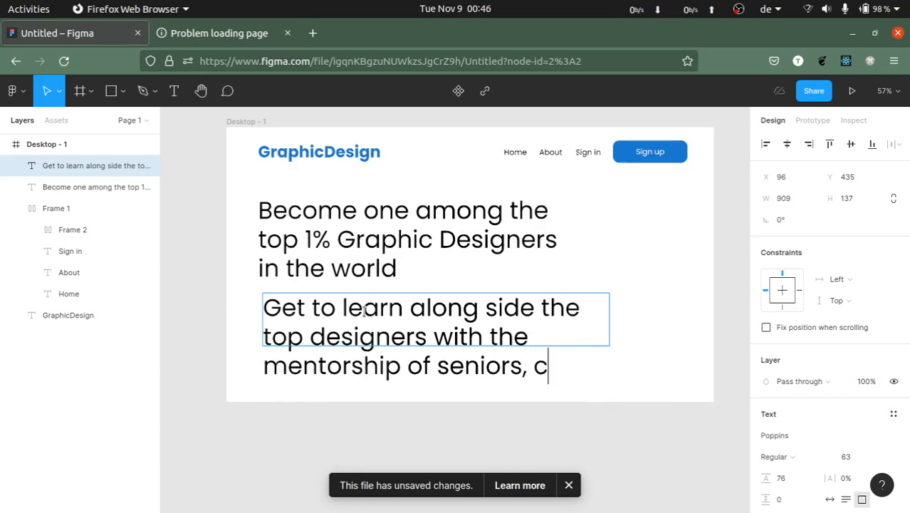
pyautogui.press('BackSpace')
pyautogui.press('BackSpace')
pyautogui.press('BackSpace')
pyautogui.press('BackSpace')
pyautogui.press('BackSpace')
pyautogui.press('BackSpace')
pyautogui.press('BackSpace')
pyautogui.press('BackSpace')
pyautogui.press('BackSpace')
pyautogui.press('BackSpace')
pyautogui.press('BackSpace')
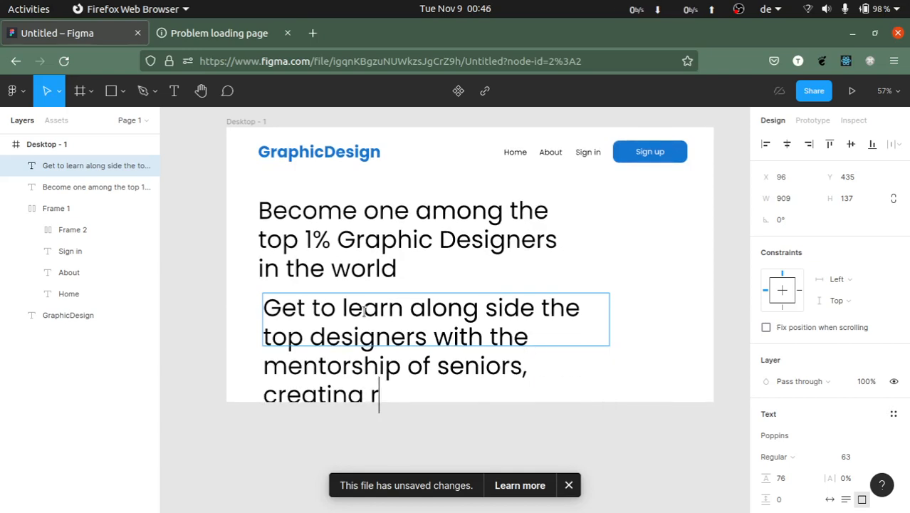
# Step: Continue the supporting text after "seniors," with "working on real world projects to get you ready"
pyautogui.write('working')
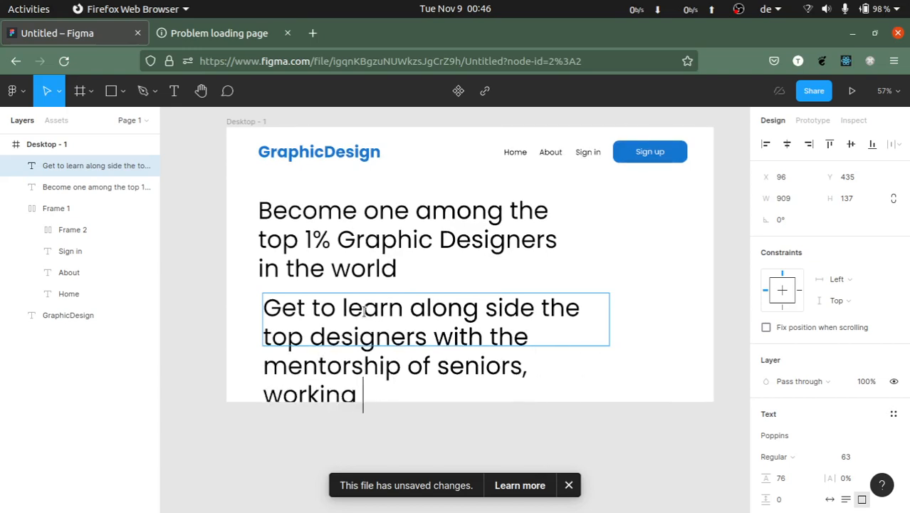
pyautogui.write(' on real world projec')
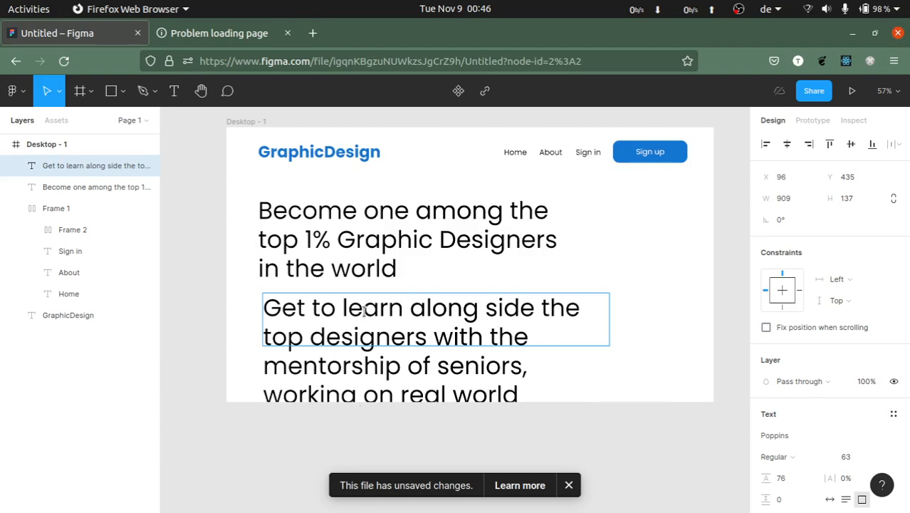
pyautogui.write('to get expe')
pyautogui.press('BackSpace')
pyautogui.write('erienc')
# Step: Reduce the font size of the supporting text below the headline to 18
pyautogui.click(849, 456)
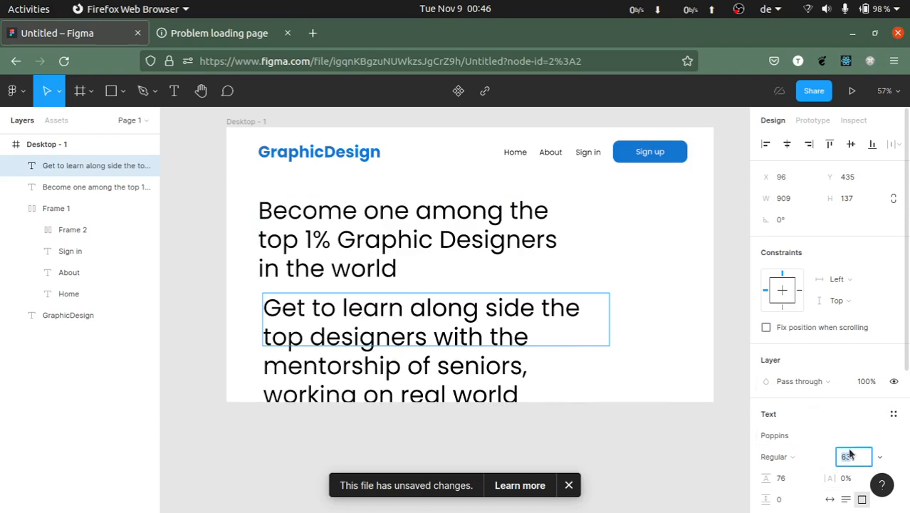
pyautogui.write('37')
pyautogui.click(610, 353)
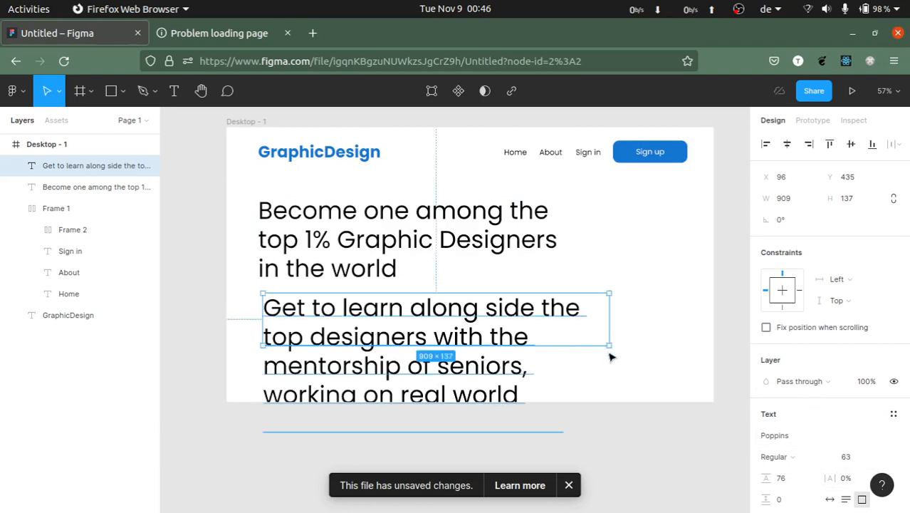
pyautogui.click(830, 461)
pyautogui.click(904, 450)
pyautogui.click(851, 456)
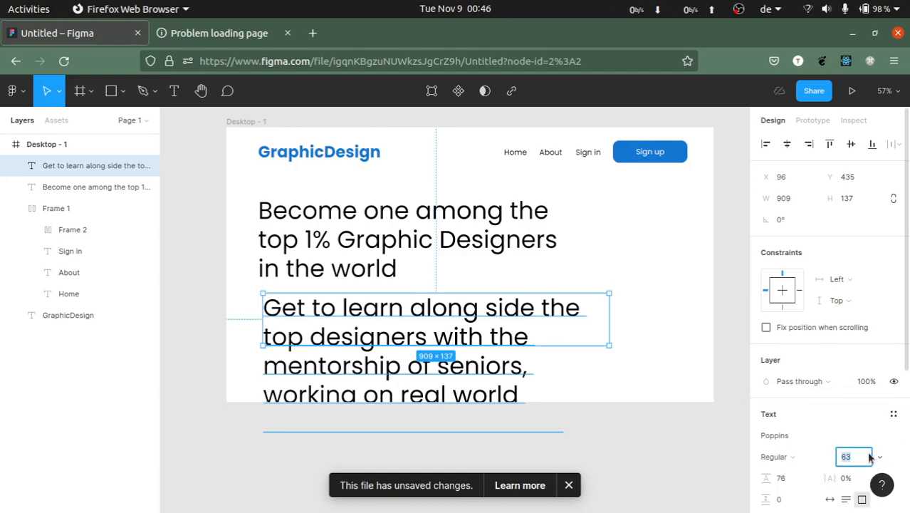
pyautogui.write('58')
pyautogui.press('Return')
pyautogui.press('Down')
pyautogui.press('Down')
pyautogui.press('Down')
pyautogui.press('Down')
pyautogui.press('Down')
pyautogui.press('Down')
pyautogui.press('Down')
pyautogui.press('Down')
pyautogui.press('Down')
pyautogui.press('Down')
pyautogui.press('Down')
pyautogui.press('Down')
pyautogui.press('Down')
pyautogui.press('Down')
pyautogui.press('Down')
pyautogui.press('Down')
pyautogui.press('Down')
pyautogui.press('Down')
pyautogui.press('Down')
pyautogui.press('Down')
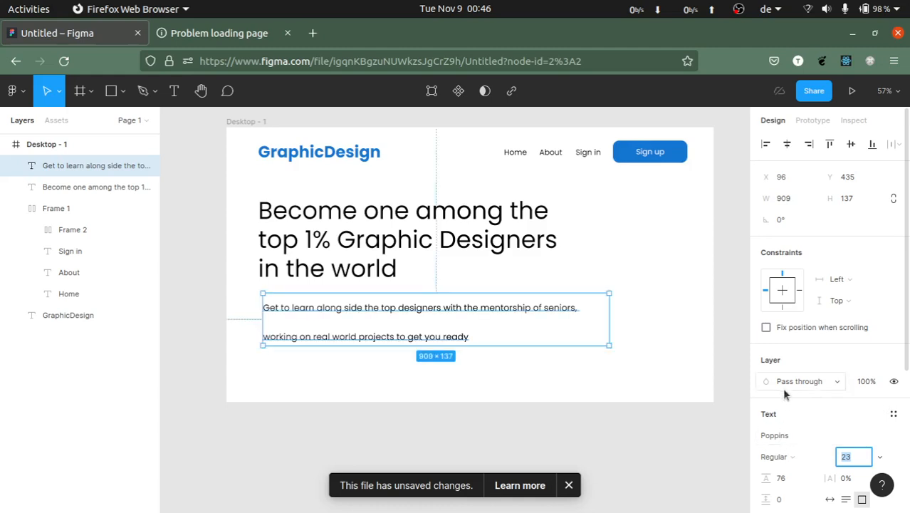
pyautogui.scroll(-1, 782, 398)
pyautogui.press('Down')
pyautogui.press('Down')
pyautogui.press('Down')
pyautogui.press('Down')
pyautogui.press('Down')
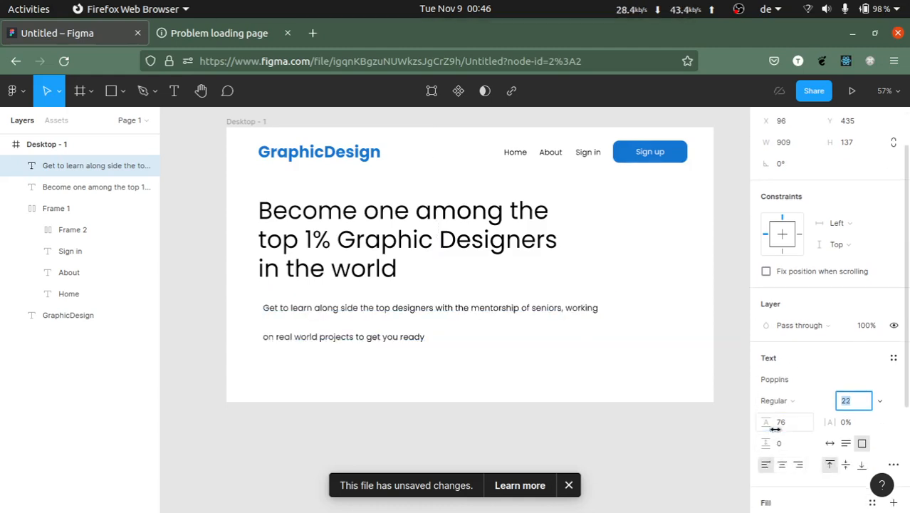
# Step: Reduce the line height of the supporting text to 31
pyautogui.click(796, 425)
pyautogui.press('Down')
pyautogui.press('Down')
pyautogui.press('Down')
pyautogui.press('Down')
pyautogui.press('Down')
pyautogui.press('Down')
pyautogui.press('Down')
pyautogui.press('Down')
pyautogui.press('Down')
pyautogui.press('Down')
pyautogui.press('Down')
pyautogui.press('Down')
pyautogui.press('Down')
pyautogui.press('Down')
pyautogui.press('Down')
pyautogui.press('Down')
pyautogui.press('Down')
pyautogui.press('Down')
pyautogui.press('Down')
pyautogui.press('Down')
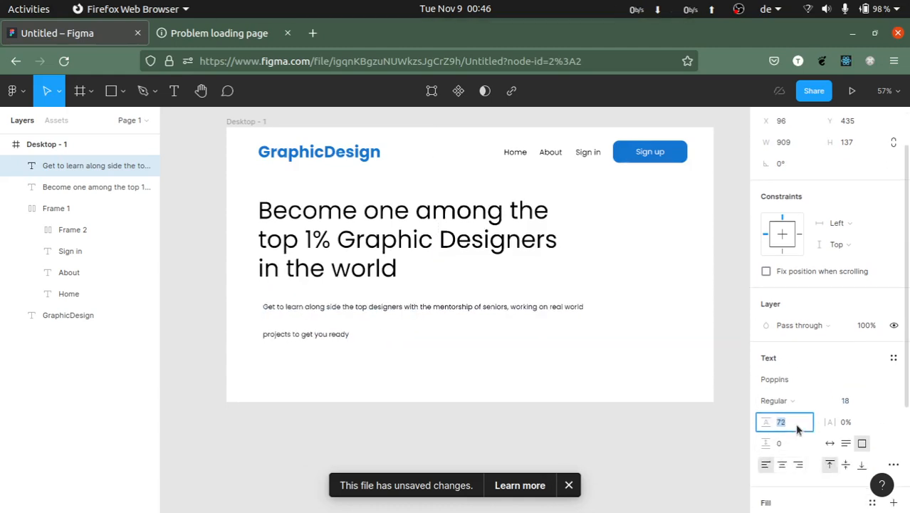
pyautogui.press('Down')
pyautogui.press('Down')
pyautogui.press('Down')
pyautogui.press('Down')
pyautogui.press('Down')
pyautogui.press('Down')
pyautogui.press('Down')
pyautogui.press('Down')
pyautogui.press('Down')
pyautogui.press('Down')
pyautogui.press('Down')
pyautogui.press('Down')
pyautogui.press('Down')
pyautogui.press('Down')
pyautogui.press('Down')
pyautogui.press('Down')
pyautogui.press('Down')
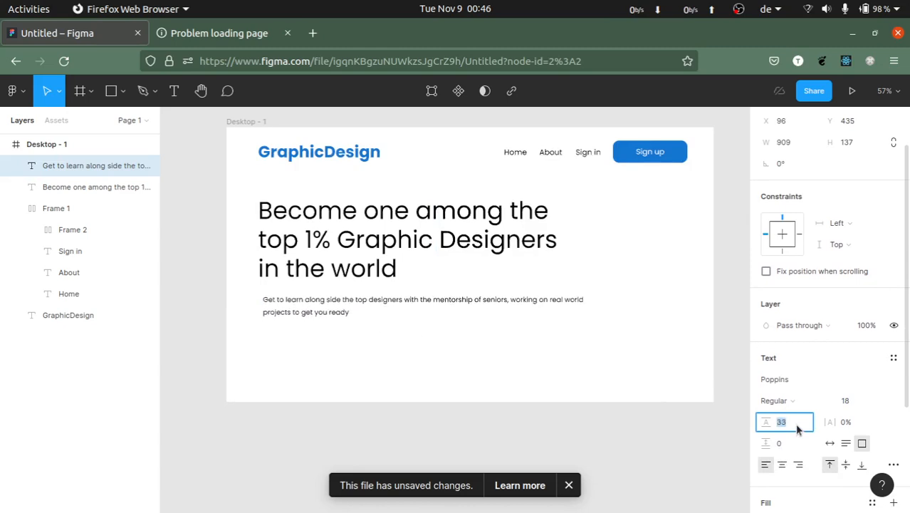
# Step: Increase the supporting text's font size to 23 and deselect the text box
pyautogui.click(846, 403)
pyautogui.press('Up')
pyautogui.press('Up')
pyautogui.press('Up')
pyautogui.press('Up')
pyautogui.press('Up')
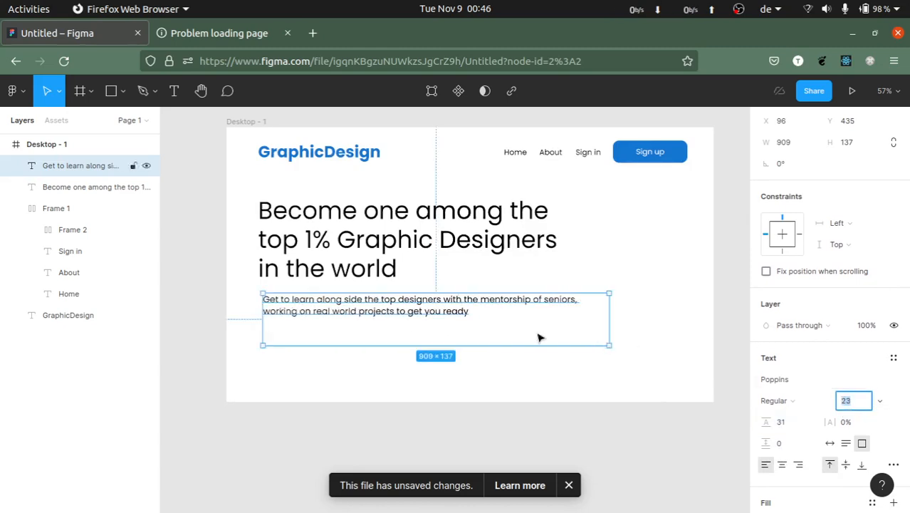
pyautogui.click(466, 390)
# Step: Move the supporting text to X 83, flush with the headline's left edge, and increase its font size to 26
pyautogui.moveTo(400, 299); pyautogui.dragTo(394, 299)
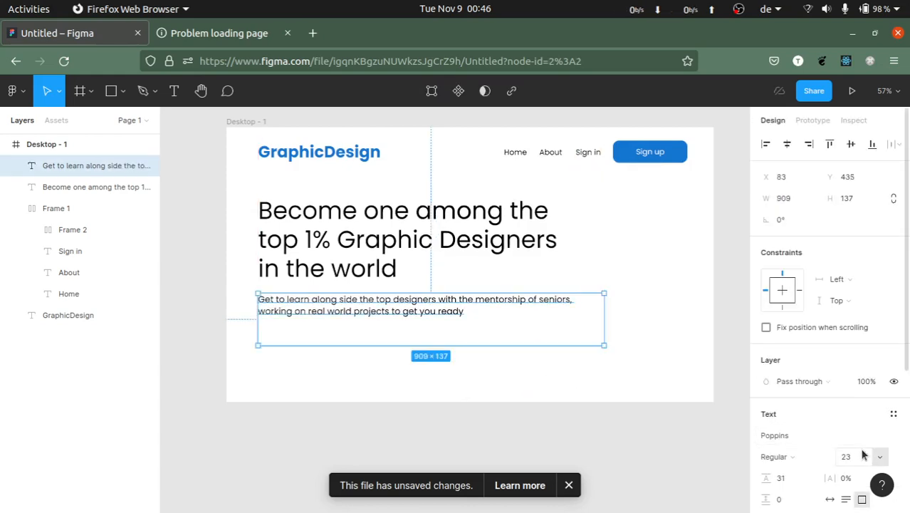
pyautogui.press('Up')
pyautogui.press('Up')
pyautogui.press('Up')
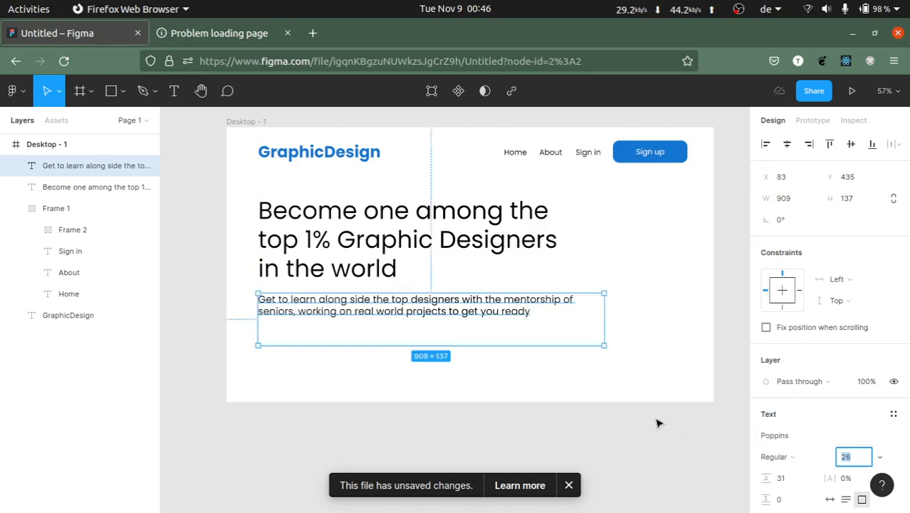
pyautogui.click(656, 423)
# Step: Narrow the supporting text box from its right side to a width of about 719
pyautogui.click(560, 339)
pyautogui.moveTo(601, 314); pyautogui.dragTo(530, 318)
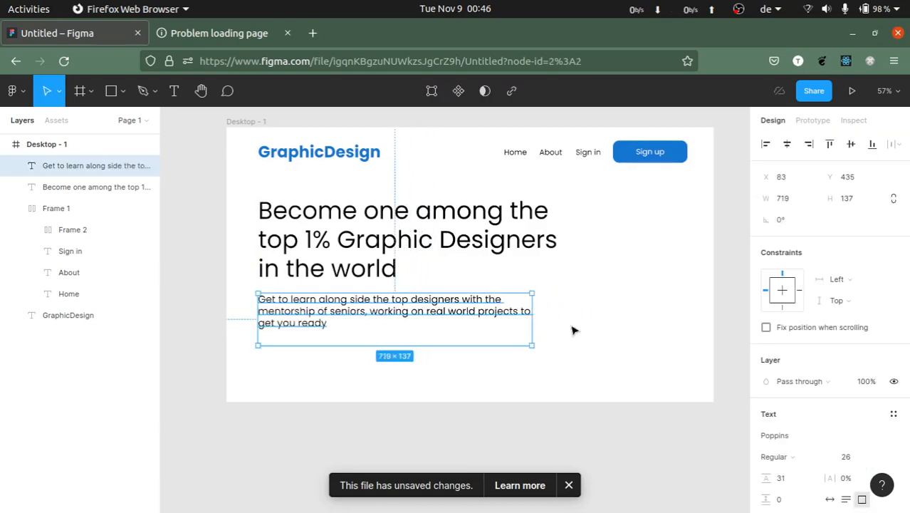
pyautogui.click(574, 330)
pyautogui.click(519, 313)
# Step: Narrow the headline's text box to about 723 wide and the supporting text box to about 595 wide
pyautogui.click(546, 245)
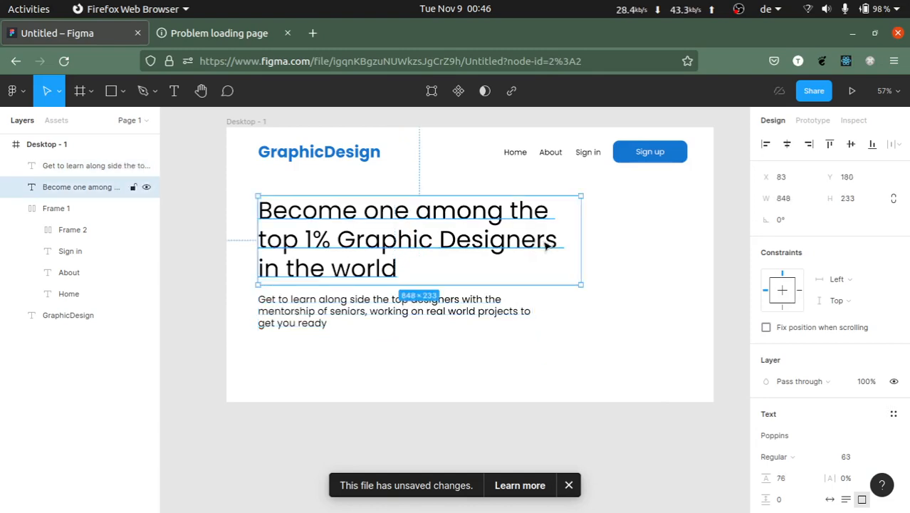
pyautogui.moveTo(579, 236); pyautogui.dragTo(535, 237)
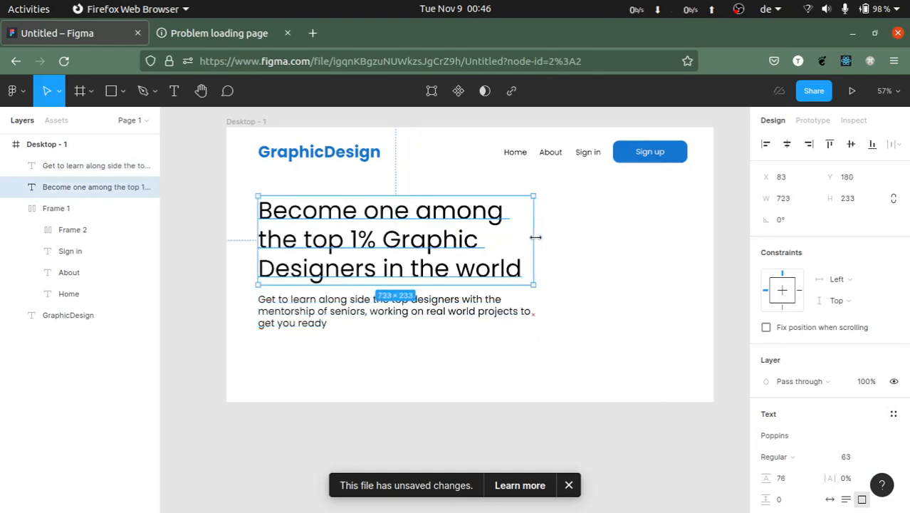
pyautogui.click(554, 327)
pyautogui.click(453, 319)
pyautogui.moveTo(535, 319); pyautogui.dragTo(484, 320)
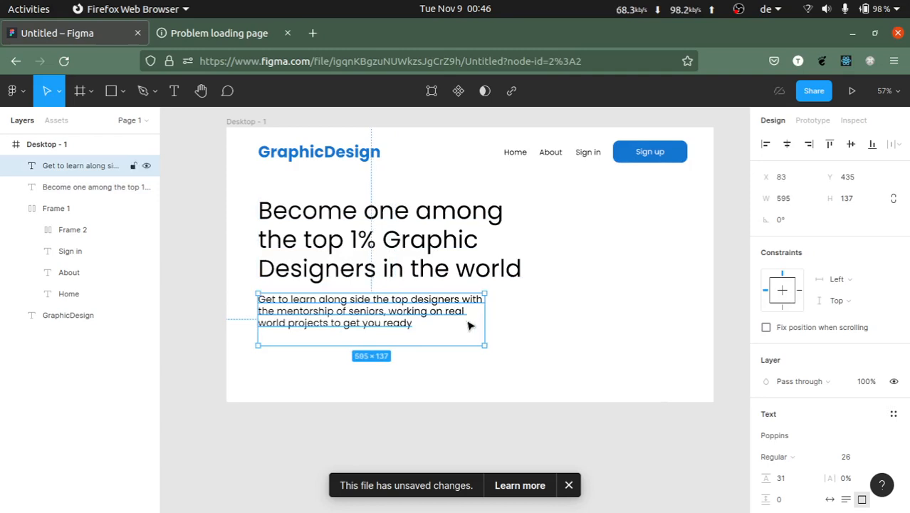
# Step: Complete the supporting text's last sentence with "for the job market." and widen its text box to about 706
pyautogui.click(430, 325)
pyautogui.click(411, 331)
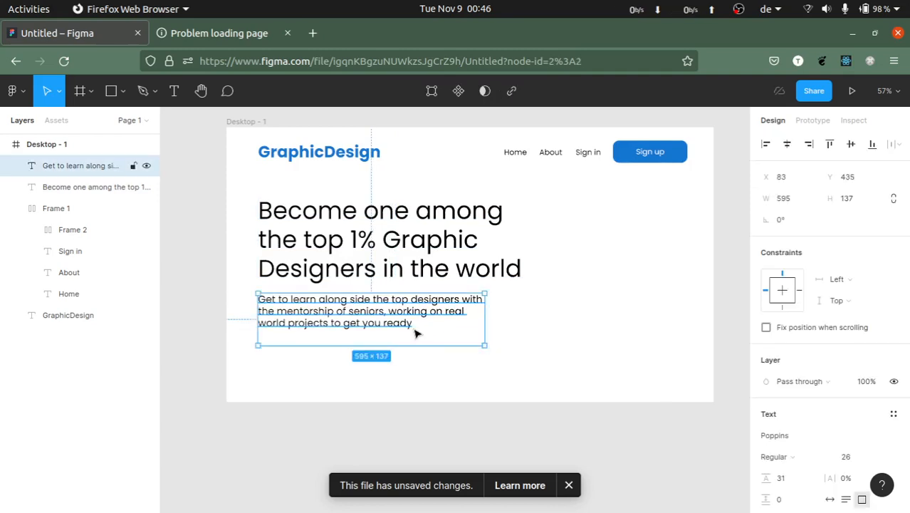
pyautogui.doubleClick(416, 332)
pyautogui.click(413, 326)
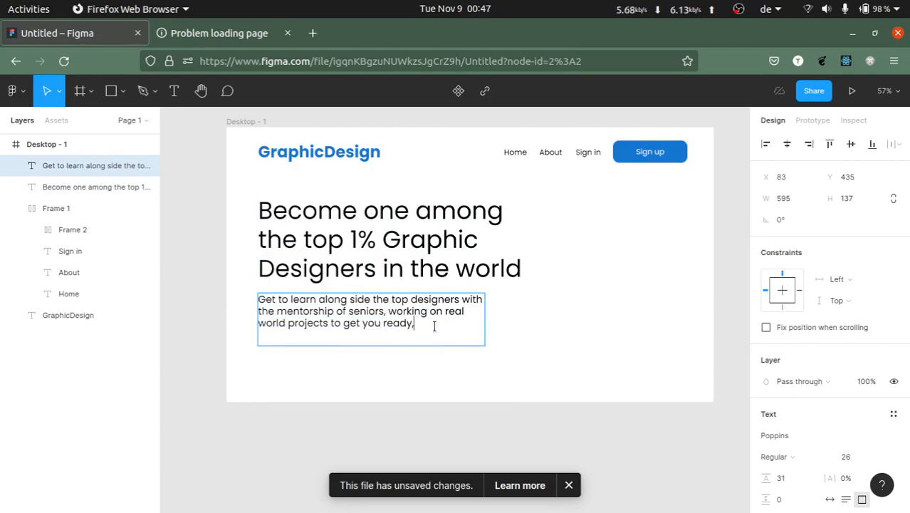
pyautogui.press('BackSpace')
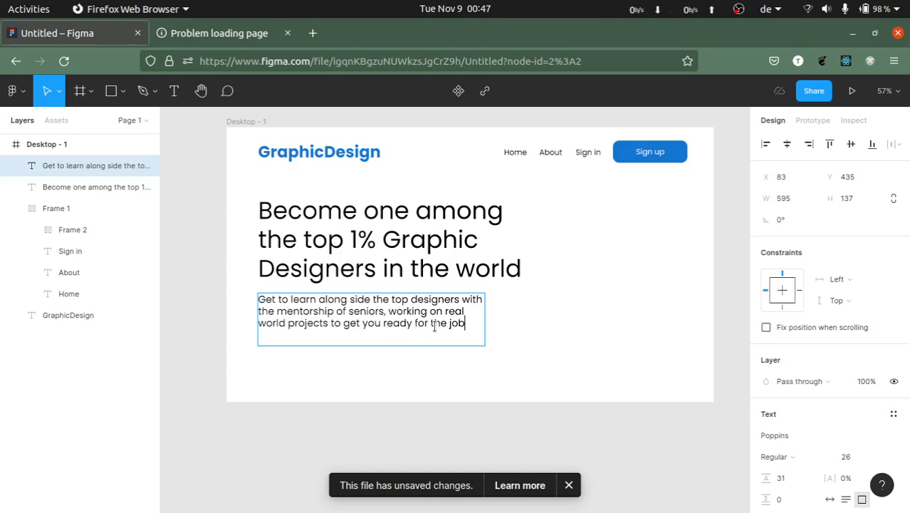
pyautogui.write('for the job marker')
pyautogui.press('BackSpace')
pyautogui.press('BackSpace')
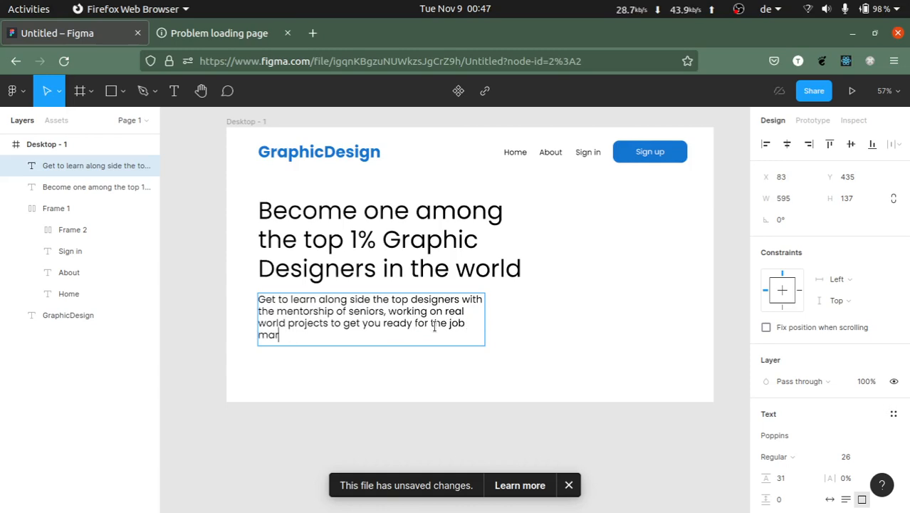
pyautogui.write('ket.')
pyautogui.press('Escape')
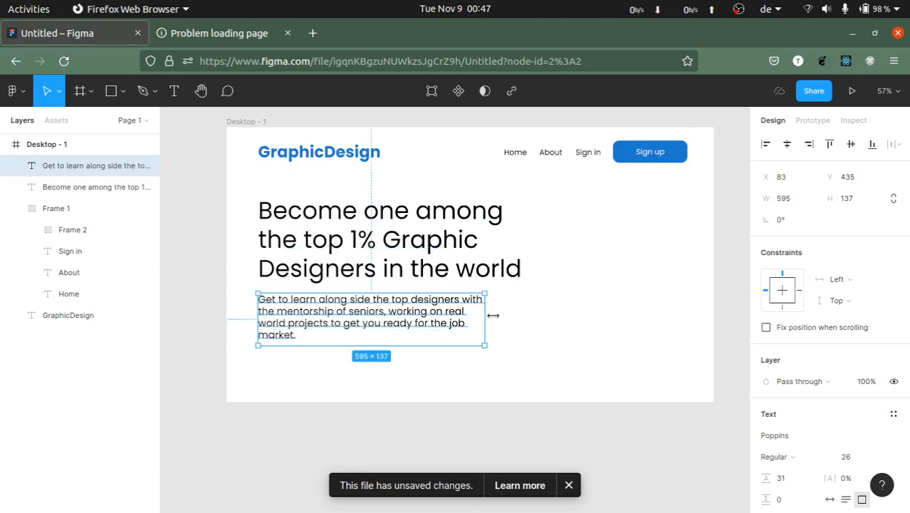
pyautogui.moveTo(492, 315); pyautogui.dragTo(529, 316)
pyautogui.click(487, 405)
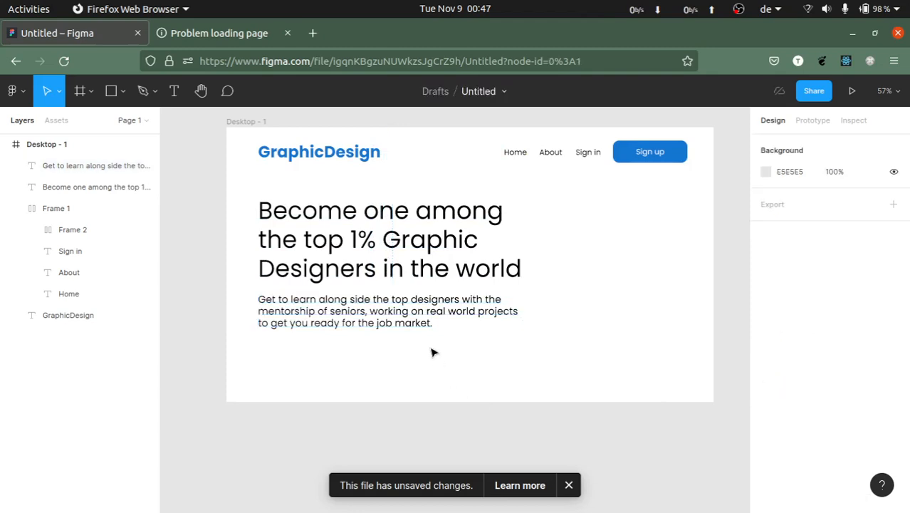
pyautogui.click(409, 325)
pyautogui.scroll(-3, 792, 348)
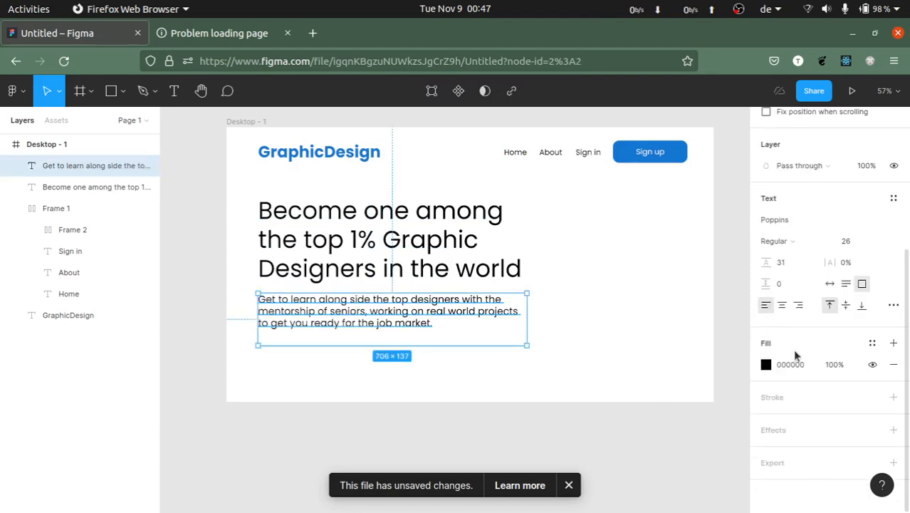
pyautogui.click(539, 306)
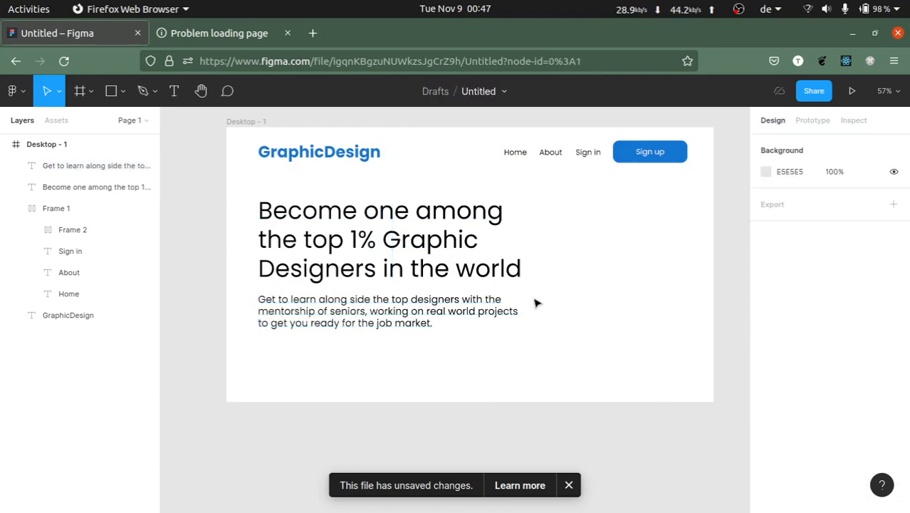
pyautogui.click(343, 246)
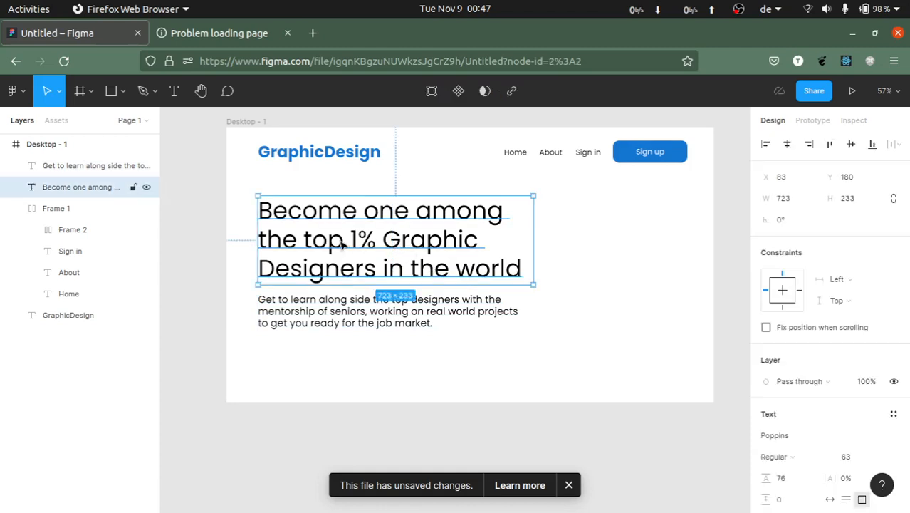
pyautogui.click(354, 307)
pyautogui.click(553, 250)
pyautogui.click(455, 243)
pyautogui.click(396, 318)
pyautogui.click(429, 255)
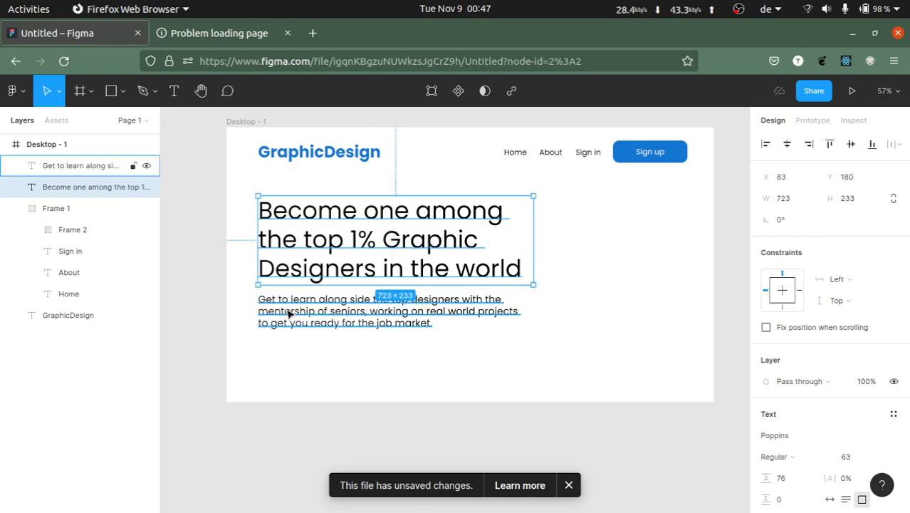
pyautogui.click(392, 305)
pyautogui.scroll(-4, 803, 332)
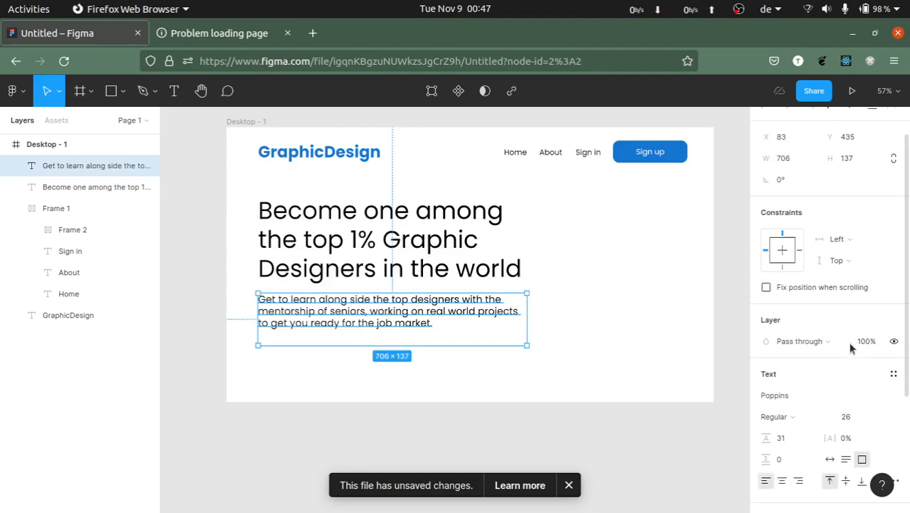
pyautogui.click(670, 325)
pyautogui.click(429, 314)
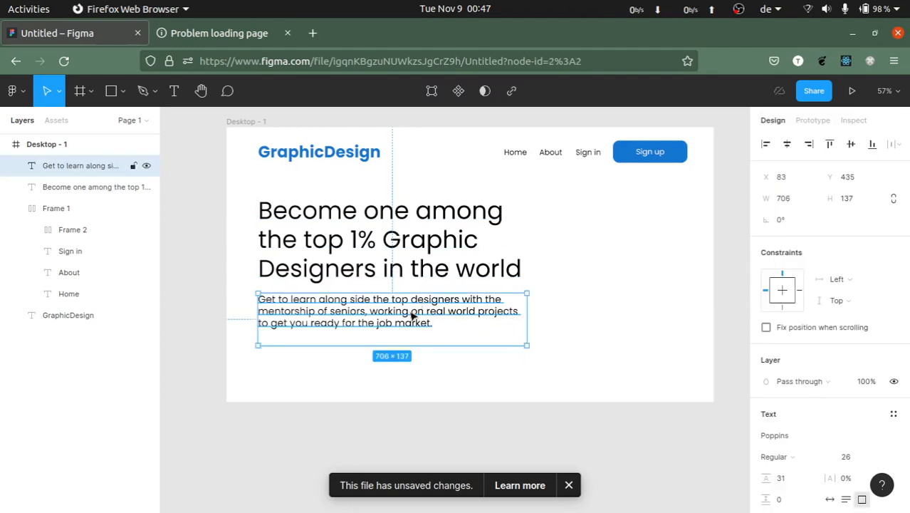
pyautogui.click(439, 270)
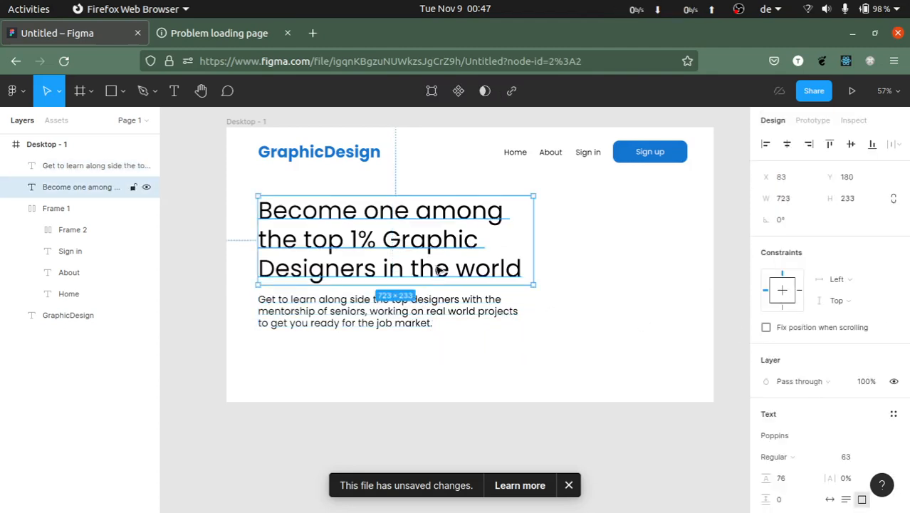
# Step: Set the supporting text's black fill to 75% opacity and deselect the text
pyautogui.click(398, 326)
pyautogui.scroll(-1, 819, 344)
pyautogui.scroll(-2, 819, 344)
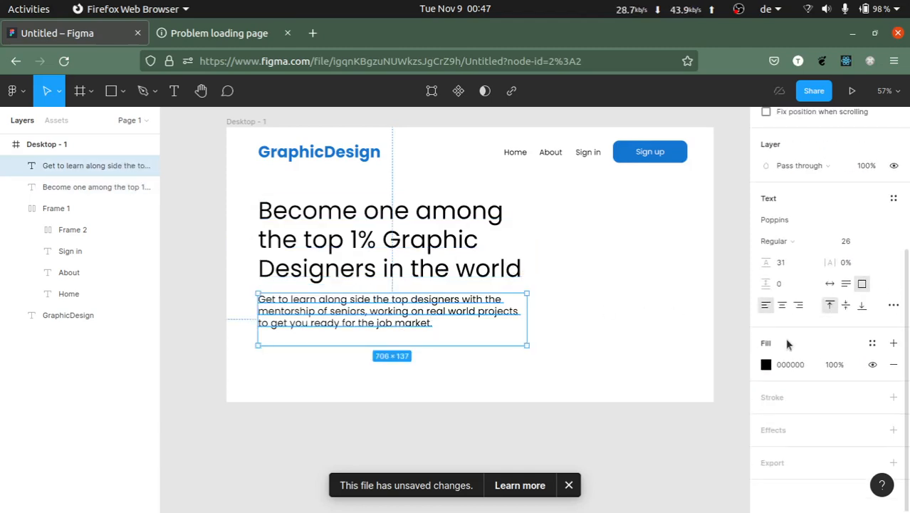
pyautogui.click(767, 365)
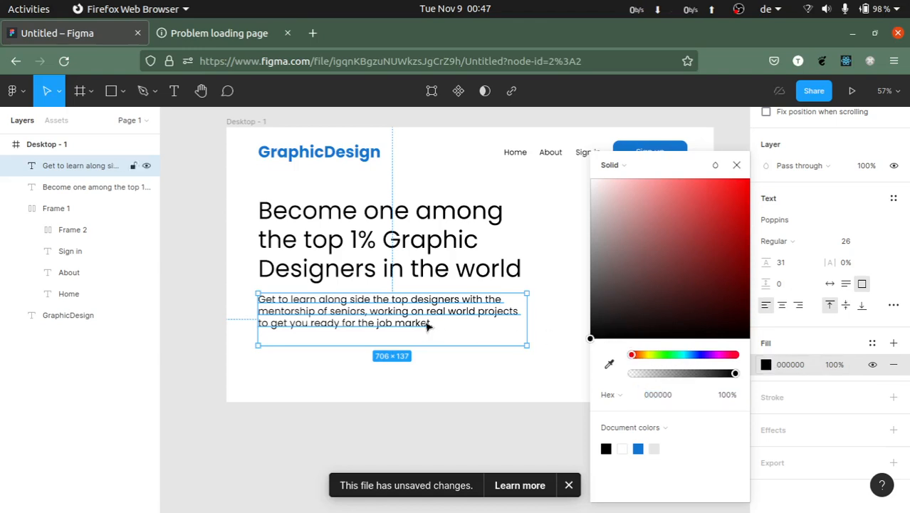
pyautogui.click(421, 367)
pyautogui.click(419, 330)
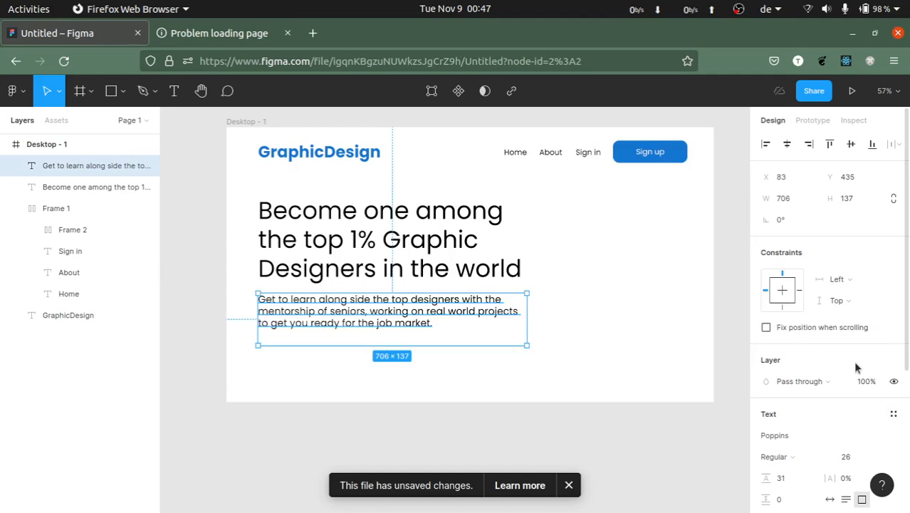
pyautogui.scroll(-5, 852, 361)
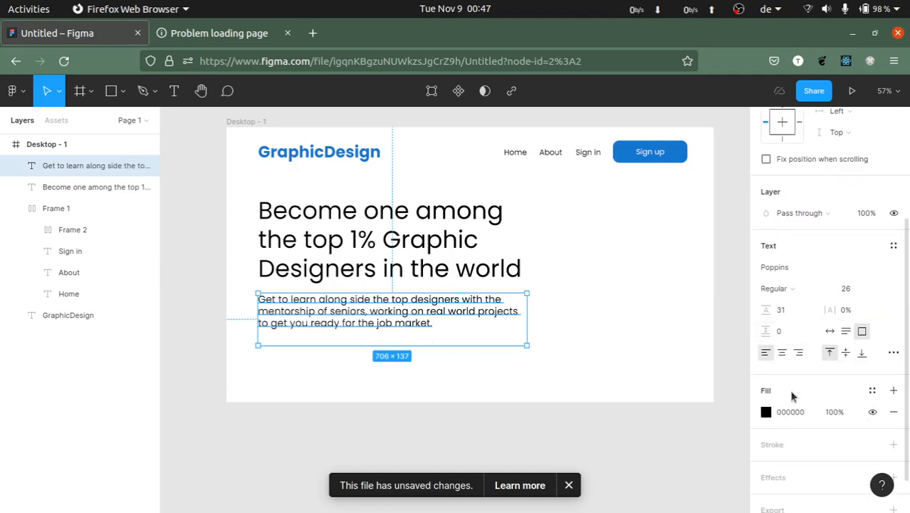
pyautogui.scroll(-2, 789, 389)
pyautogui.click(766, 366)
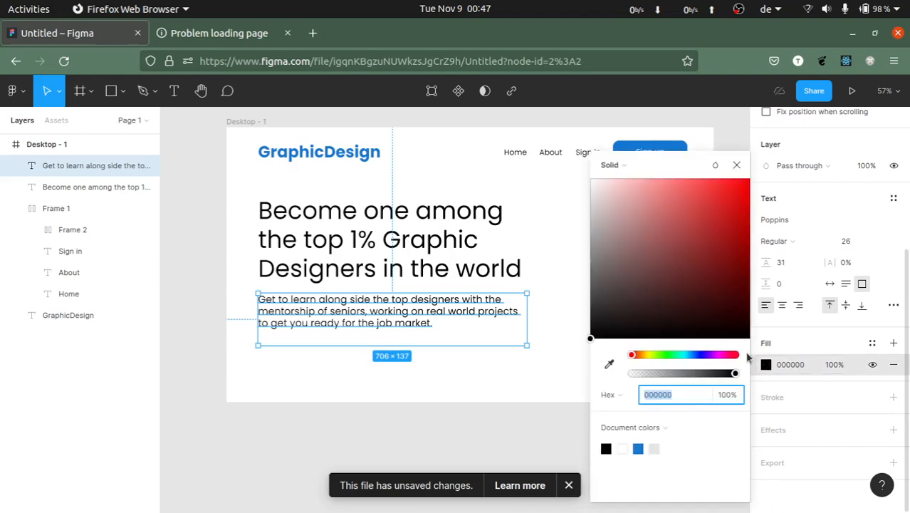
pyautogui.click(784, 339)
pyautogui.click(766, 365)
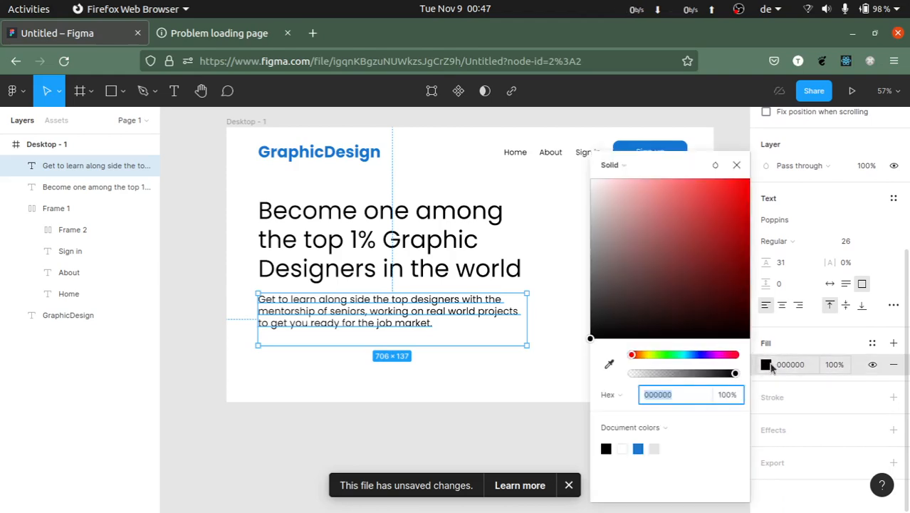
pyautogui.moveTo(737, 379); pyautogui.dragTo(717, 383)
pyautogui.click(725, 395)
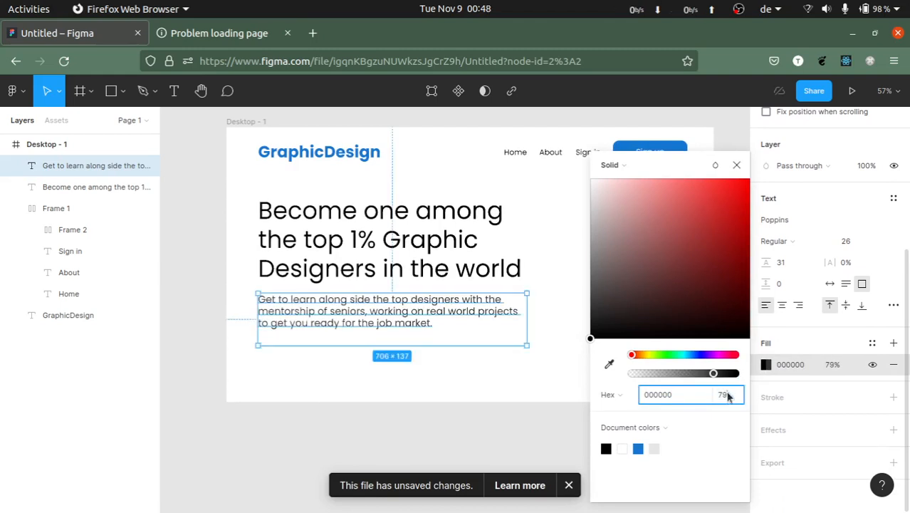
pyautogui.write('75')
pyautogui.press('Return')
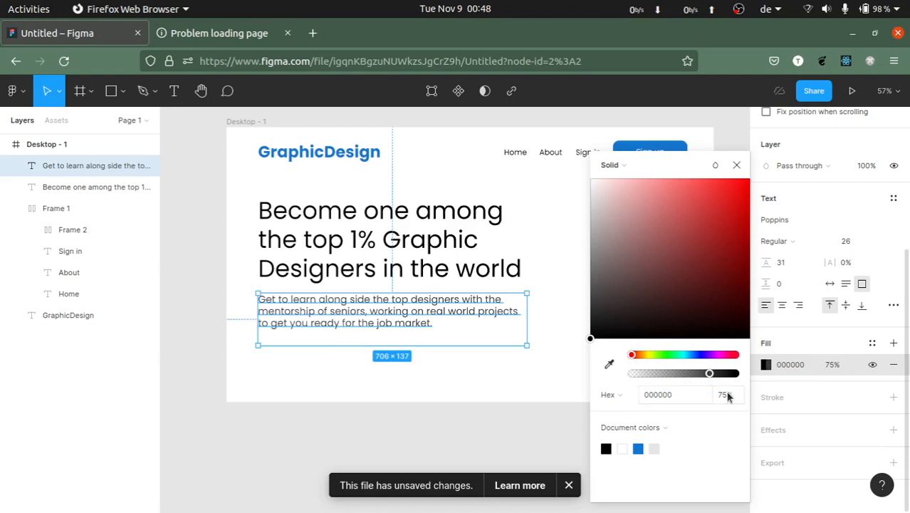
pyautogui.click(349, 381)
# Step: Move the supporting text up against the headline, to about X 91, Y 413
pyautogui.scroll(-2, 352, 383)
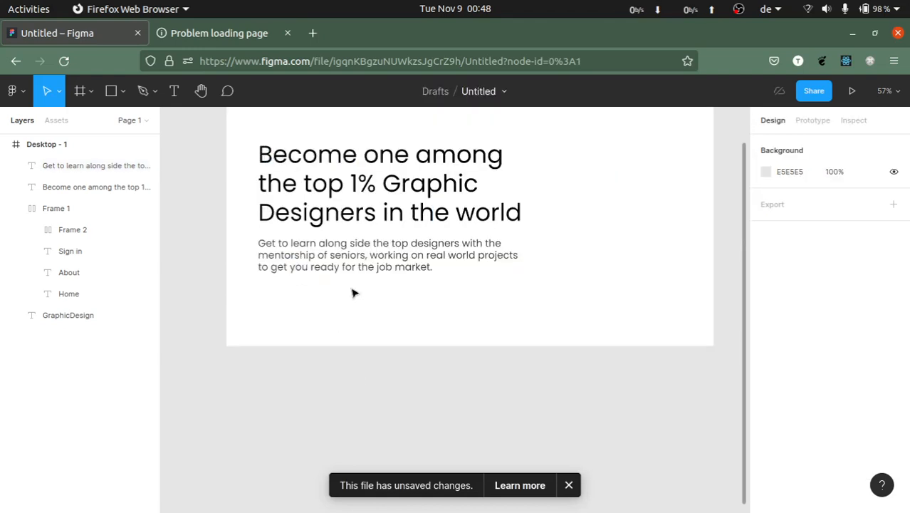
pyautogui.click(351, 265)
pyautogui.click(353, 222)
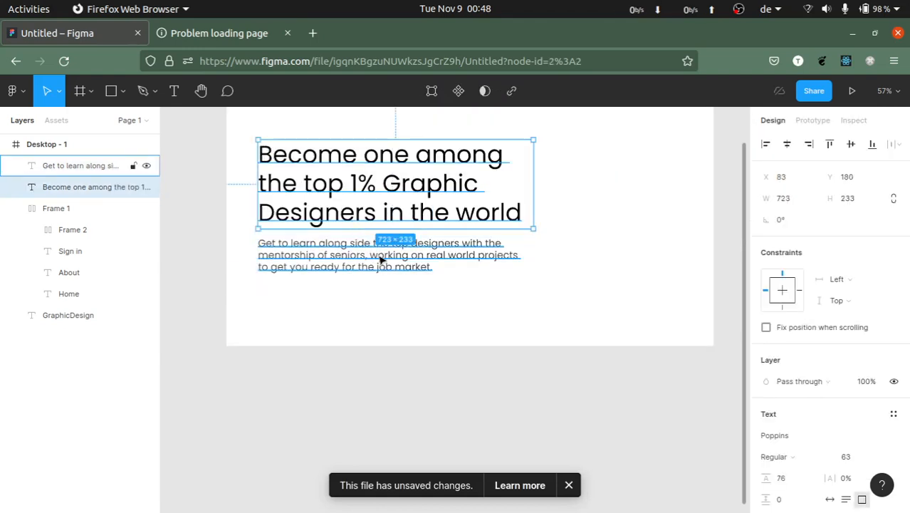
pyautogui.click(380, 261)
pyautogui.moveTo(381, 258)
pyautogui.mouseDown()
pyautogui.moveTo(381, 250)
pyautogui.moveTo(386, 264)
pyautogui.moveTo(378, 242)
pyautogui.moveTo(384, 254)
pyautogui.mouseUp()
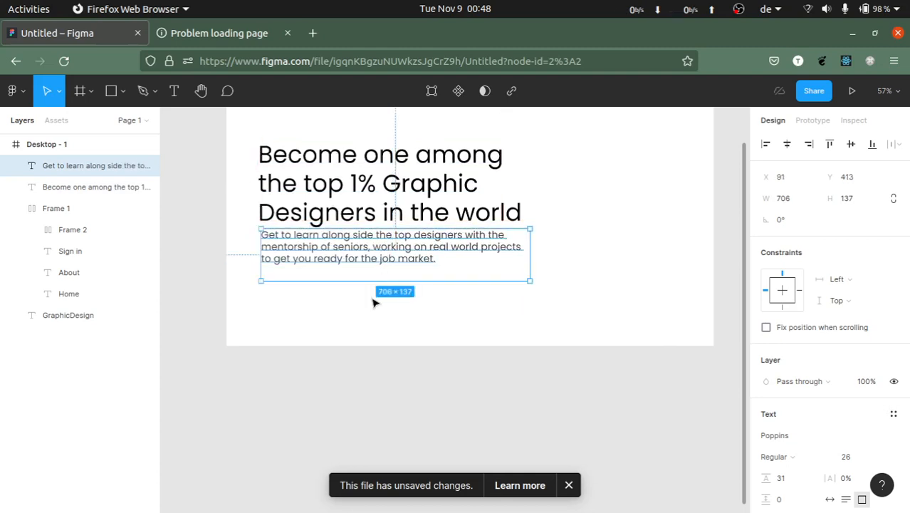
pyautogui.click(619, 196)
pyautogui.scroll(2, 532, 234)
pyautogui.click(381, 306)
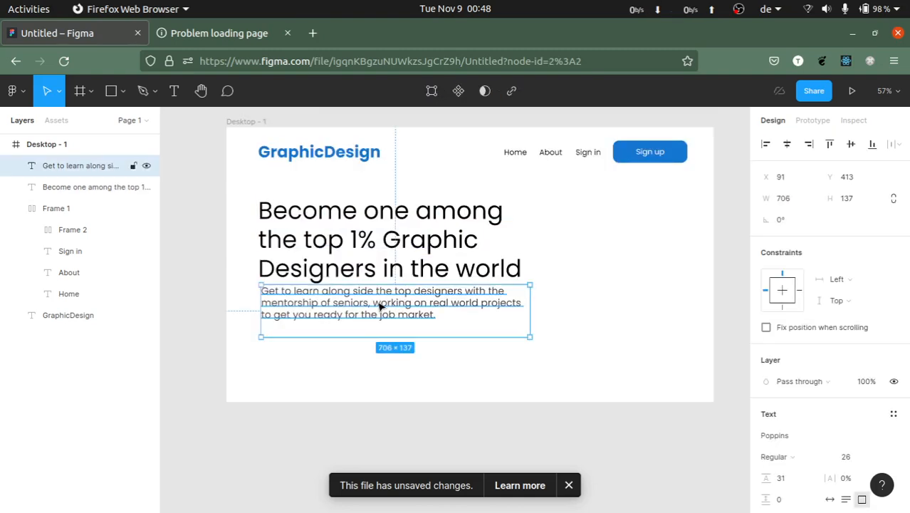
pyautogui.moveTo(379, 306); pyautogui.dragTo(376, 309)
# Step: Move the headline up to Y 138 and place the supporting text at X 83, Y 406, flush with the headline's left edge
pyautogui.moveTo(372, 261); pyautogui.dragTo(370, 246)
pyautogui.click(355, 317)
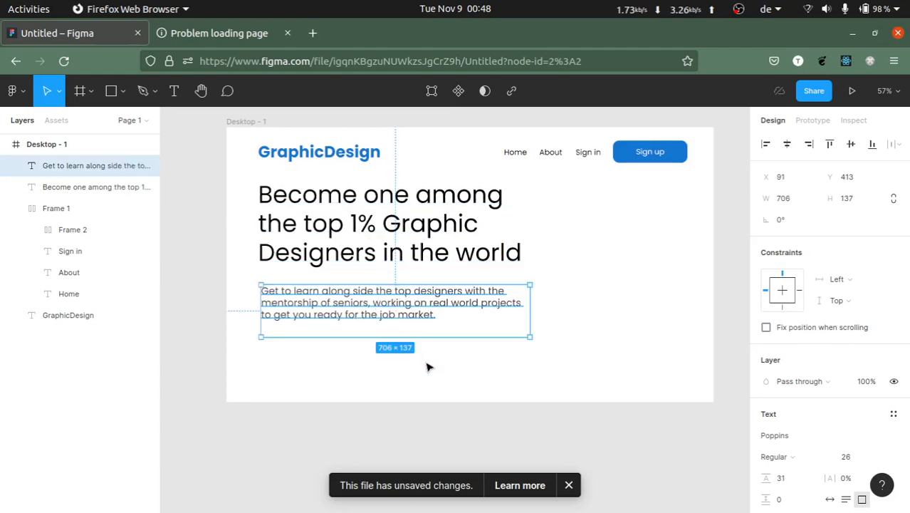
pyautogui.click(352, 386)
pyautogui.moveTo(349, 314); pyautogui.dragTo(350, 309)
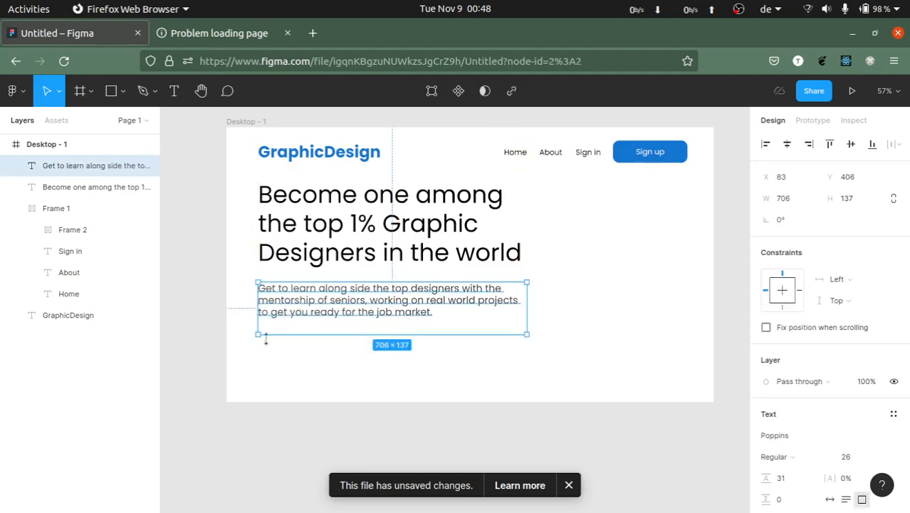
pyautogui.moveTo(276, 305)
pyautogui.mouseDown()
pyautogui.moveTo(269, 313)
pyautogui.moveTo(277, 311)
pyautogui.mouseUp()
pyautogui.click(260, 202)
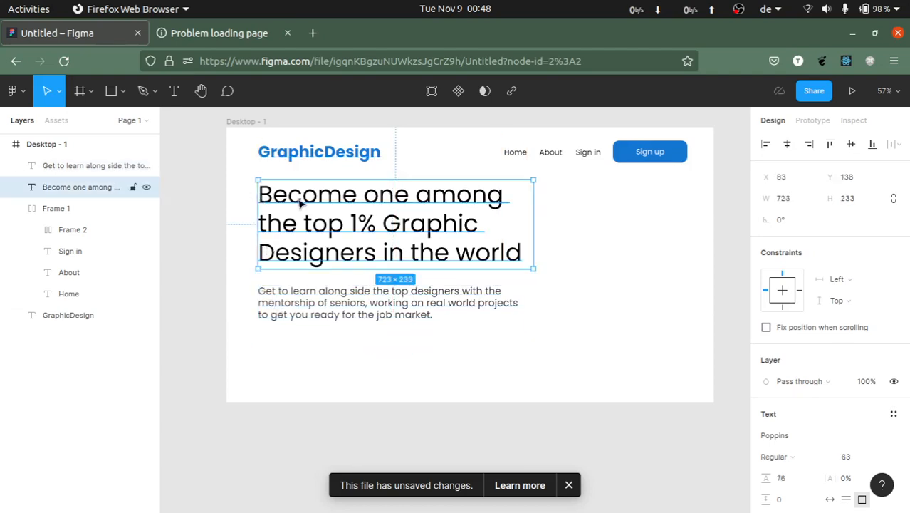
pyautogui.click(284, 320)
pyautogui.moveTo(286, 315); pyautogui.dragTo(286, 312)
pyautogui.click(217, 317)
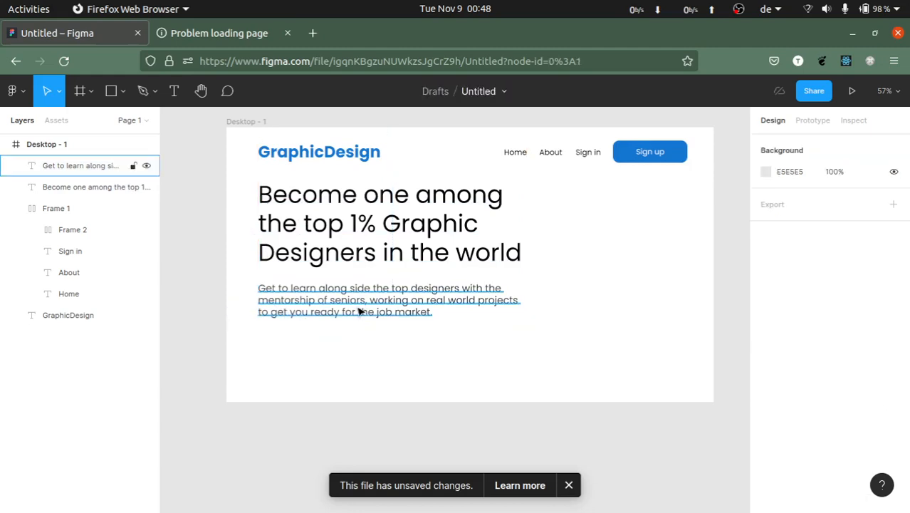
# Step: Widen the headline's text box to about 799 and the supporting text box to about 790
pyautogui.click(514, 250)
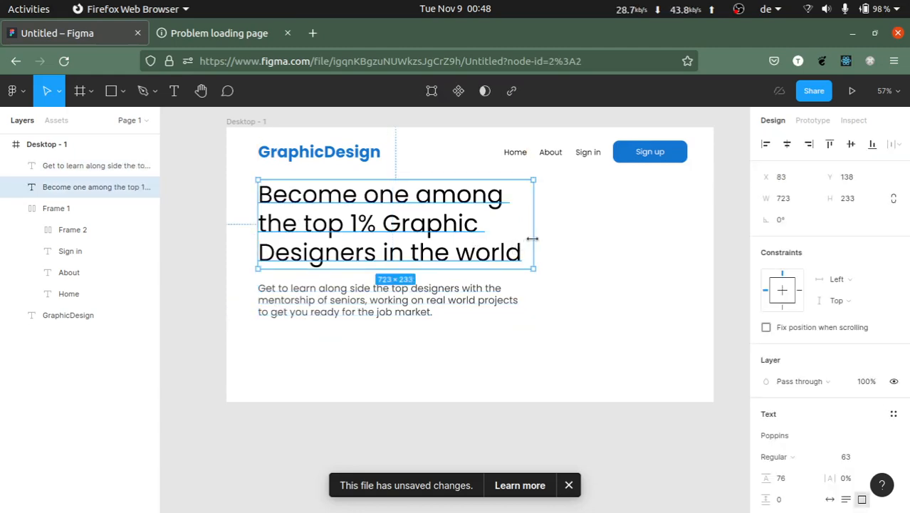
pyautogui.moveTo(539, 238); pyautogui.dragTo(561, 240)
pyautogui.click(597, 285)
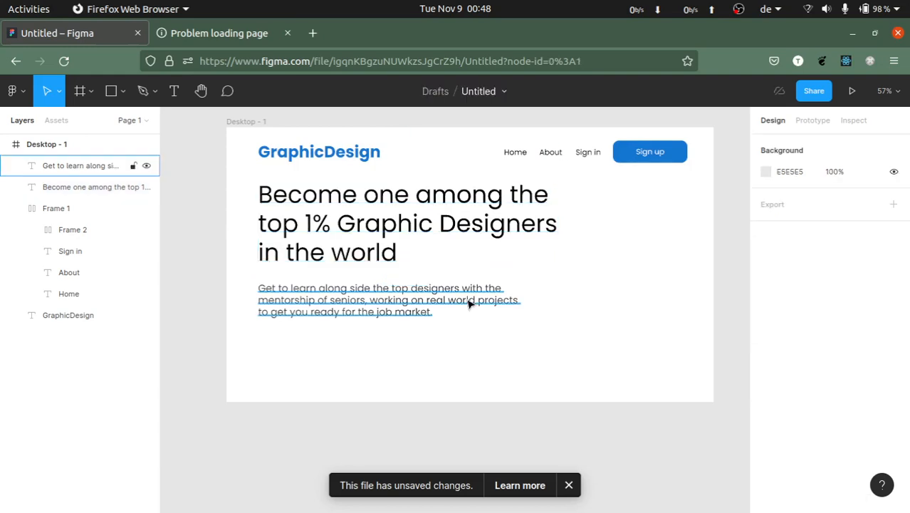
pyautogui.click(469, 304)
pyautogui.moveTo(529, 300); pyautogui.dragTo(559, 299)
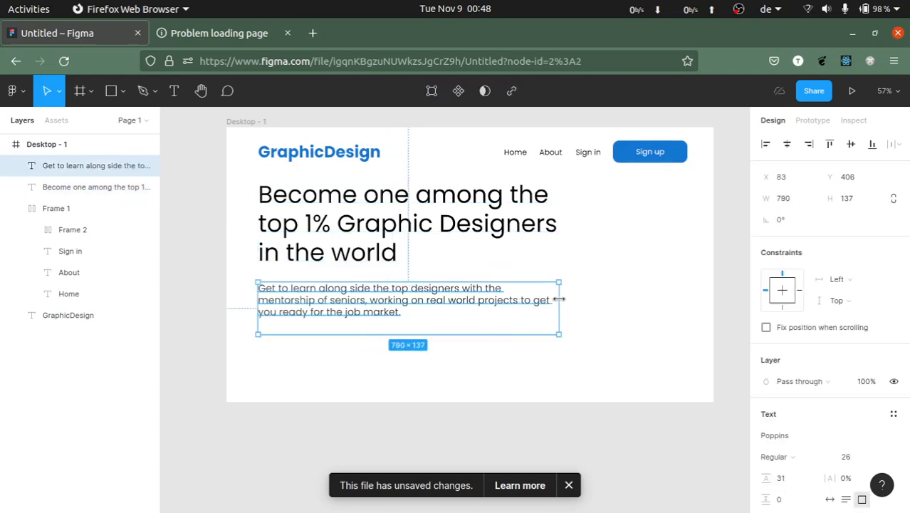
pyautogui.click(615, 299)
pyautogui.click(524, 216)
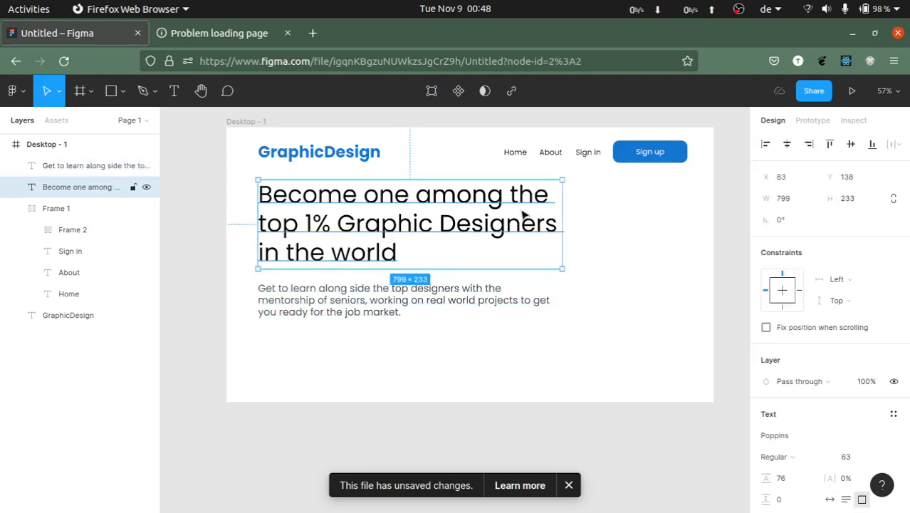
pyautogui.doubleClick(529, 222)
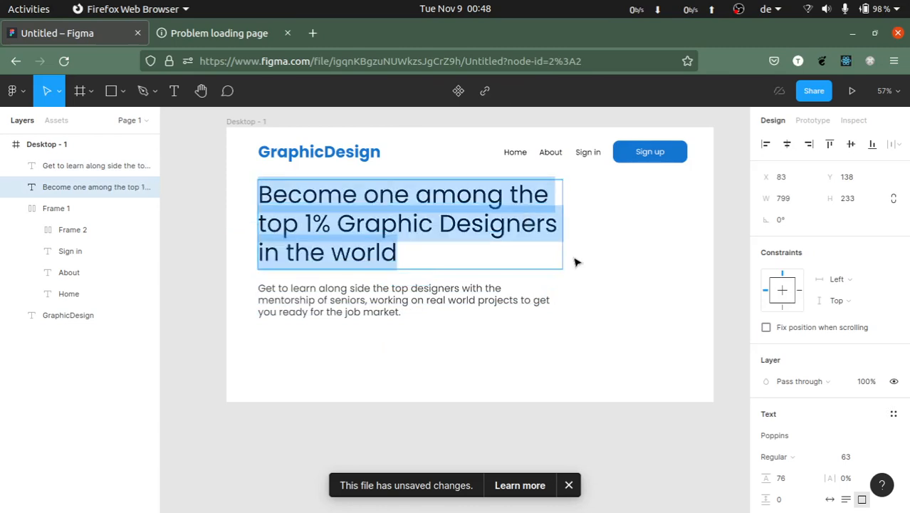
pyautogui.click(576, 261)
pyautogui.doubleClick(506, 312)
pyautogui.click(587, 313)
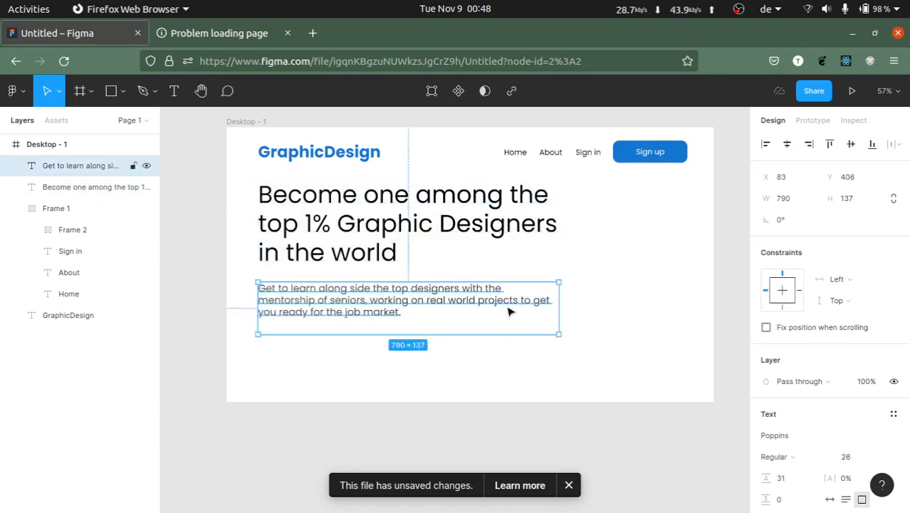
pyautogui.click(588, 287)
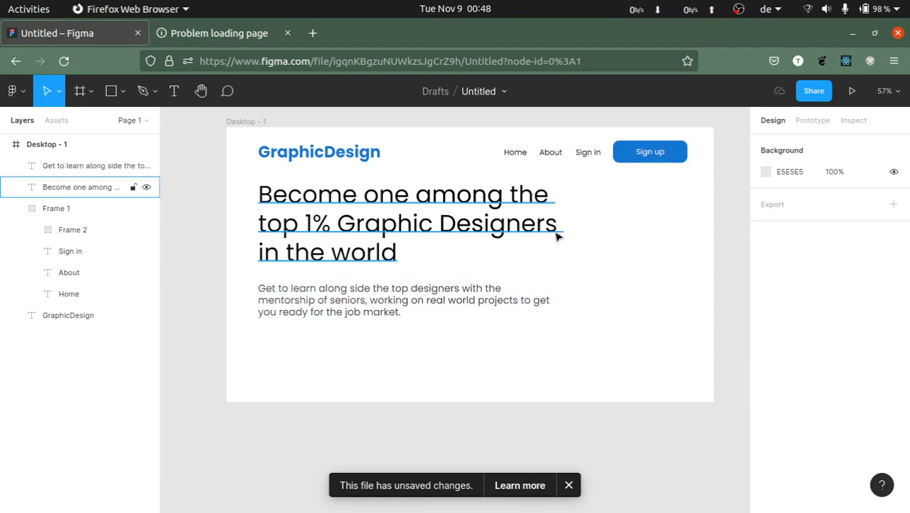
pyautogui.click(508, 217)
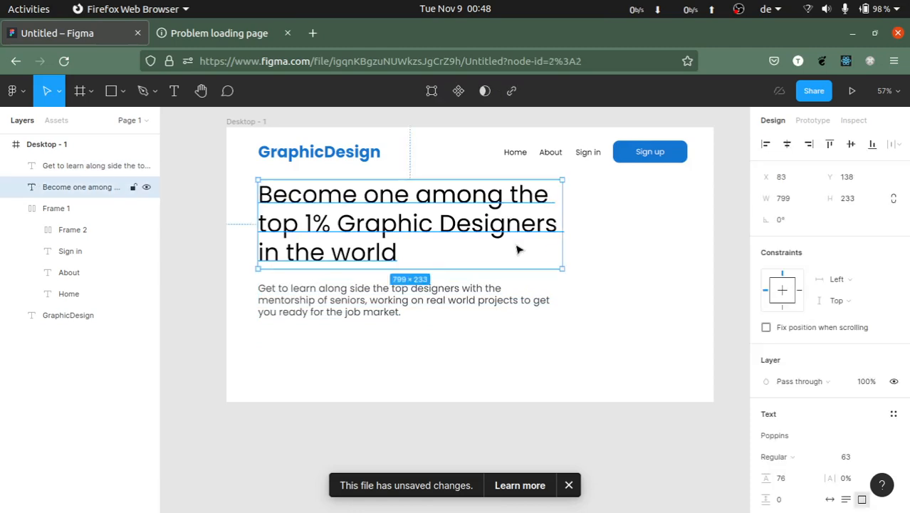
pyautogui.click(525, 309)
pyautogui.click(569, 309)
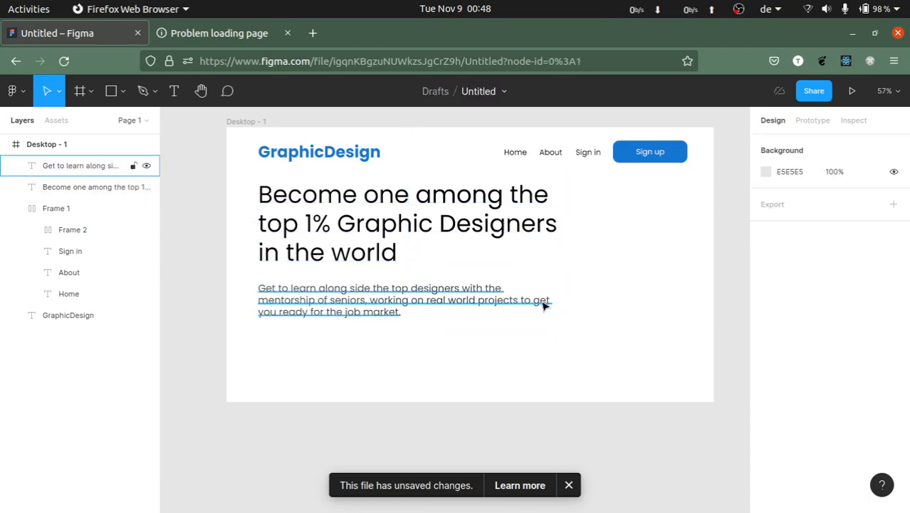
pyautogui.click(544, 304)
pyautogui.click(596, 305)
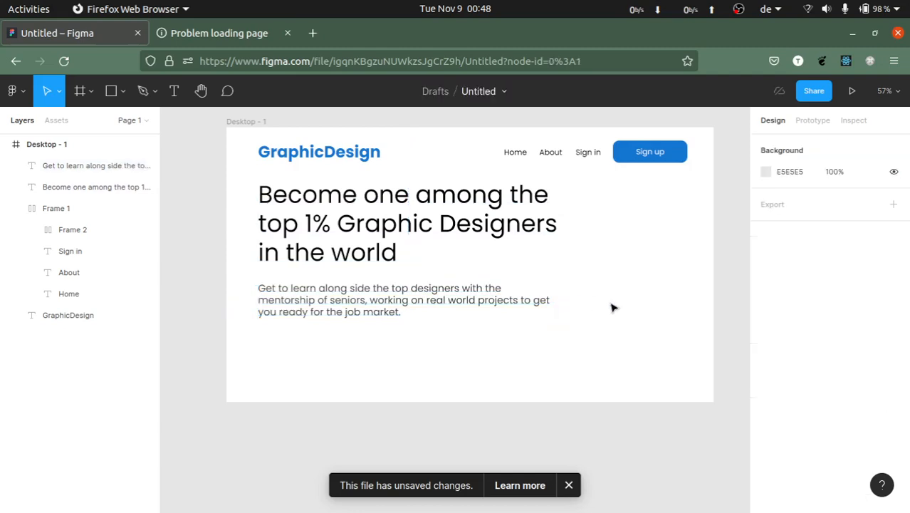
pyautogui.click(428, 300)
pyautogui.click(578, 292)
# Step: Shrink the supporting text box slightly so it fits more closely around its three lines
pyautogui.click(472, 311)
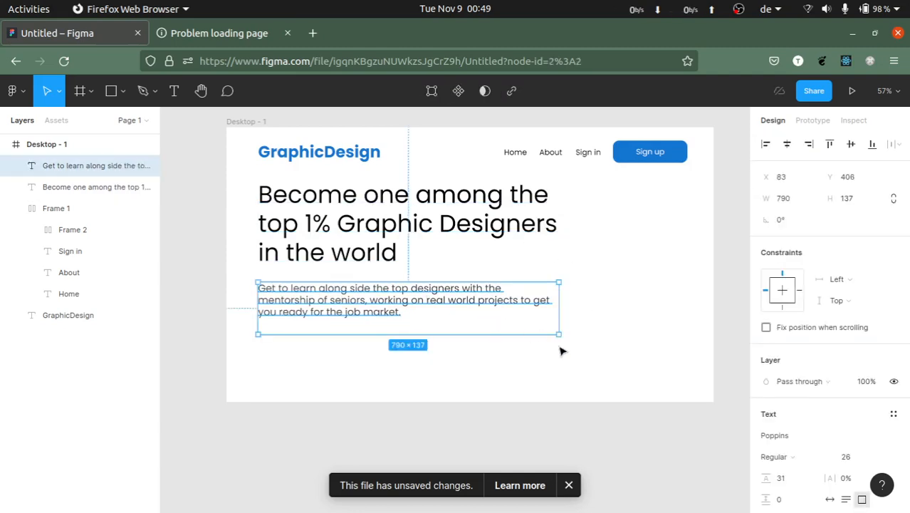
pyautogui.moveTo(558, 333); pyautogui.dragTo(549, 323)
pyautogui.click(479, 353)
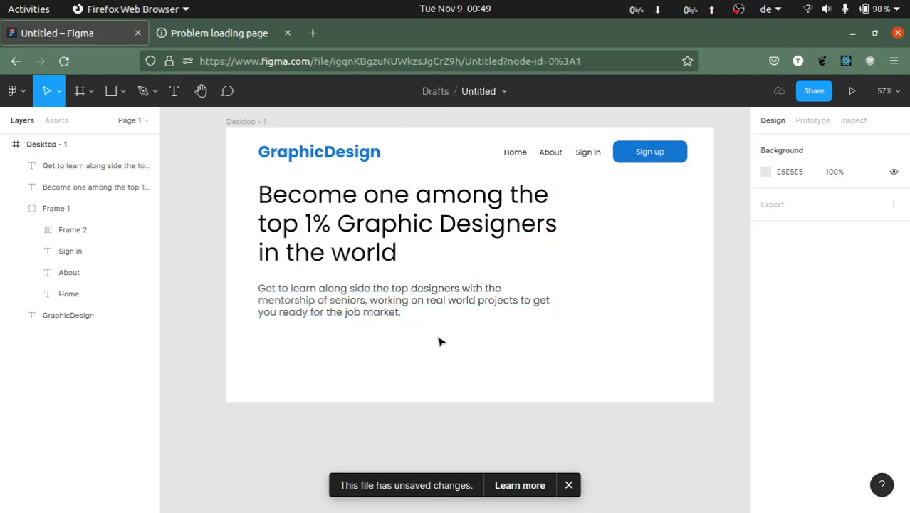
# Step: Move the headline down to Y 148, keeping it at X 83 in line with the logo
pyautogui.scroll(2, 534, 276)
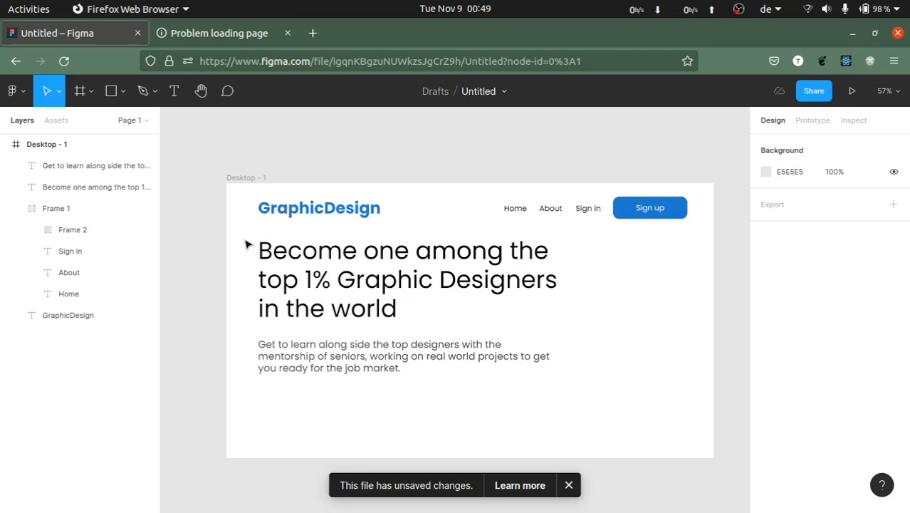
pyautogui.moveTo(245, 241); pyautogui.dragTo(415, 325)
pyautogui.click(649, 318)
pyautogui.moveTo(434, 285)
pyautogui.mouseDown()
pyautogui.moveTo(433, 293)
pyautogui.moveTo(436, 287)
pyautogui.mouseUp()
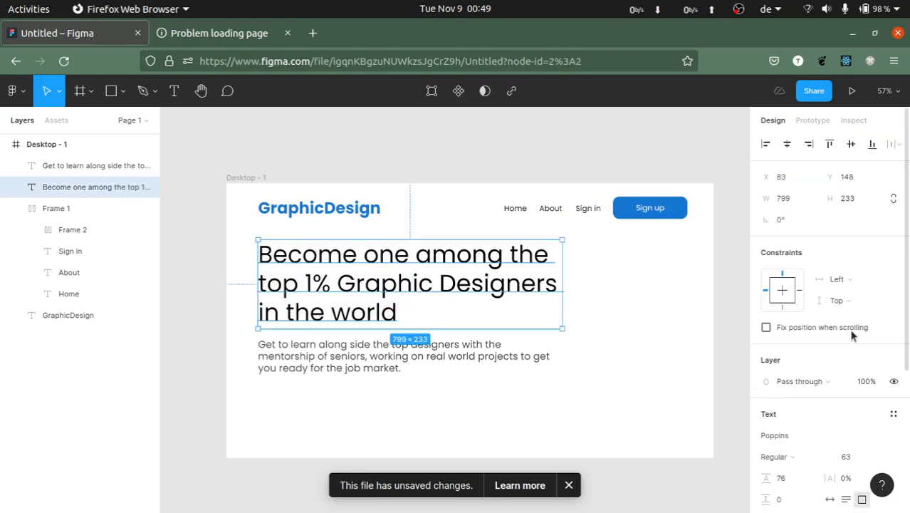
# Step: Set the headline's font size to 60 and deselect it
pyautogui.scroll(-1, 853, 335)
pyautogui.click(853, 398)
pyautogui.press('Down')
pyautogui.press('Down')
pyautogui.press('Down')
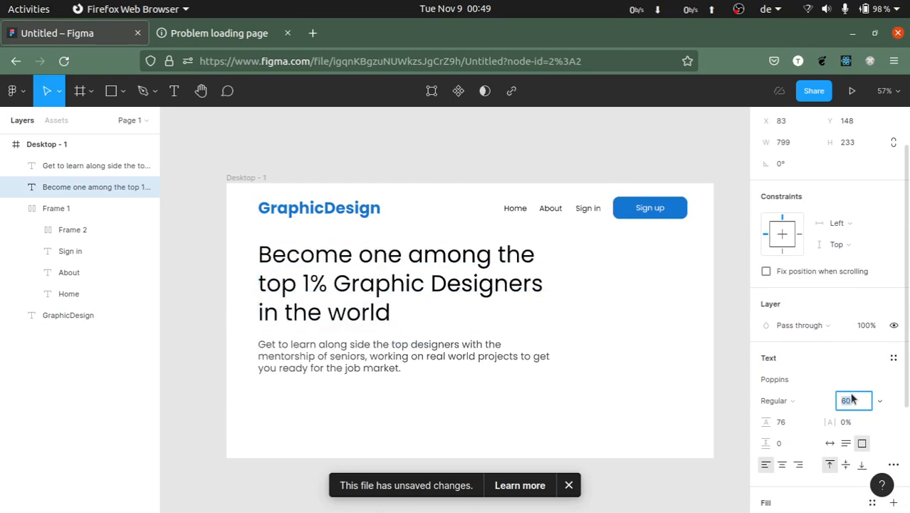
pyautogui.click(595, 348)
pyautogui.scroll(-2, 597, 349)
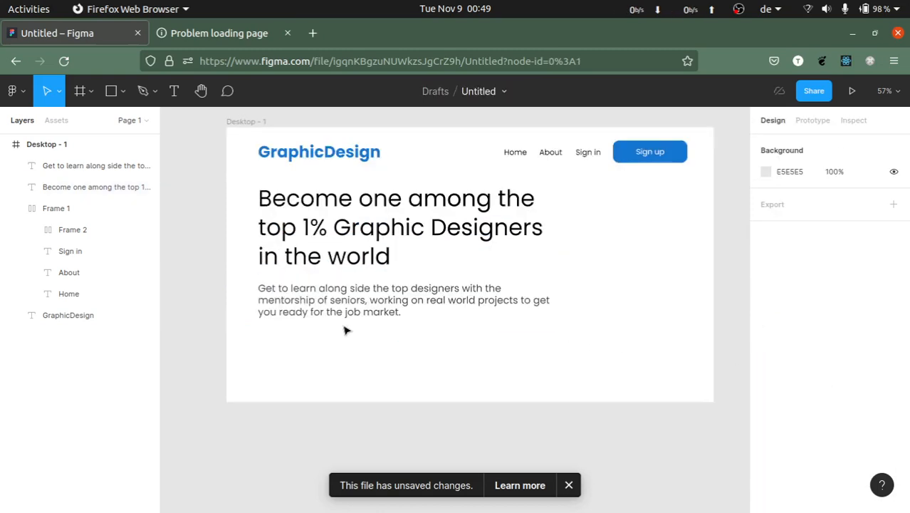
pyautogui.moveTo(256, 336); pyautogui.dragTo(563, 369)
pyautogui.moveTo(258, 334); pyautogui.dragTo(535, 369)
pyautogui.doubleClick(670, 158)
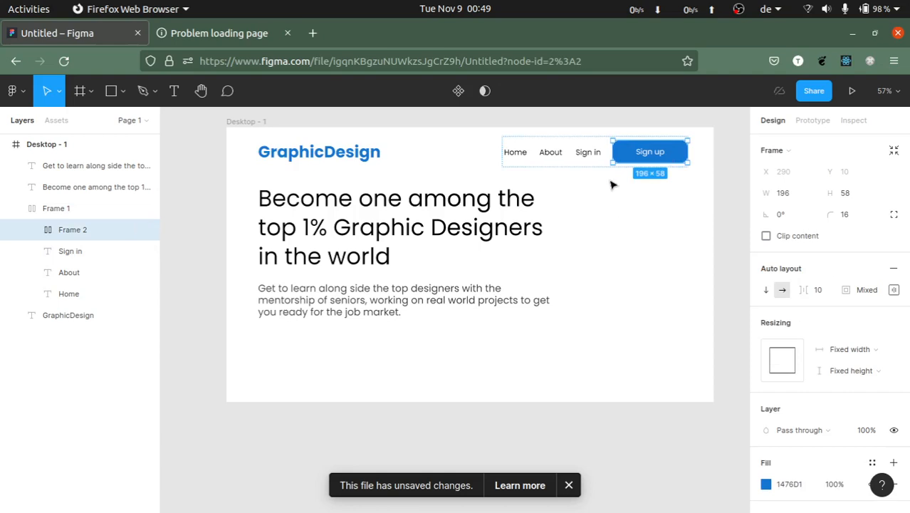
pyautogui.click(251, 336)
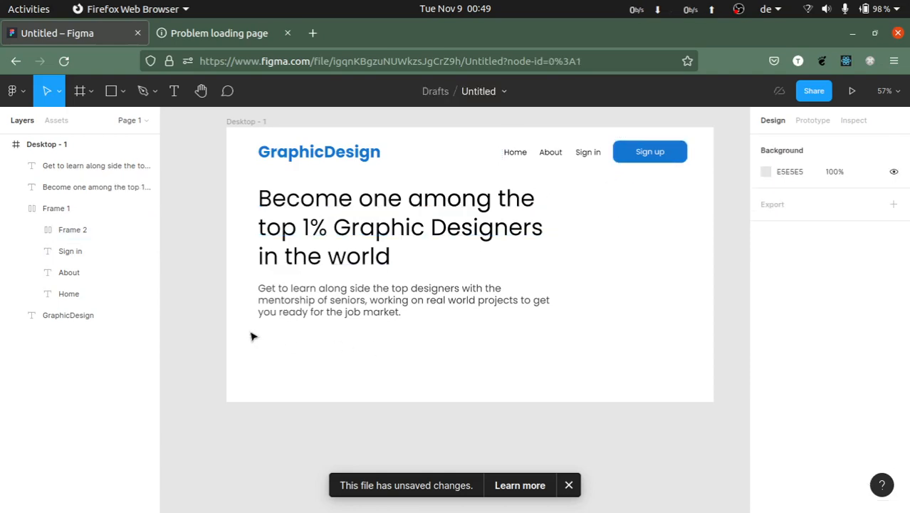
pyautogui.moveTo(282, 335); pyautogui.dragTo(368, 362)
pyautogui.moveTo(287, 342); pyautogui.dragTo(358, 358)
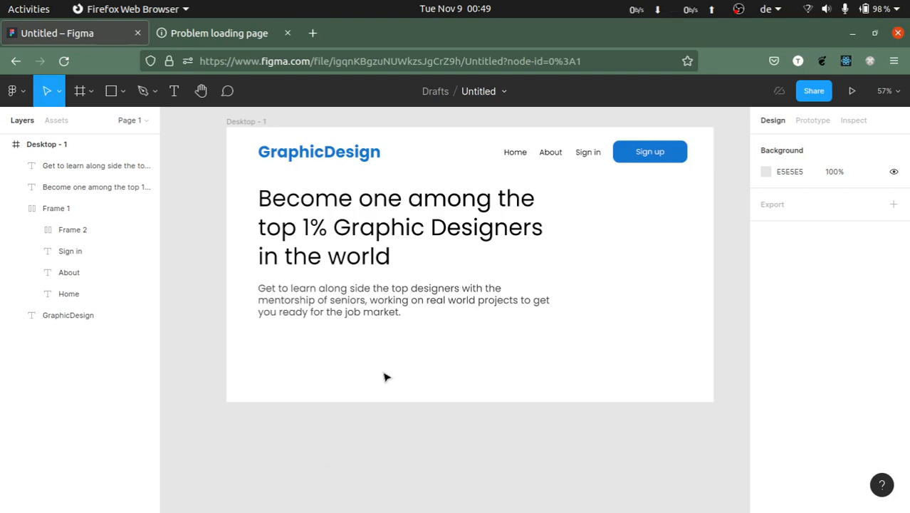
pyautogui.moveTo(320, 343); pyautogui.dragTo(350, 359)
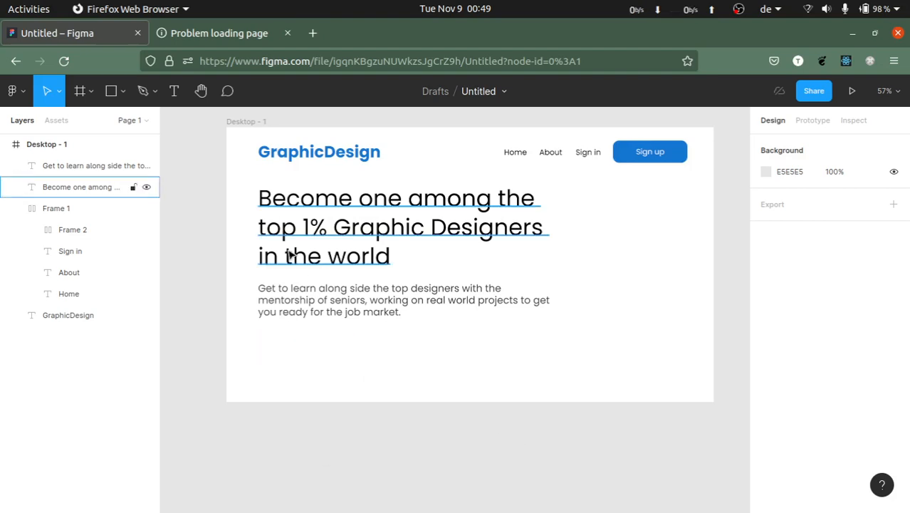
pyautogui.moveTo(239, 184); pyautogui.dragTo(599, 386)
pyautogui.click(637, 353)
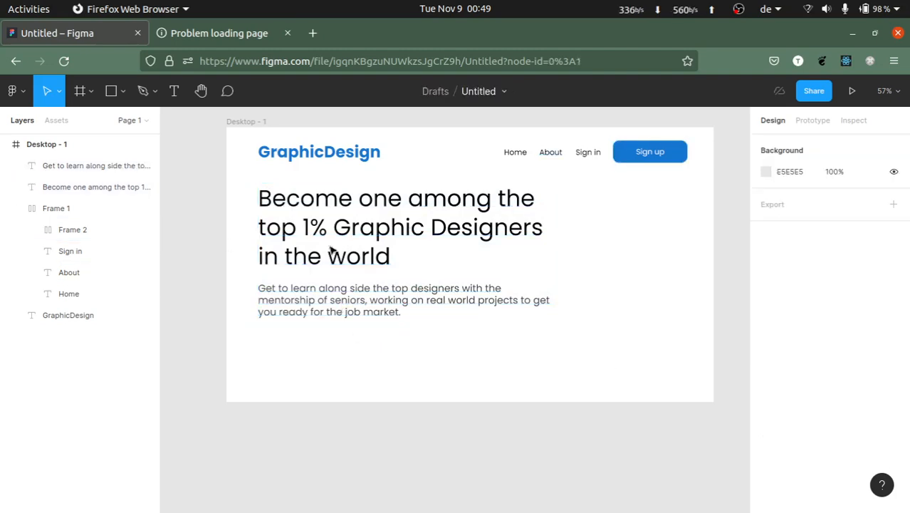
pyautogui.moveTo(402, 338); pyautogui.dragTo(253, 186)
pyautogui.click(239, 207)
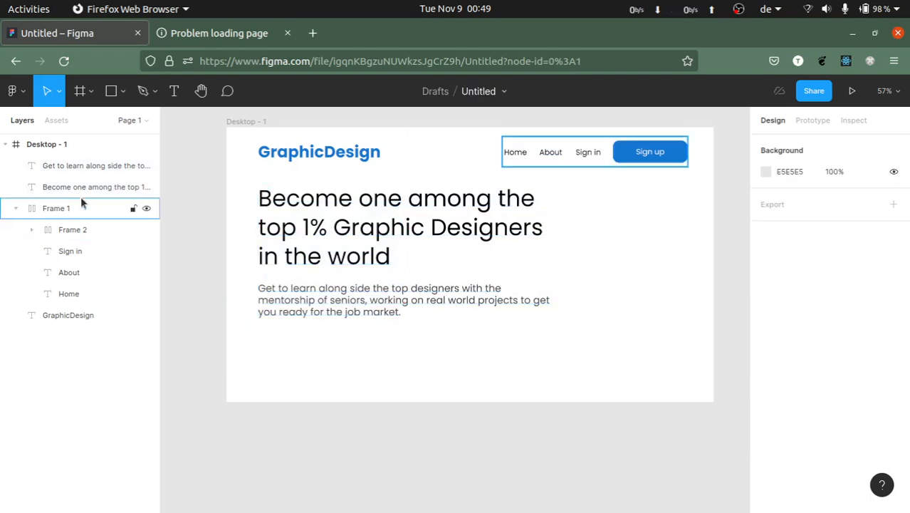
# Step: Duplicate the navigation bar's Sign up button directly into the Desktop - 1 frame at X 1015, Y 35
pyautogui.click(621, 153)
pyautogui.click(621, 155)
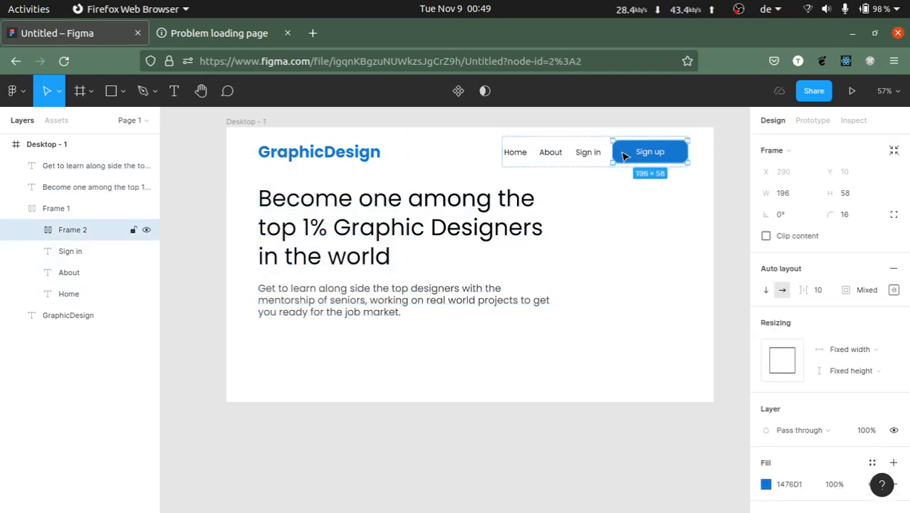
pyautogui.moveTo(505, 257); pyautogui.dragTo(264, 344)
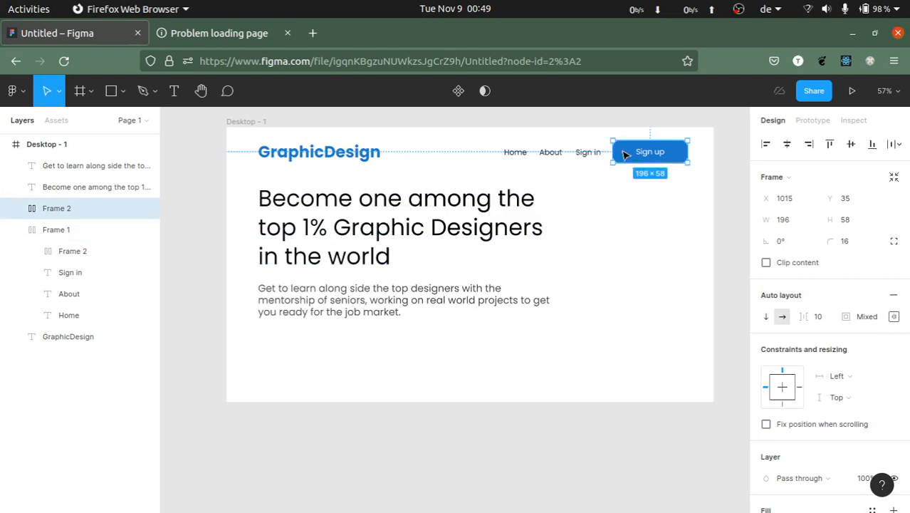
pyautogui.press('alt')
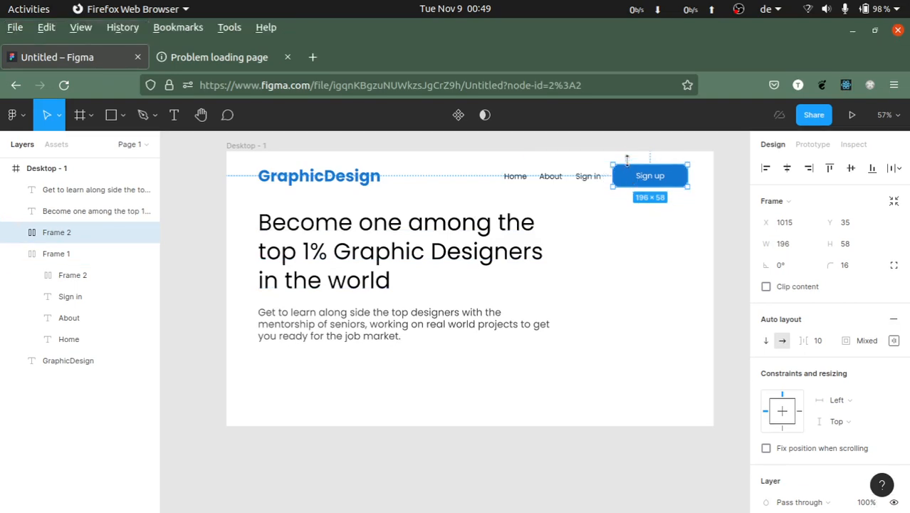
pyautogui.press('alt')
pyautogui.press('Escape')
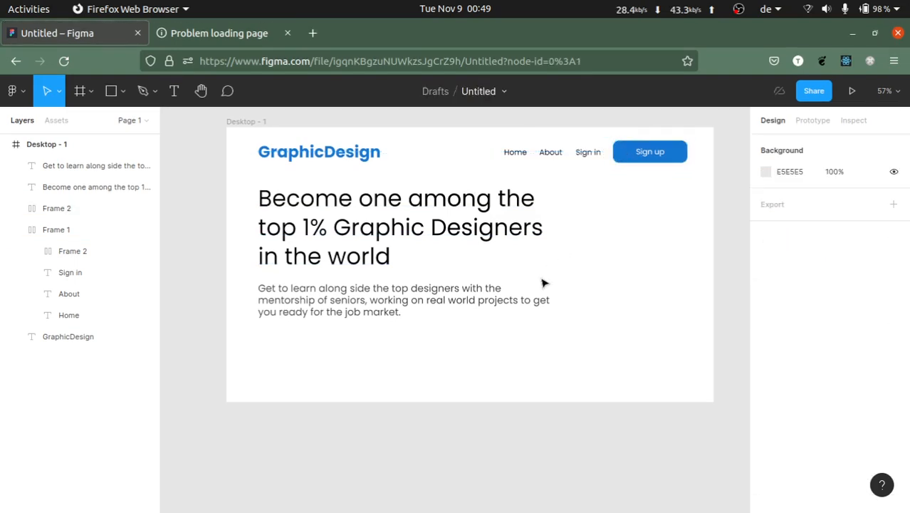
# Step: Copy the Sign up button and place the copy beneath the supporting text at X 83, Y 522, flush with its left edge
pyautogui.hotkey('ctrl', 'v')
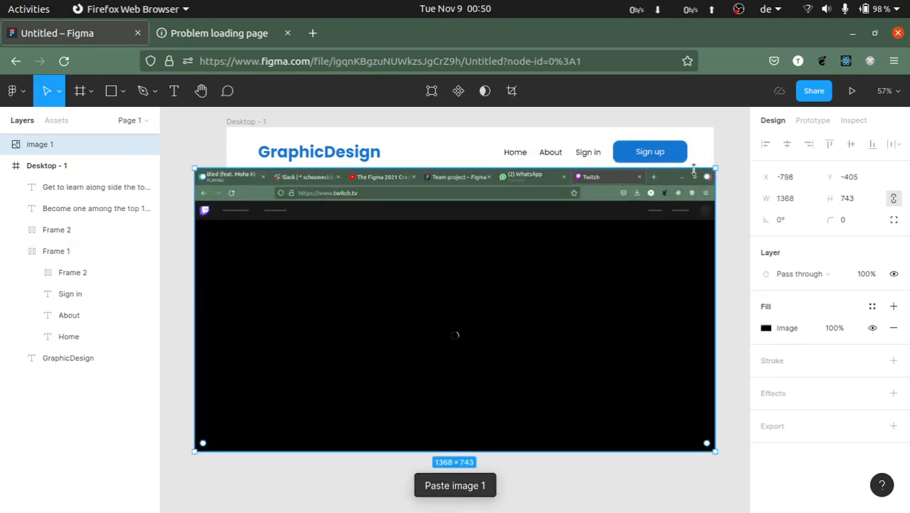
pyautogui.press('Delete')
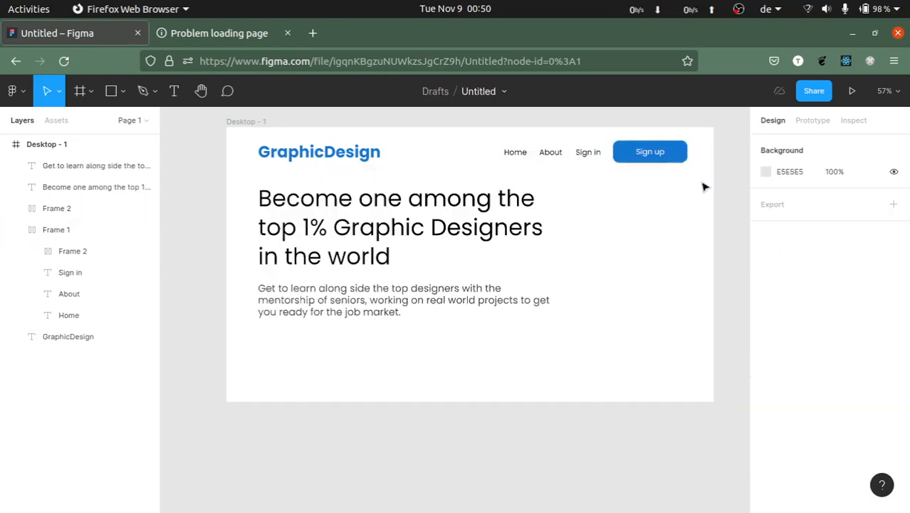
pyautogui.click(670, 155)
pyautogui.hotkey('ctrl', 'c')
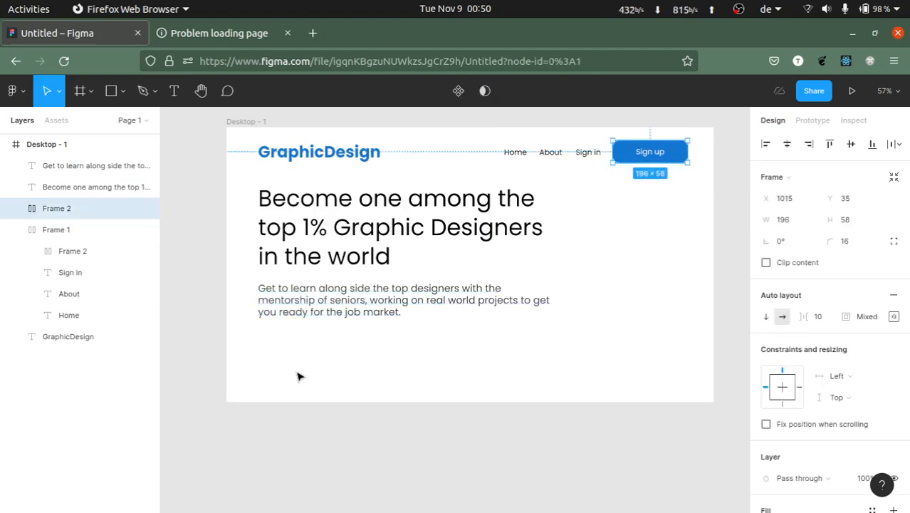
pyautogui.click(298, 374)
pyautogui.hotkey('ctrl', 'v')
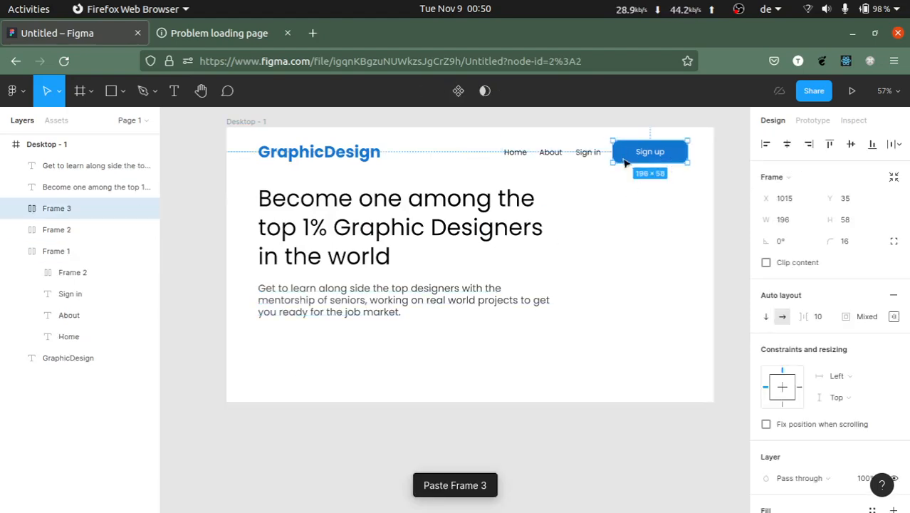
pyautogui.moveTo(625, 163); pyautogui.dragTo(277, 343)
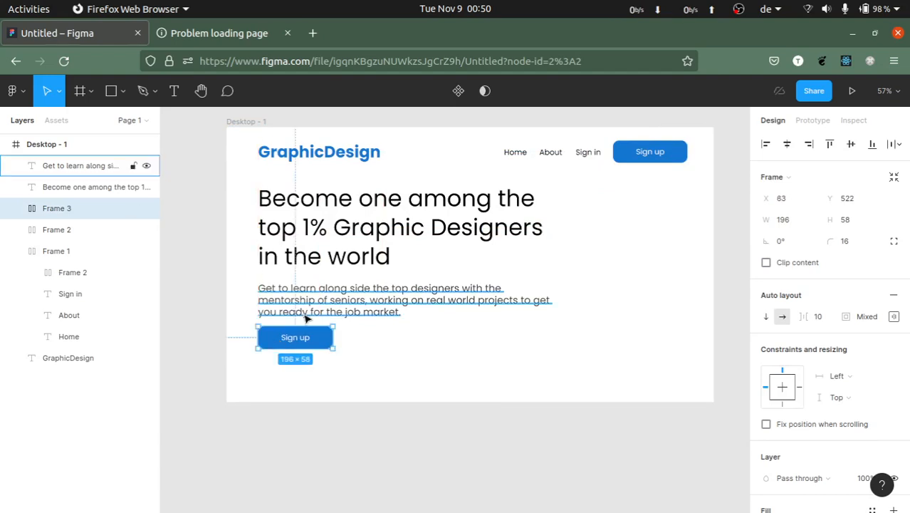
pyautogui.press('alt')
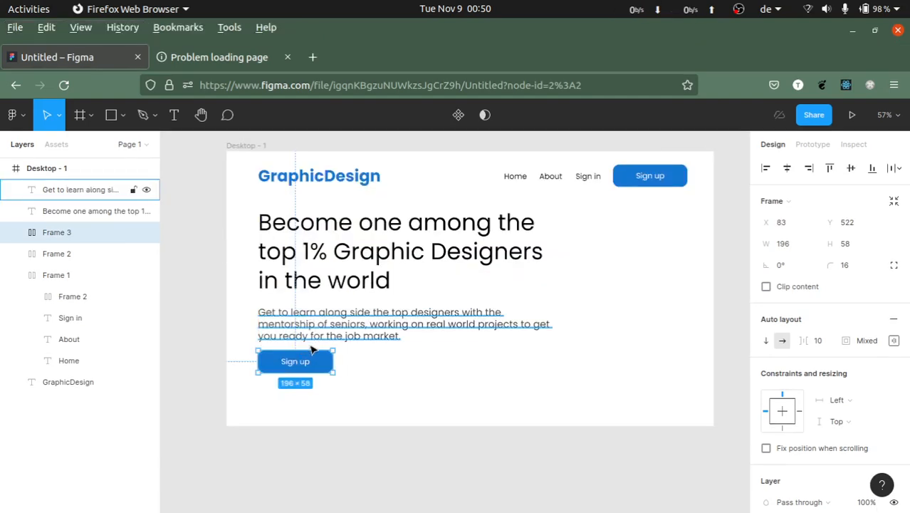
# Step: Widen the Sign up button beneath the supporting text to about 291 and set its corner radius to 7
pyautogui.scroll(3, 320, 364)
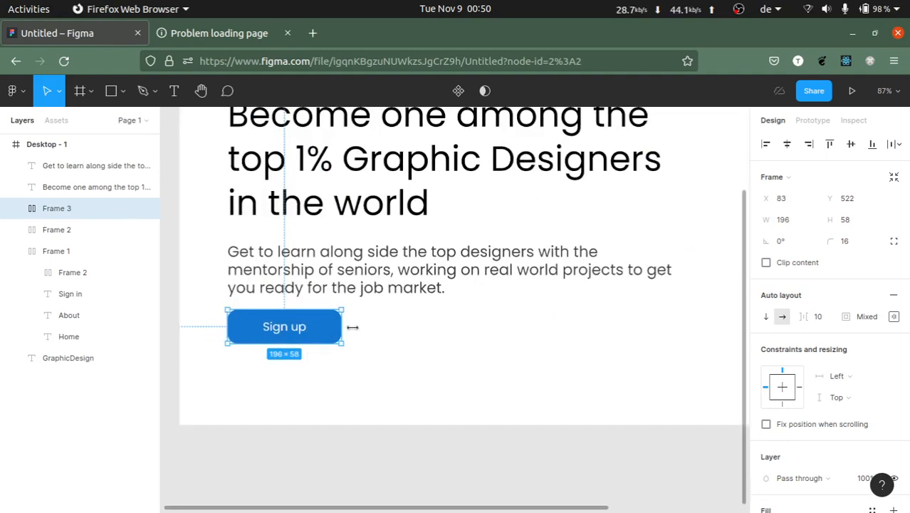
pyautogui.moveTo(353, 327); pyautogui.dragTo(406, 329)
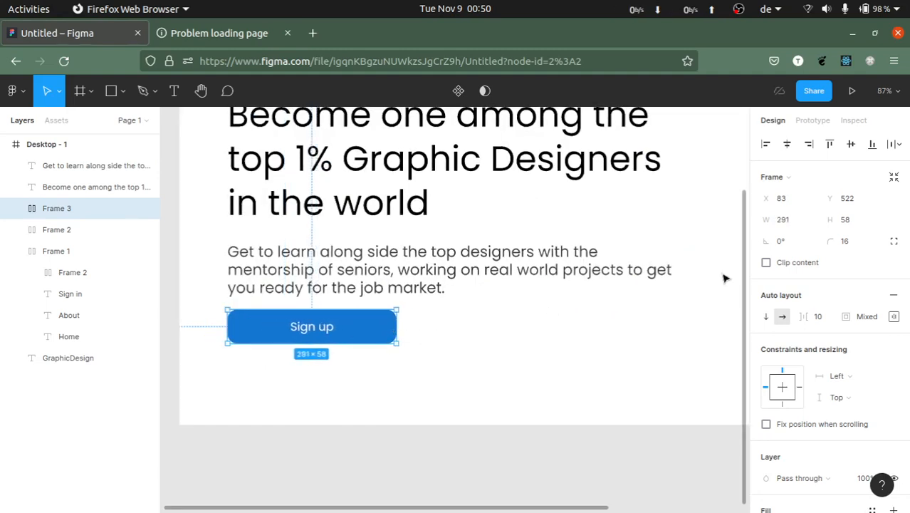
pyautogui.write('3')
pyautogui.press('Return')
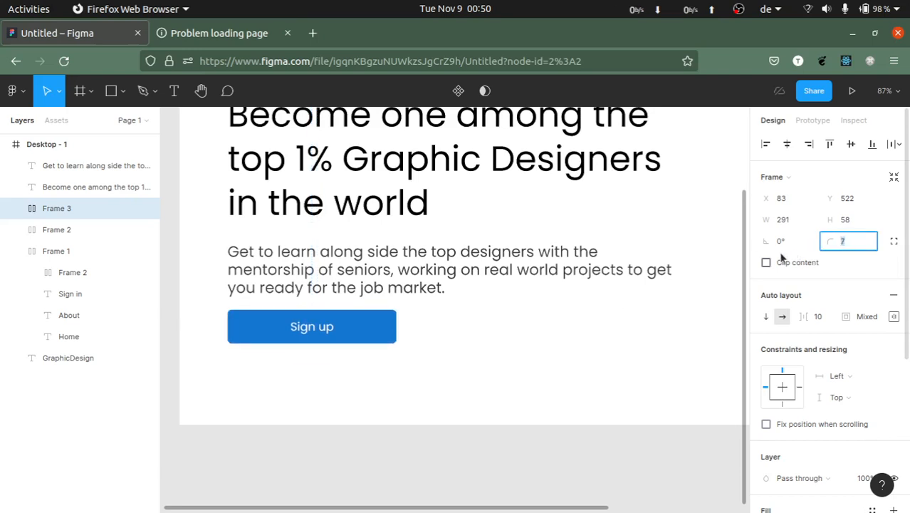
pyautogui.click(421, 329)
# Step: Review the hero section's layout, checking the lower Sign up button against the headline, supporting text and navigation bar
pyautogui.scroll(3, 420, 329)
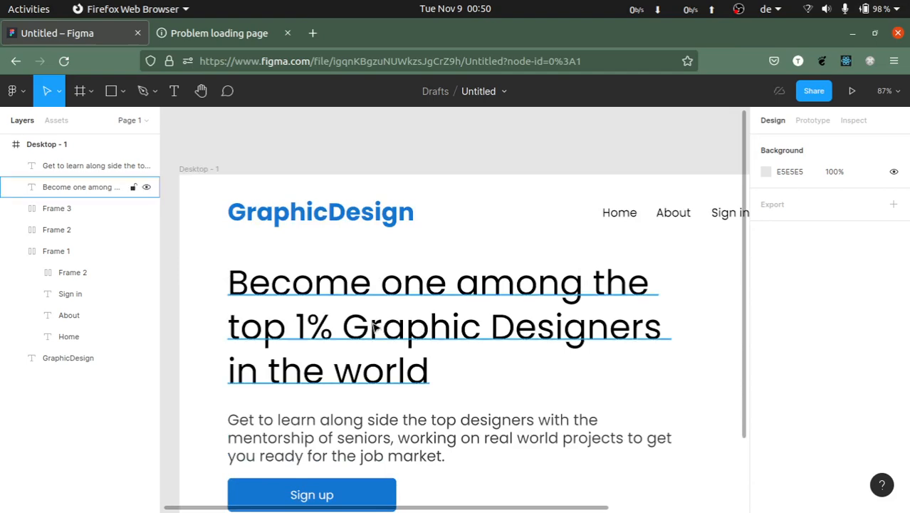
pyautogui.scroll(-1, 350, 382)
pyautogui.click(339, 451)
pyautogui.click(443, 443)
pyautogui.hscroll(5, 446, 446)
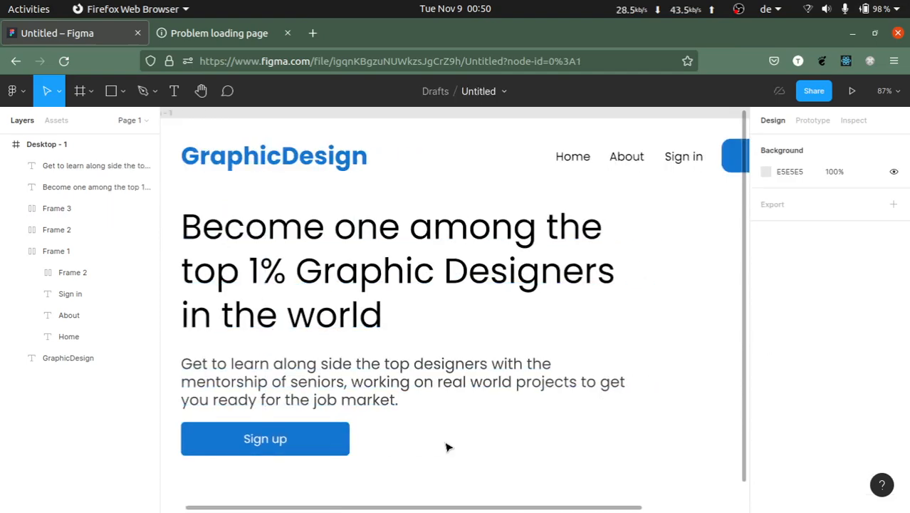
pyautogui.hscroll(-5, 447, 447)
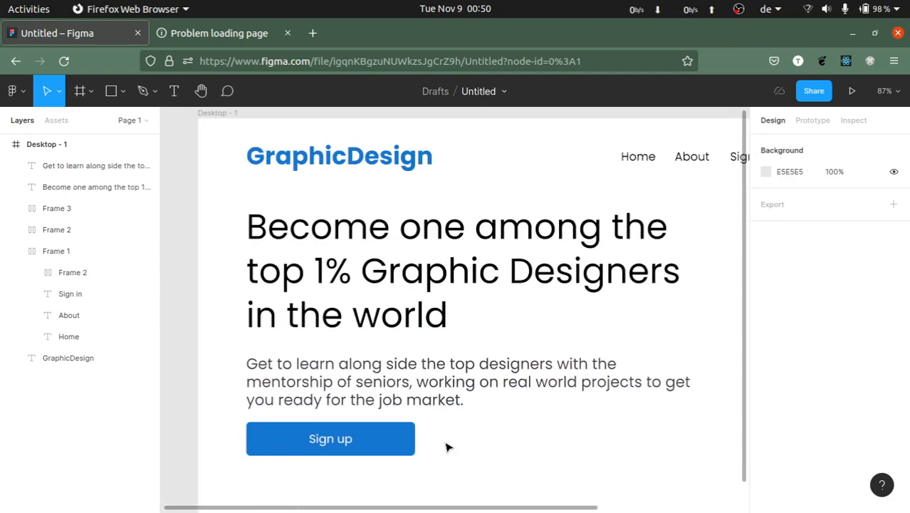
pyautogui.click(378, 438)
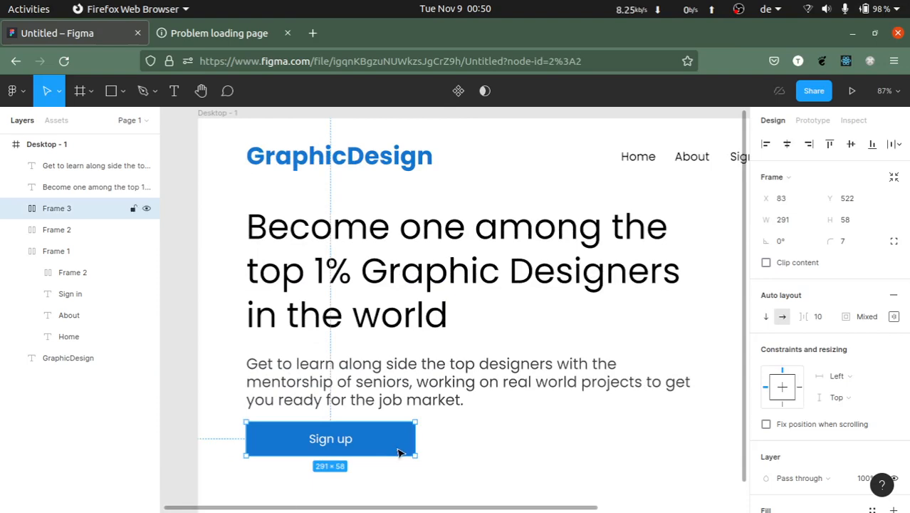
pyautogui.click(433, 447)
pyautogui.hscroll(2, 487, 423)
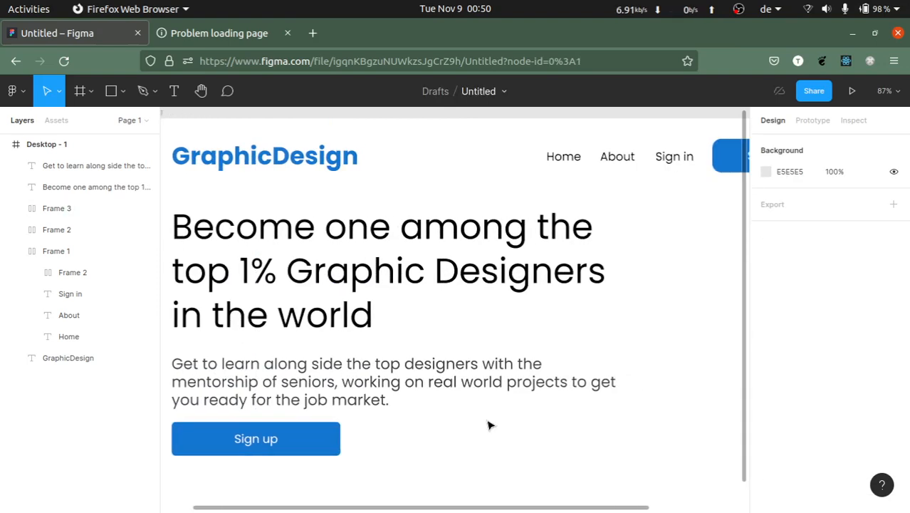
# Step: Compare the label of the Sign up button beneath the supporting text with the navigation bar's Sign up button
pyautogui.hscroll(-1, 357, 445)
pyautogui.doubleClick(296, 439)
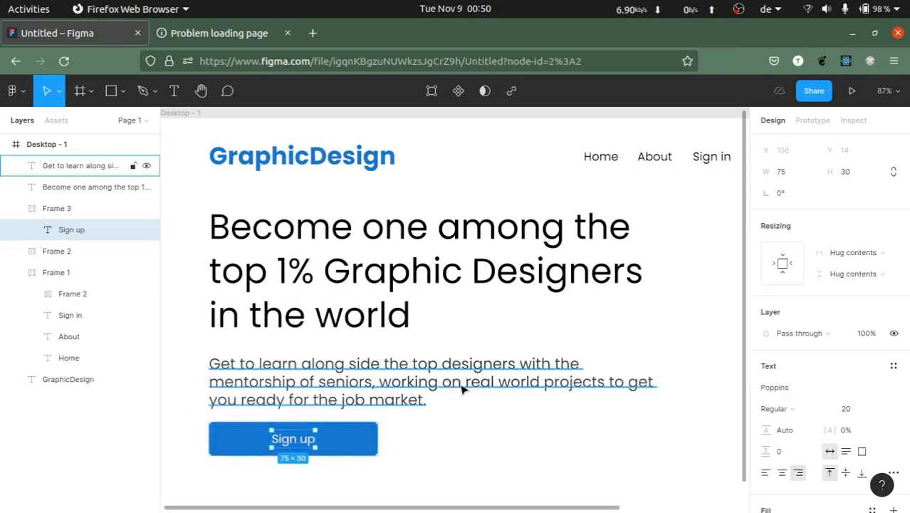
pyautogui.hscroll(2, 462, 387)
pyautogui.click(700, 156)
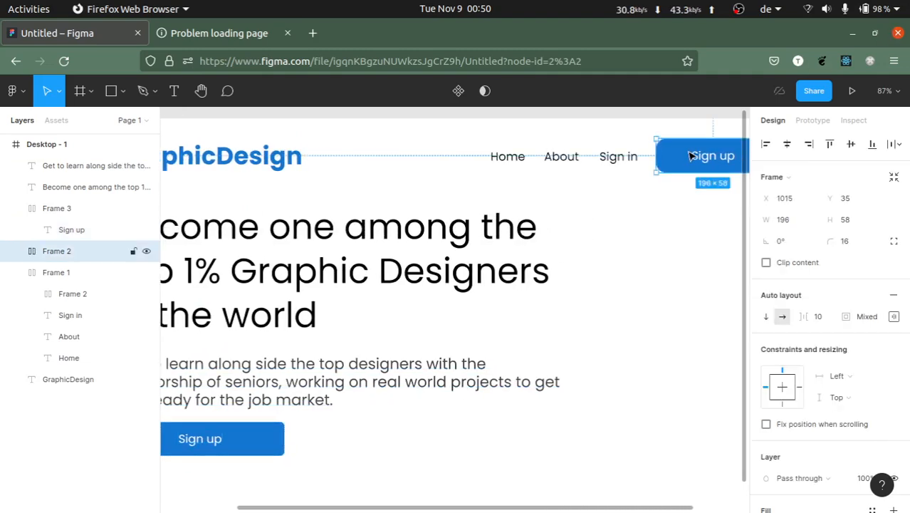
pyautogui.doubleClick(701, 157)
pyautogui.click(633, 281)
pyautogui.hscroll(-3, 656, 301)
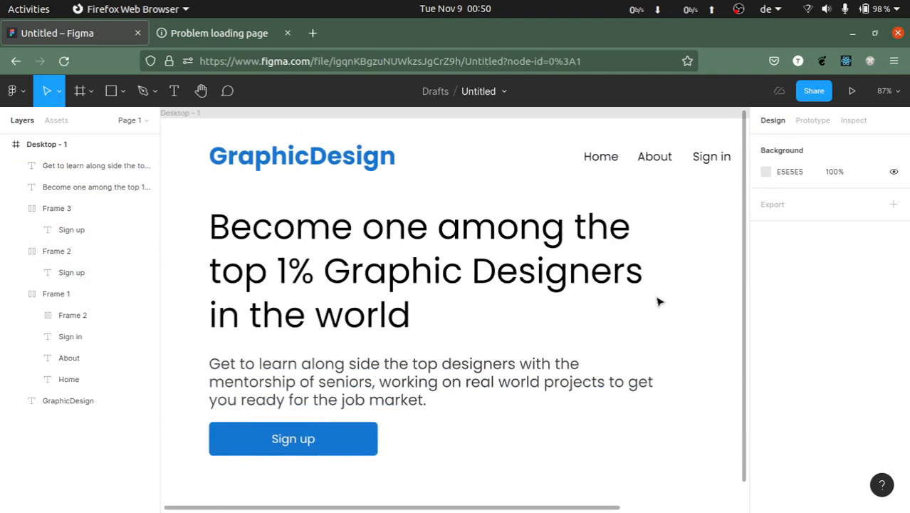
# Step: Move the Sign up button beneath the supporting text up to Y 512, keeping X 83
pyautogui.click(354, 434)
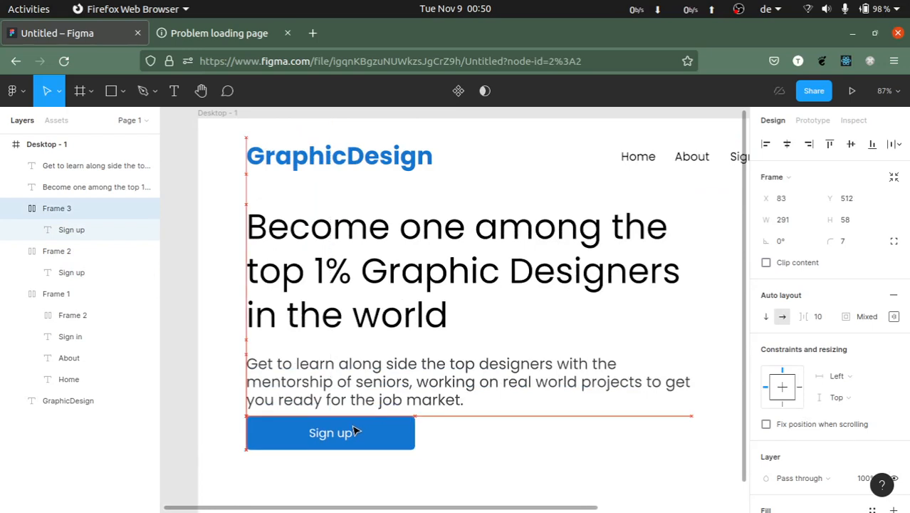
pyautogui.click(498, 440)
pyautogui.scroll(-2, 443, 421)
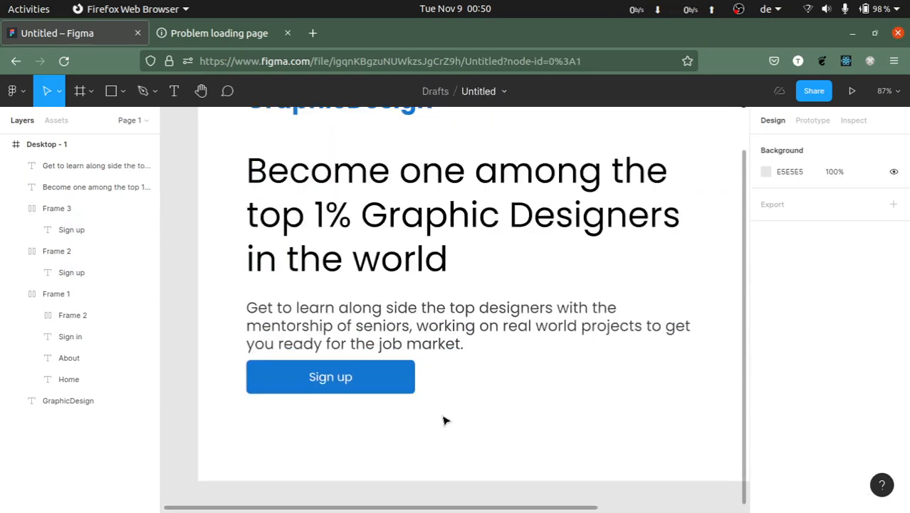
pyautogui.moveTo(364, 382)
pyautogui.mouseDown()
pyautogui.moveTo(365, 395)
pyautogui.moveTo(366, 382)
pyautogui.mouseUp()
pyautogui.click(480, 397)
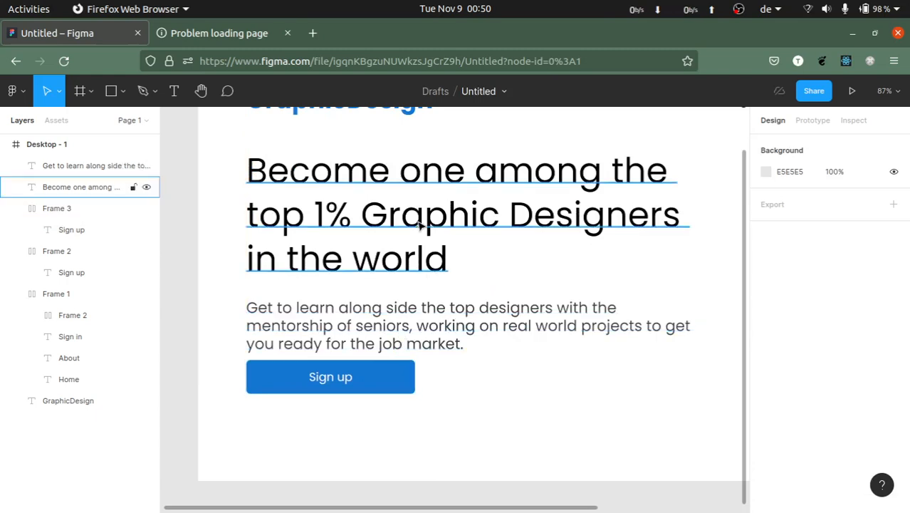
# Step: Examine the vertical spacing and left alignment between the logo, headline, supporting text and lower Sign up button
pyautogui.click(329, 225)
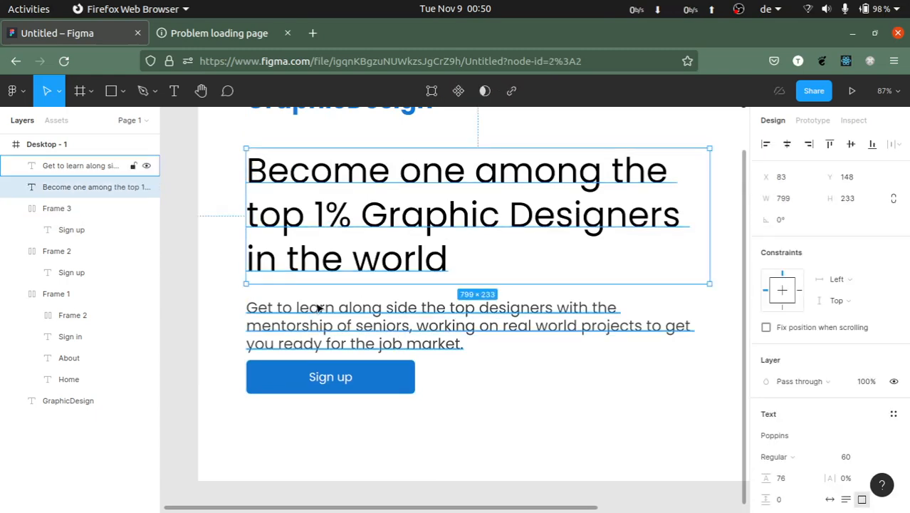
pyautogui.click(221, 283)
pyautogui.click(273, 320)
pyautogui.click(238, 303)
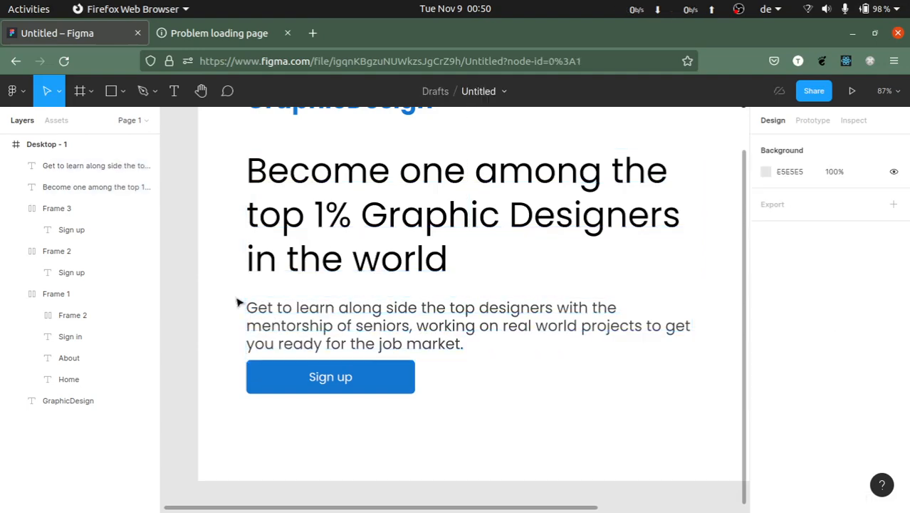
pyautogui.click(351, 256)
pyautogui.scroll(3, 460, 219)
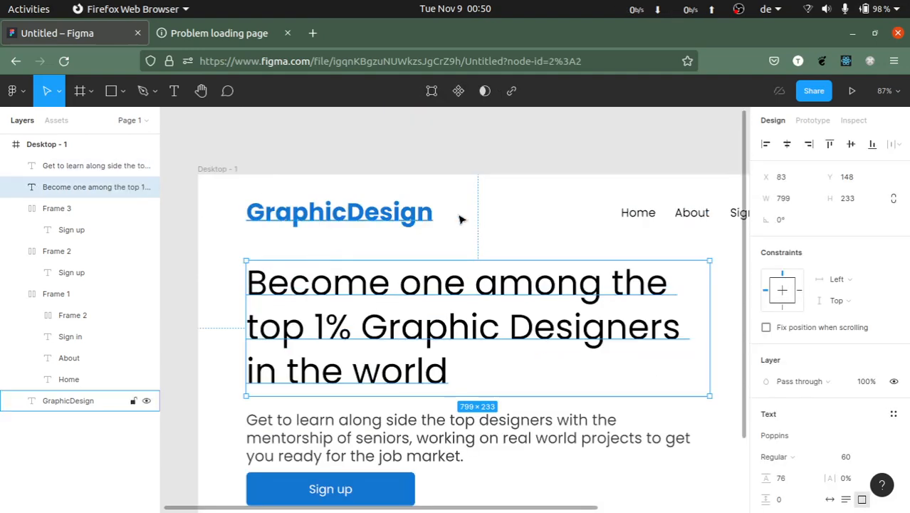
pyautogui.click(227, 241)
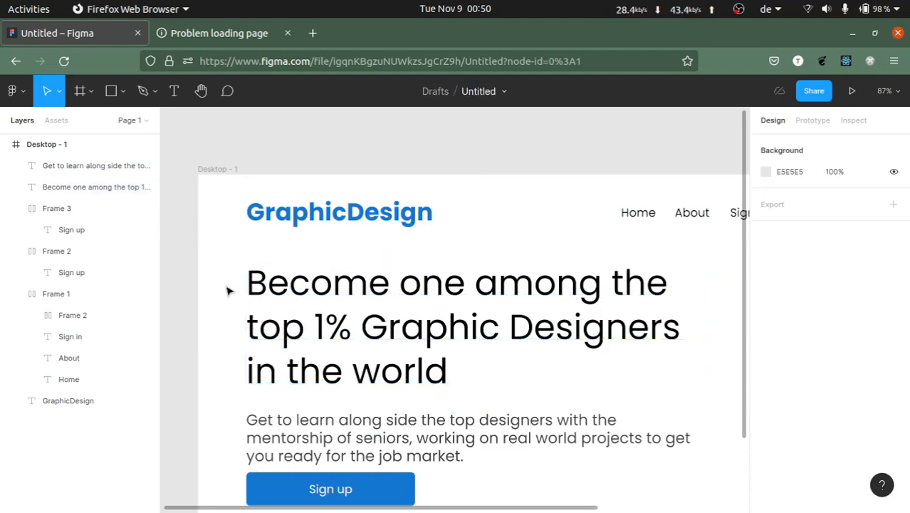
pyautogui.scroll(-3, 228, 290)
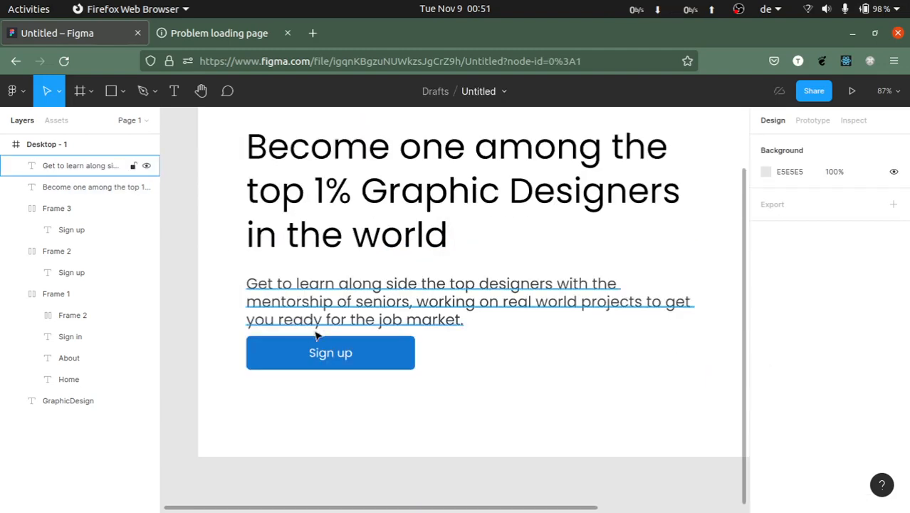
# Step: Shift the lower Sign up button to Y 518 and move the supporting text up to Y 381, directly beneath the headline
pyautogui.click(373, 356)
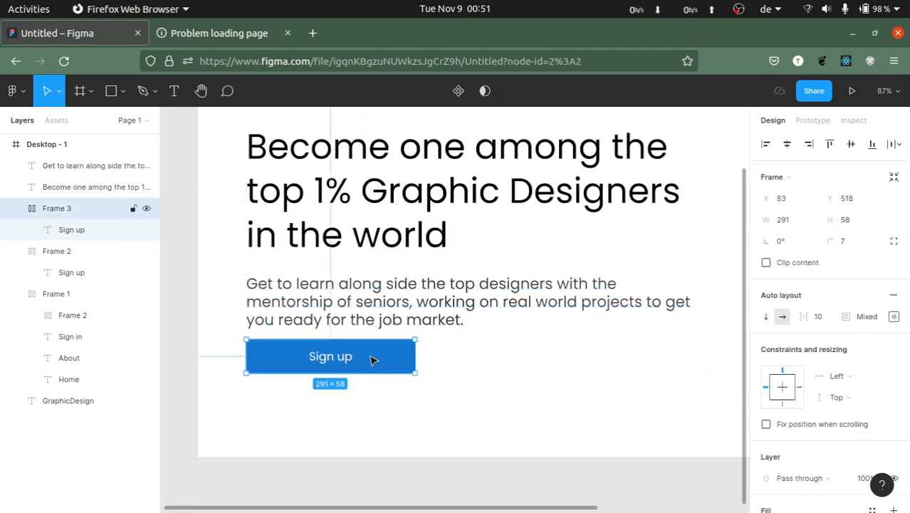
pyautogui.click(219, 346)
pyautogui.click(324, 302)
pyautogui.moveTo(324, 301); pyautogui.dragTo(322, 288)
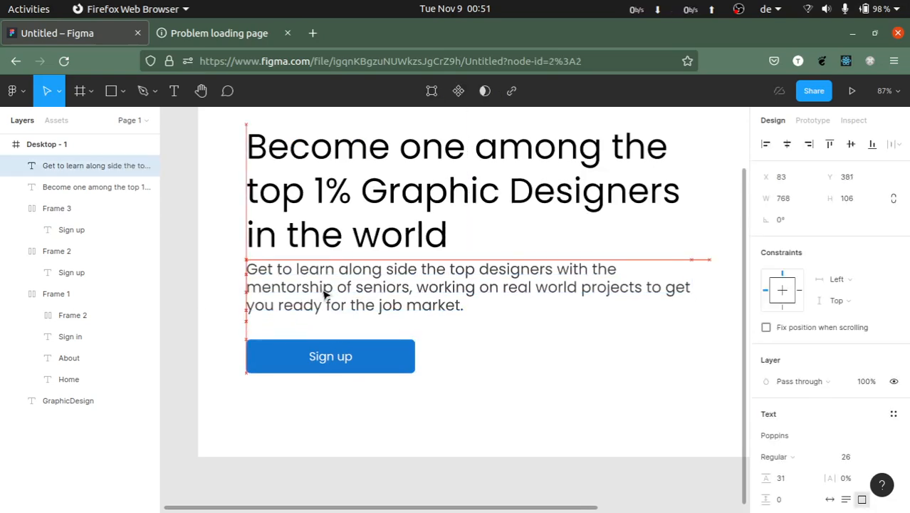
# Step: Check the hero section at a smaller zoom, examining the bounds of the headline, supporting text and lower Sign up button
pyautogui.click(360, 364)
pyautogui.scroll(2, 454, 360)
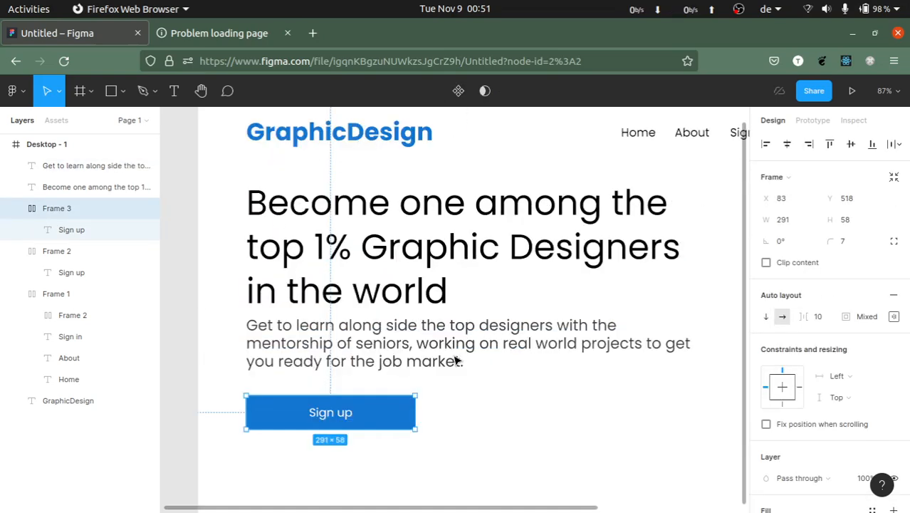
pyautogui.scroll(-5, 503, 366)
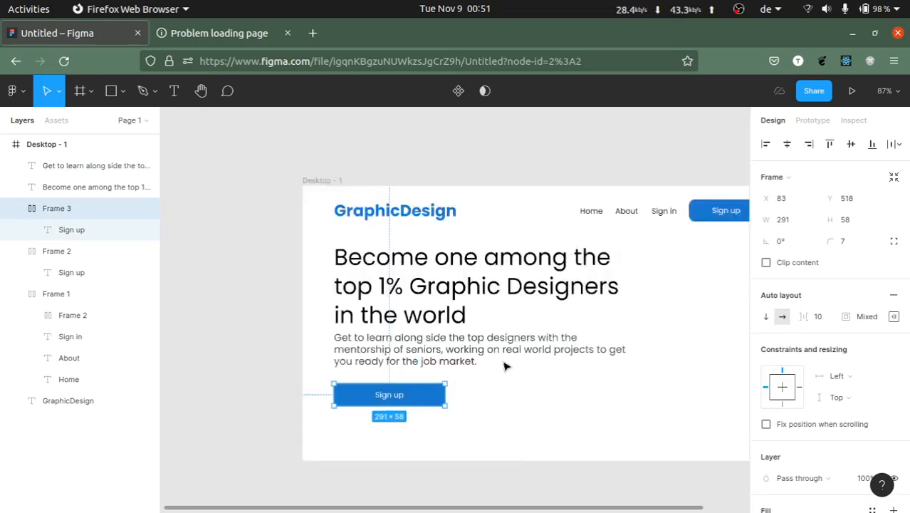
pyautogui.scroll(2, 504, 366)
pyautogui.click(518, 365)
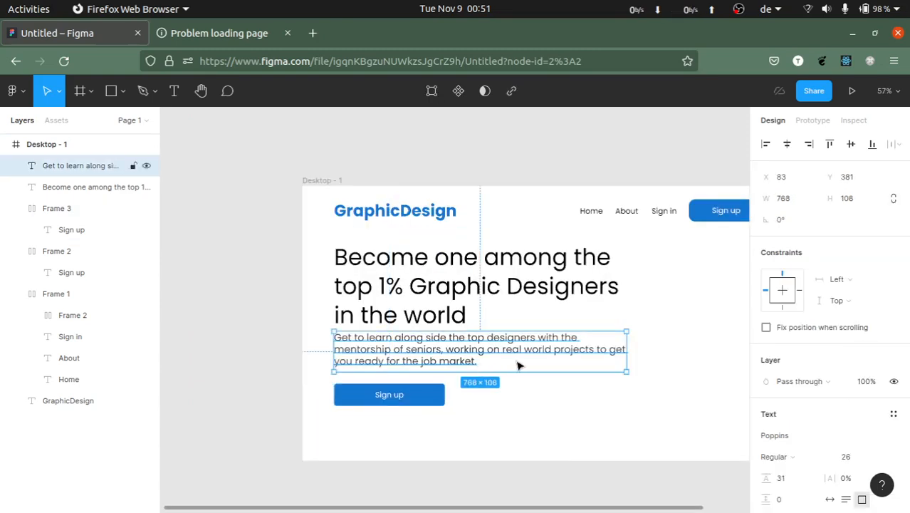
pyautogui.click(538, 328)
pyautogui.click(491, 356)
pyautogui.click(461, 316)
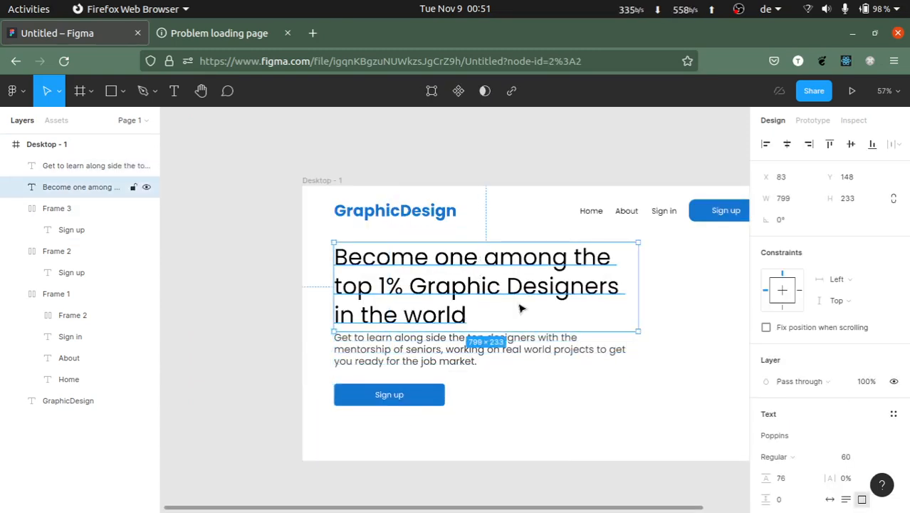
# Step: Move the lower Sign up button up to Y 506, closer to the supporting text
pyautogui.click(398, 402)
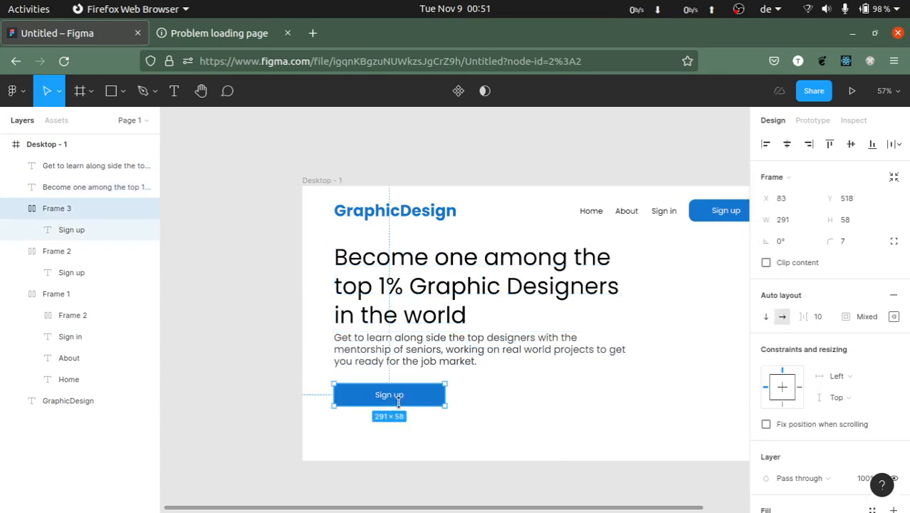
pyautogui.moveTo(422, 404); pyautogui.dragTo(426, 396)
pyautogui.click(499, 396)
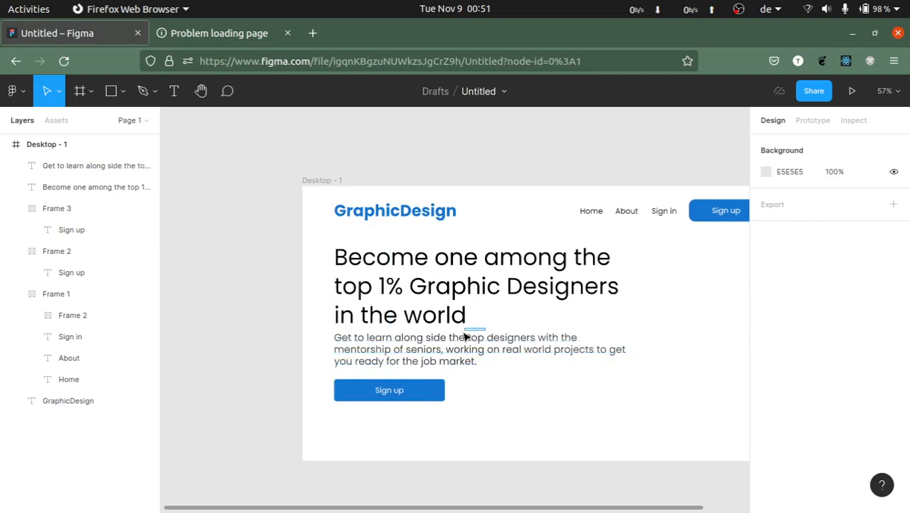
# Step: Inspect the gap between the supporting text and the lower Sign up button, and the headline's bounds and text settings
pyautogui.click(496, 368)
pyautogui.keyDown('shift'); pyautogui.click(426, 385); pyautogui.keyUp('shift')
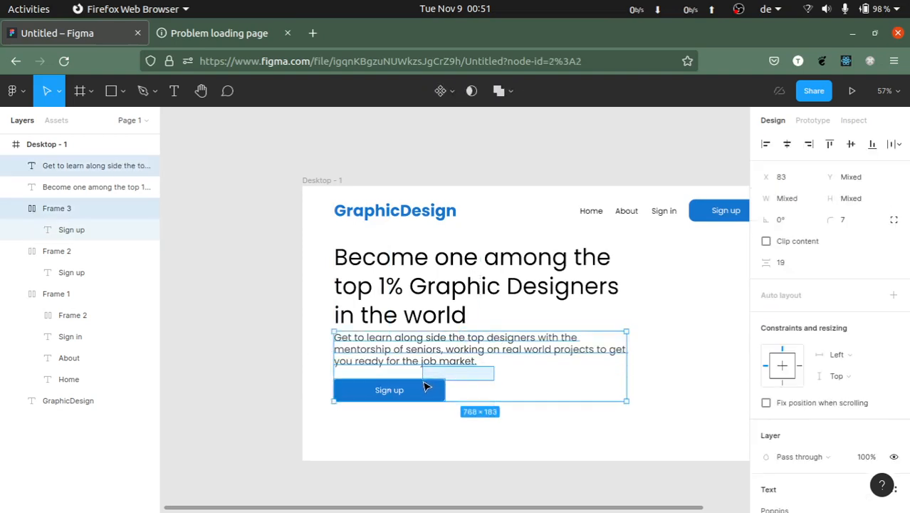
pyautogui.click(662, 373)
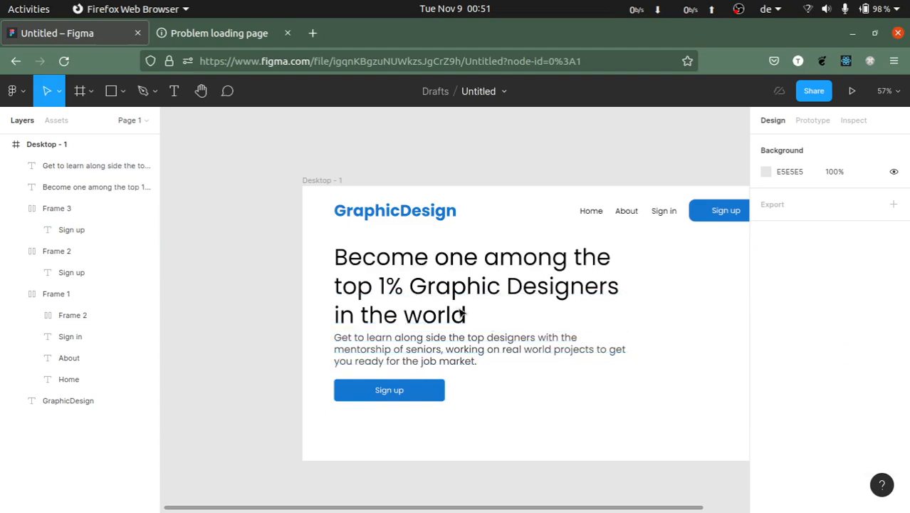
pyautogui.click(549, 315)
pyautogui.scroll(-5, 841, 326)
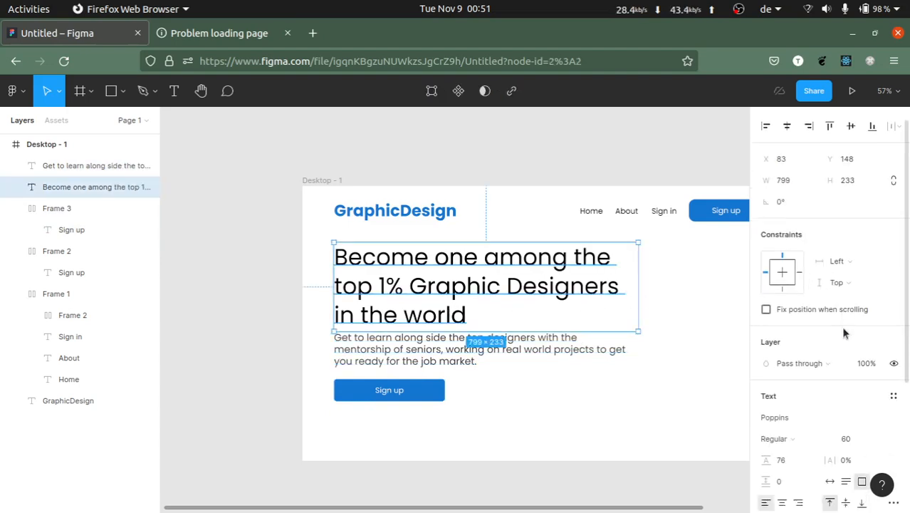
pyautogui.click(654, 300)
pyautogui.click(436, 322)
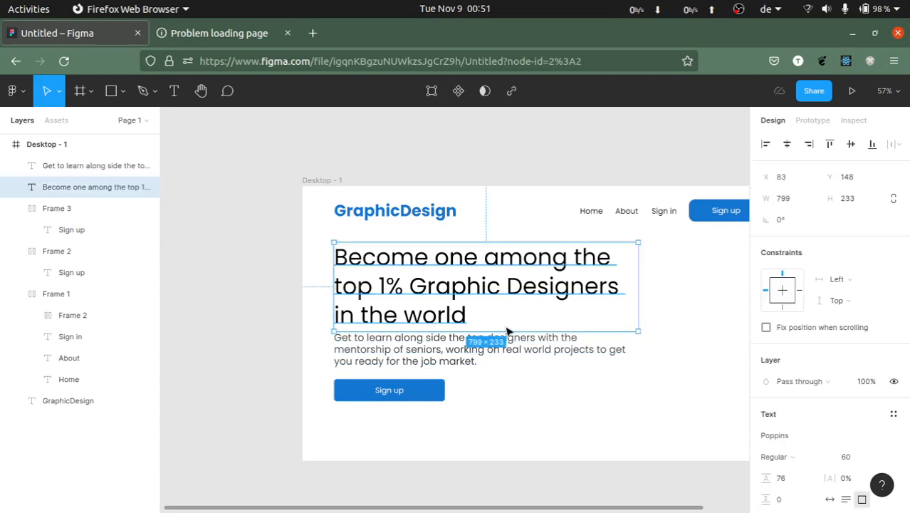
# Step: Reduce the supporting text's font size to 22
pyautogui.click(508, 350)
pyautogui.scroll(-3, 791, 349)
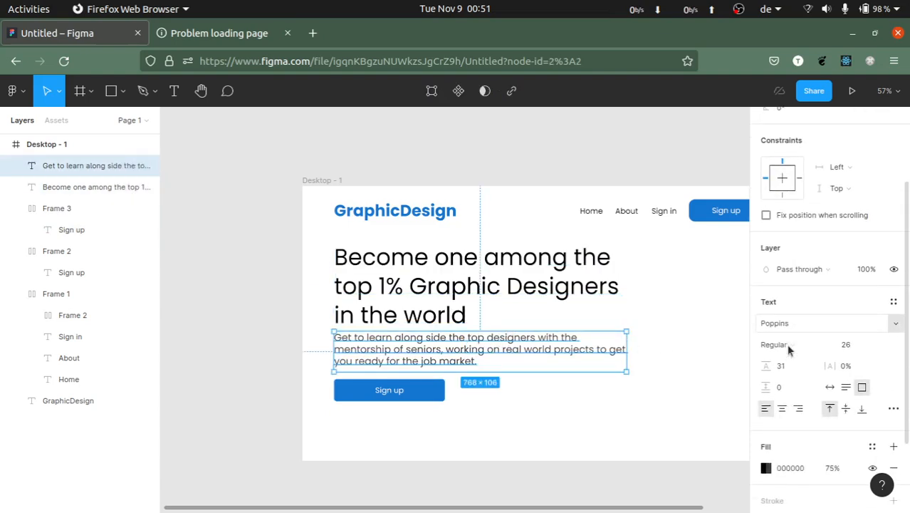
pyautogui.click(851, 347)
pyautogui.press('Down')
pyautogui.press('Down')
pyautogui.press('Down')
pyautogui.press('Down')
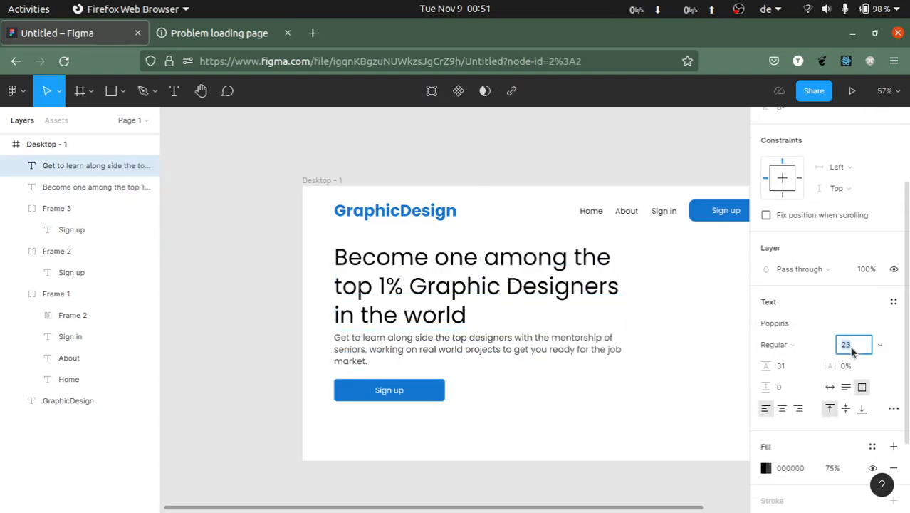
pyautogui.click(619, 389)
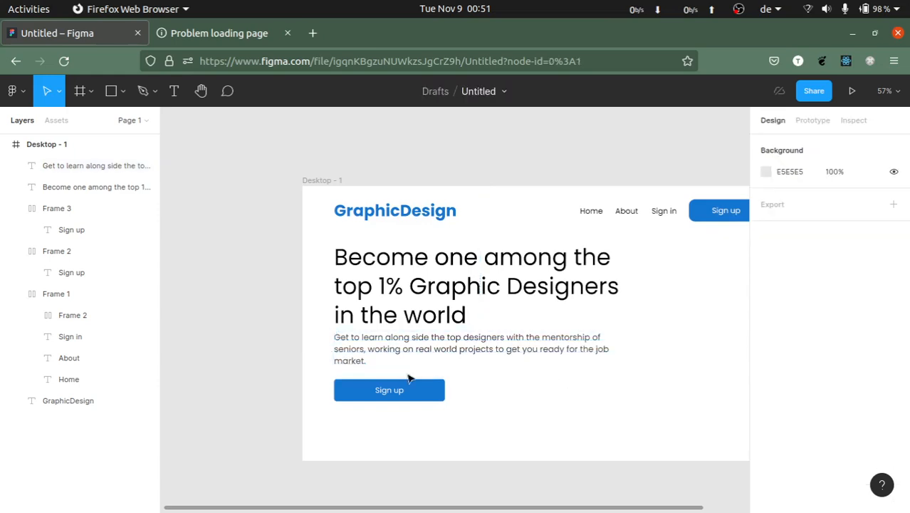
pyautogui.scroll(-2, 280, 342)
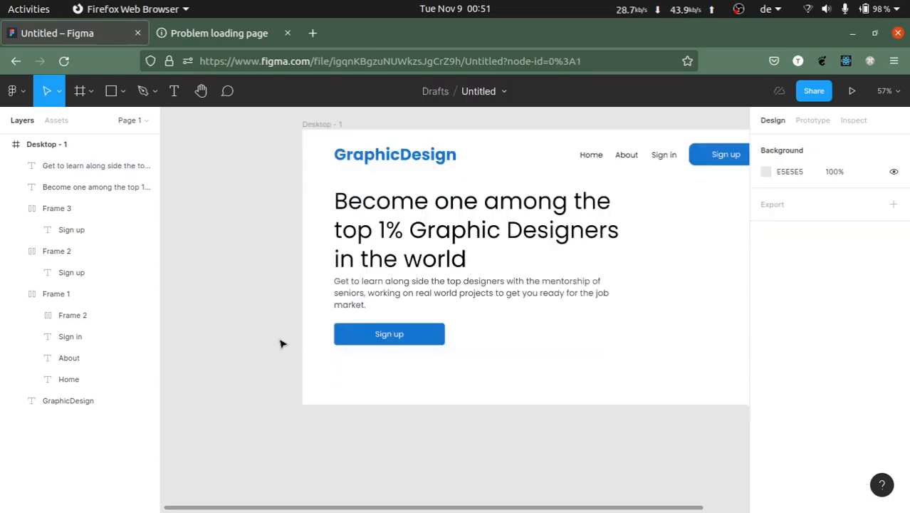
pyautogui.doubleClick(401, 336)
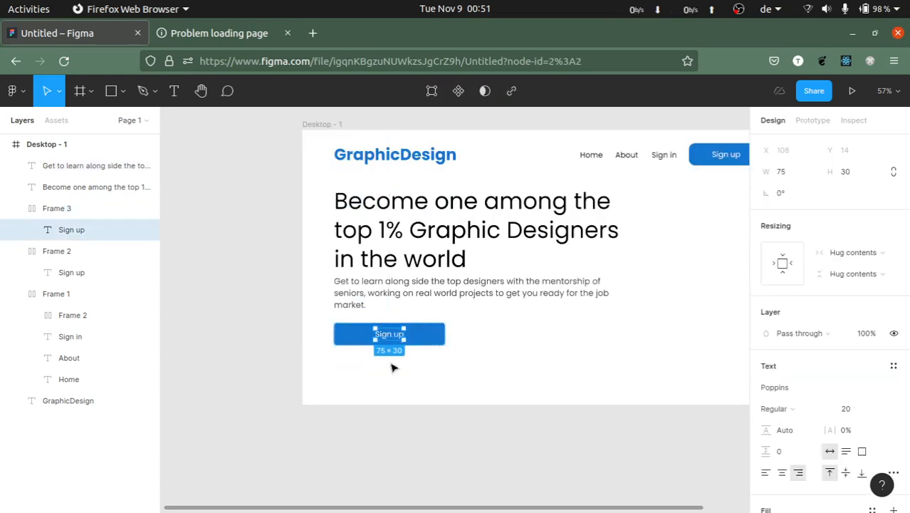
pyautogui.hotkey('ctrl', 'shift', 'Left')
pyautogui.hotkey('ctrl', 'shift', 'Left')
pyautogui.hotkey('ctrl', 'z')
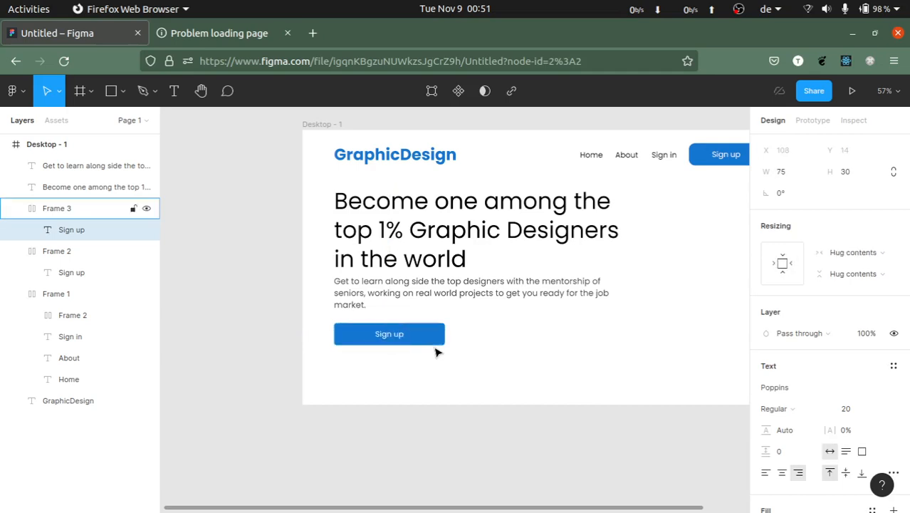
pyautogui.click(412, 351)
pyautogui.click(389, 336)
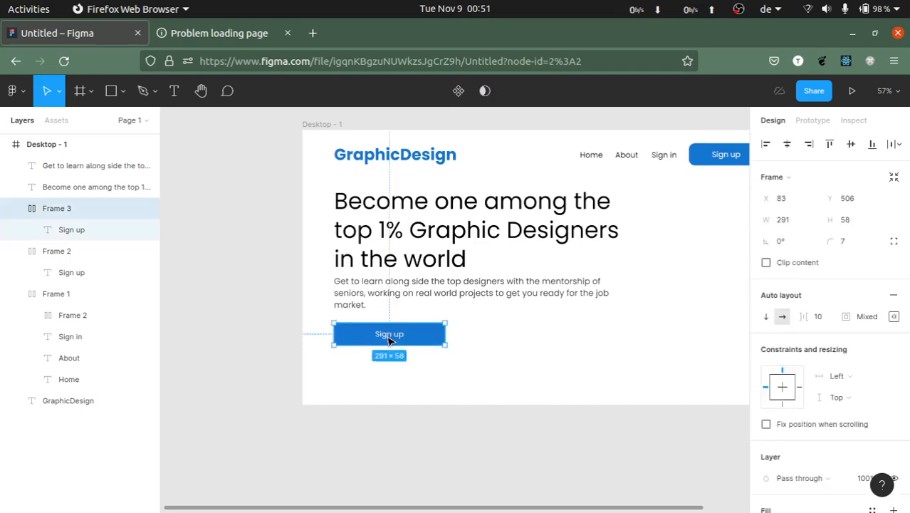
pyautogui.click(390, 339)
pyautogui.hotkey('ctrl', 'shift', 'Left')
pyautogui.hotkey('ctrl', 'shift', 'Left')
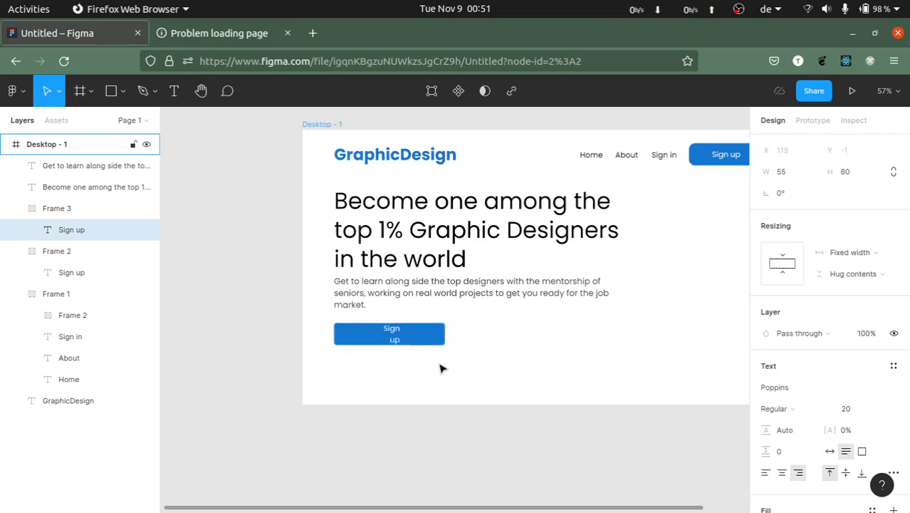
pyautogui.hotkey('ctrl', 'z')
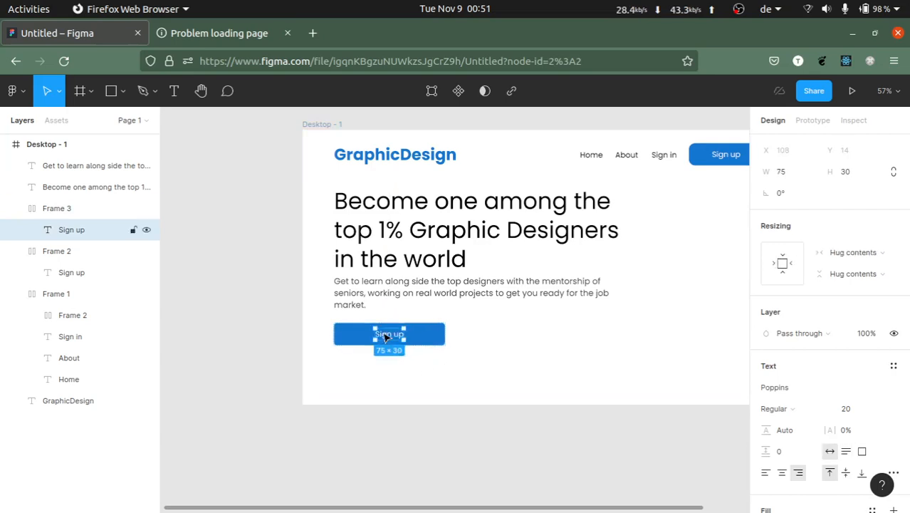
# Step: Change the label of the button beneath the supporting text to "Start now"
pyautogui.doubleClick(384, 335)
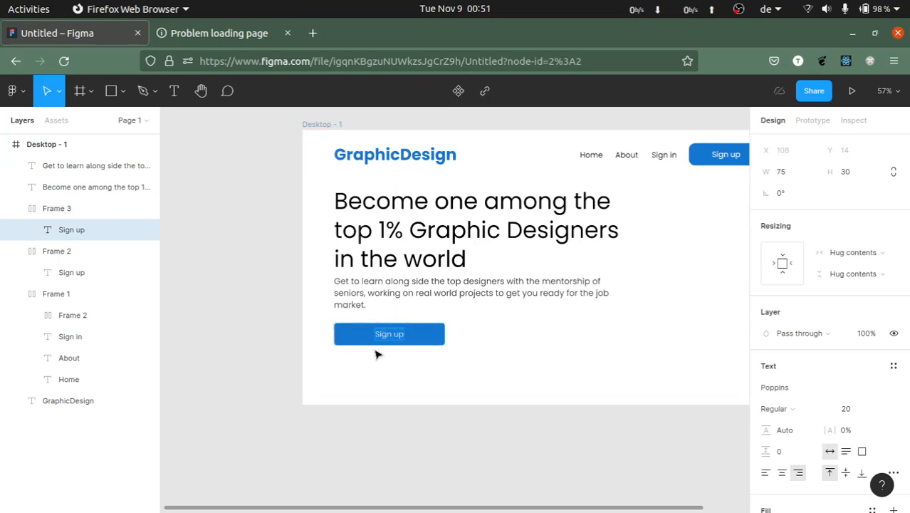
pyautogui.scroll(5, 377, 354)
pyautogui.write('Star')
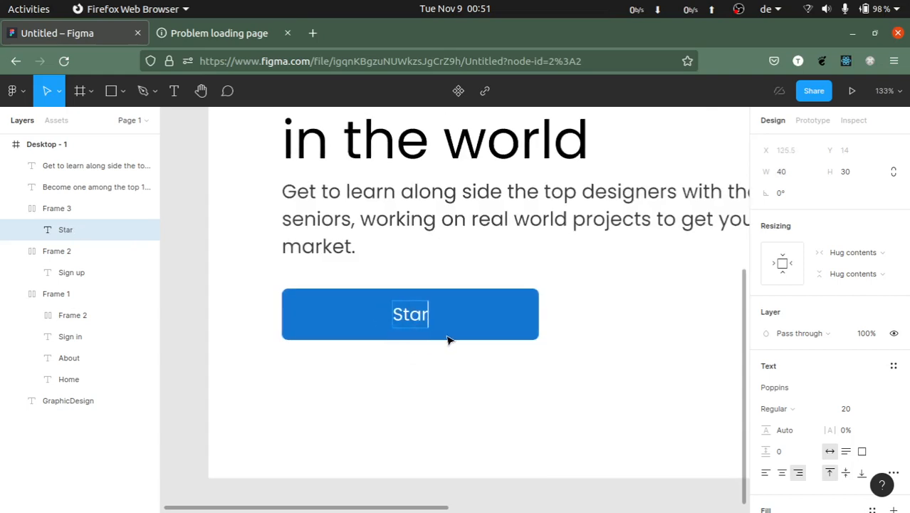
pyautogui.write('t now')
pyautogui.press('Escape')
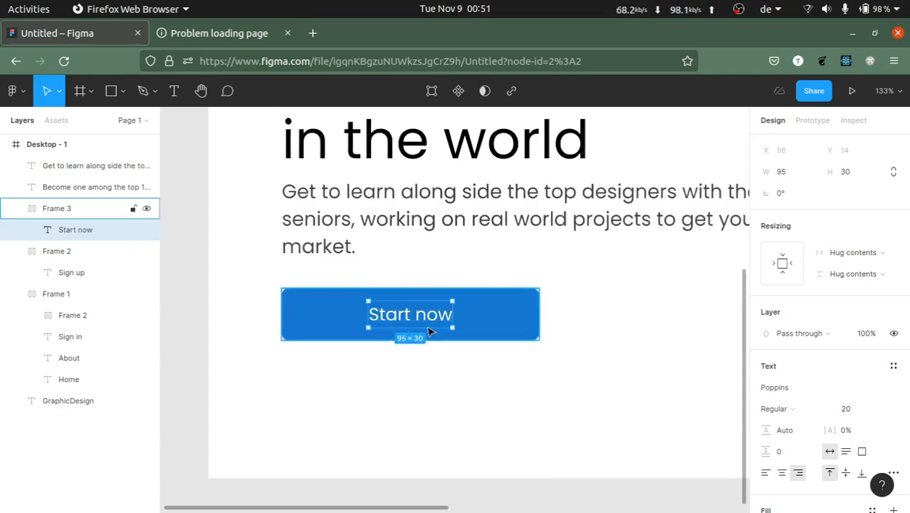
# Step: Set the font weight of the Start now button's label to Medium
pyautogui.scroll(-2, 824, 320)
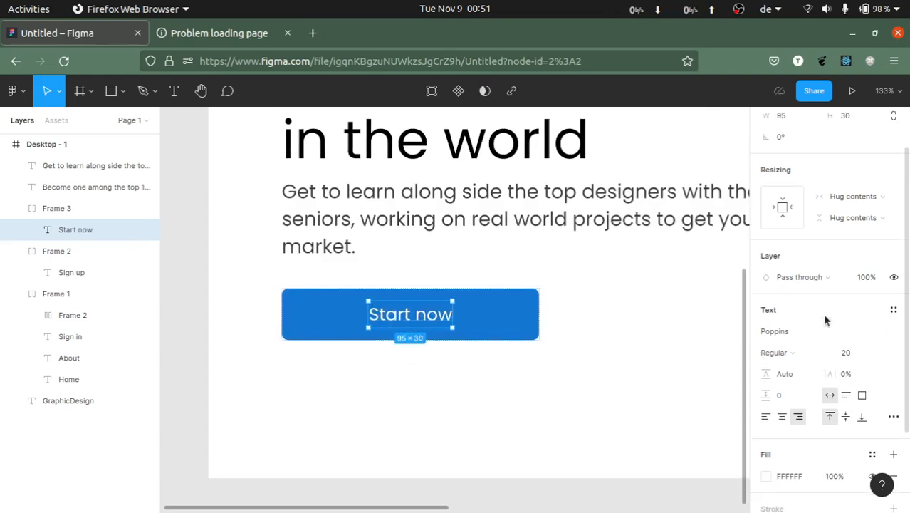
pyautogui.scroll(-3, 802, 366)
pyautogui.scroll(2, 808, 355)
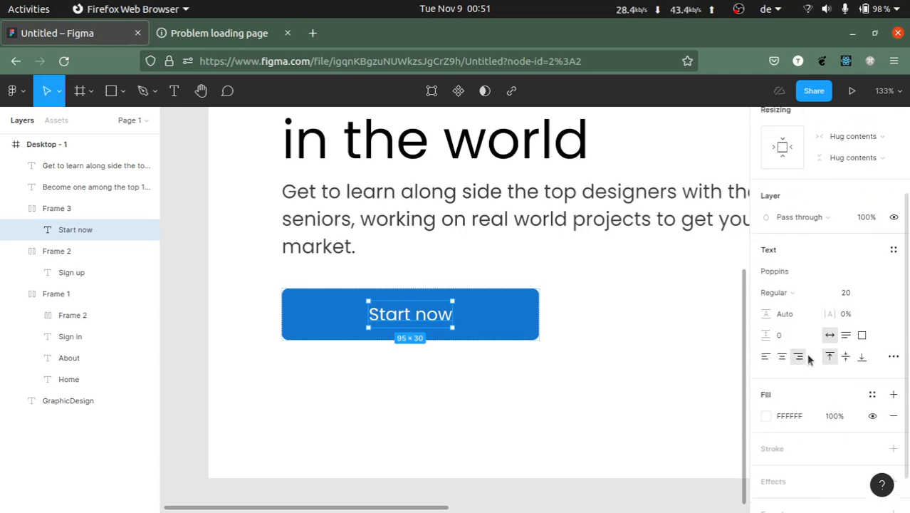
pyautogui.click(785, 299)
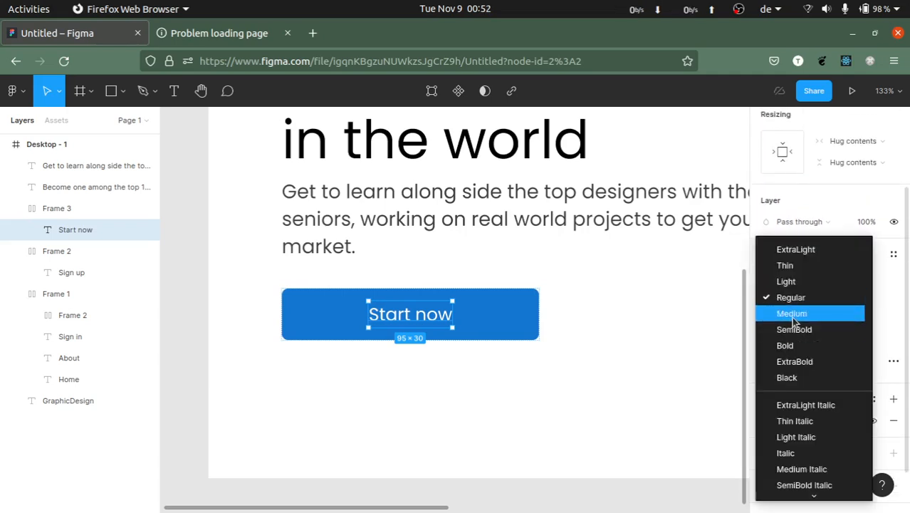
pyautogui.click(791, 314)
pyautogui.click(644, 330)
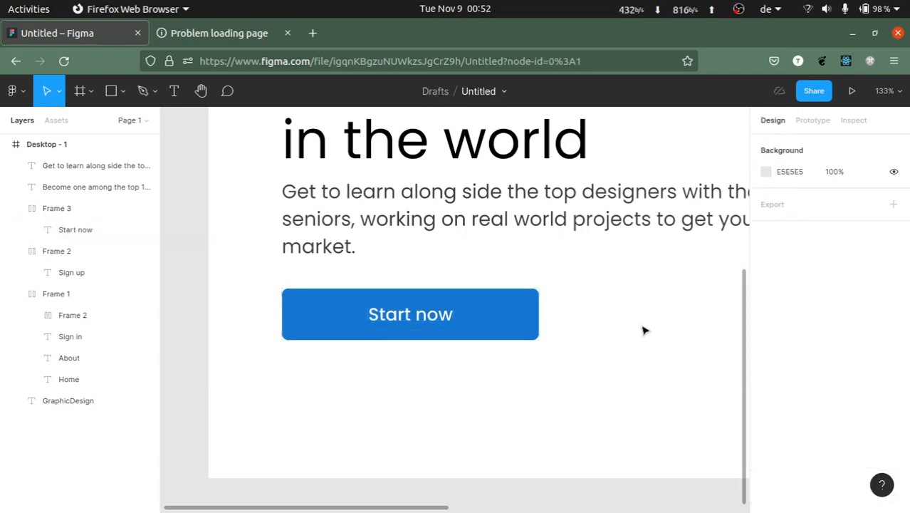
pyautogui.click(442, 320)
pyautogui.click(583, 314)
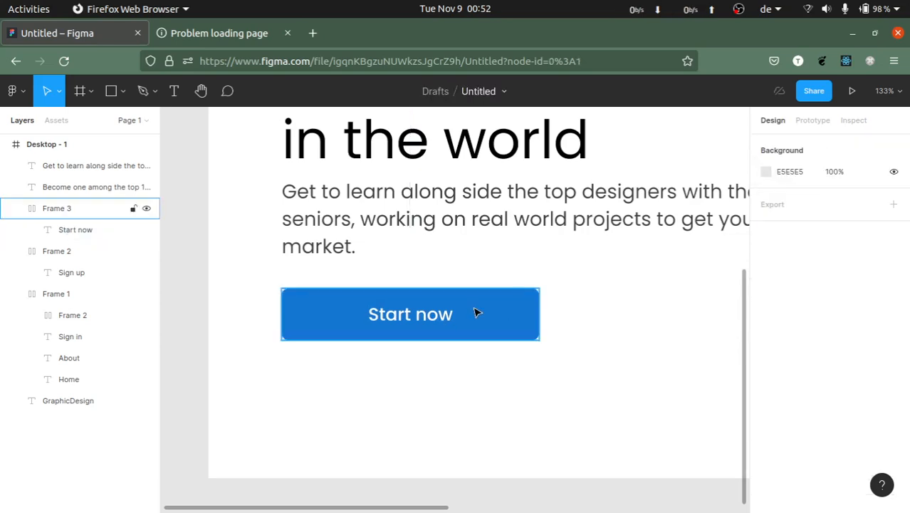
# Step: Duplicate the Start now button and place the copy beside it on the same row, at X 409, Y 506
pyautogui.hscroll(3, 473, 311)
pyautogui.click(417, 303)
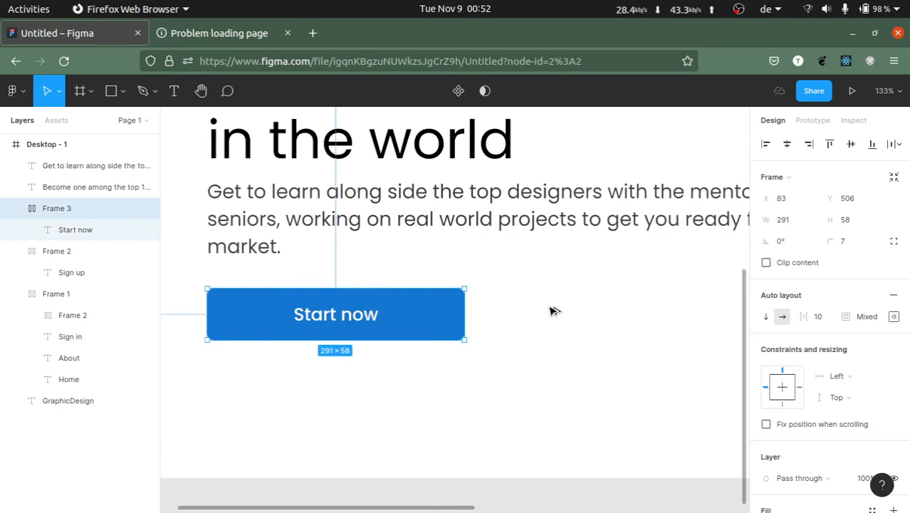
pyautogui.keyDown('alt'); pyautogui.moveTo(378, 311); pyautogui.dragTo(659, 313); pyautogui.keyUp('alt')
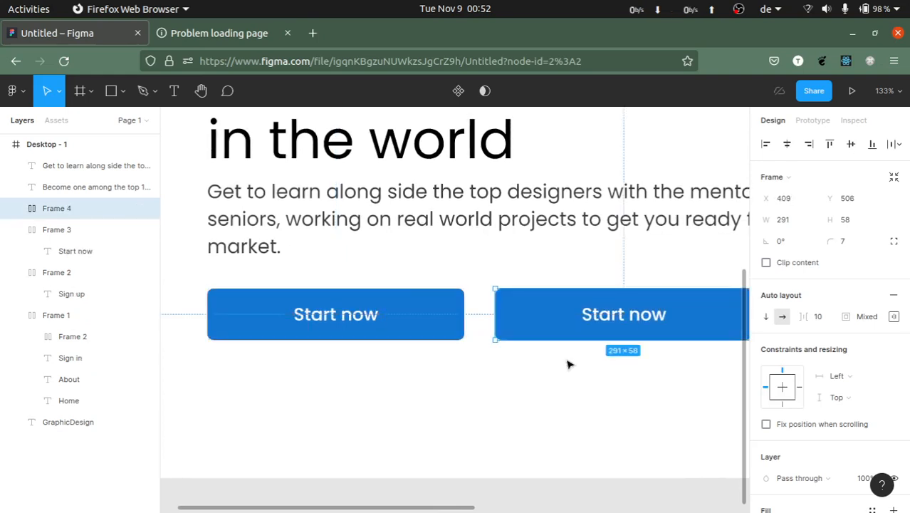
pyautogui.click(568, 365)
pyautogui.hscroll(2, 509, 362)
# Step: Change the label of the duplicated button to "See the pricing"
pyautogui.doubleClick(545, 317)
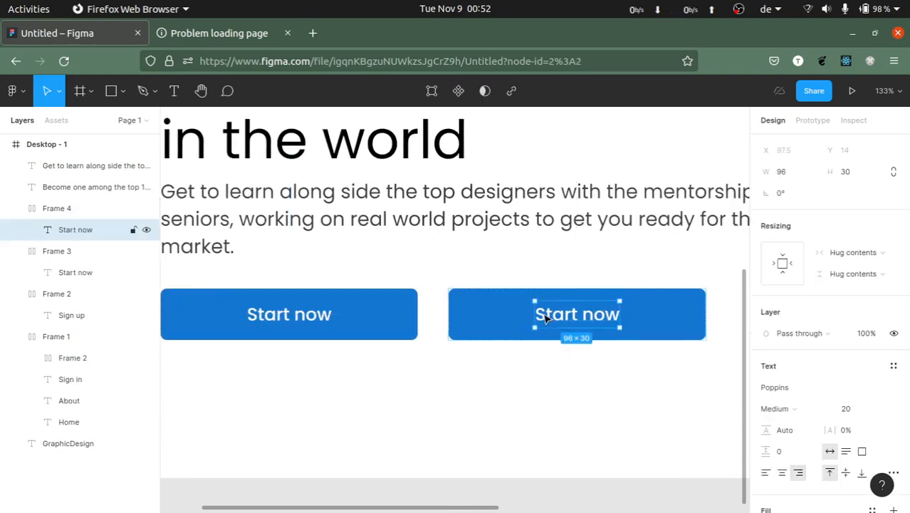
pyautogui.doubleClick(545, 318)
pyautogui.write('See t')
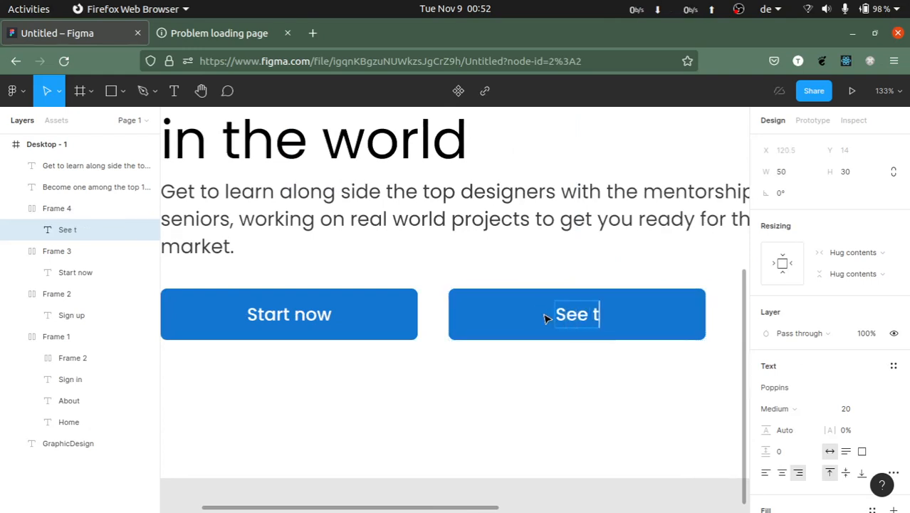
pyautogui.write('he pricing')
pyautogui.press('Escape')
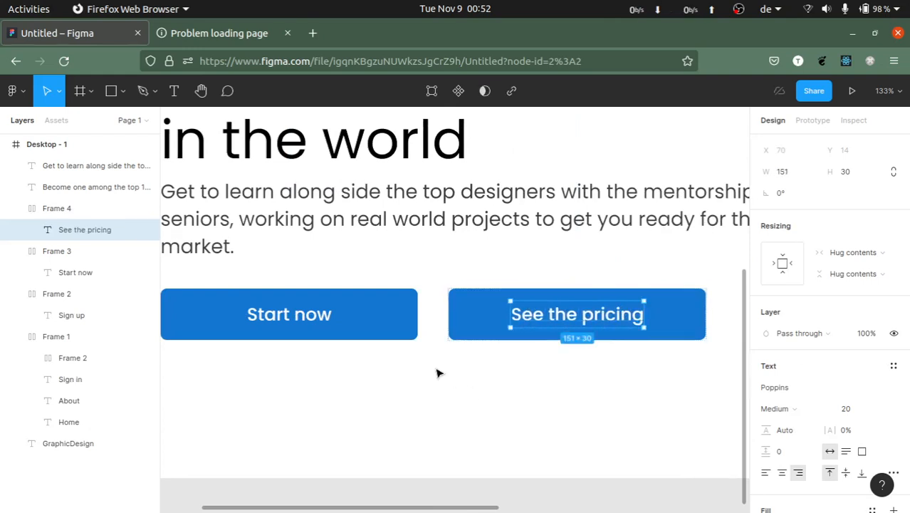
pyautogui.hotkey('shift', '1')
pyautogui.click(438, 373)
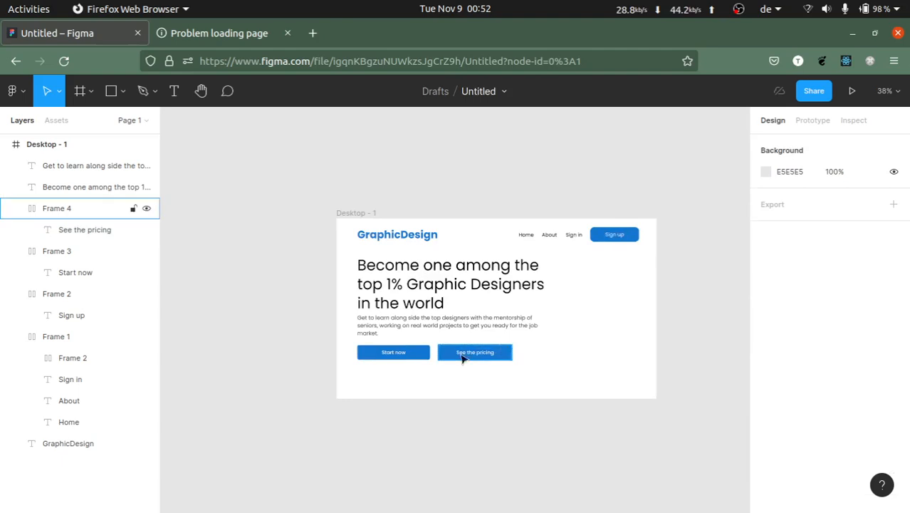
# Step: Inspect the size and placement of the Start now and See the pricing buttons beneath the supporting text
pyautogui.scroll(3, 449, 360)
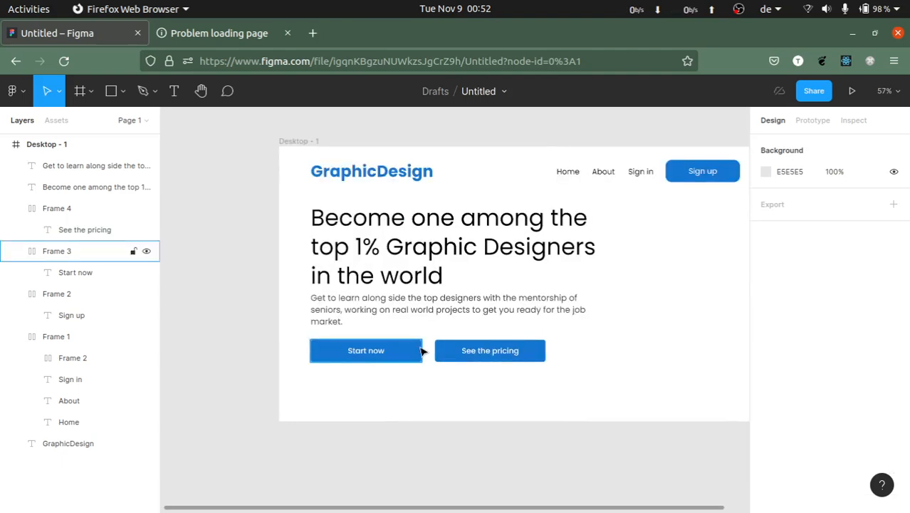
pyautogui.scroll(3, 422, 350)
pyautogui.click(446, 349)
pyautogui.hscroll(3, 483, 351)
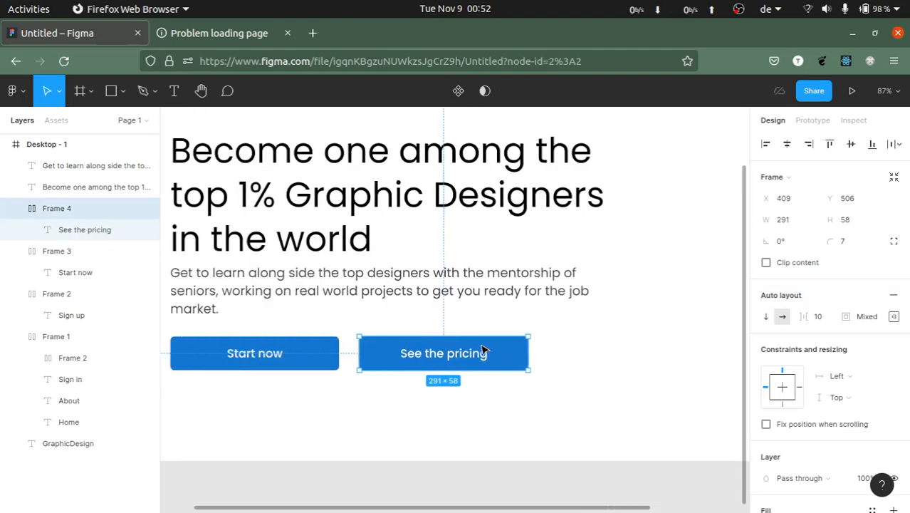
pyautogui.click(335, 366)
pyautogui.hscroll(3, 545, 294)
pyautogui.click(541, 297)
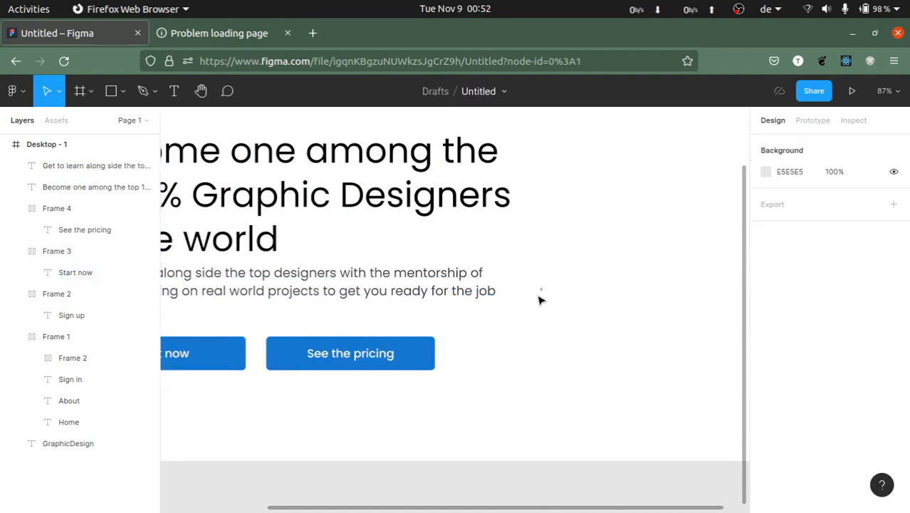
pyautogui.click(403, 365)
pyautogui.moveTo(404, 369); pyautogui.dragTo(343, 378)
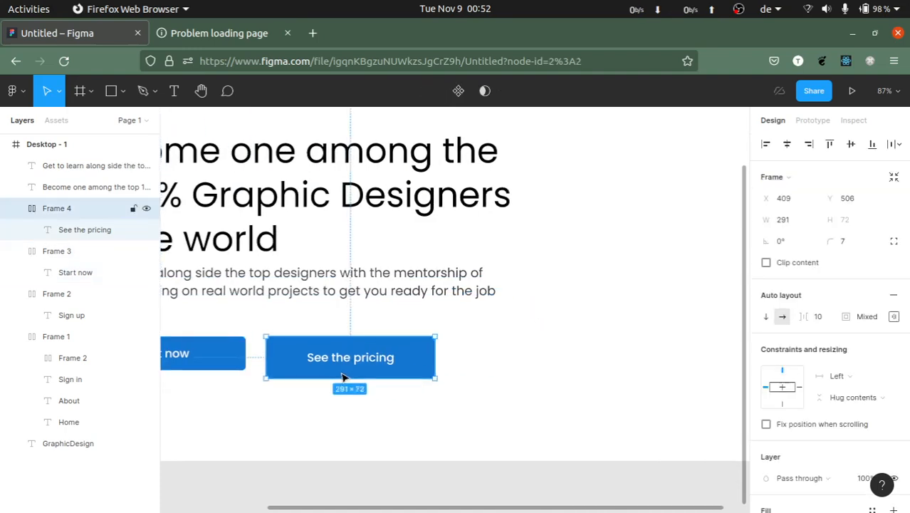
pyautogui.hotkey('ctrl', 'z')
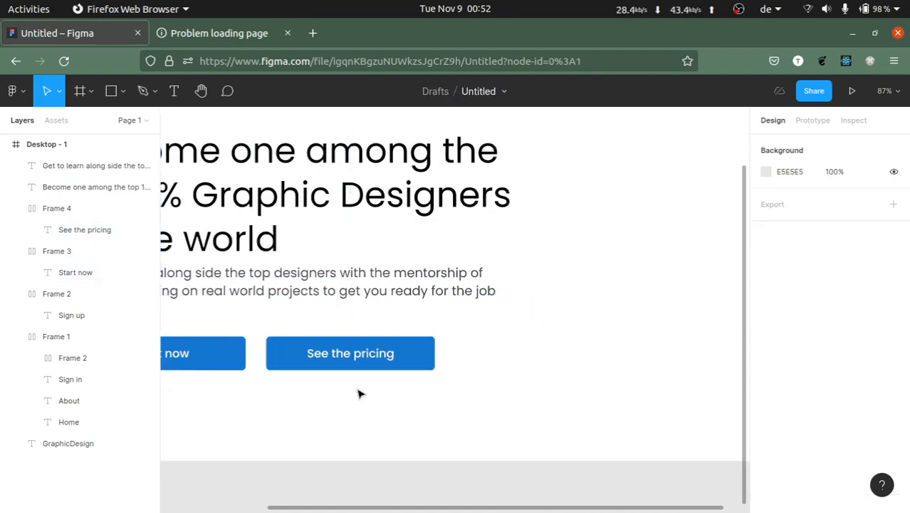
# Step: Compare the label text settings of the Start now and See the pricing buttons
pyautogui.hscroll(-2, 358, 393)
pyautogui.click(398, 366)
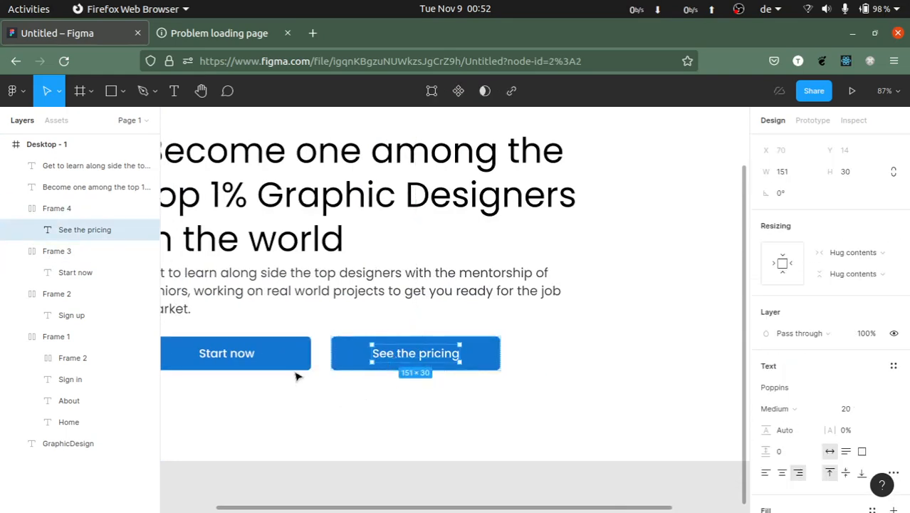
pyautogui.click(296, 364)
pyautogui.hscroll(-3, 296, 364)
pyautogui.doubleClick(339, 354)
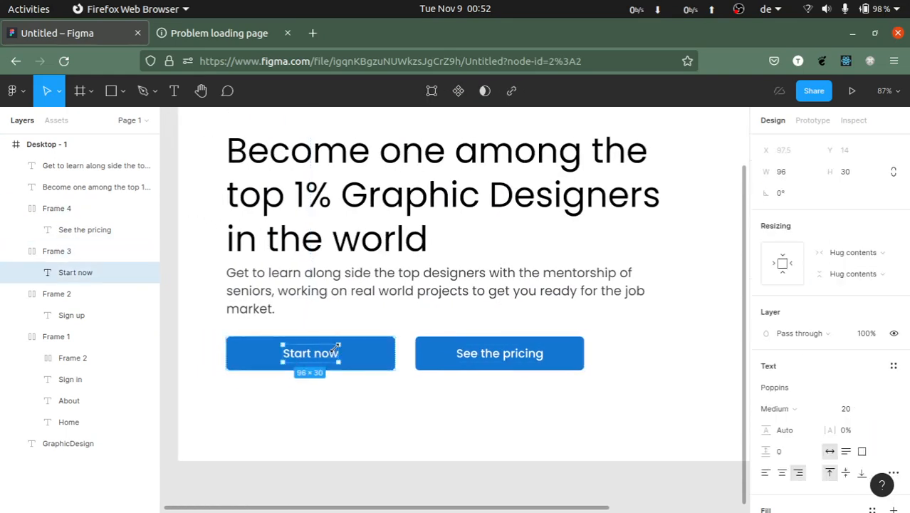
pyautogui.click(356, 354)
pyautogui.doubleClick(517, 356)
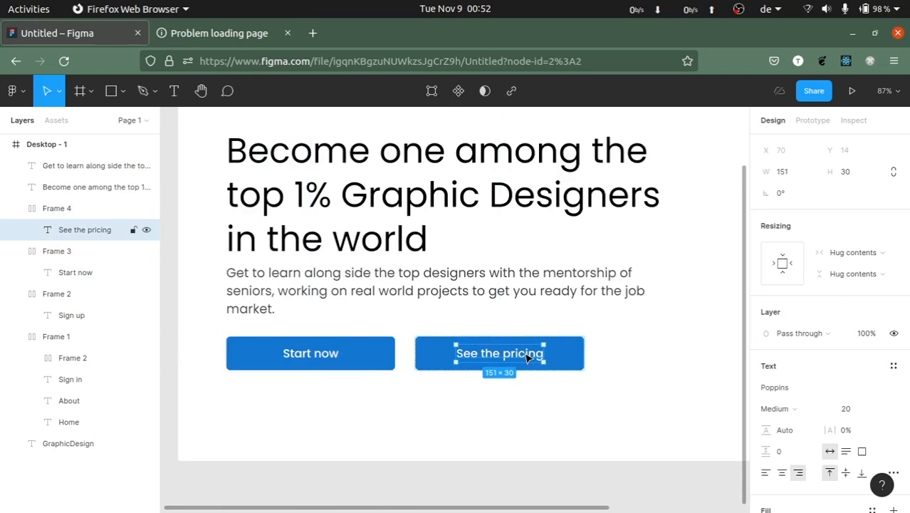
pyautogui.scroll(-2, 852, 356)
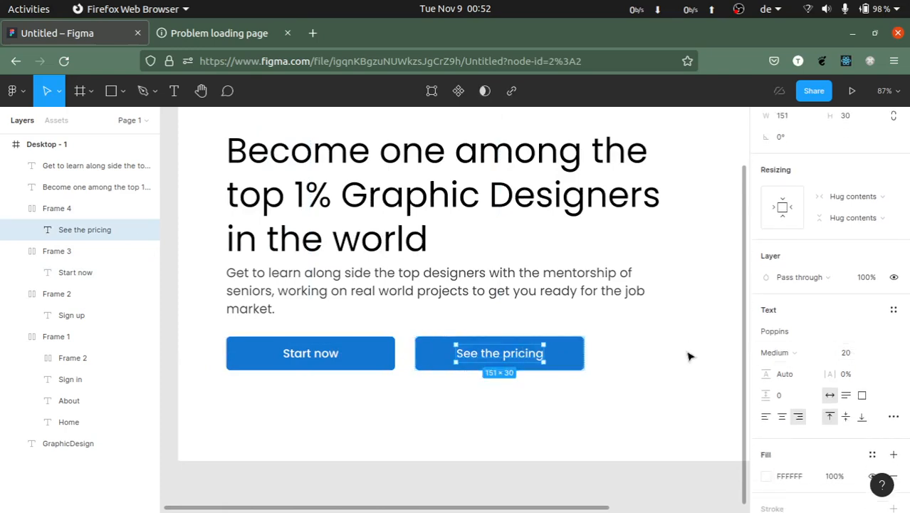
pyautogui.click(687, 354)
# Step: Remove the blue 1476D1 fill from the See the pricing button's frame
pyautogui.click(563, 370)
pyautogui.scroll(-5, 797, 349)
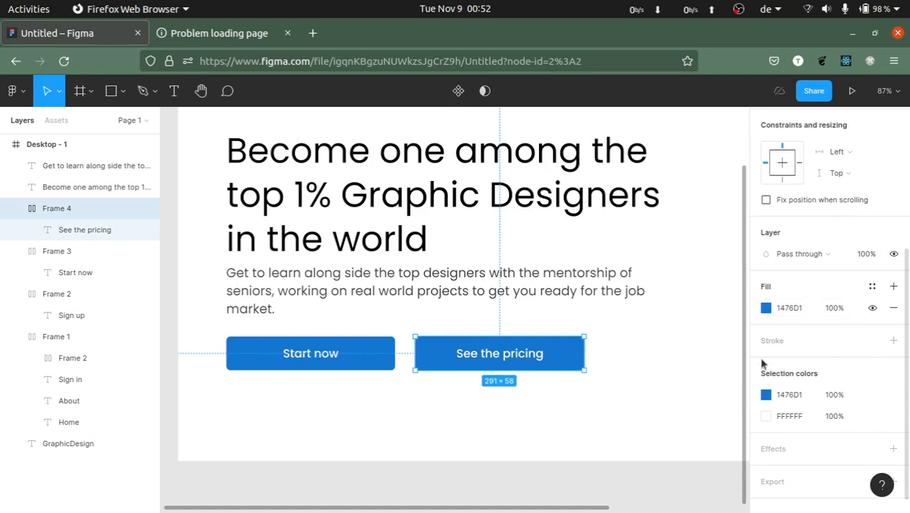
pyautogui.click(765, 416)
pyautogui.click(769, 396)
pyautogui.click(767, 395)
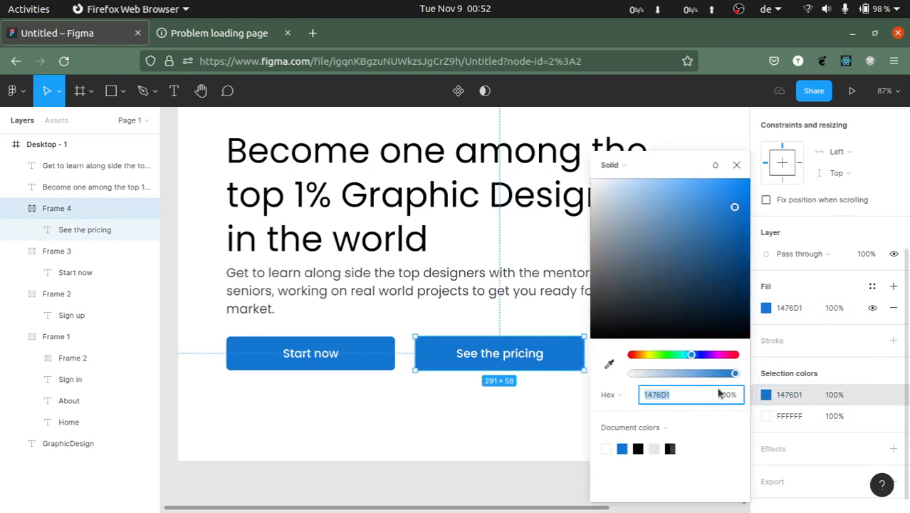
pyautogui.moveTo(733, 373); pyautogui.dragTo(603, 361)
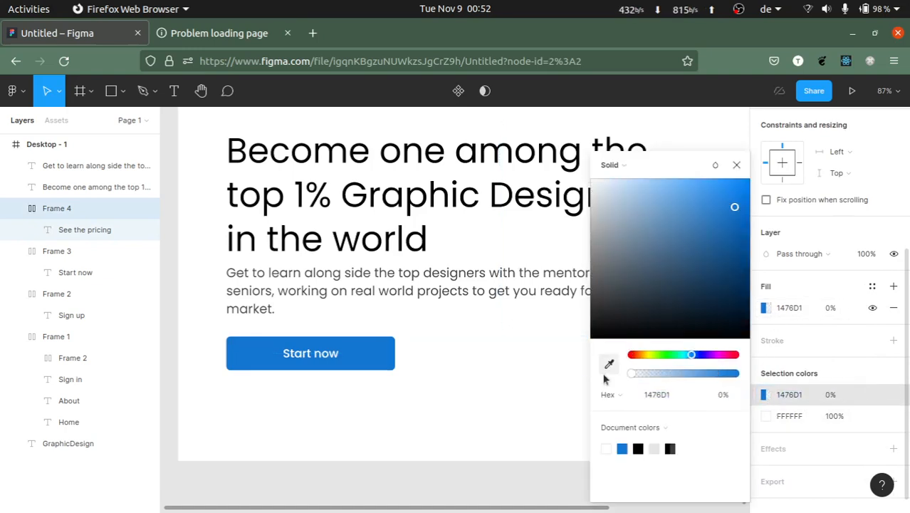
pyautogui.click(877, 388)
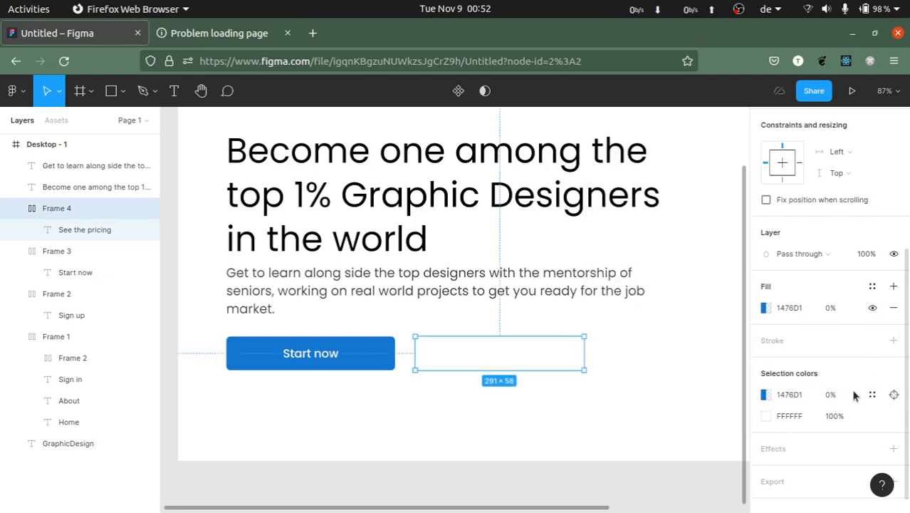
pyautogui.hotkey('ctrl', 'z')
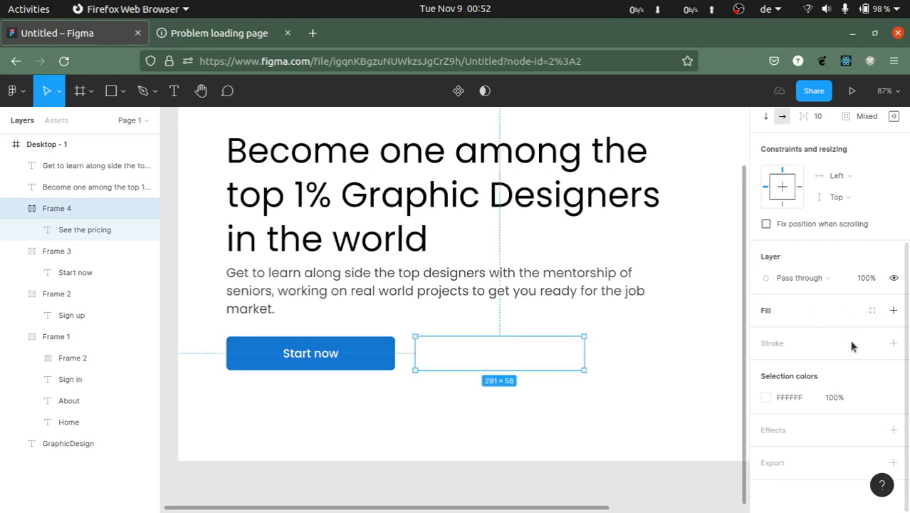
# Step: Add an inside stroke to the See the pricing button in the document's blue 1476D1 with a thickness of 2
pyautogui.click(892, 342)
pyautogui.click(765, 365)
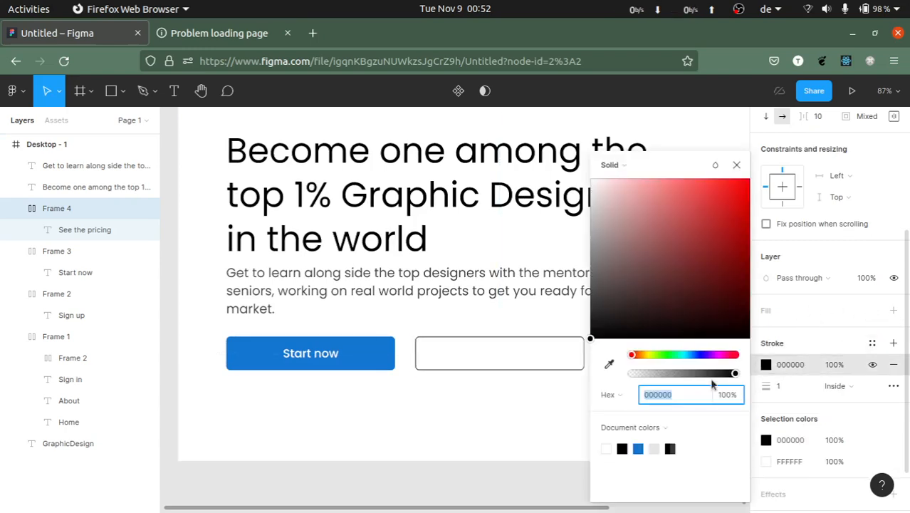
pyautogui.click(637, 448)
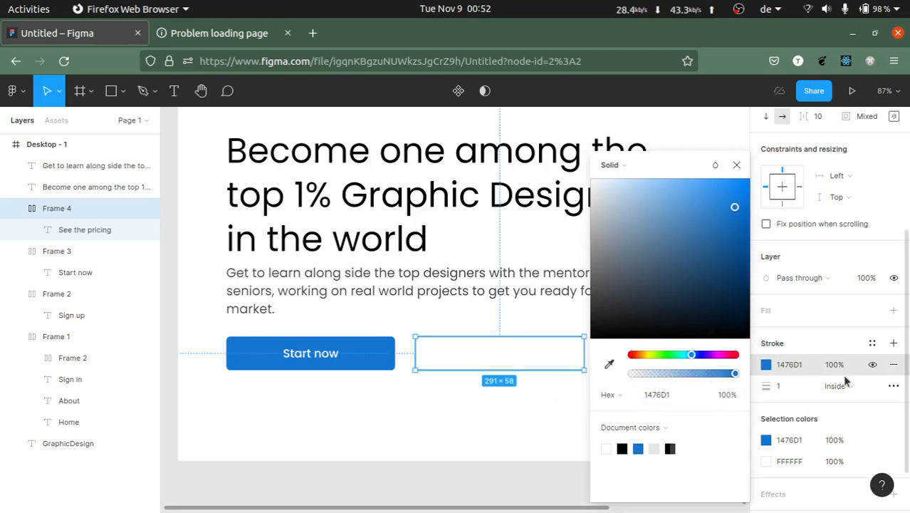
pyautogui.click(792, 386)
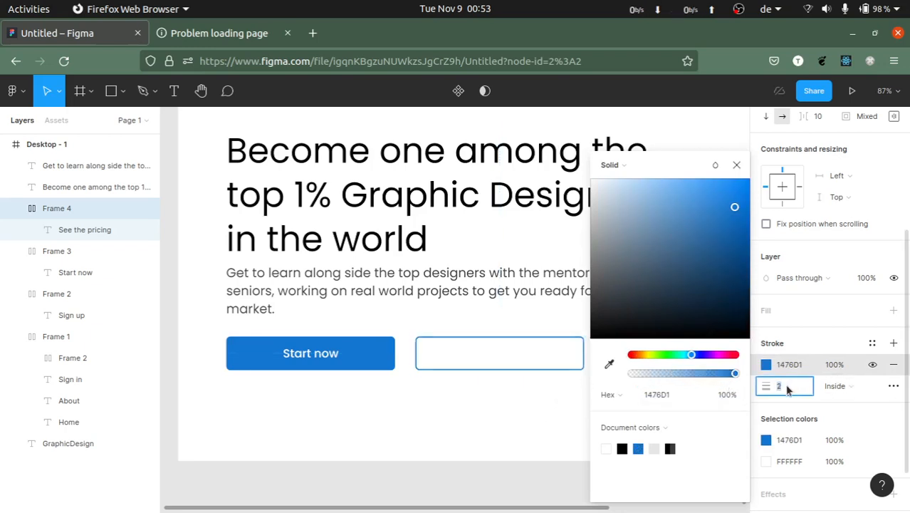
pyautogui.click(502, 415)
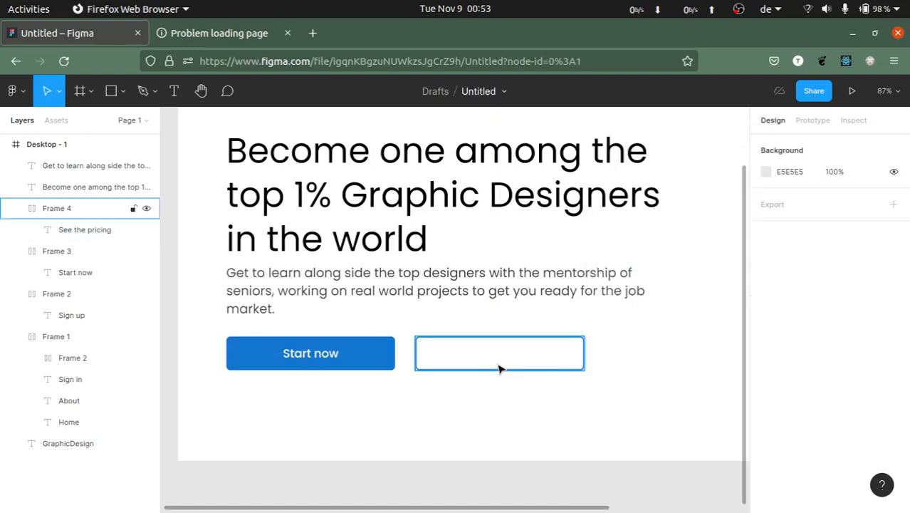
# Step: Change the See the pricing label's text fill from white to the document's solid black
pyautogui.click(500, 363)
pyautogui.click(498, 359)
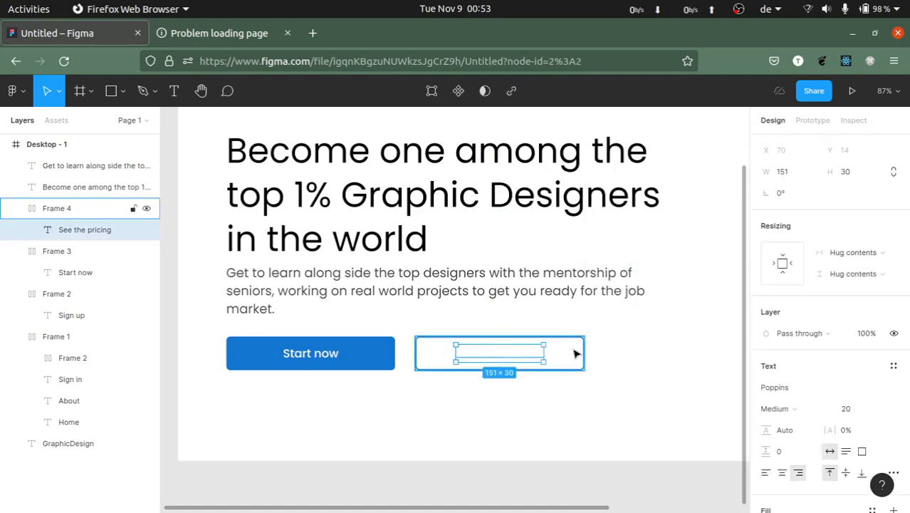
pyautogui.hotkey('ctrl', 'Right')
pyautogui.doubleClick(492, 348)
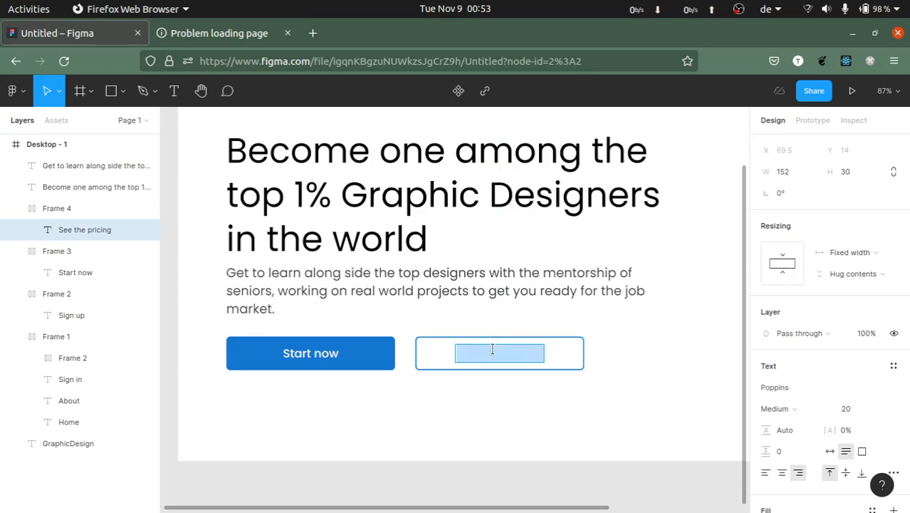
pyautogui.doubleClick(492, 349)
pyautogui.hotkey('ctrl', 'a')
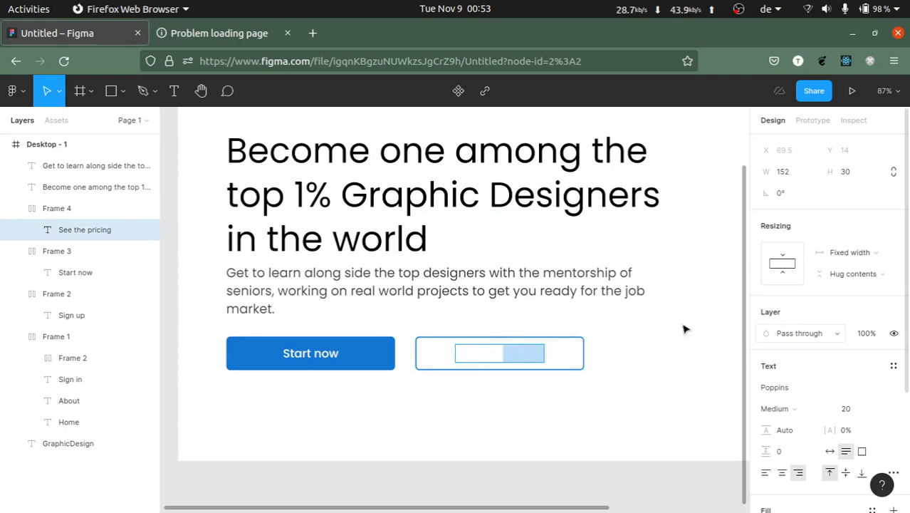
pyautogui.press('Escape')
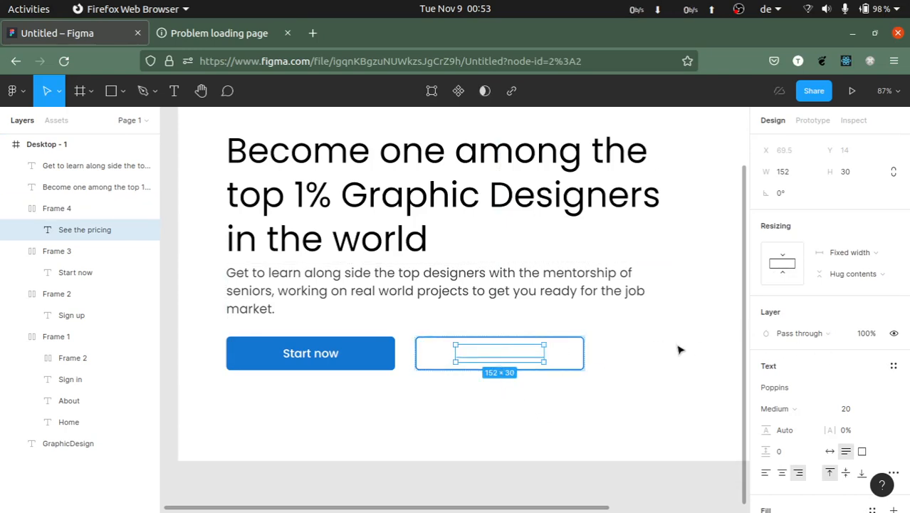
pyautogui.scroll(-3, 788, 356)
pyautogui.scroll(-1, 789, 386)
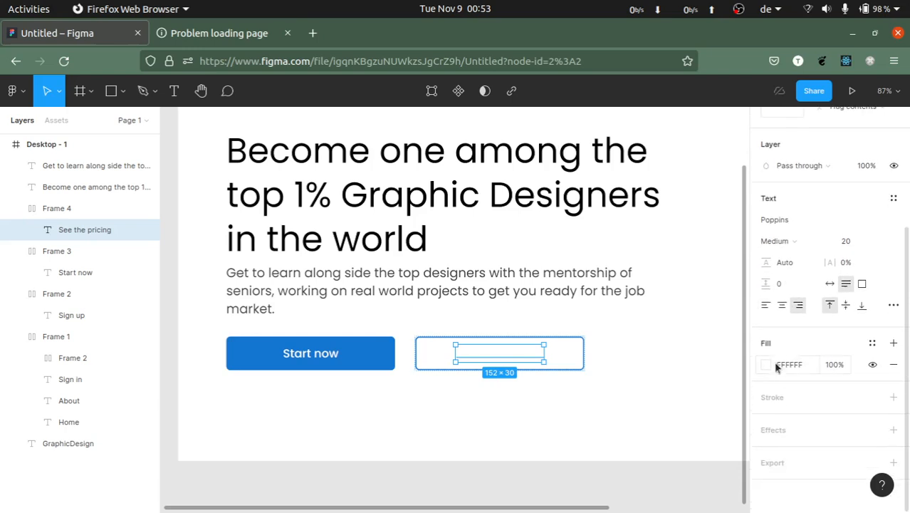
pyautogui.click(766, 364)
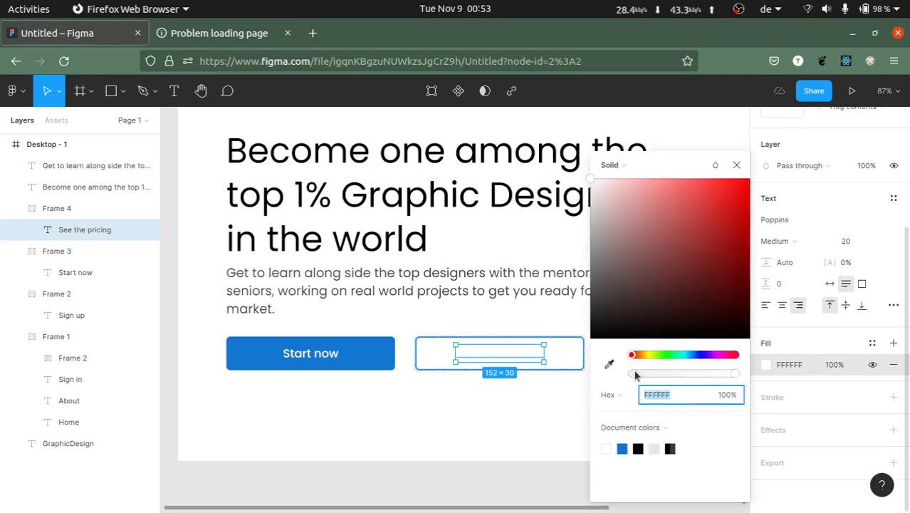
pyautogui.click(639, 447)
pyautogui.click(495, 432)
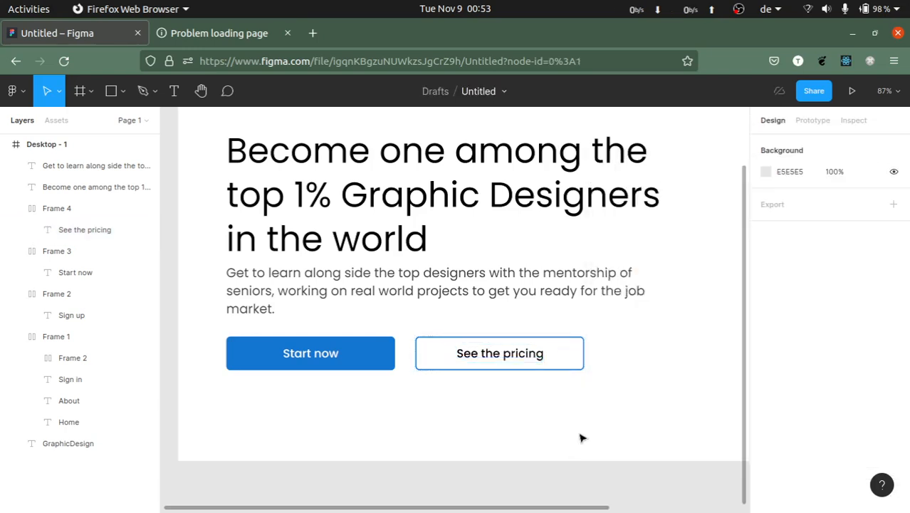
# Step: Examine the landing page's overall layout and the look of the filled and outlined buttons at different magnifications
pyautogui.scroll(5, 466, 399)
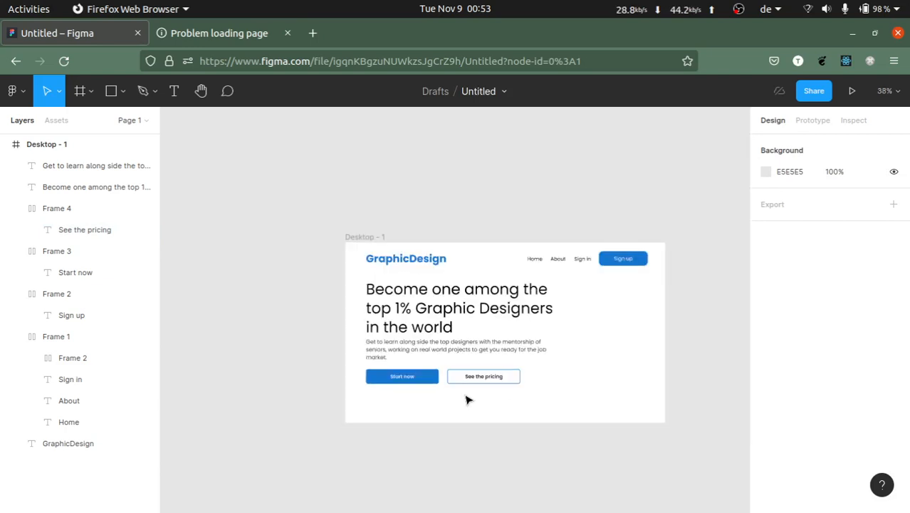
pyautogui.scroll(5, 468, 399)
pyautogui.click(527, 378)
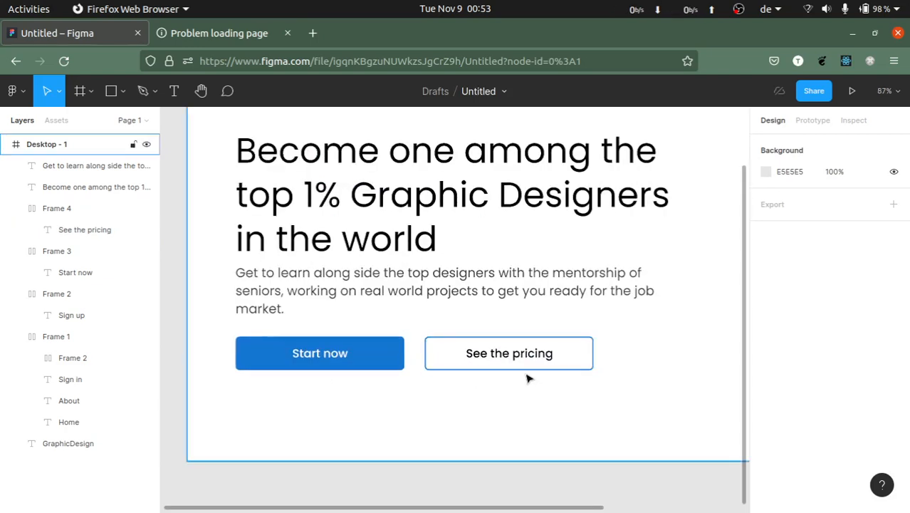
pyautogui.scroll(-5, 527, 378)
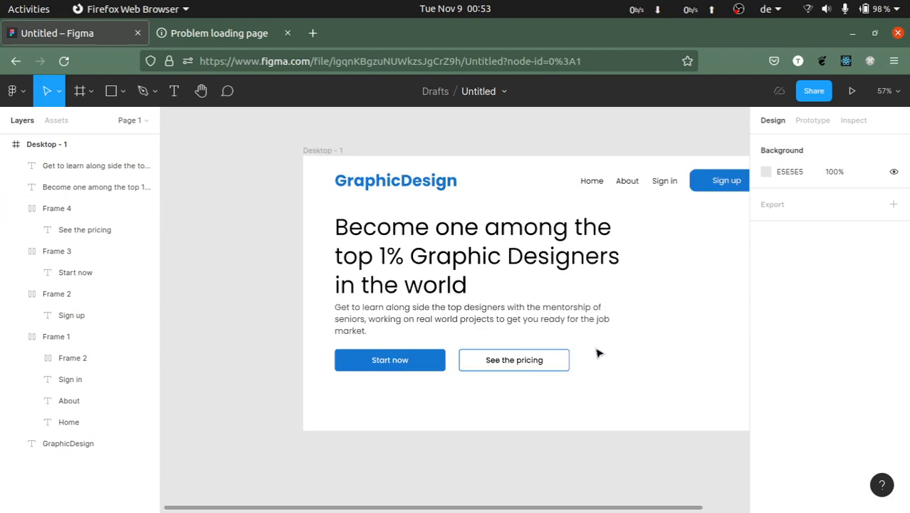
pyautogui.moveTo(598, 353); pyautogui.dragTo(377, 368)
pyautogui.click(443, 395)
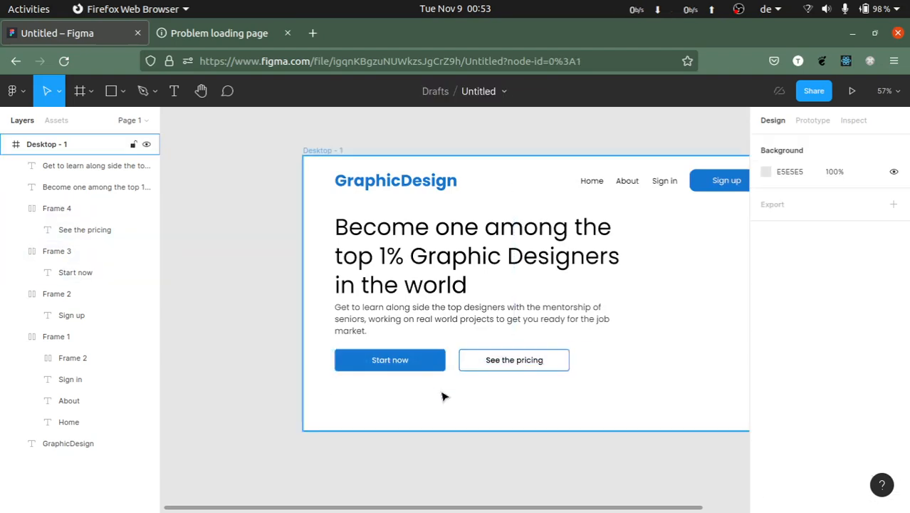
pyautogui.scroll(-5, 441, 396)
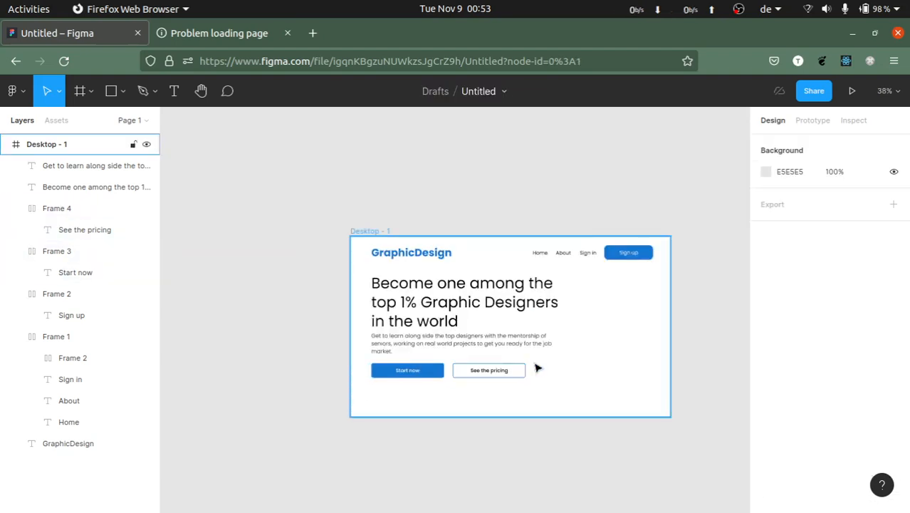
pyautogui.scroll(5, 539, 367)
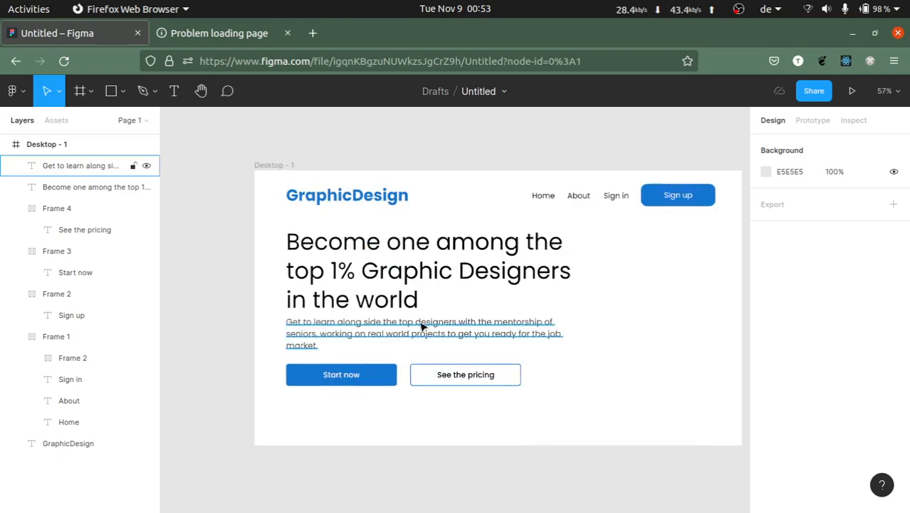
# Step: Set the font size of the headline "Become one among the top 1% Graphic Designers in the world" to 63
pyautogui.click(421, 326)
pyautogui.click(429, 290)
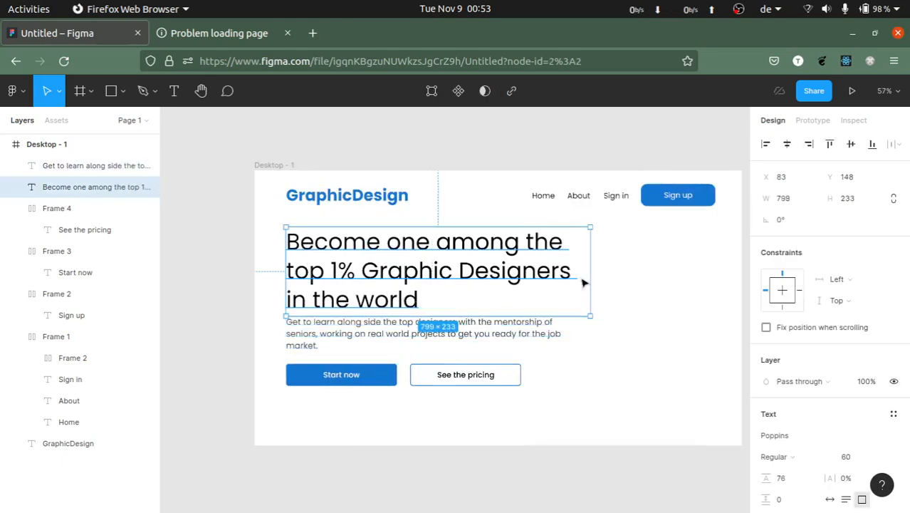
pyautogui.scroll(-4, 843, 218)
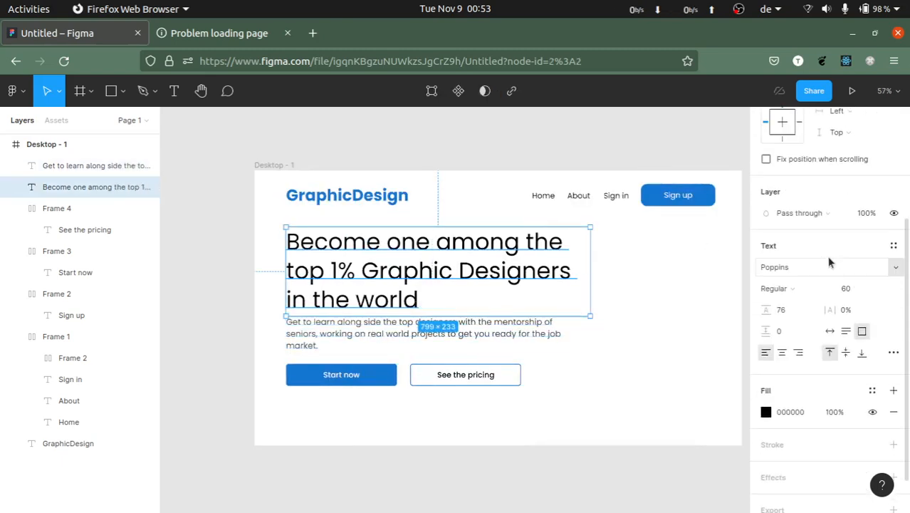
pyautogui.click(855, 293)
pyautogui.press('Up')
pyautogui.press('Up')
pyautogui.press('Up')
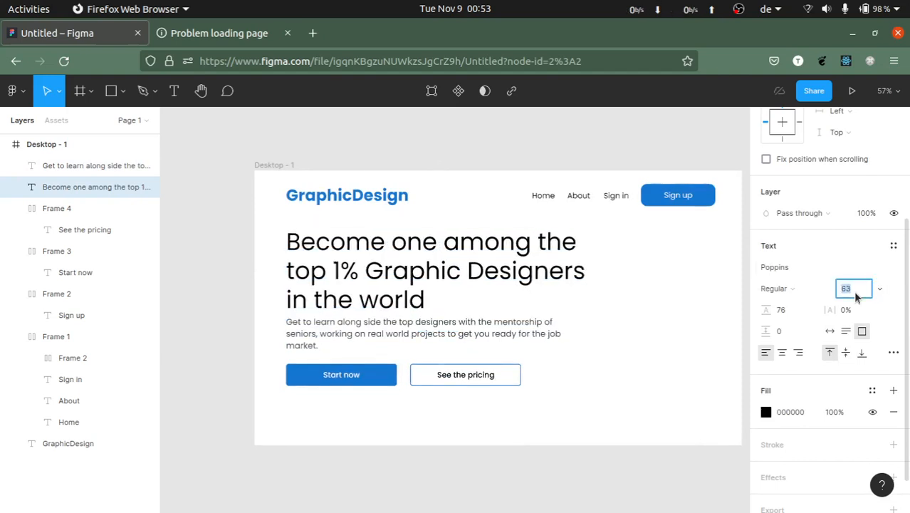
pyautogui.click(570, 386)
pyautogui.click(476, 332)
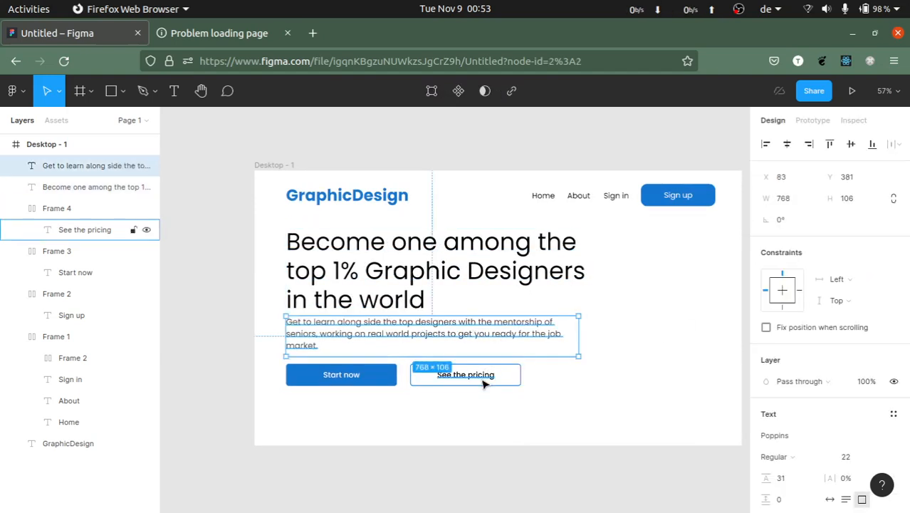
pyautogui.scroll(5, 483, 384)
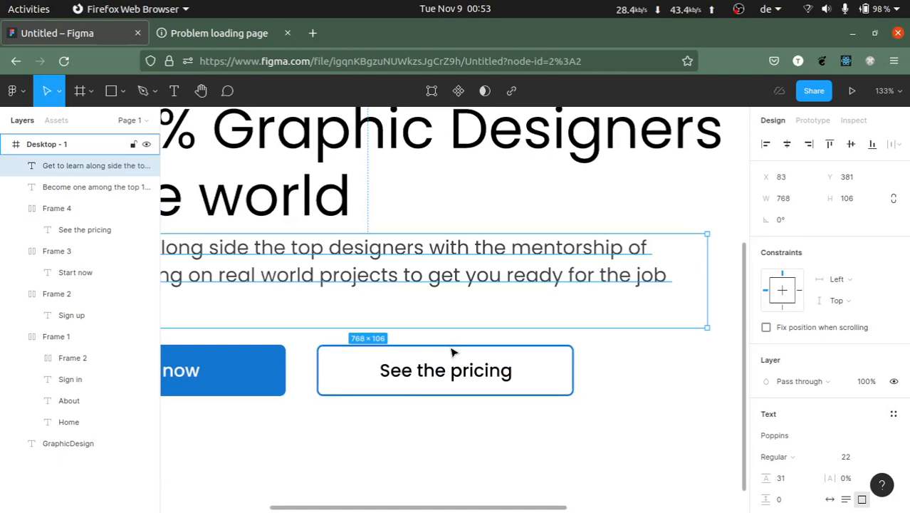
pyautogui.scroll(-3, 452, 351)
pyautogui.scroll(-3, 452, 352)
pyautogui.scroll(2, 421, 307)
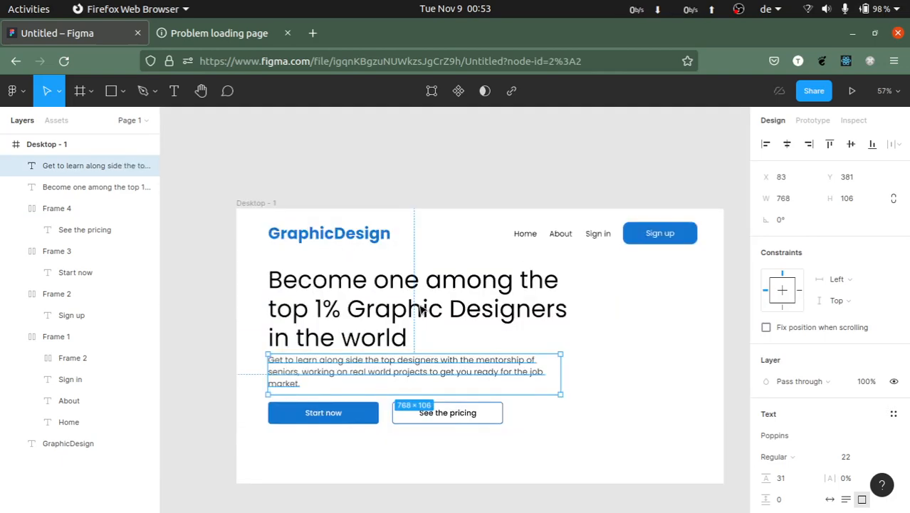
pyautogui.click(473, 7)
pyautogui.click(370, 96)
pyautogui.hotkey('ctrl', 'r')
pyautogui.click(491, 7)
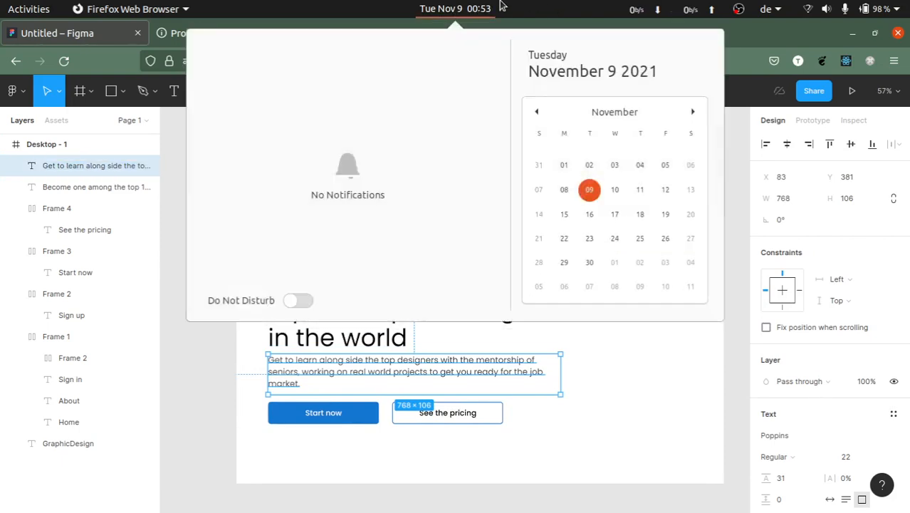
pyautogui.click(469, 7)
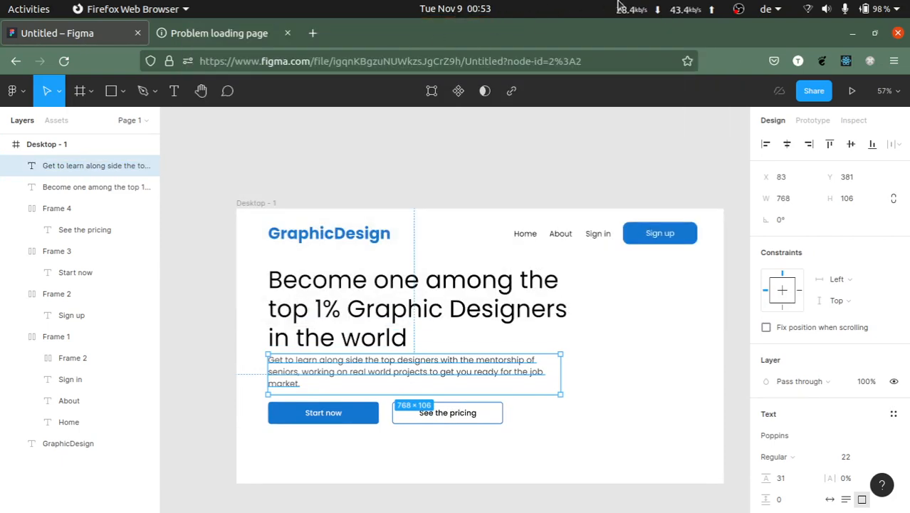
pyautogui.hotkey('ctrl', 'r')
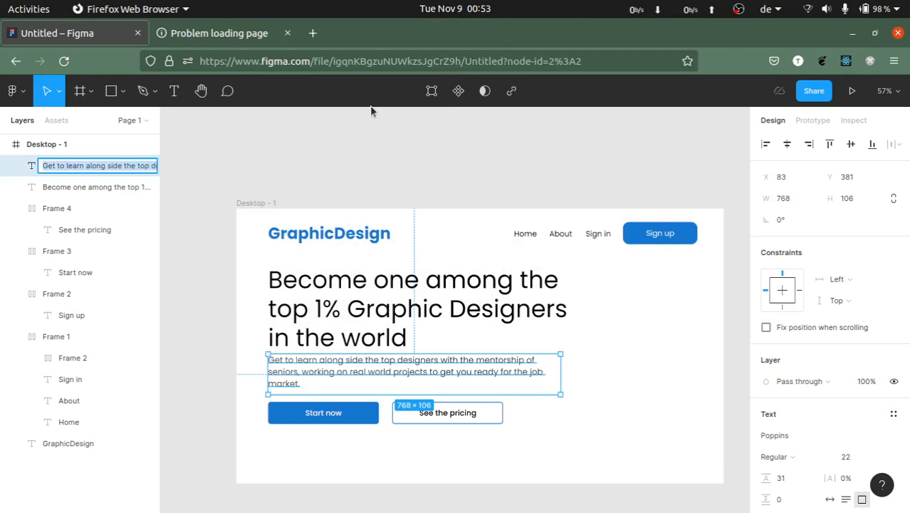
pyautogui.click(319, 188)
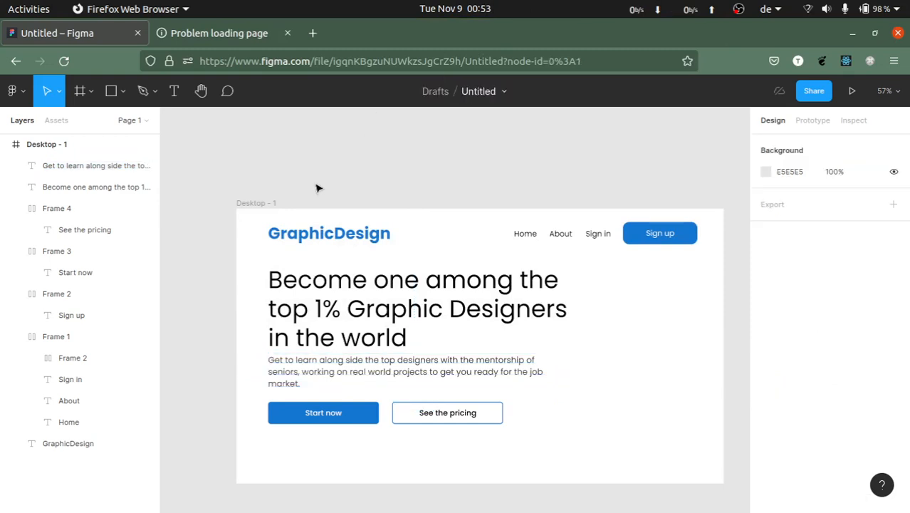
pyautogui.hotkey('alt', 'Tab')
pyautogui.hotkey('alt', 'Tab')
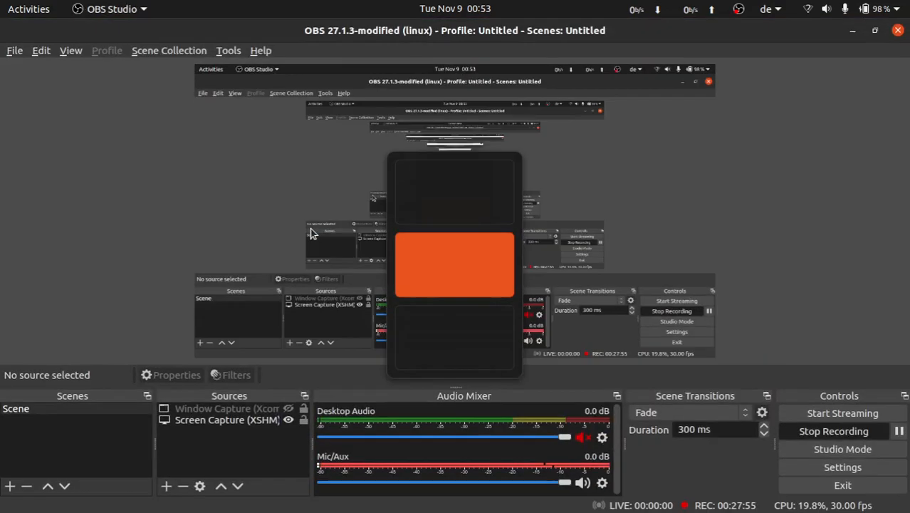